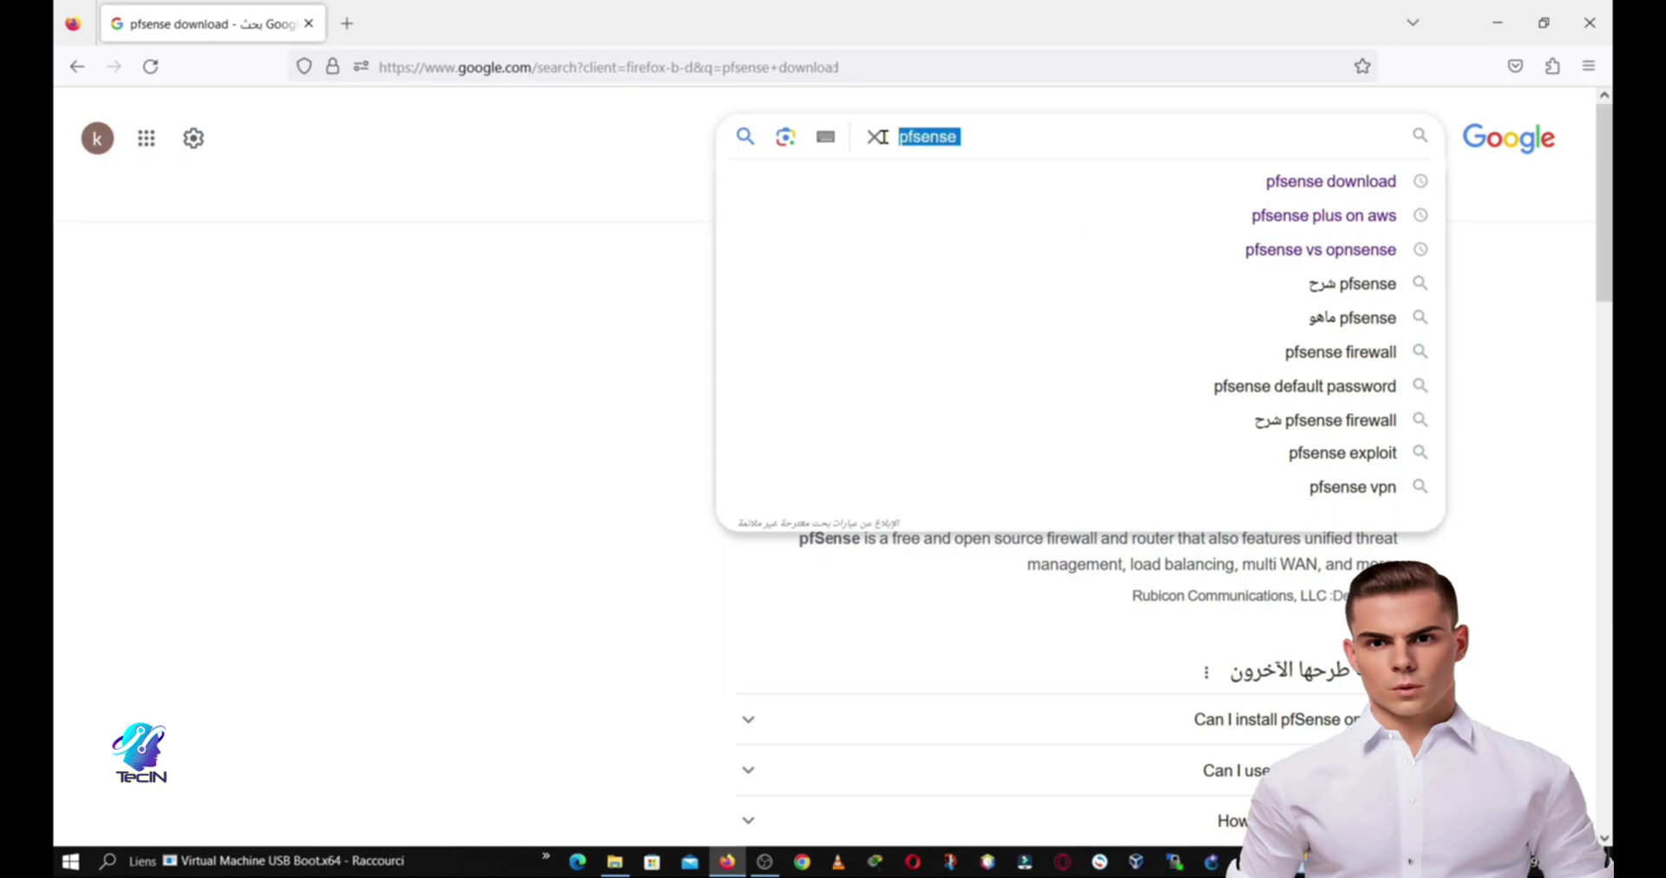
Step: Open the pfSense Community Edition download page and keep the Austin, TX USA mirror
click(581, 271)
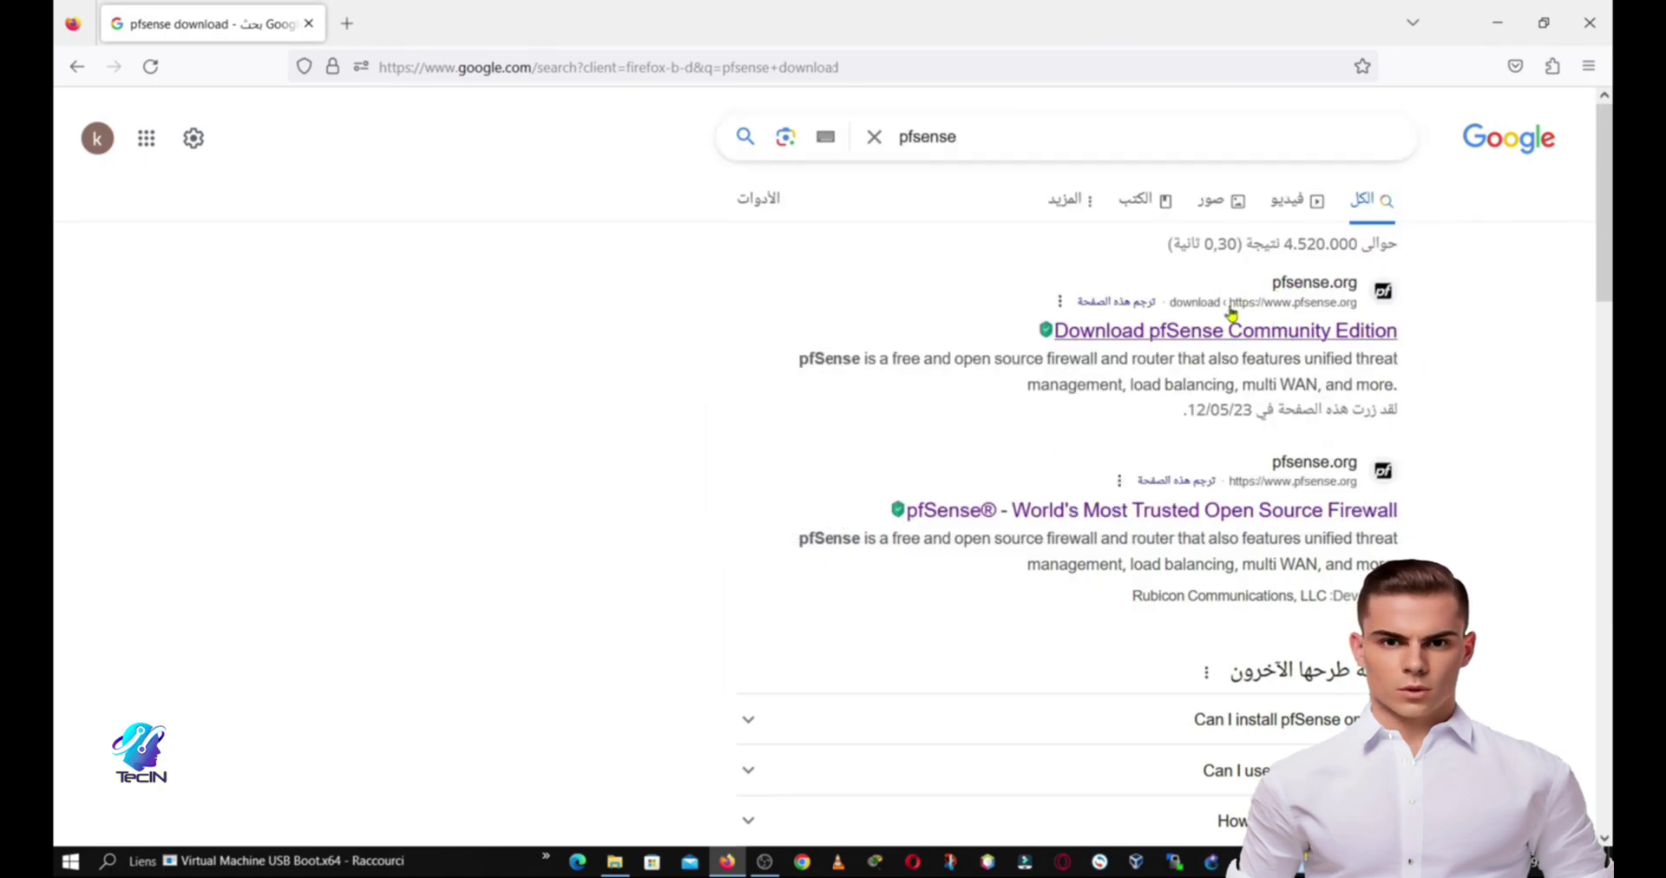
click(1149, 335)
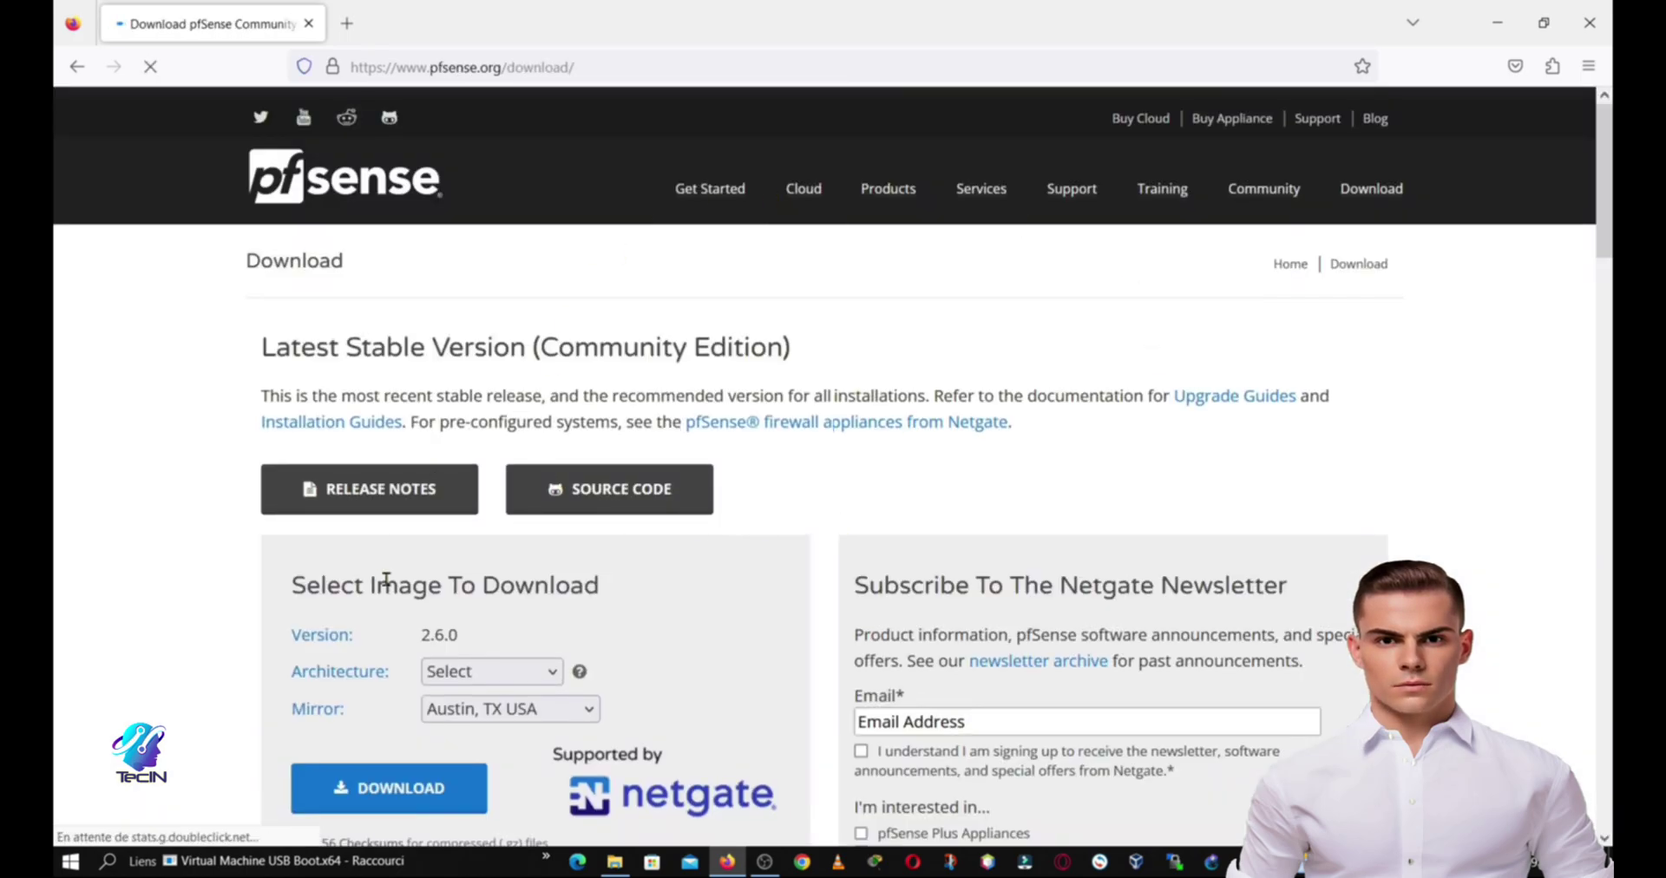
scroll(383, 584, down, 3)
click(509, 355)
click(447, 386)
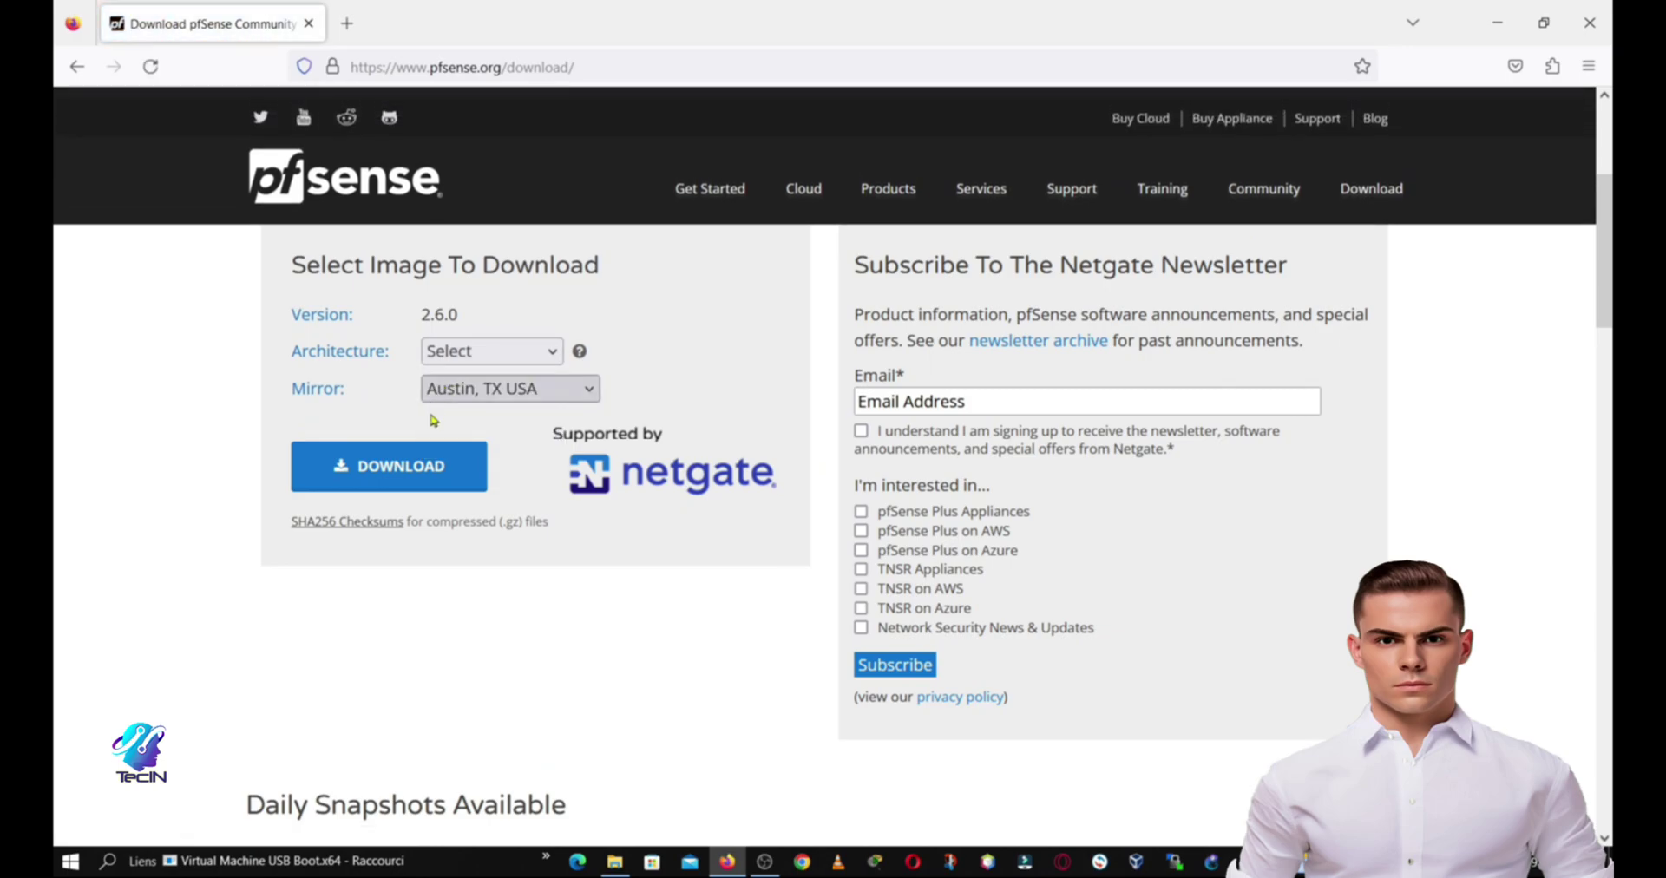
click(519, 392)
click(474, 423)
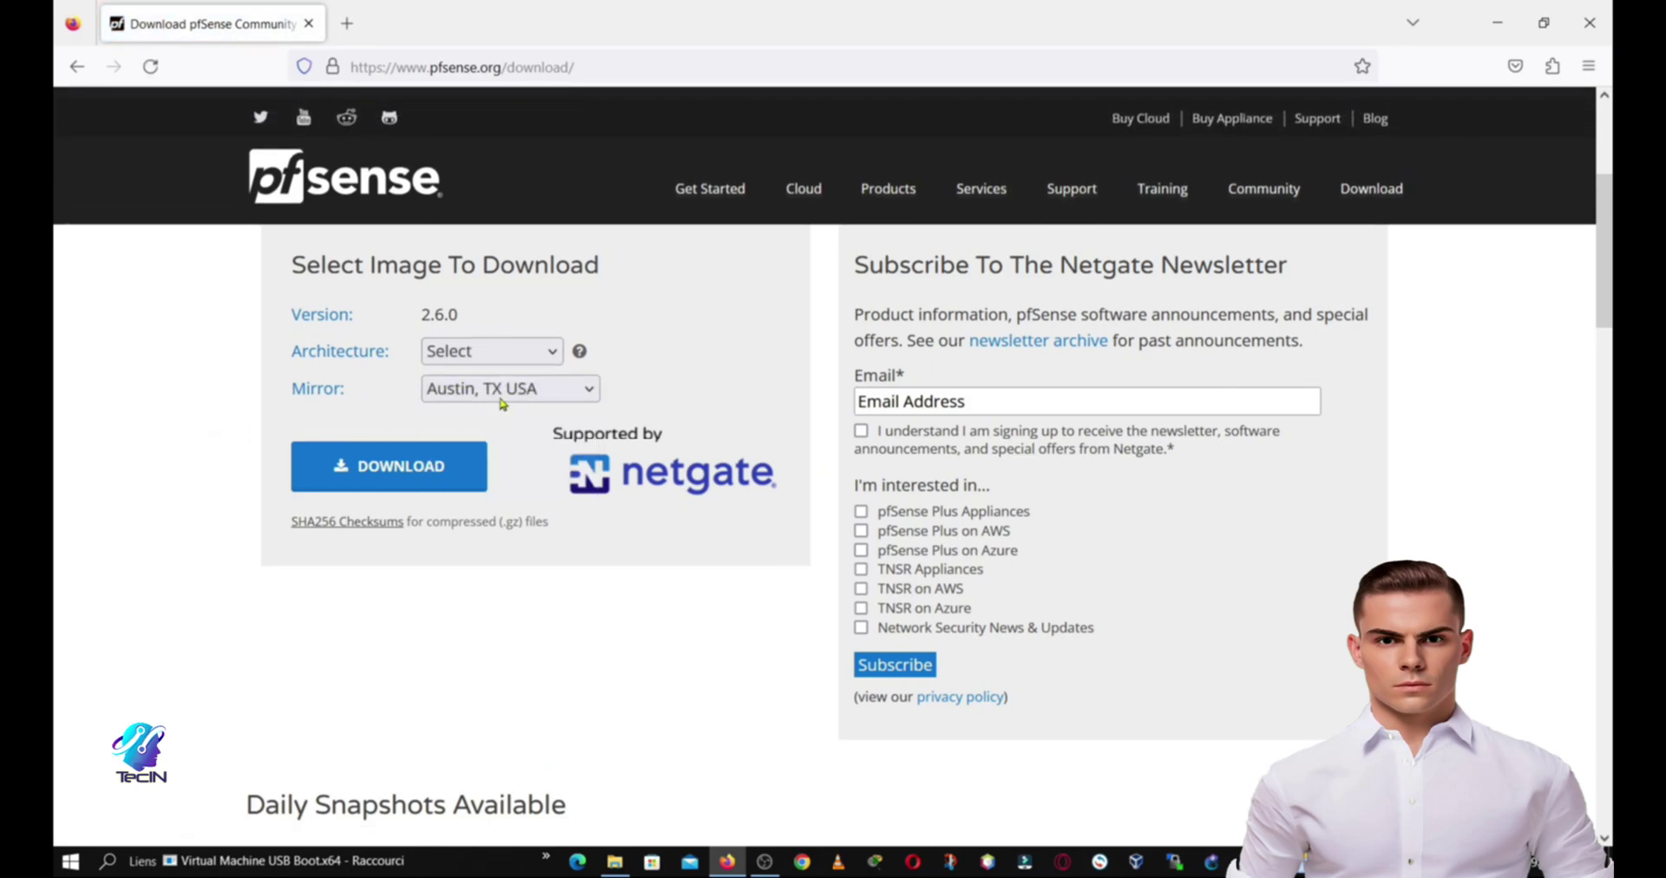
Step: Download the AMD64 (64-bit) DVD Image (ISO) Installer and confirm the download
click(503, 358)
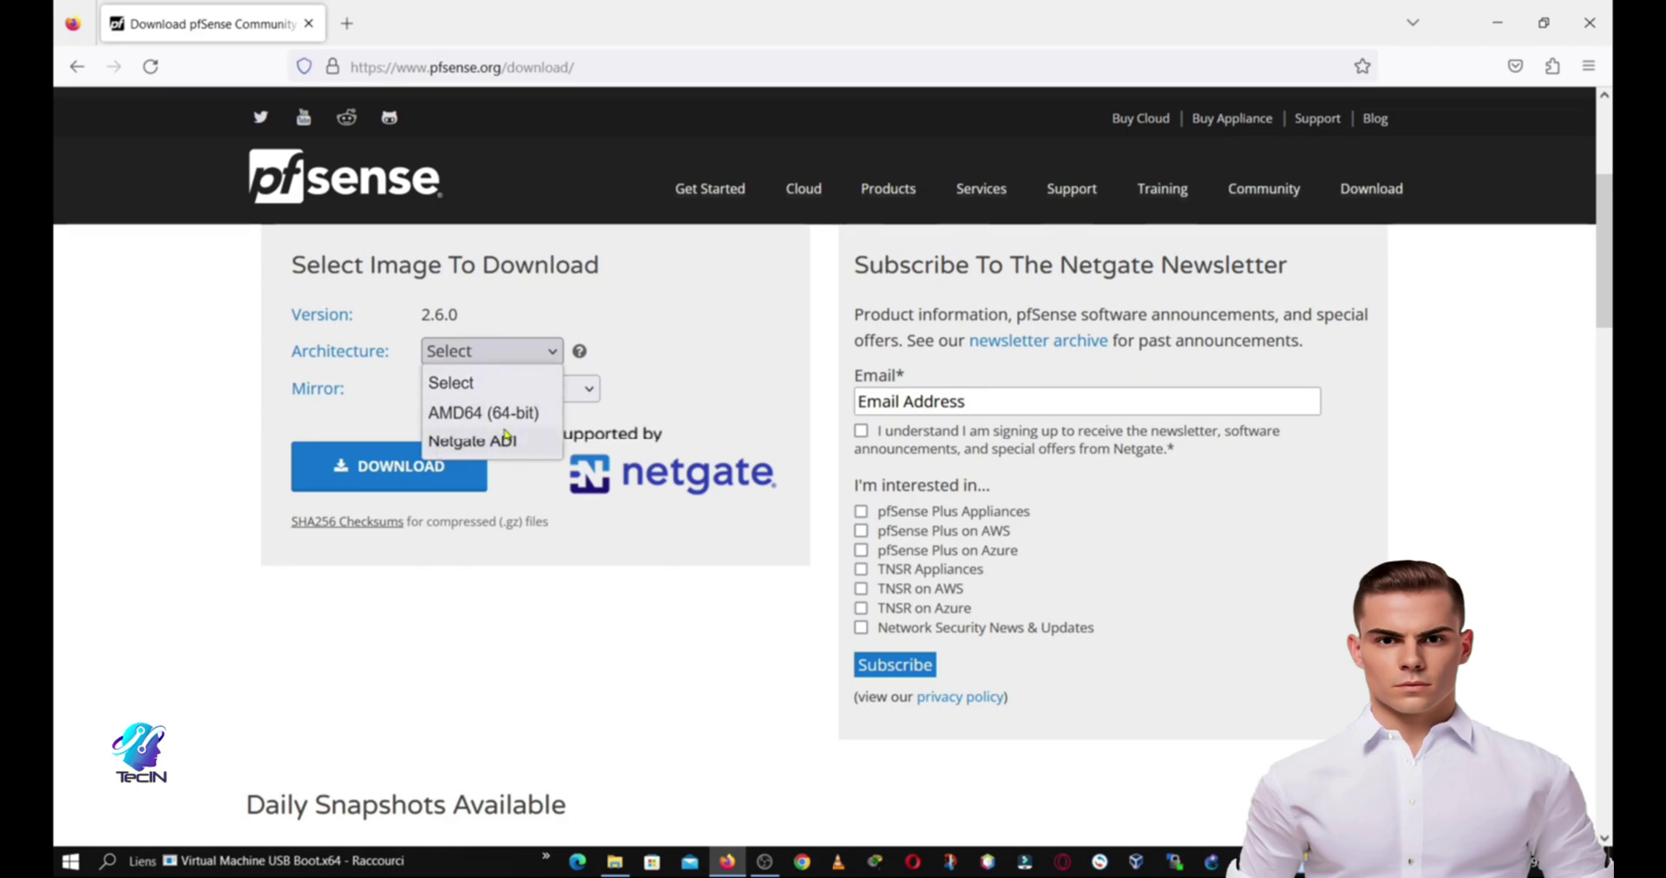
click(503, 413)
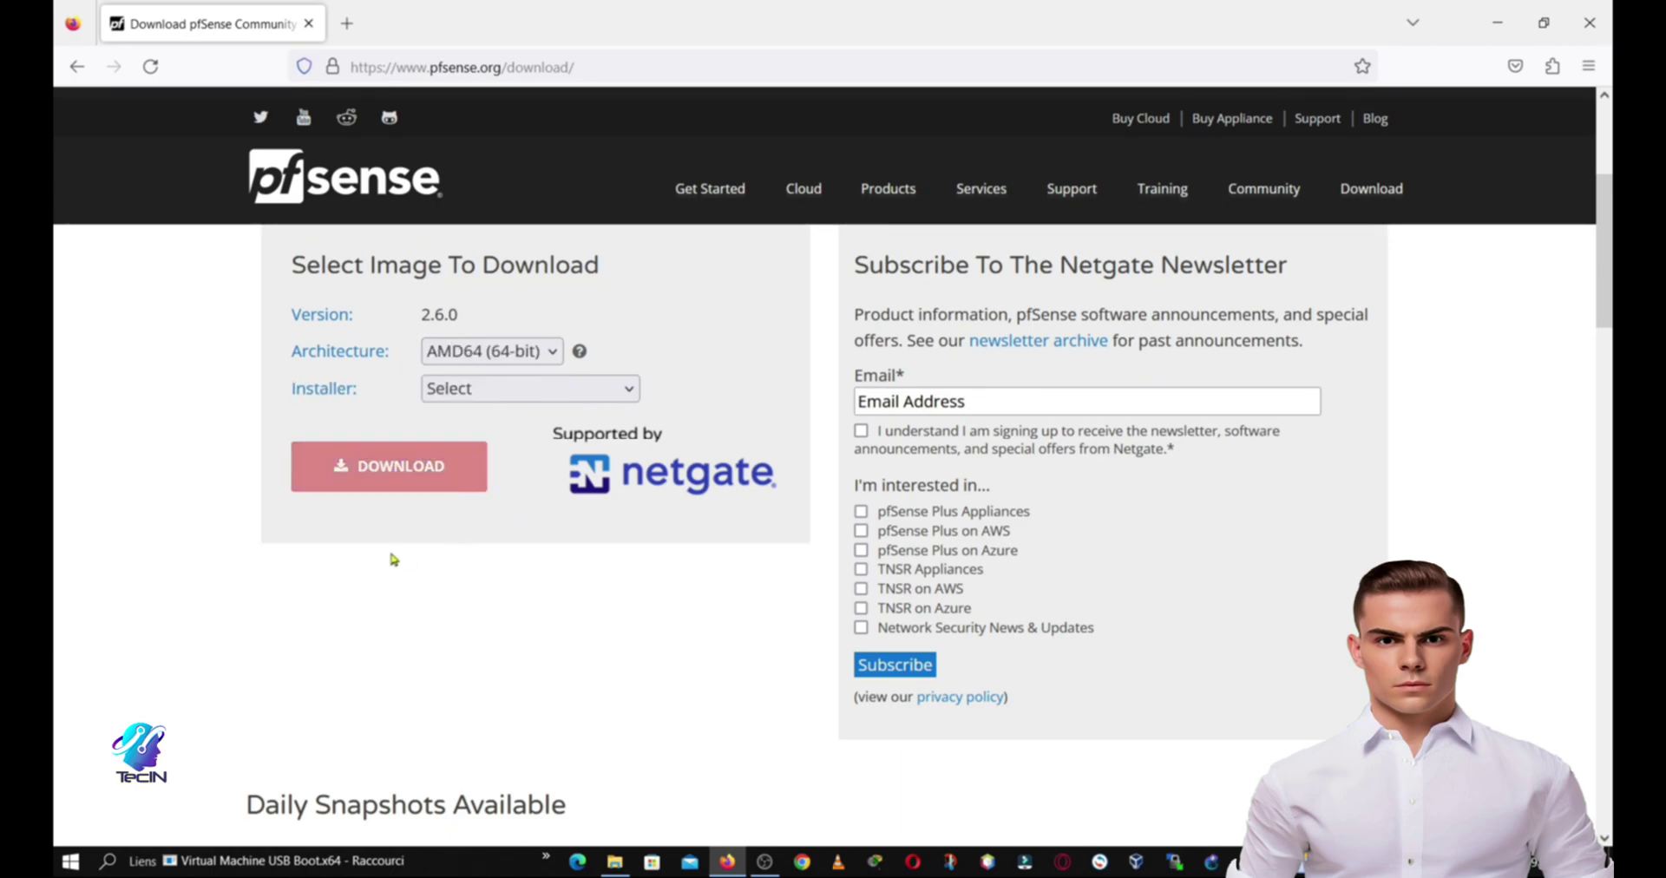
click(474, 395)
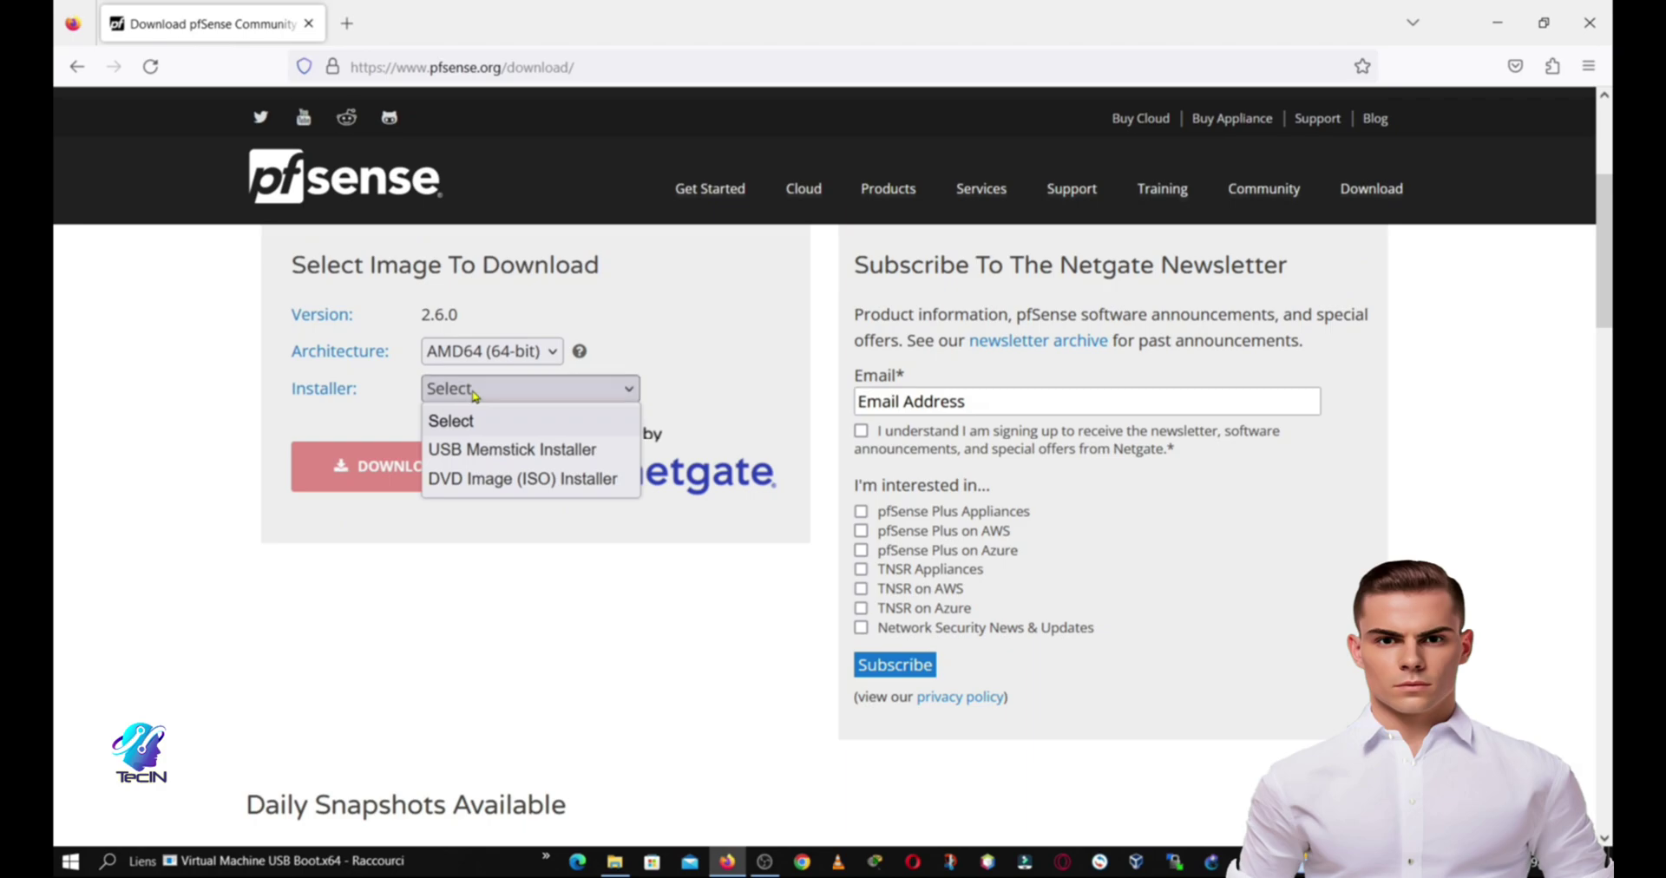
click(484, 478)
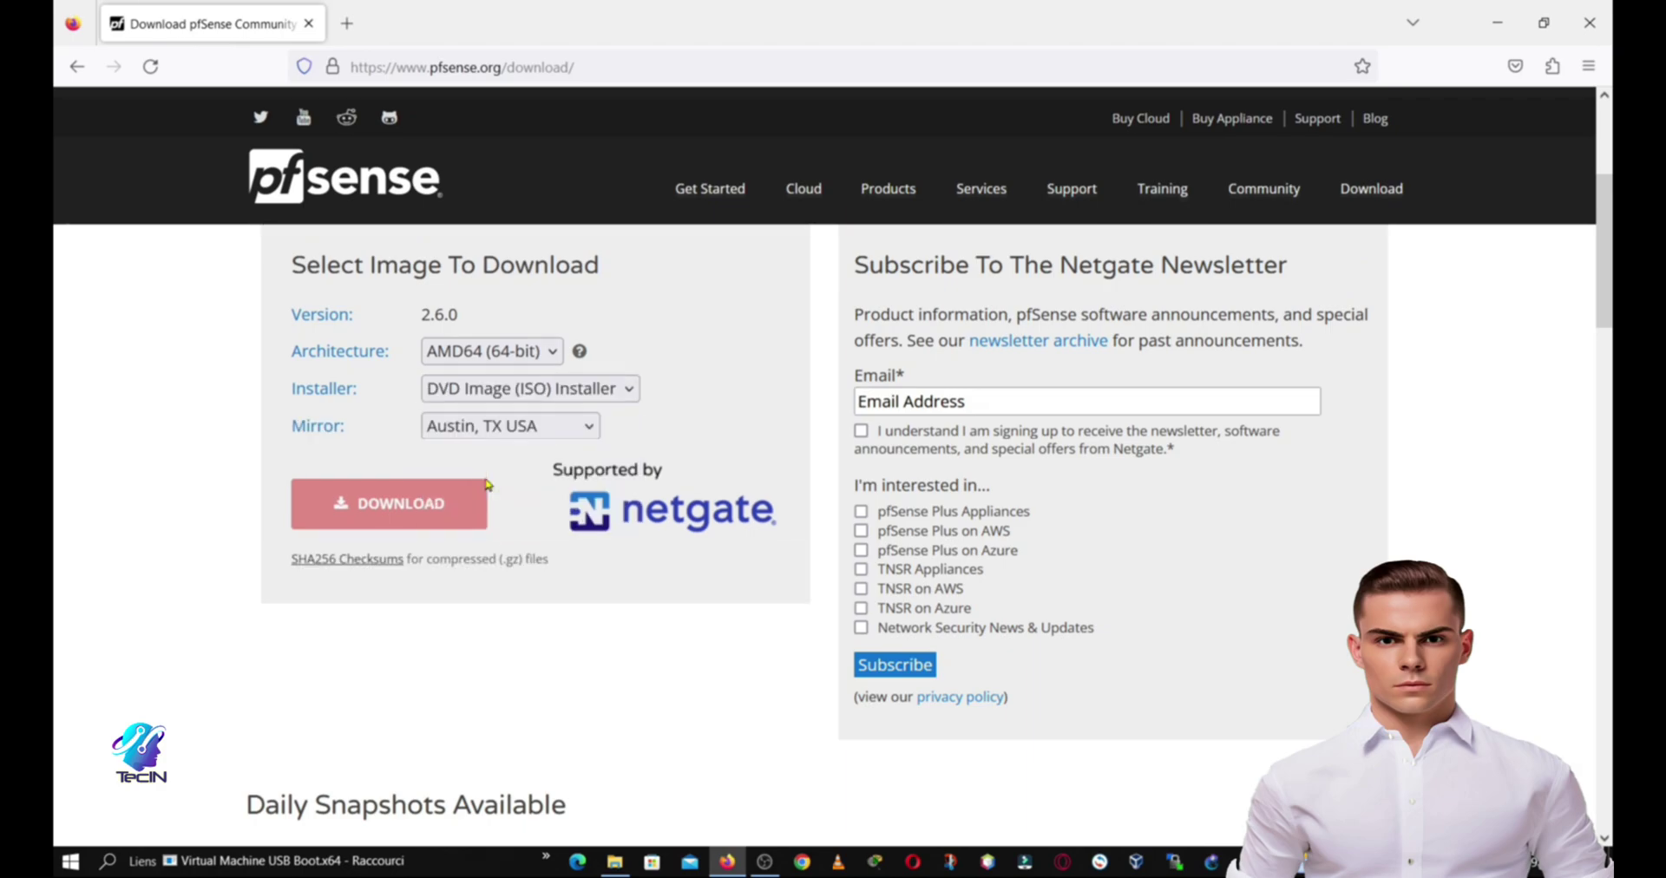
click(423, 511)
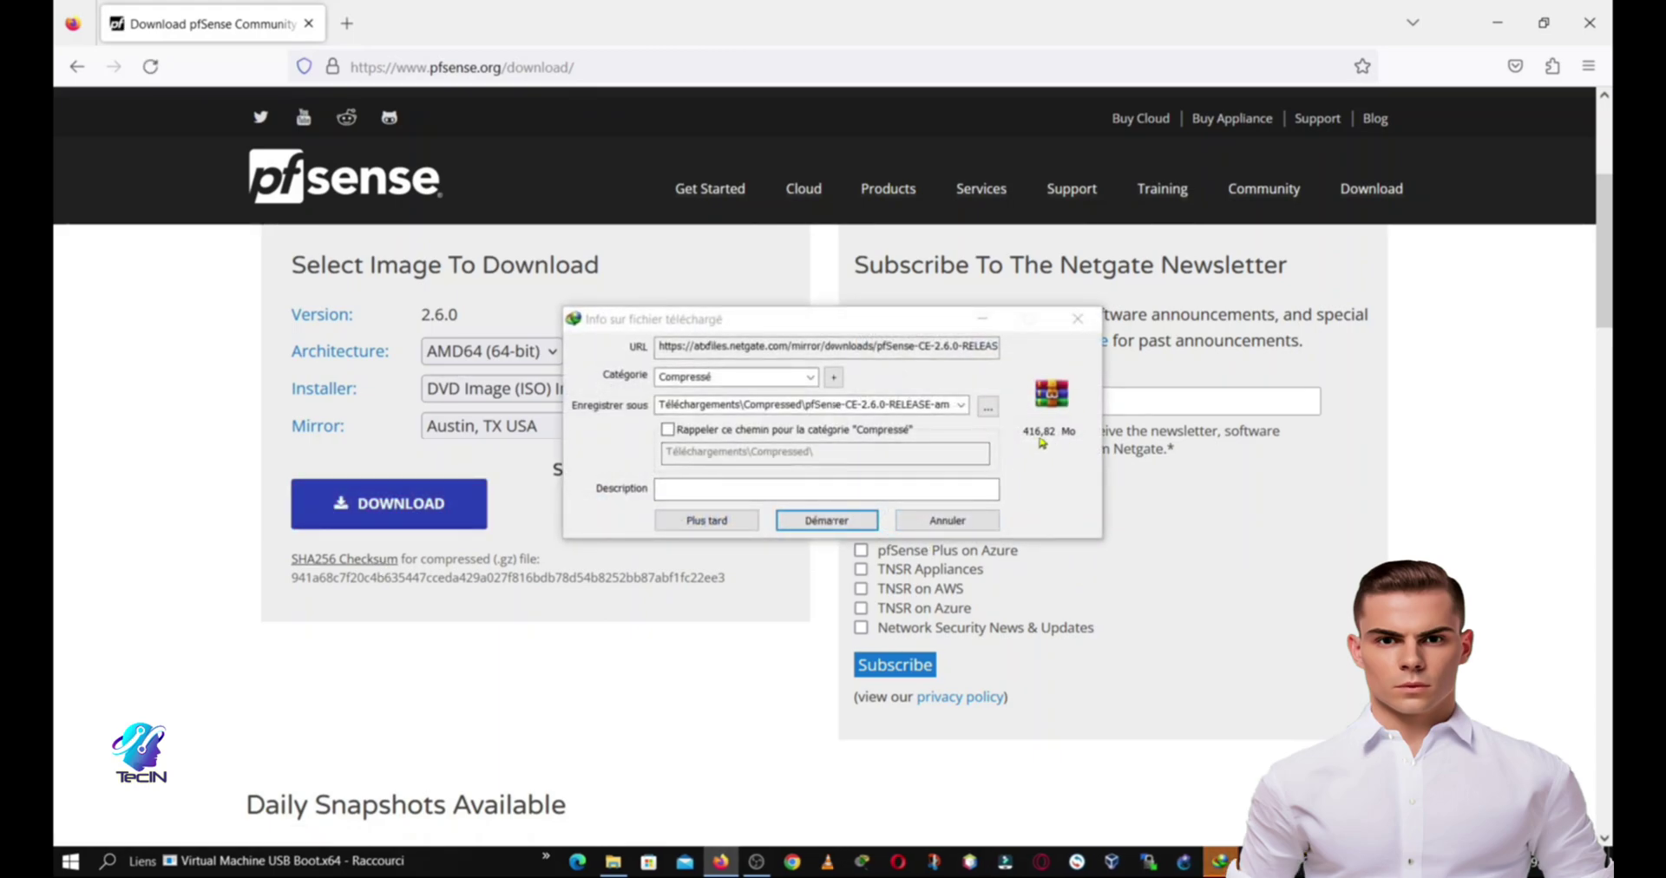
click(1032, 448)
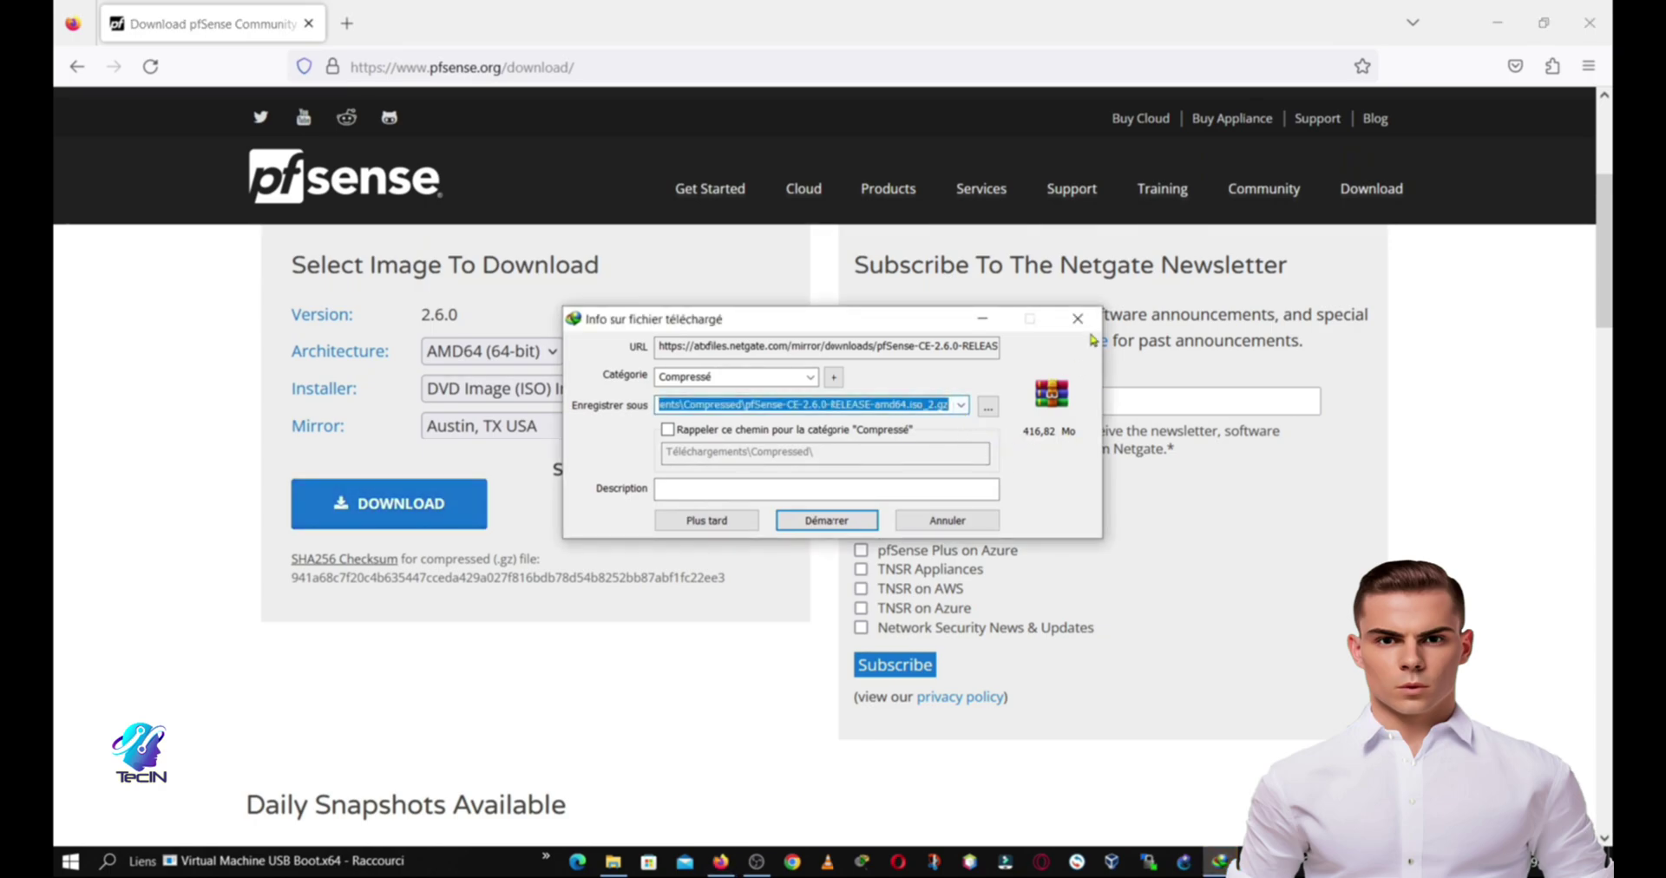
click(826, 520)
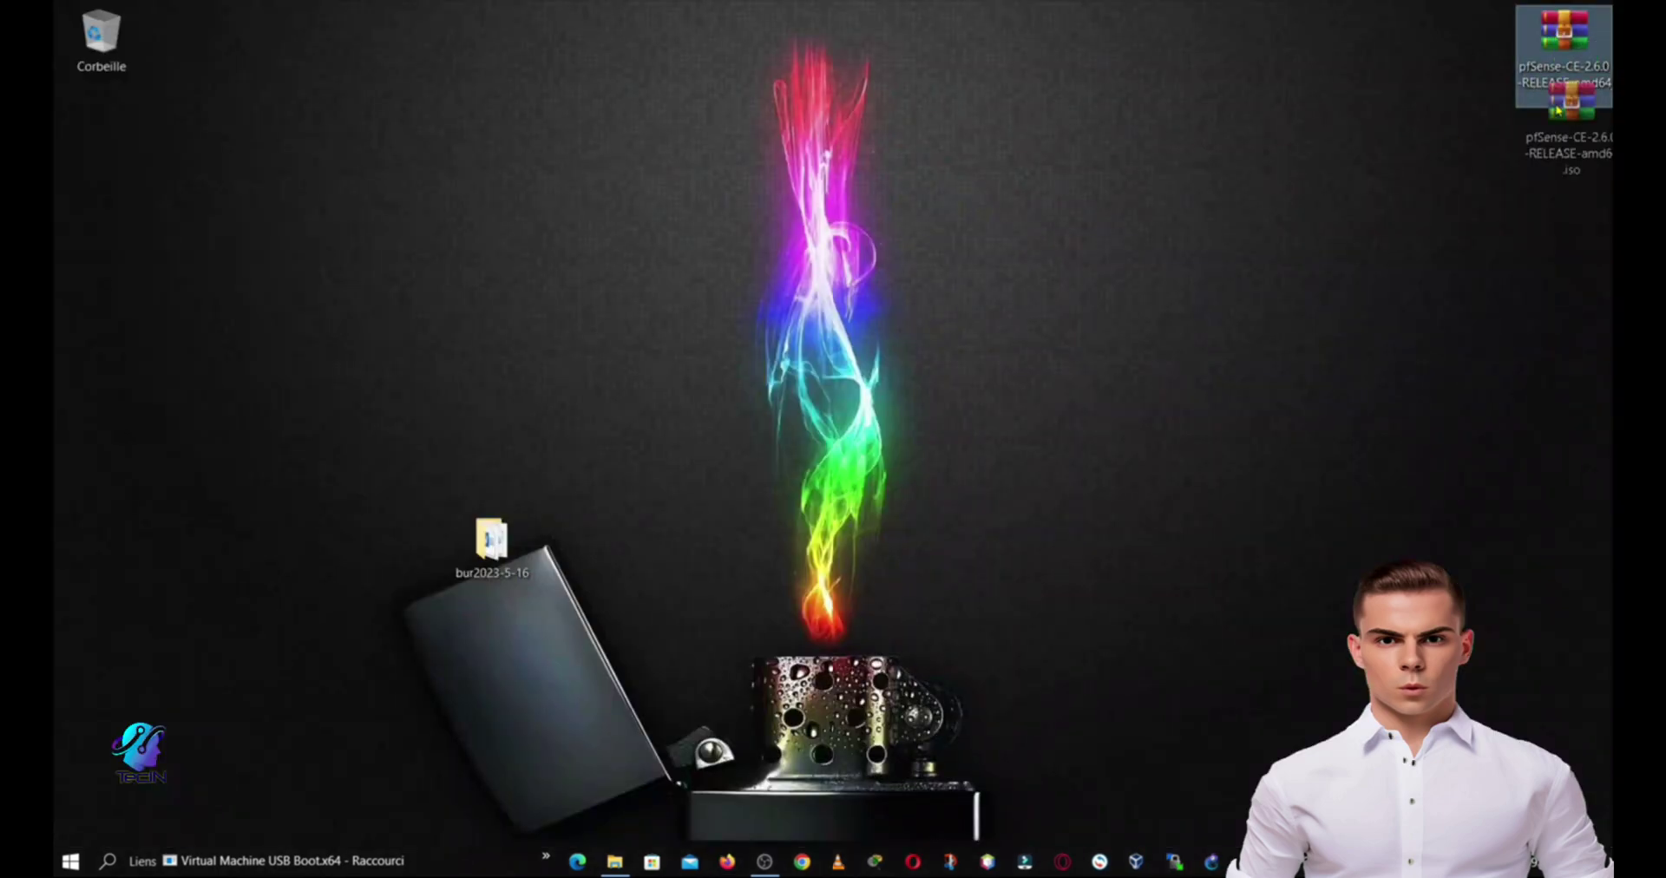
Step: Drag the pfSense-CE-2.6.0-RELEASE-amd64.iso icon to the desktop centre and start VirtualBox from the taskbar
drag(1563, 53, 642, 227)
click(970, 270)
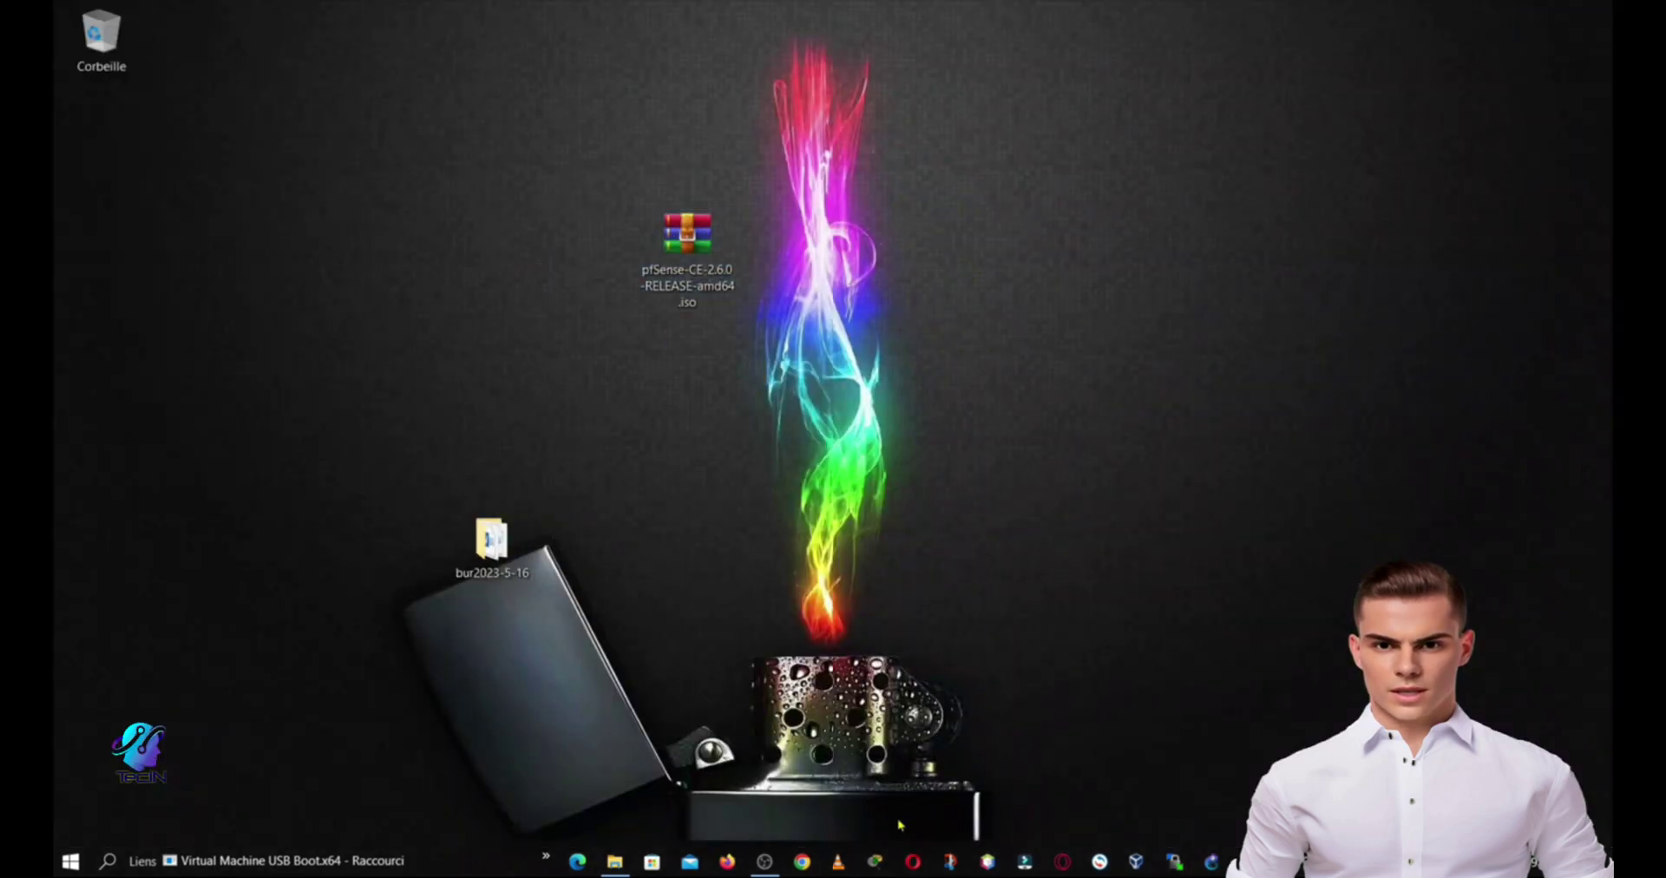
click(1134, 864)
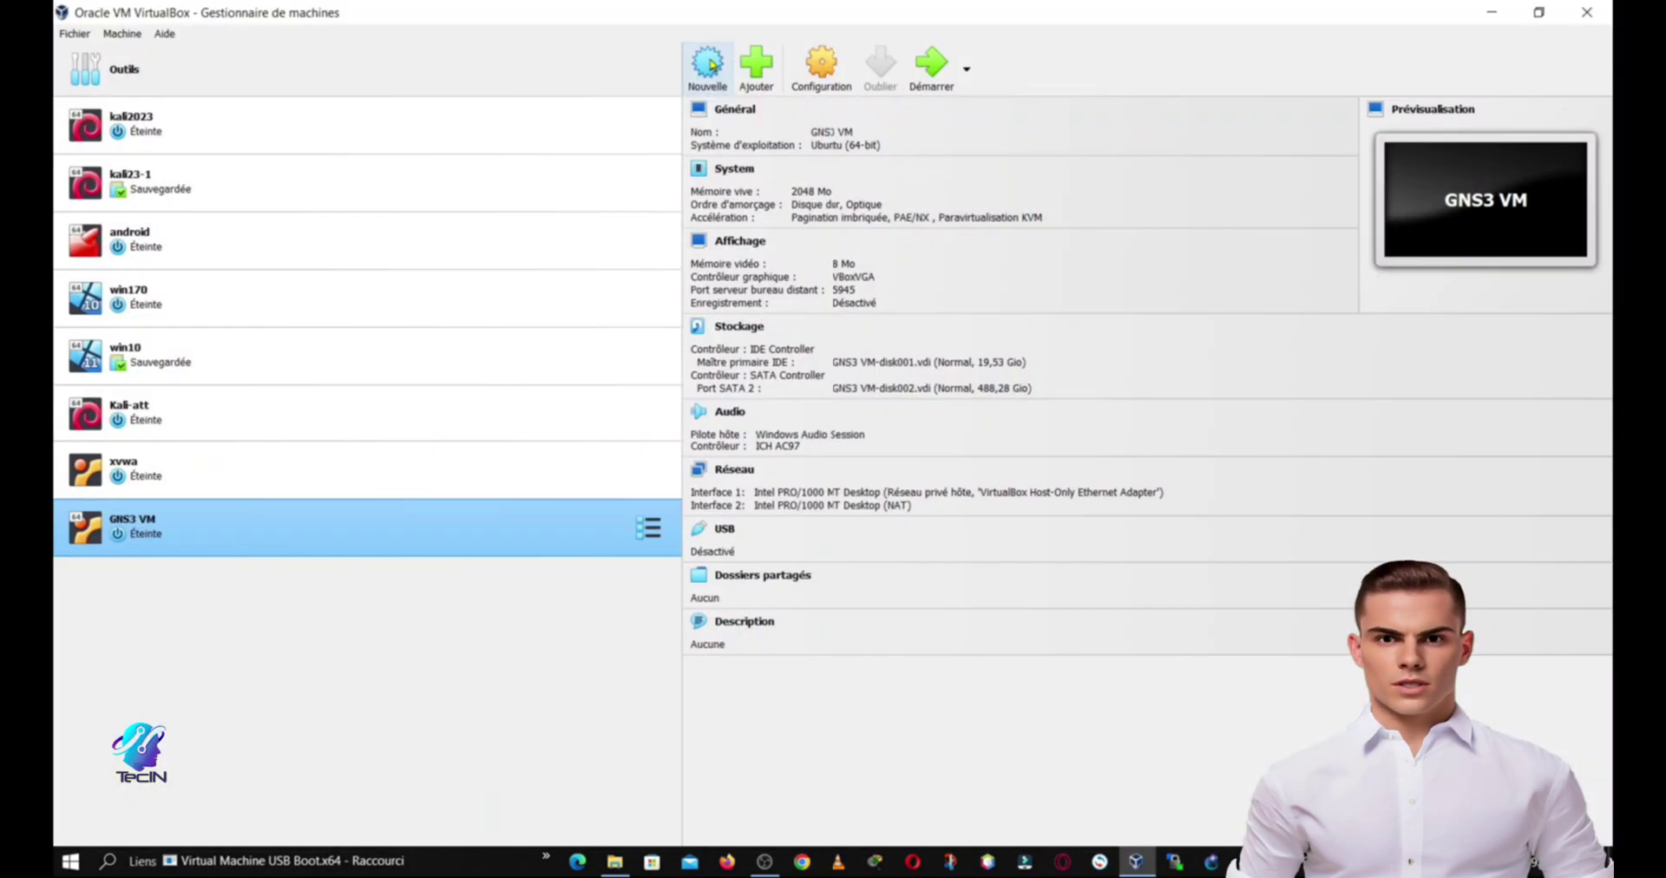
Step: Start a new virtual machine named pfsense and attach the pfSense ISO file
click(707, 65)
text(pfse)
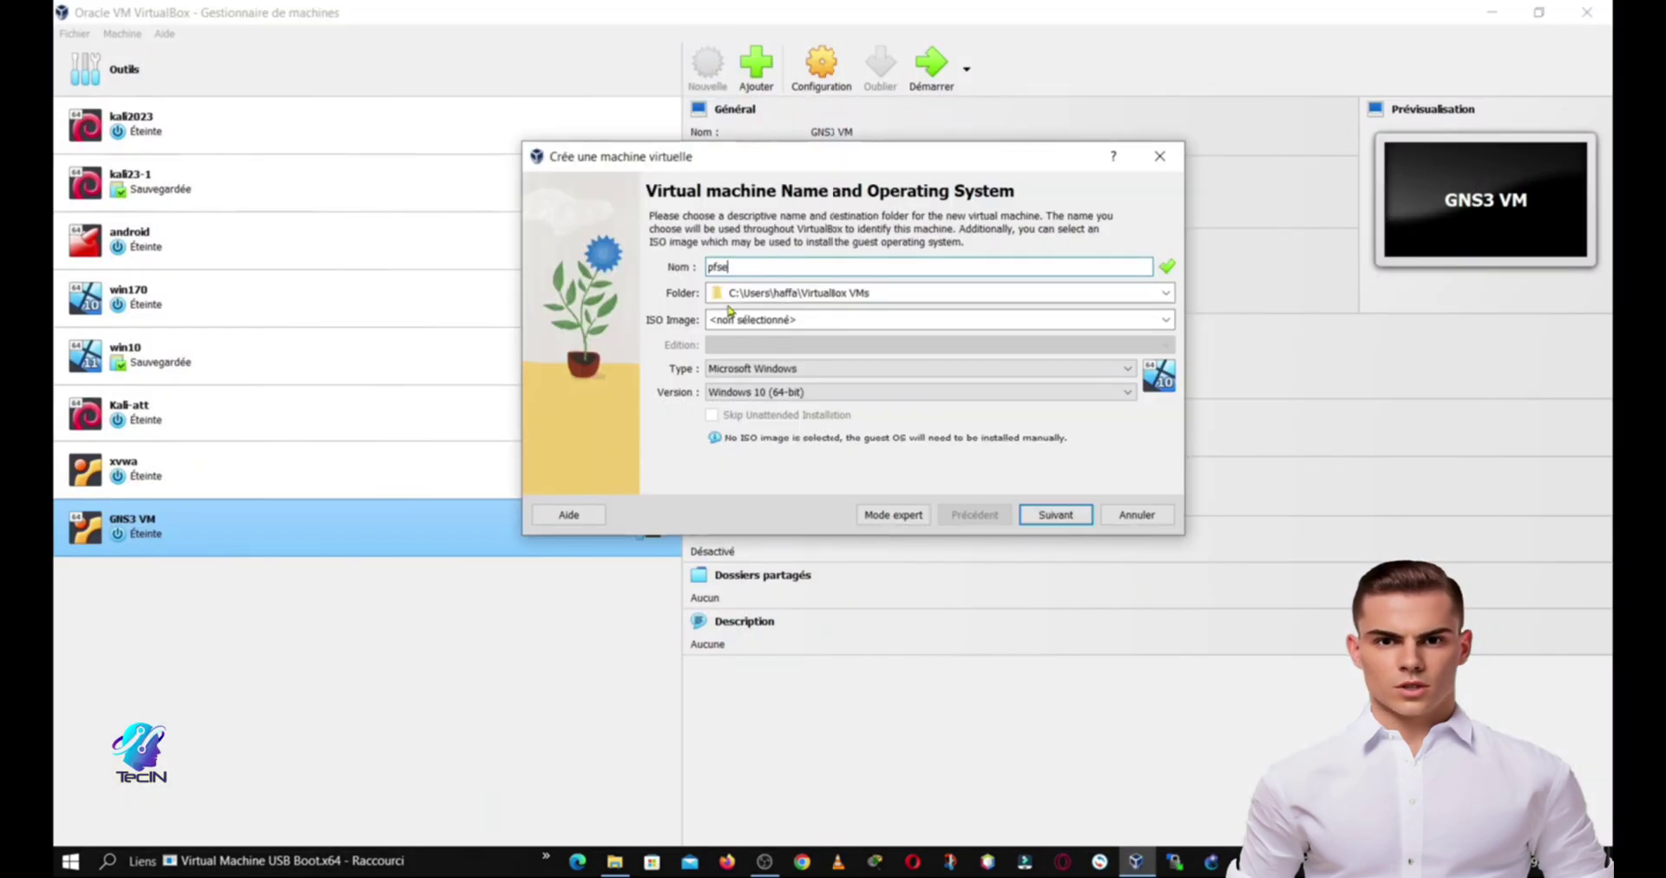
text(ns)
key(BackSpace)
text(nse)
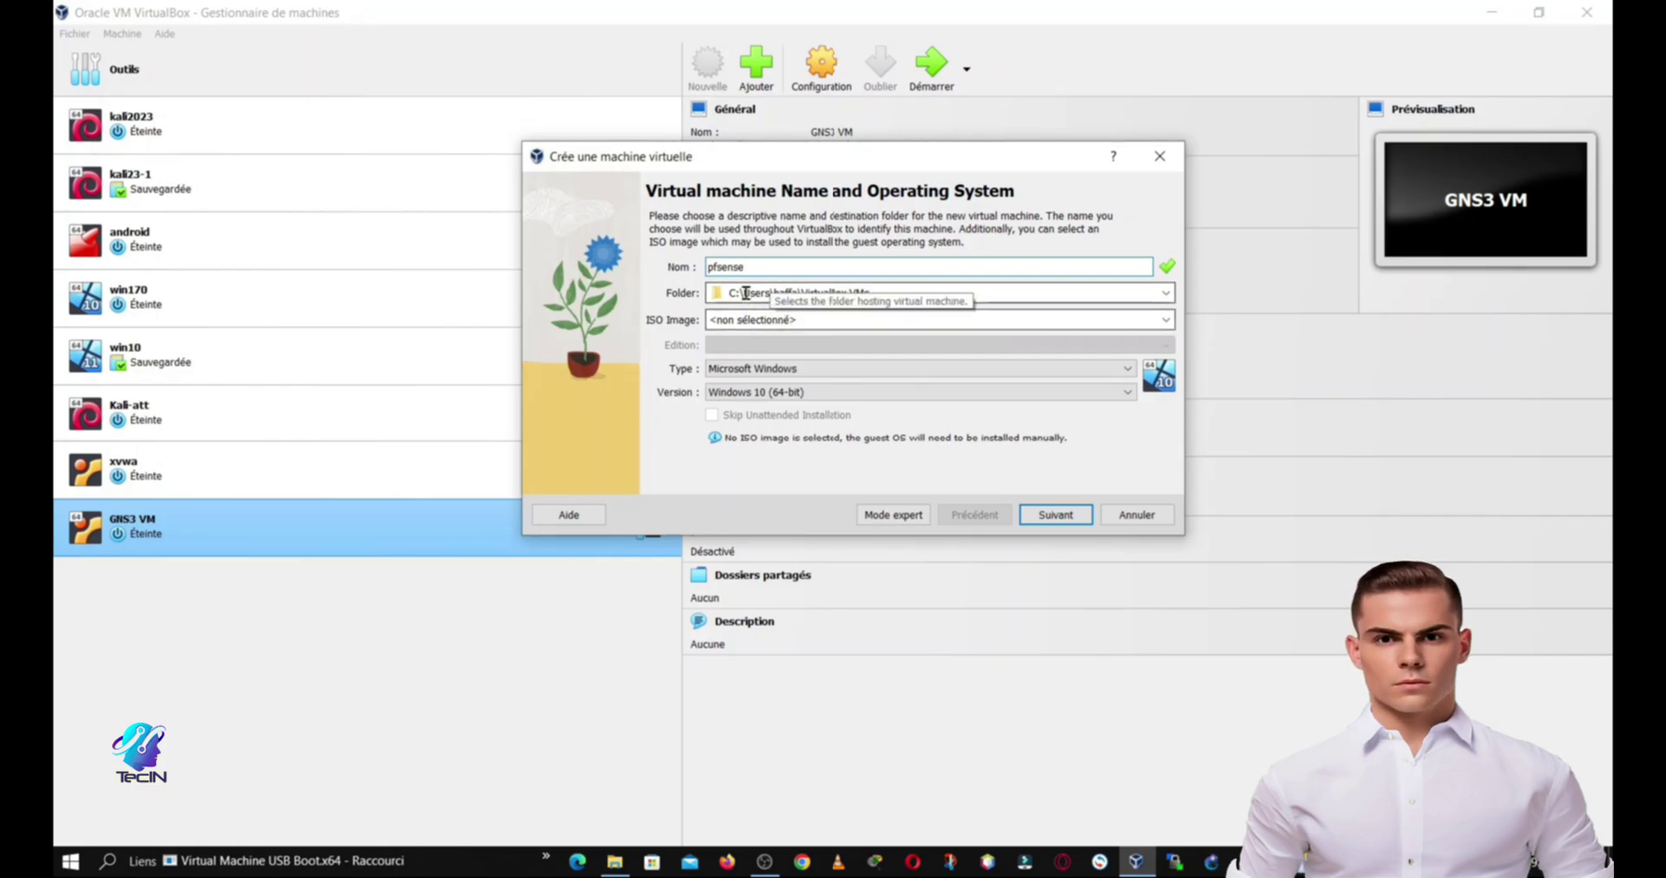
click(1106, 292)
click(1167, 319)
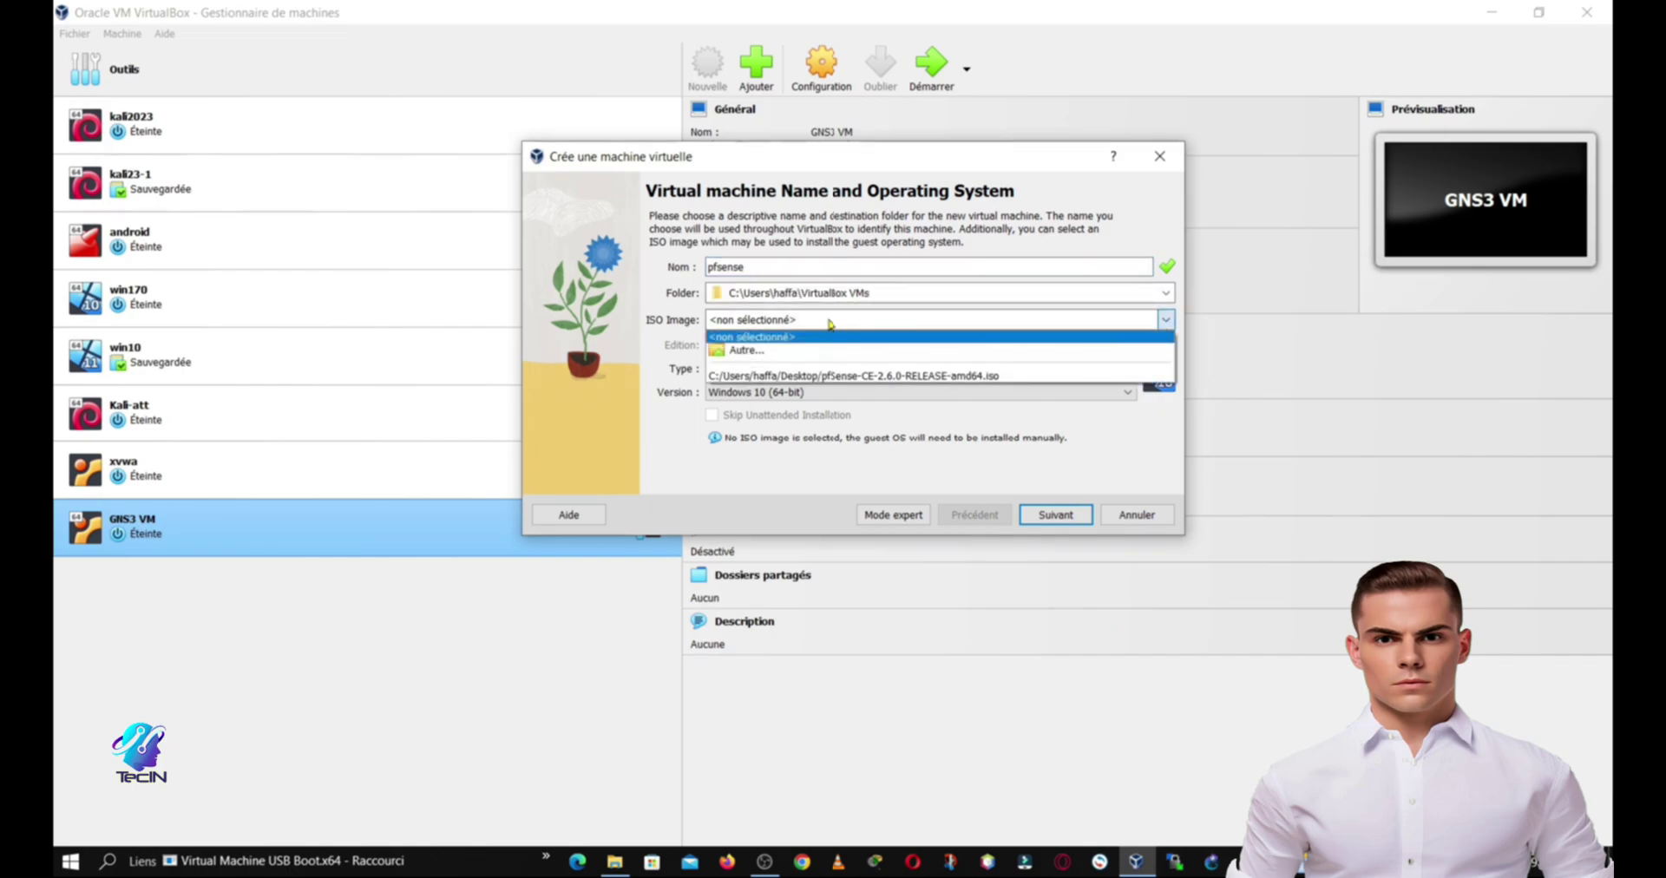
click(758, 354)
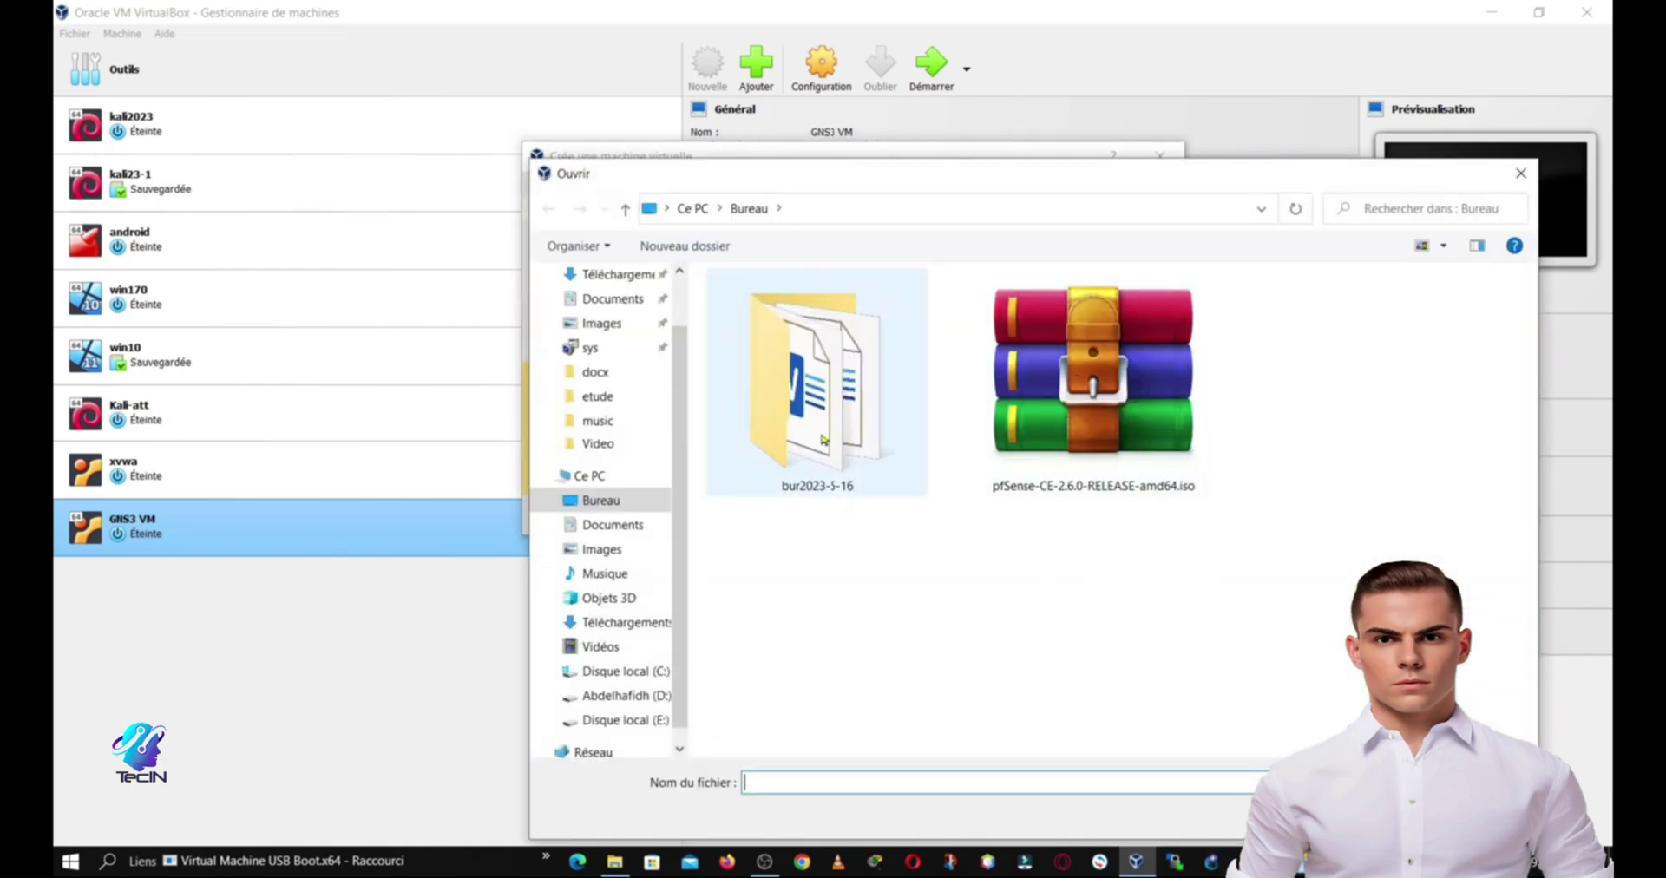
click(1080, 400)
key(Return)
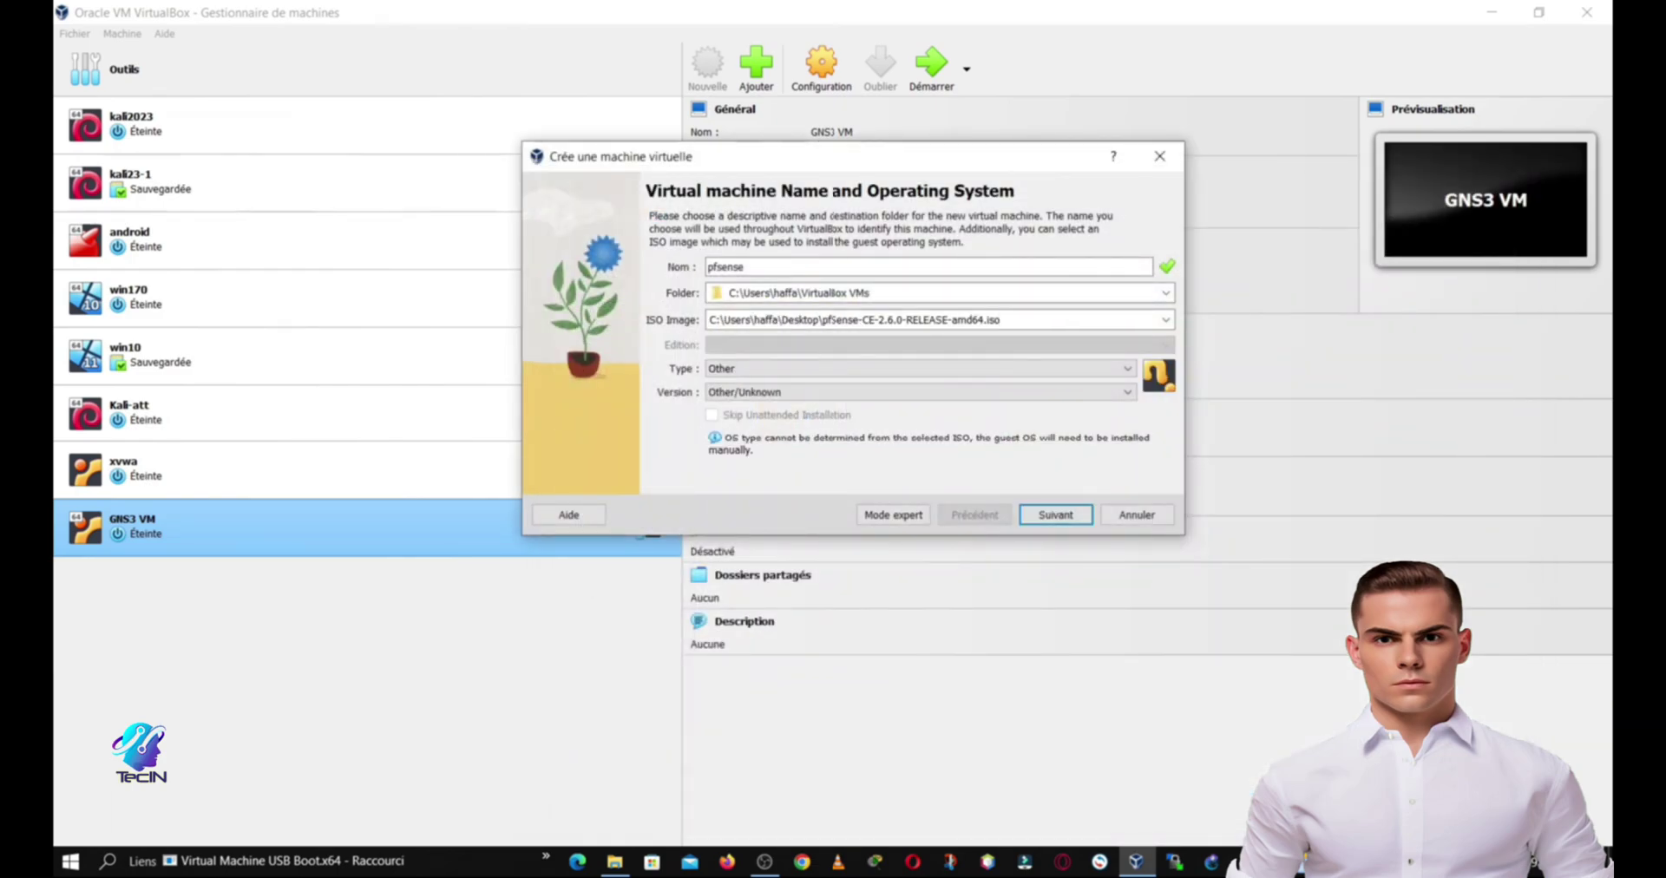
Step: Set the operating system type to BSD, version FreeBSD (64-bit)
click(1049, 372)
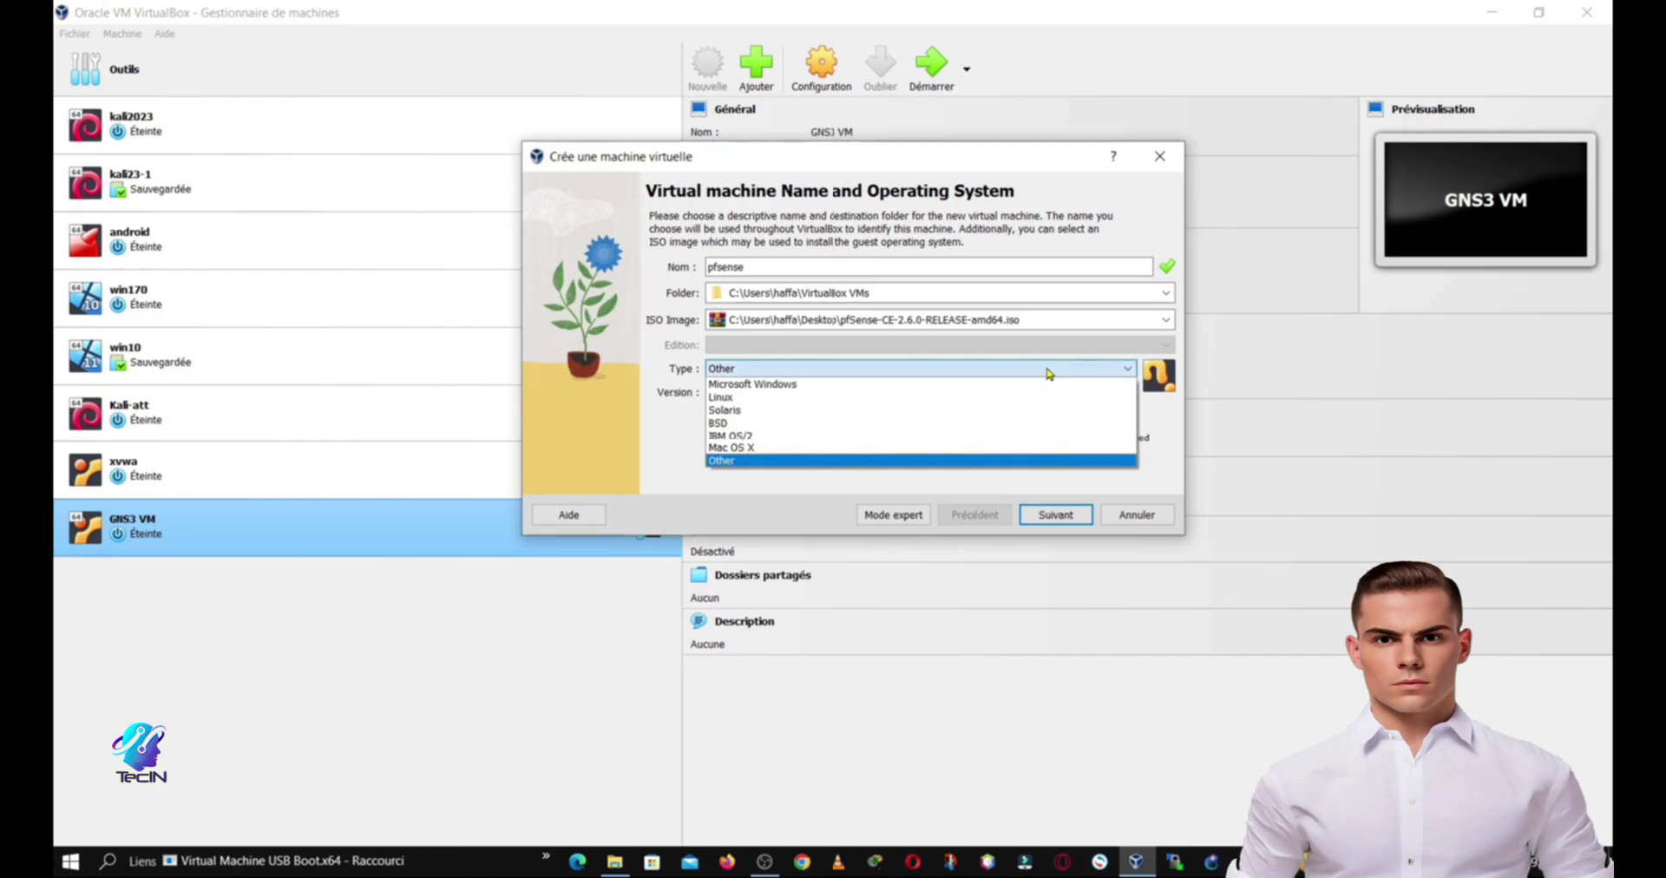
click(797, 425)
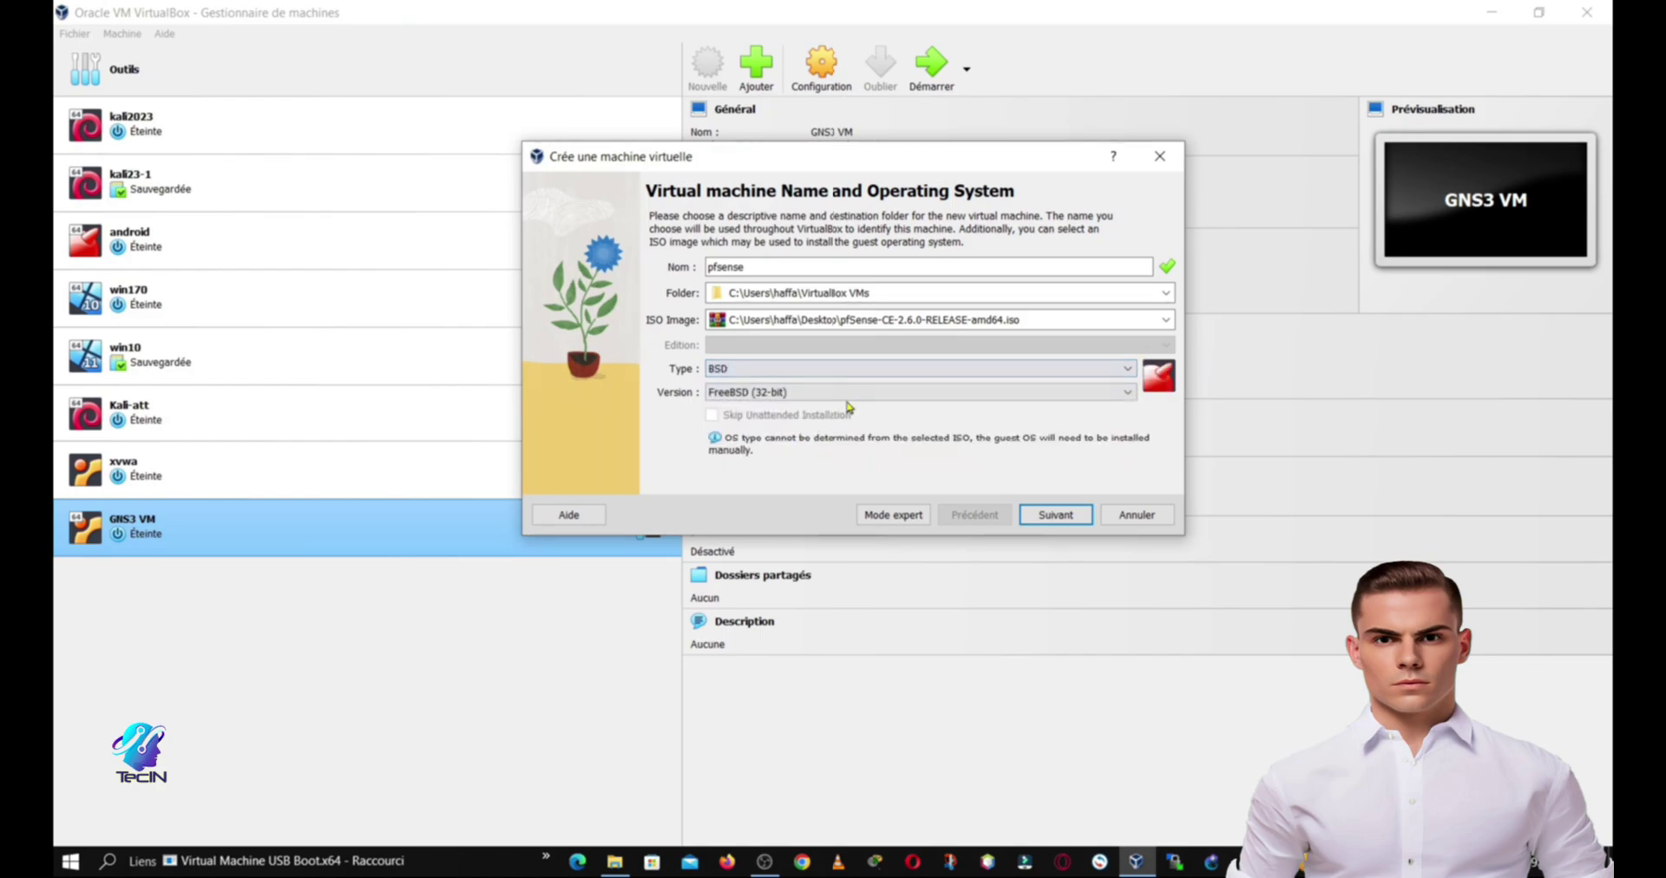
click(846, 395)
click(800, 423)
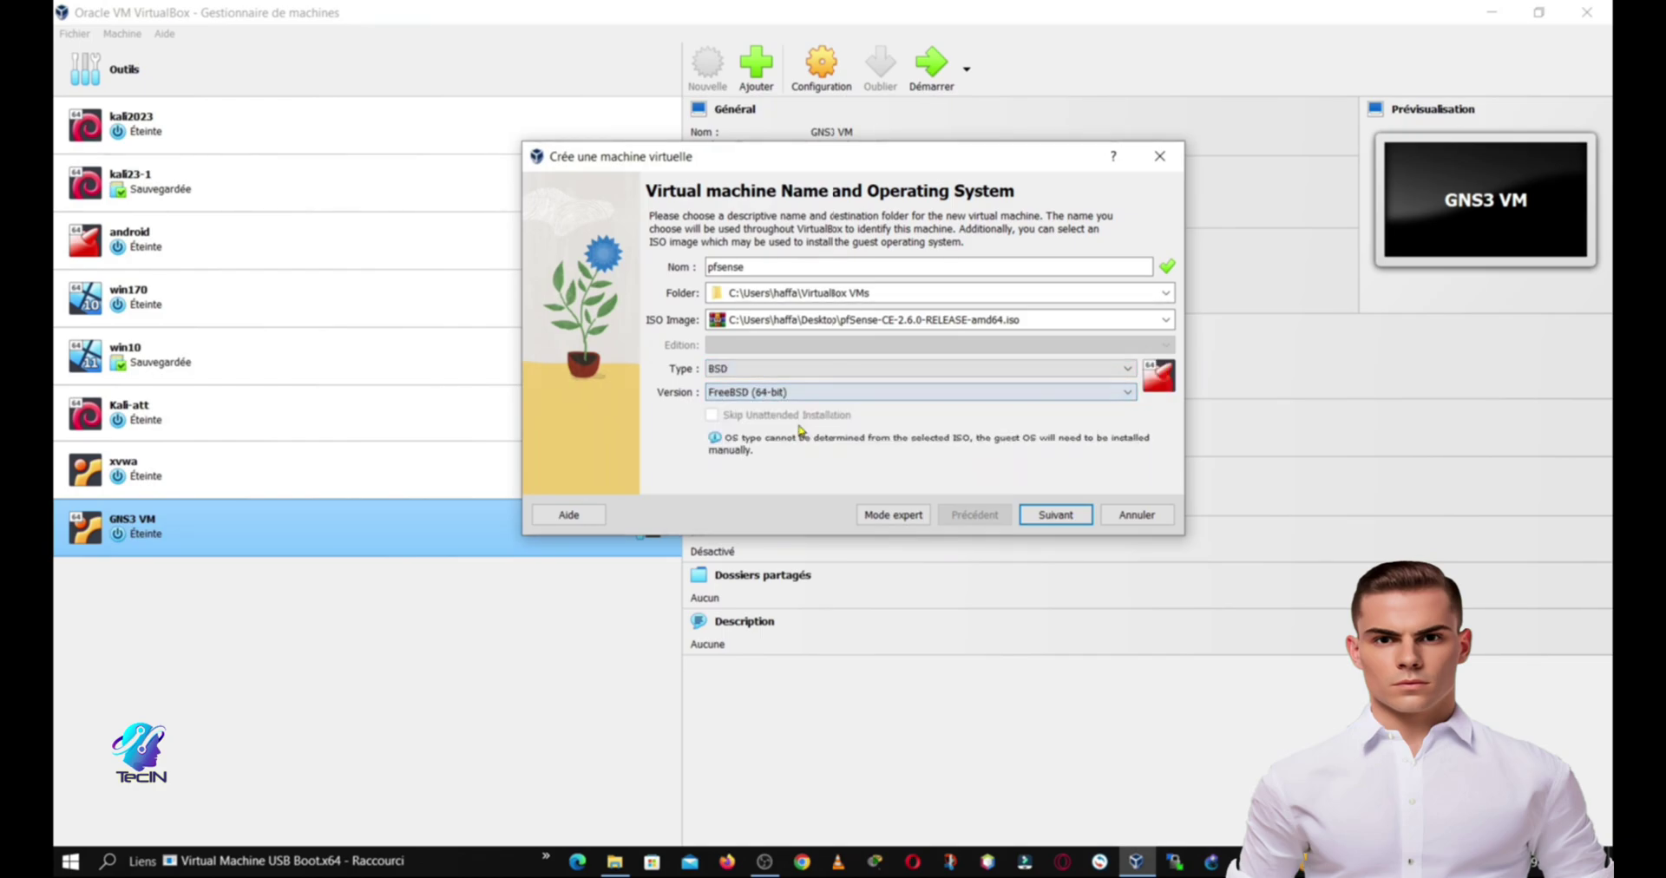
Step: Keep 1024 MB RAM, set a 32 GB virtual disk and finish creating the VM
click(1072, 516)
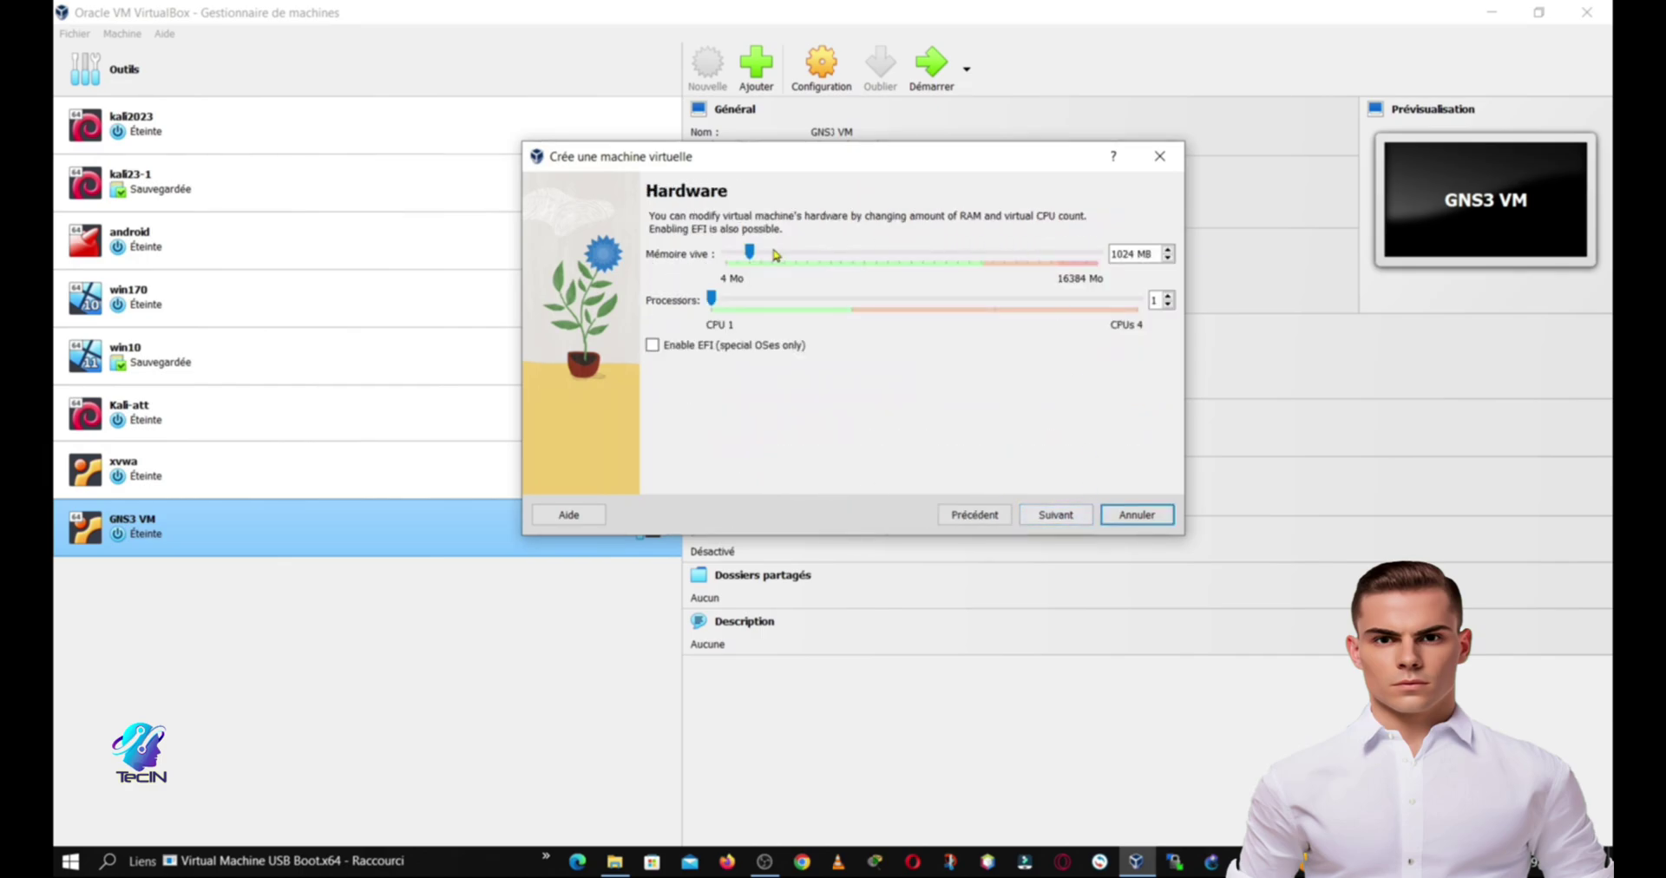
click(1066, 521)
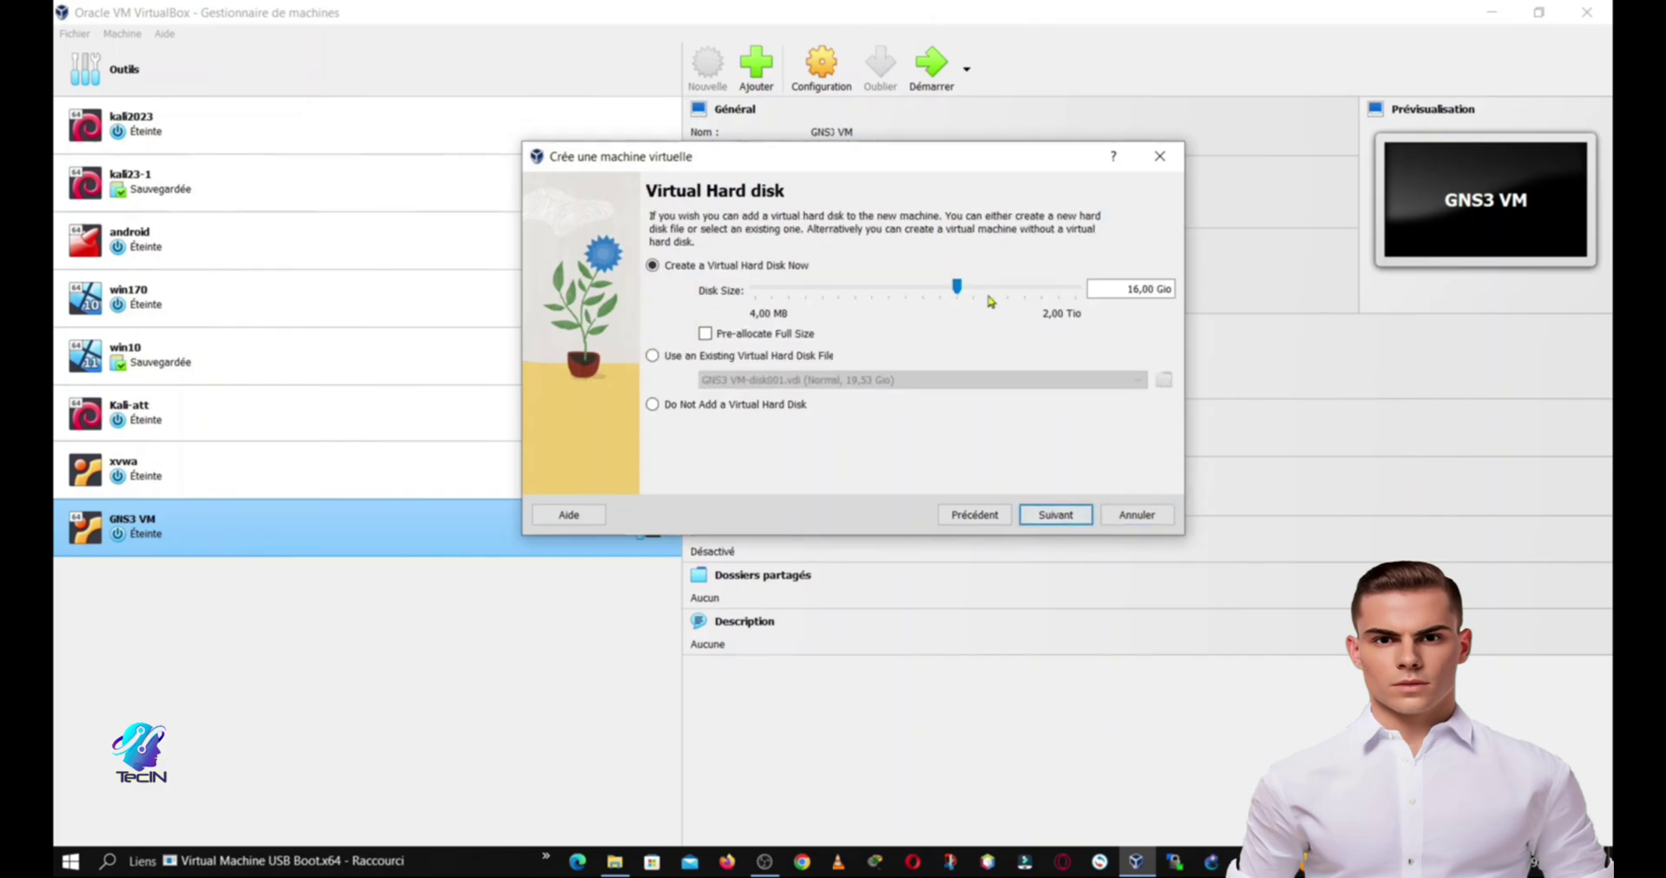
click(978, 289)
click(1051, 516)
click(1055, 515)
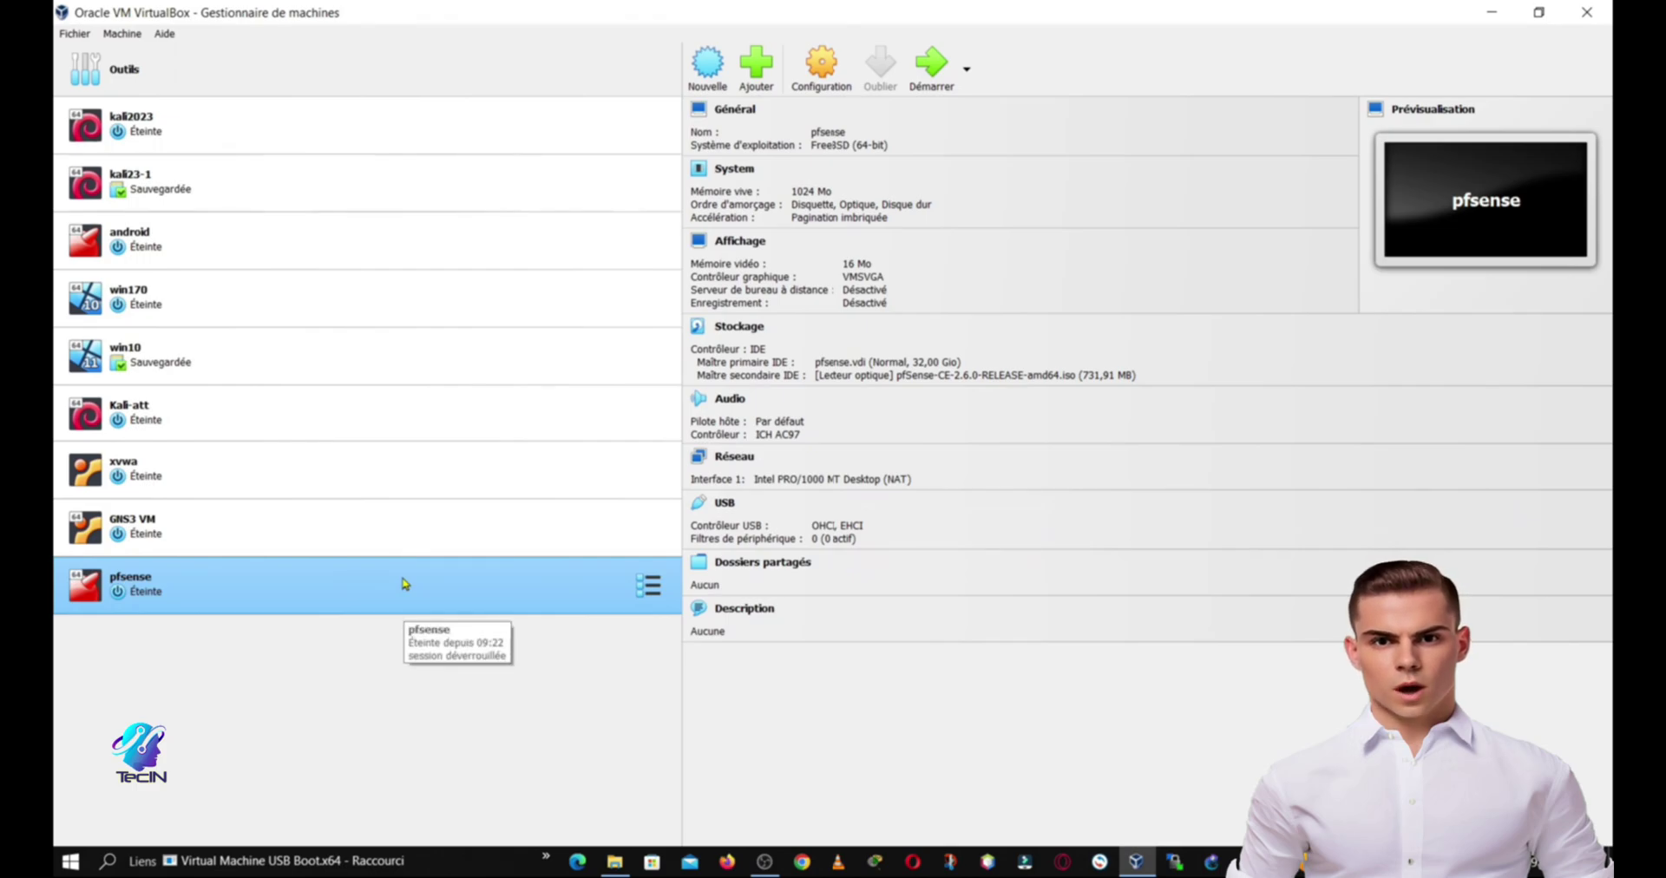
Step: Start the pfsense VM, dismiss the keyboard capture notice and maximize its window
double_click(404, 583)
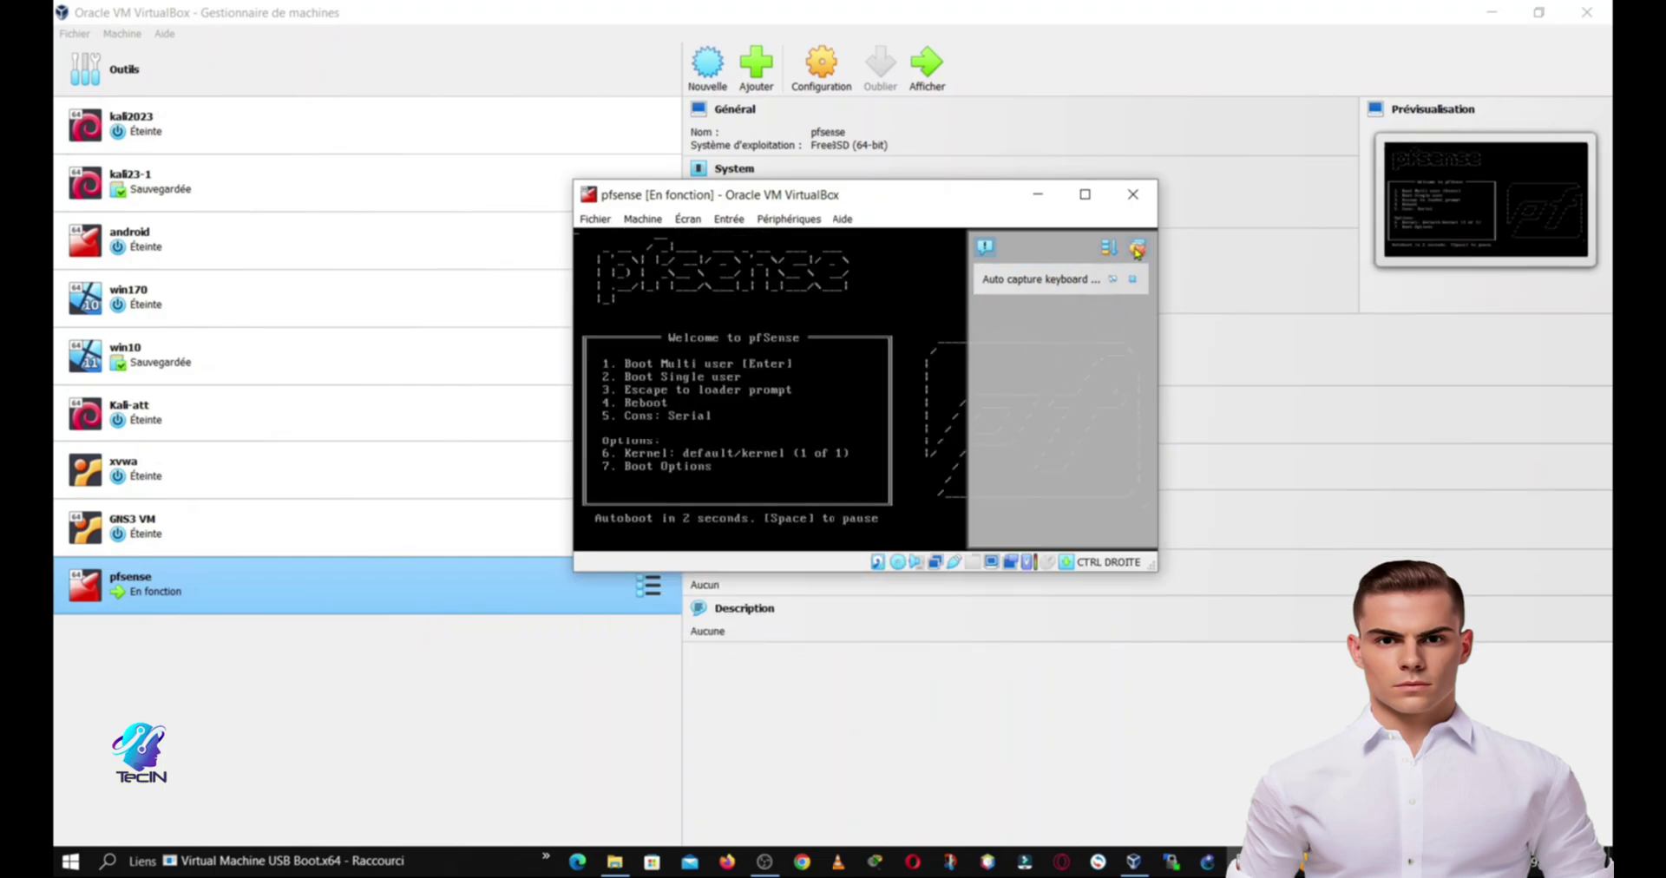
click(1137, 250)
click(1083, 195)
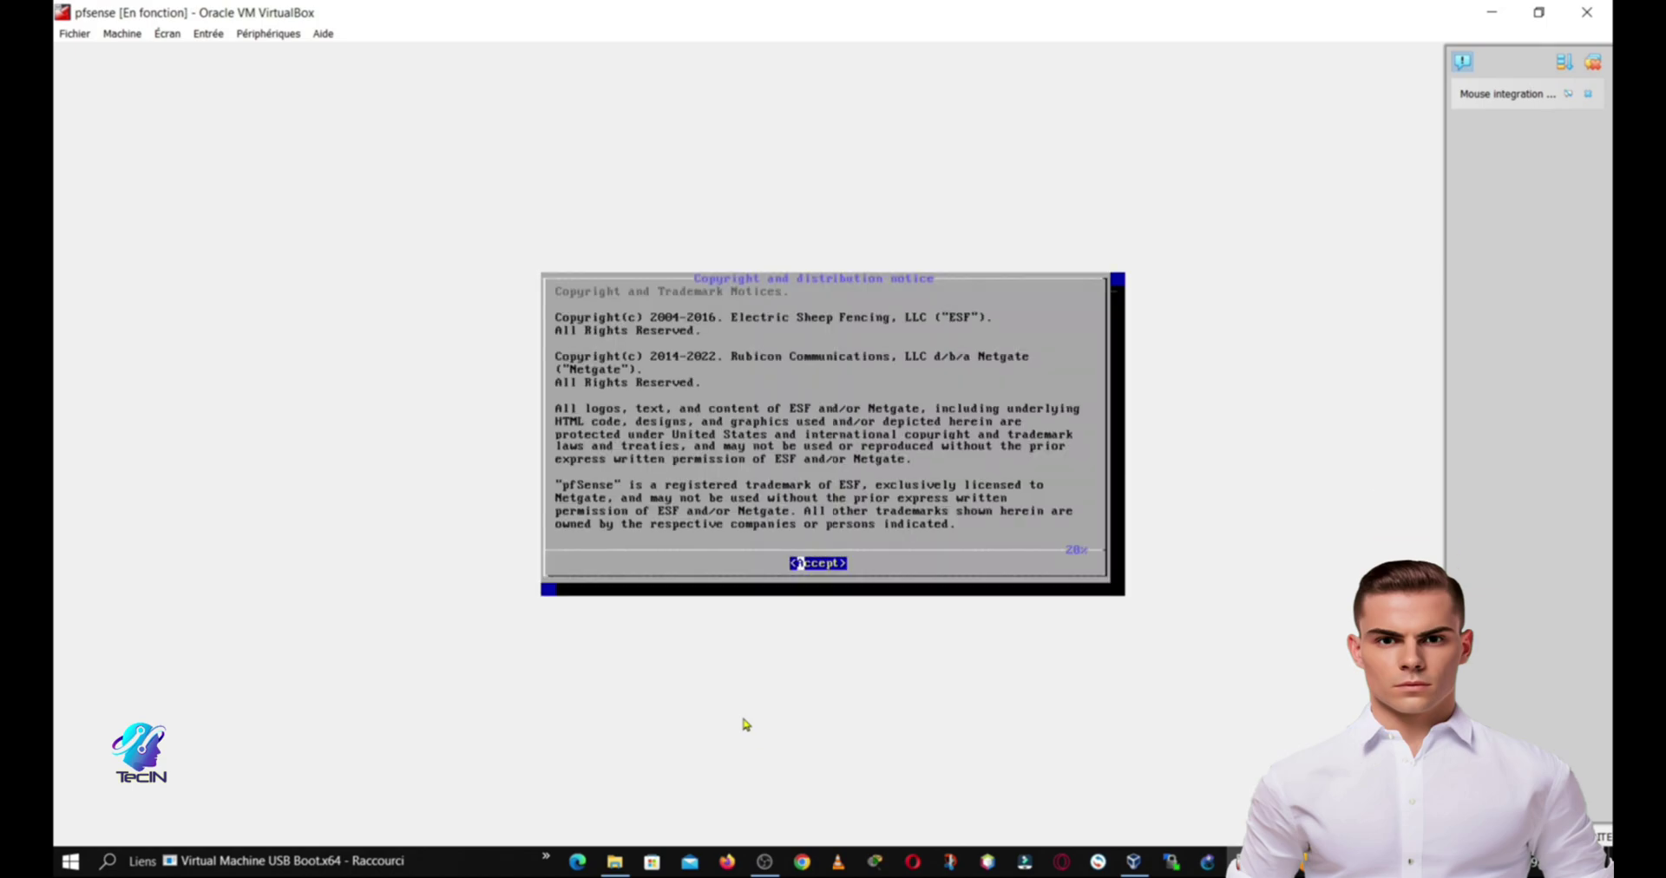
Step: Accept the copyright notice, choose Install and keep the default US keymap
key(Return)
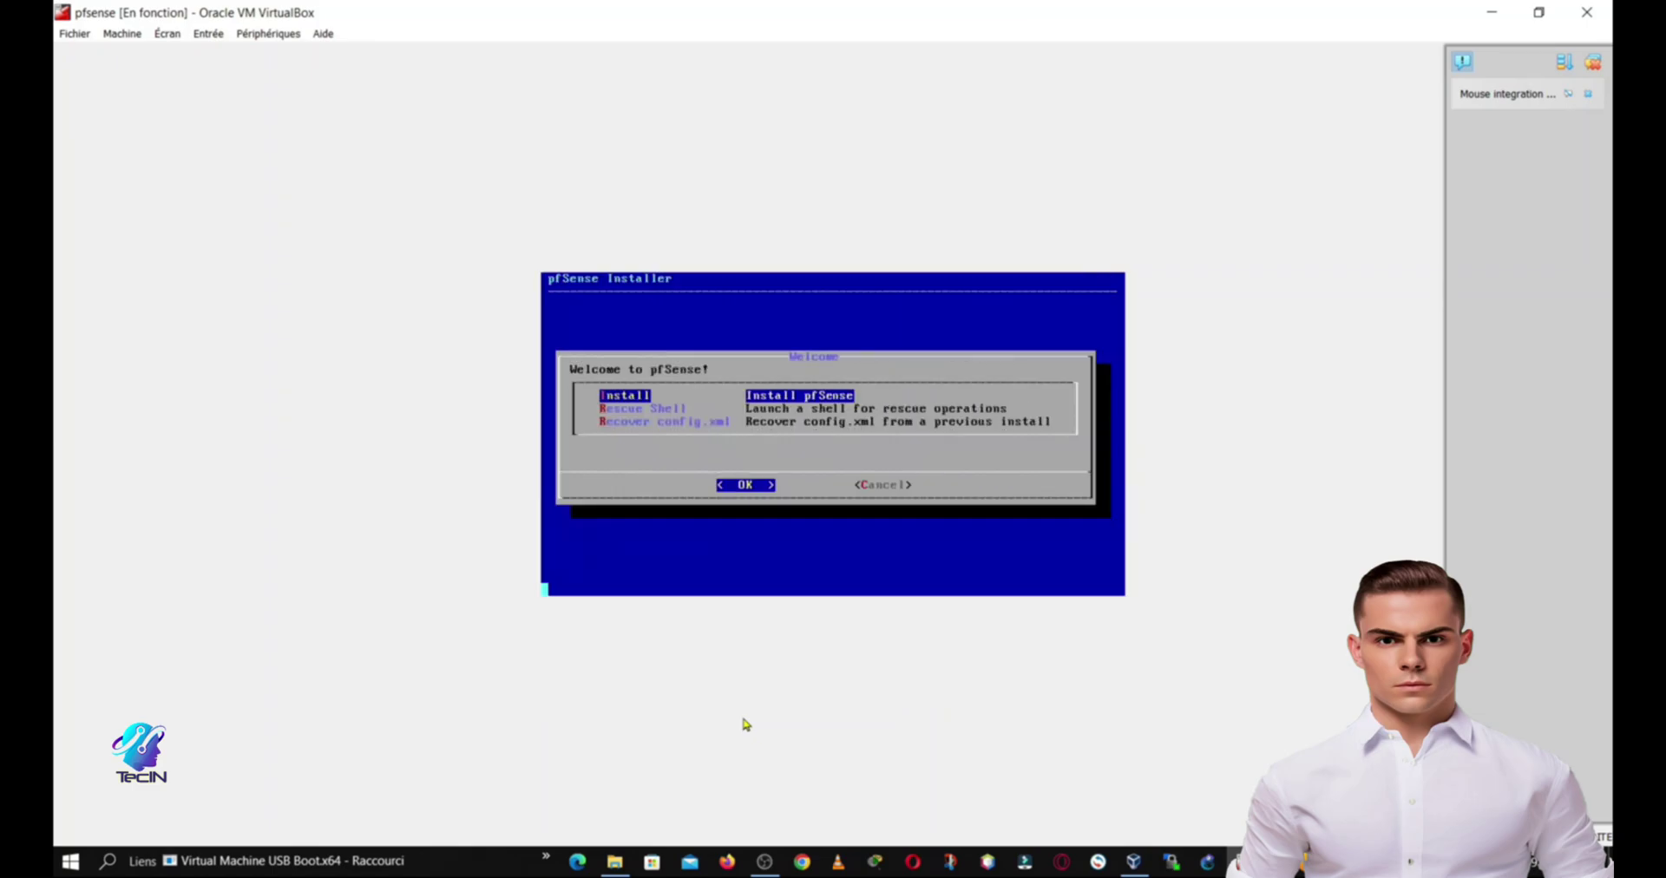
key(Return)
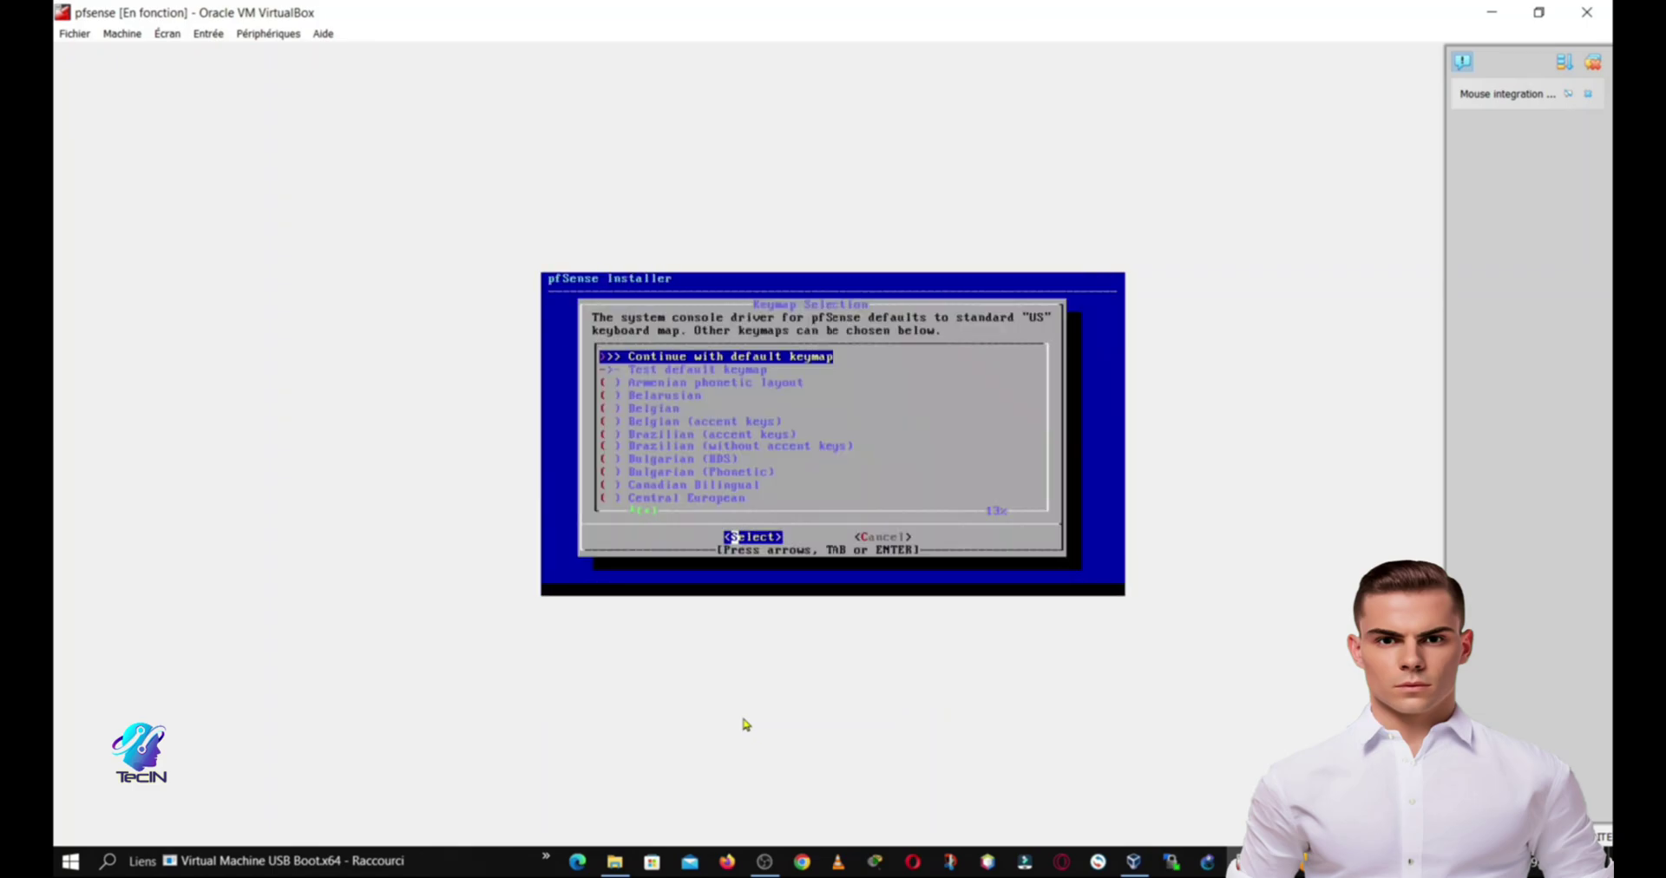
key(Return)
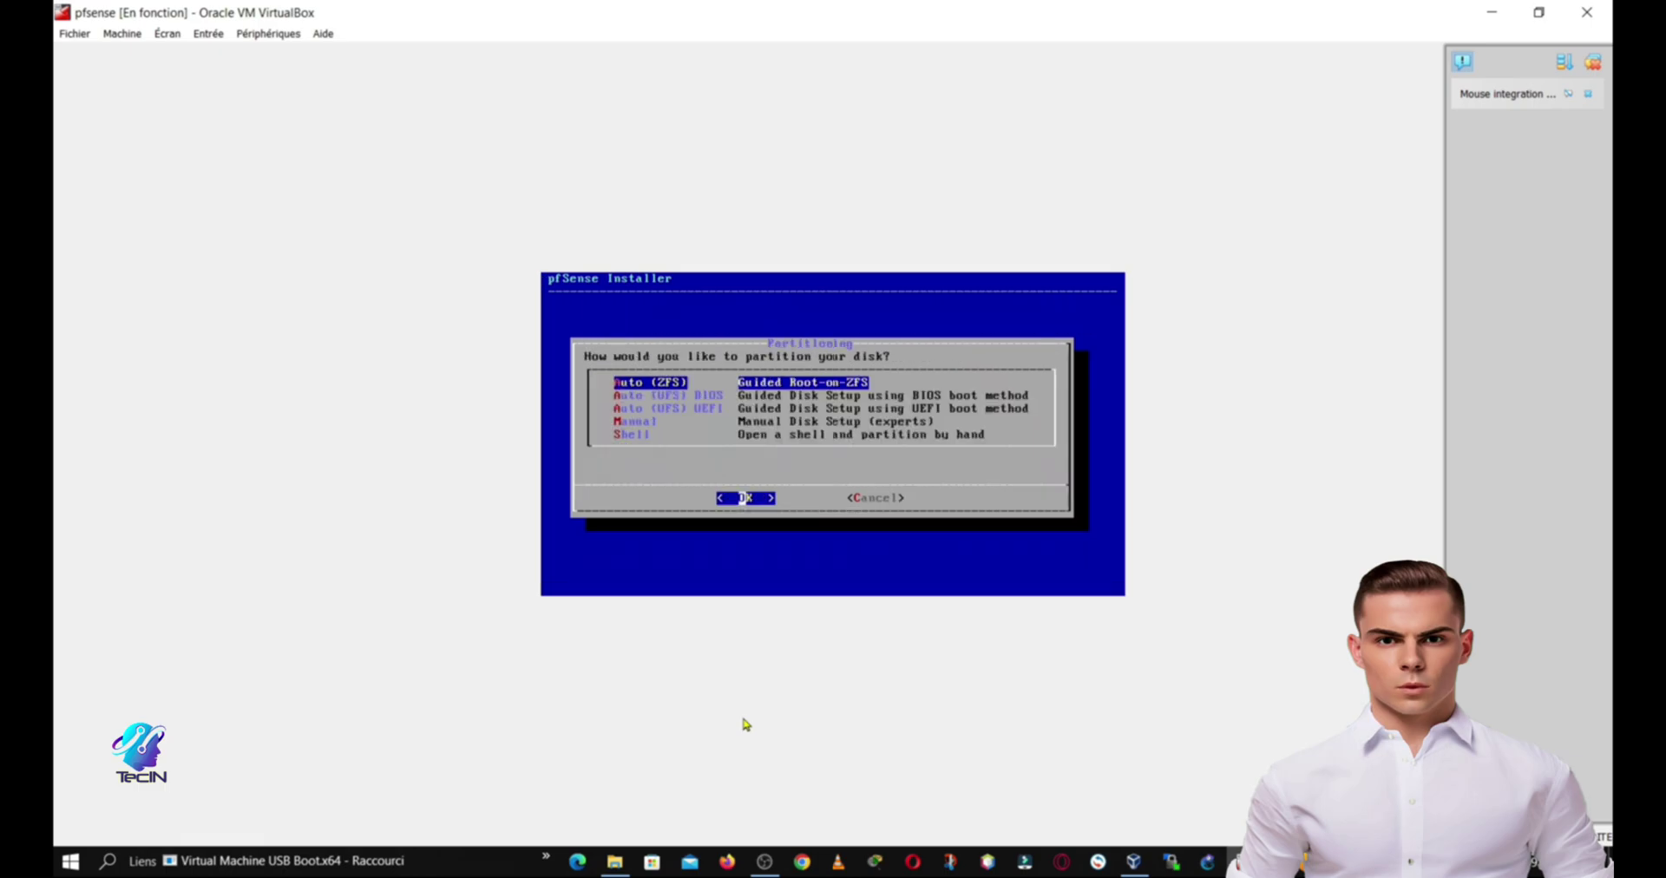
Step: Partition with Auto (ZFS) as a stripe on disk ada0 and confirm erasing it
key(Return)
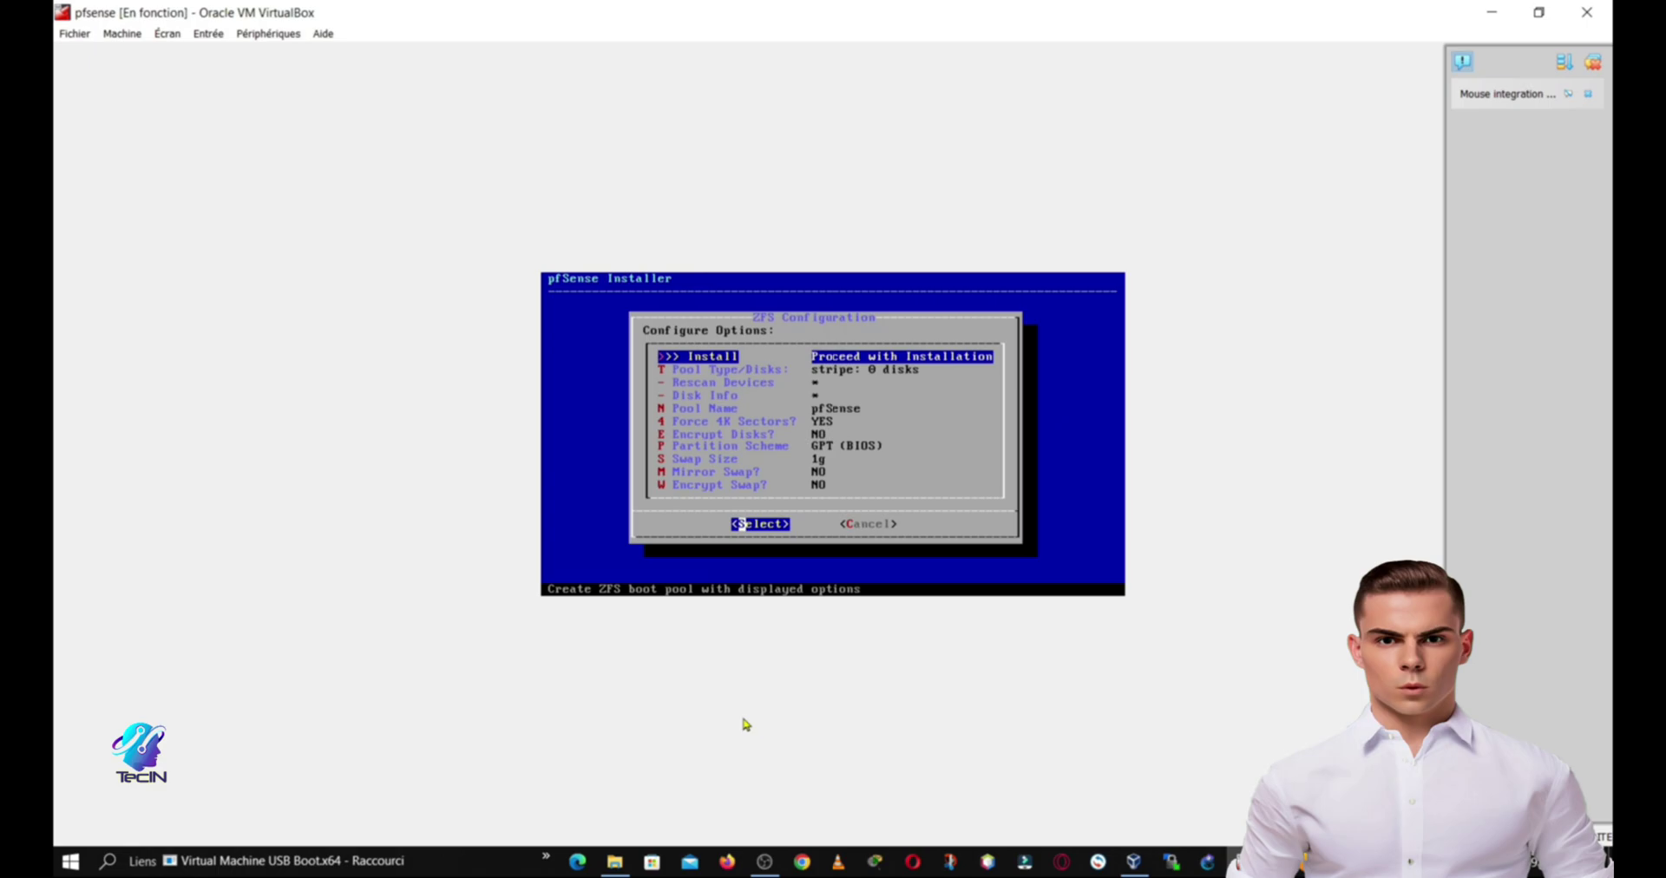
key(Return)
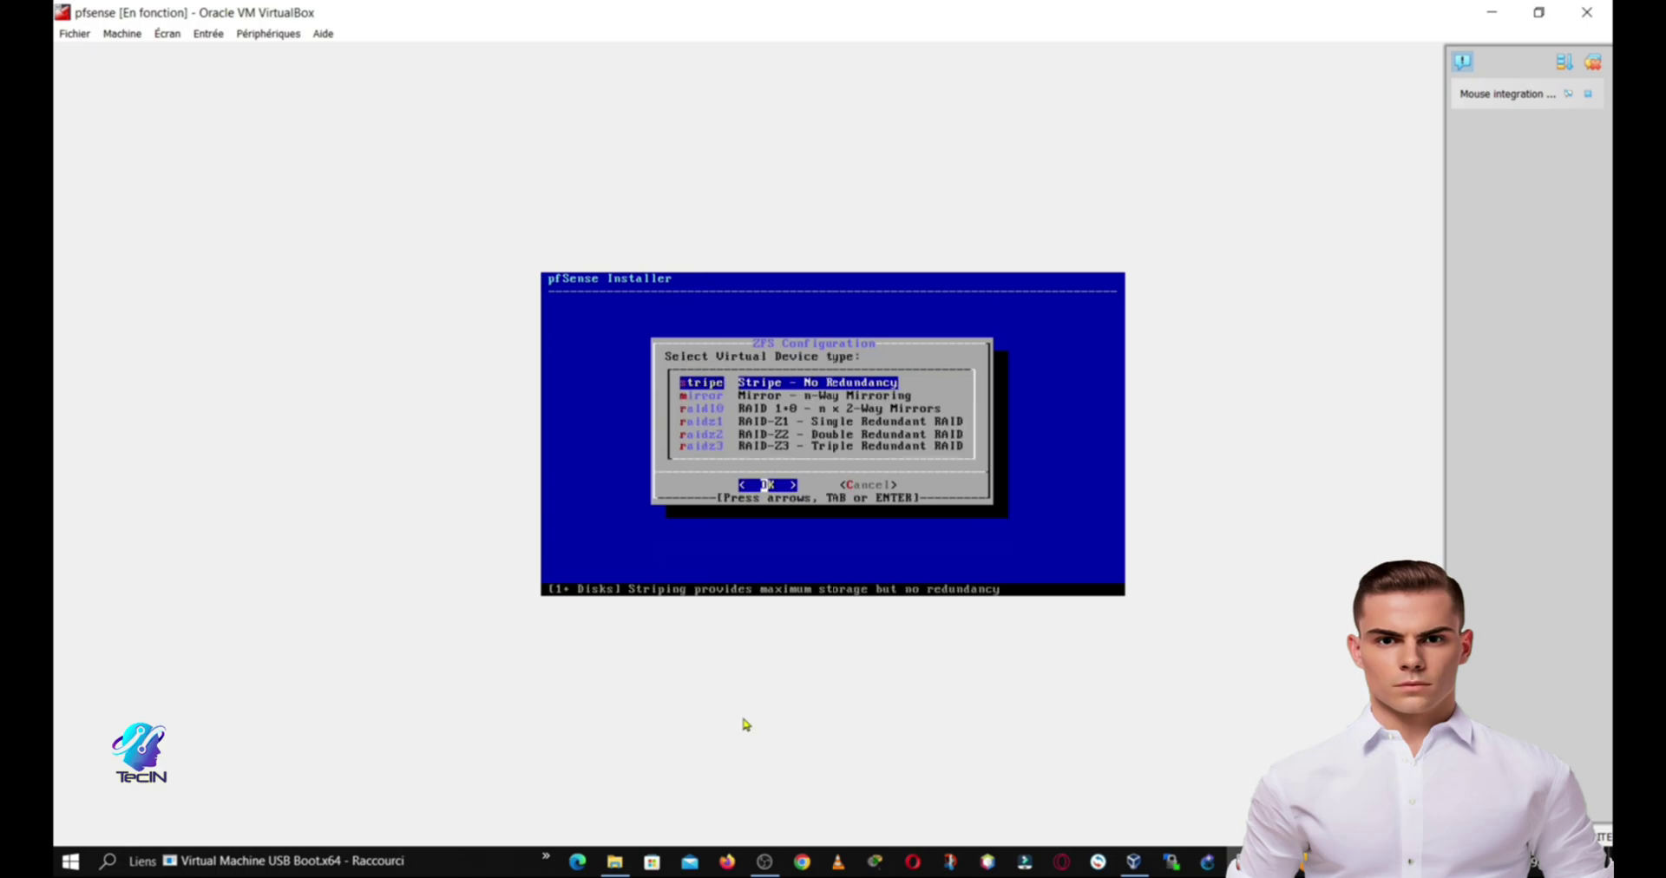
key(Return)
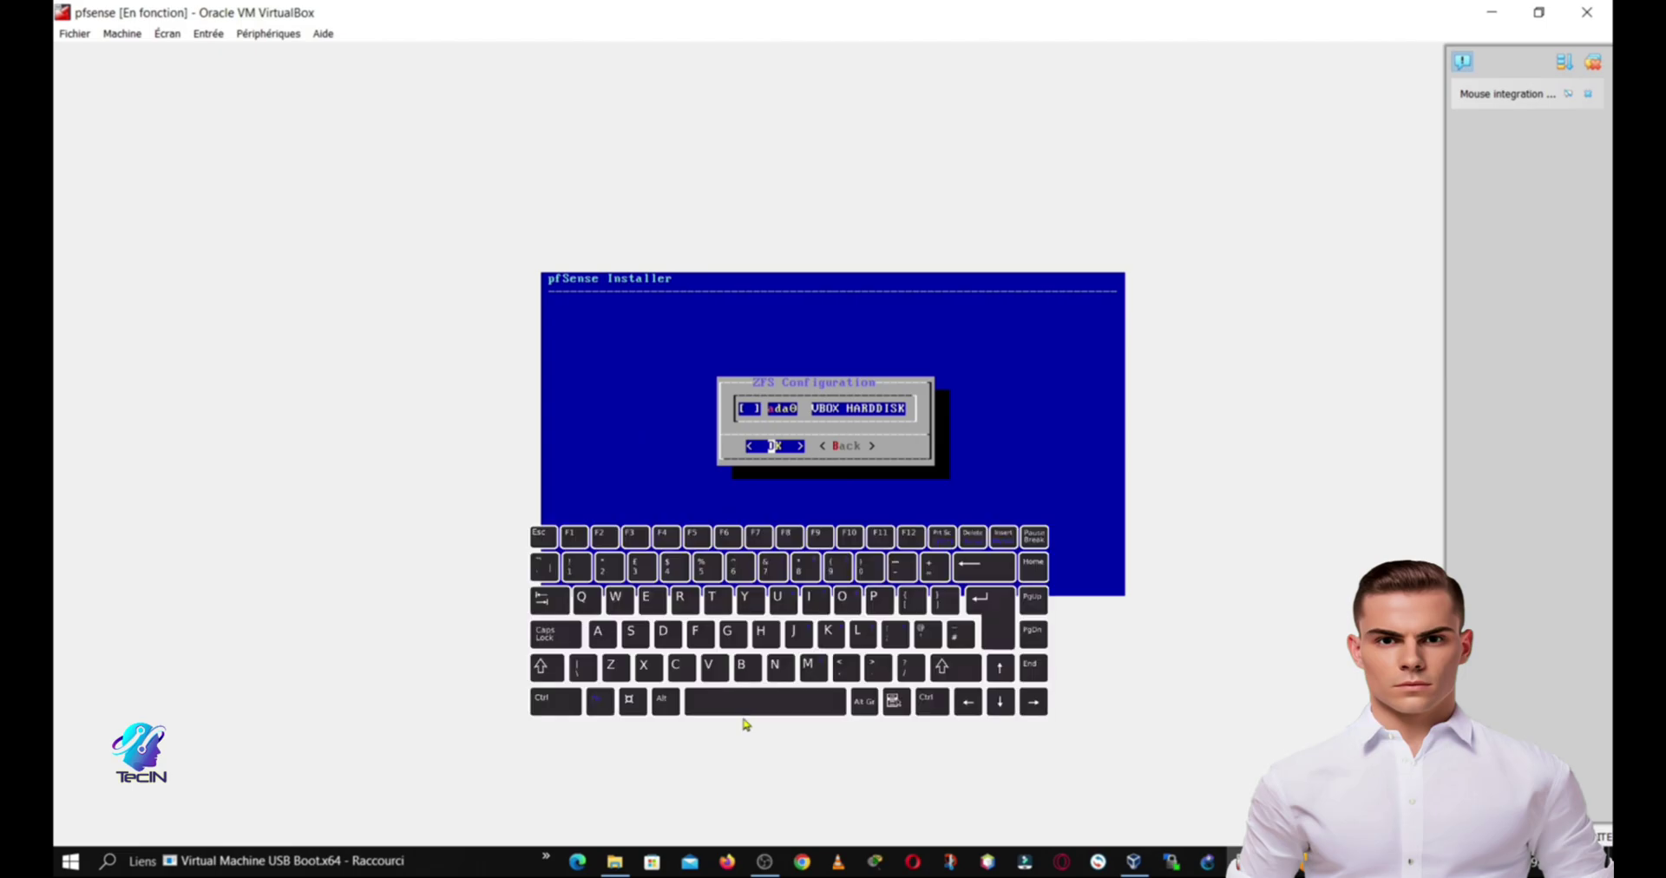
key(space)
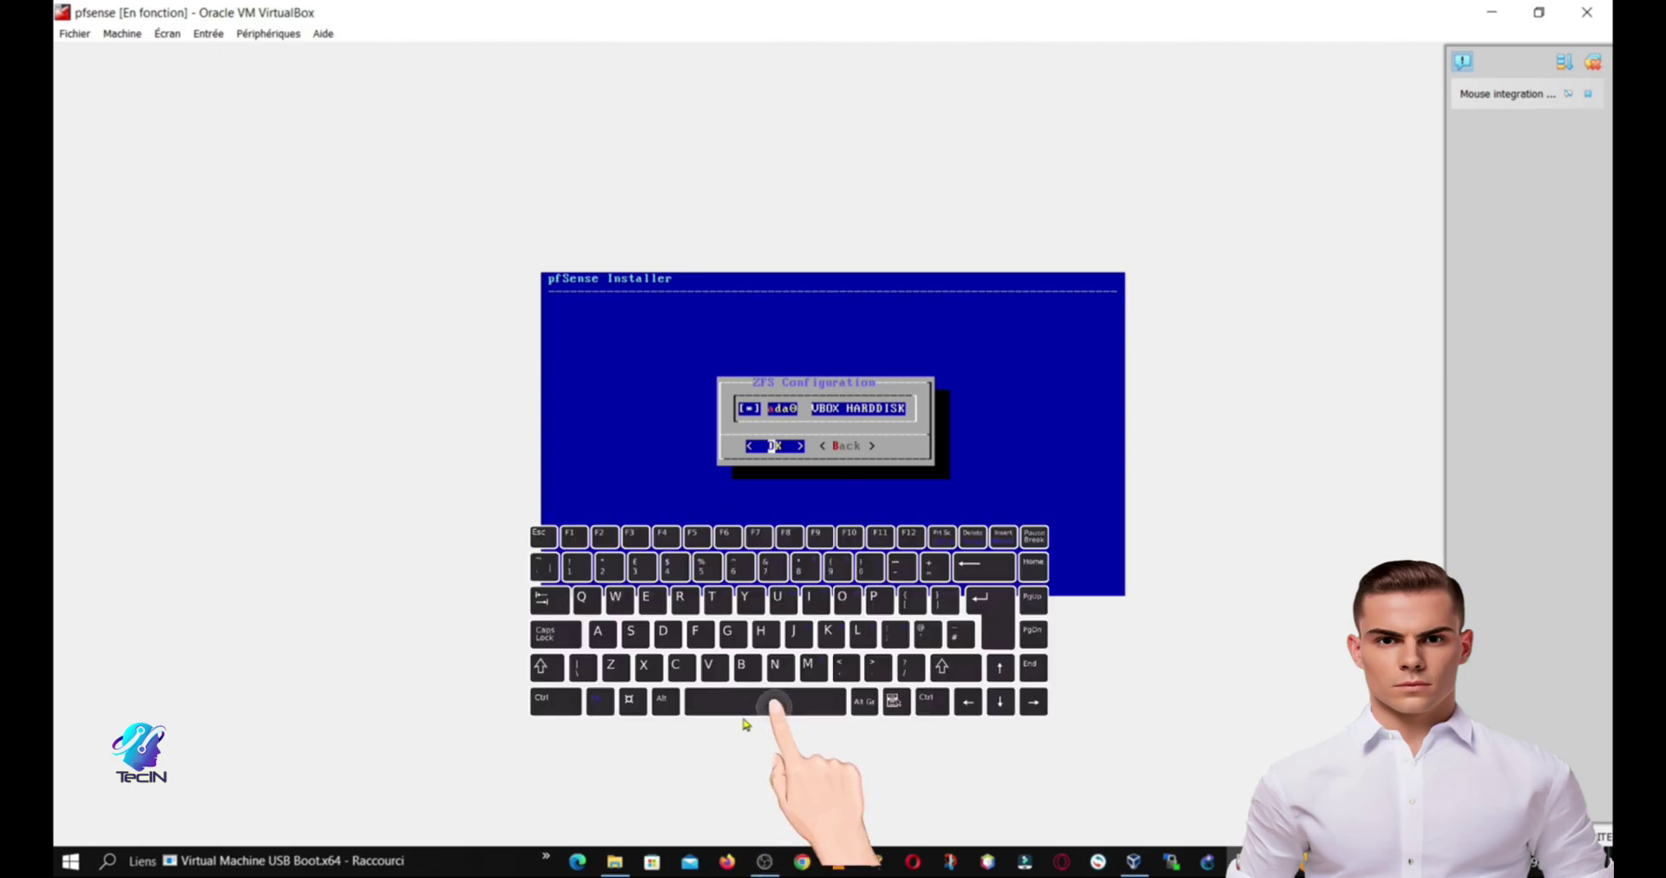
key(Return)
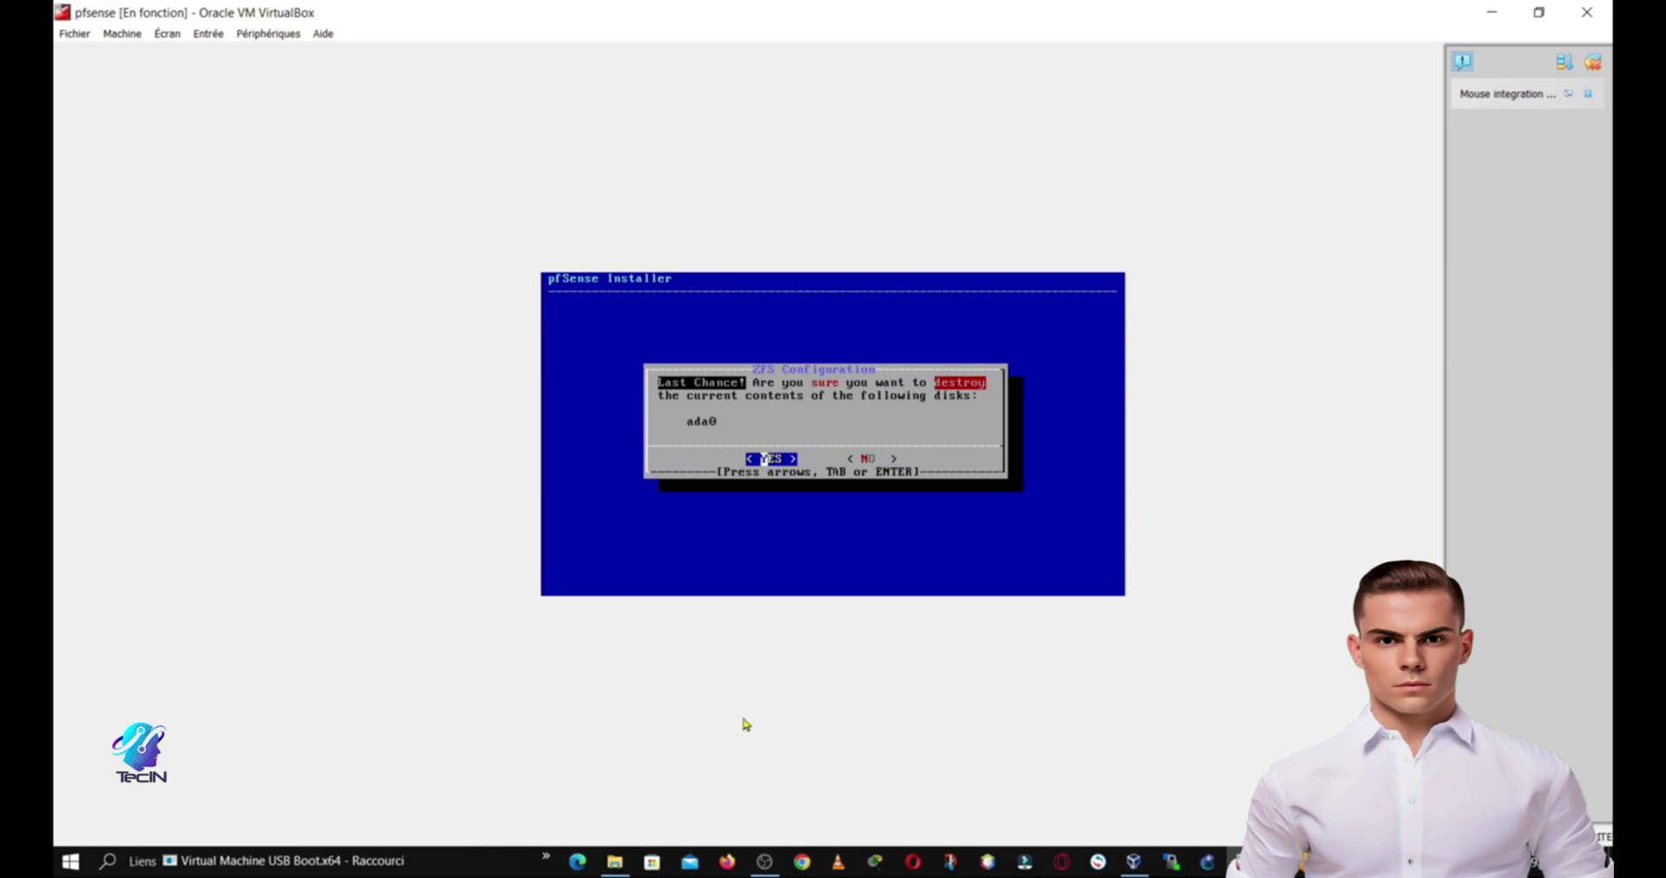
key(Return)
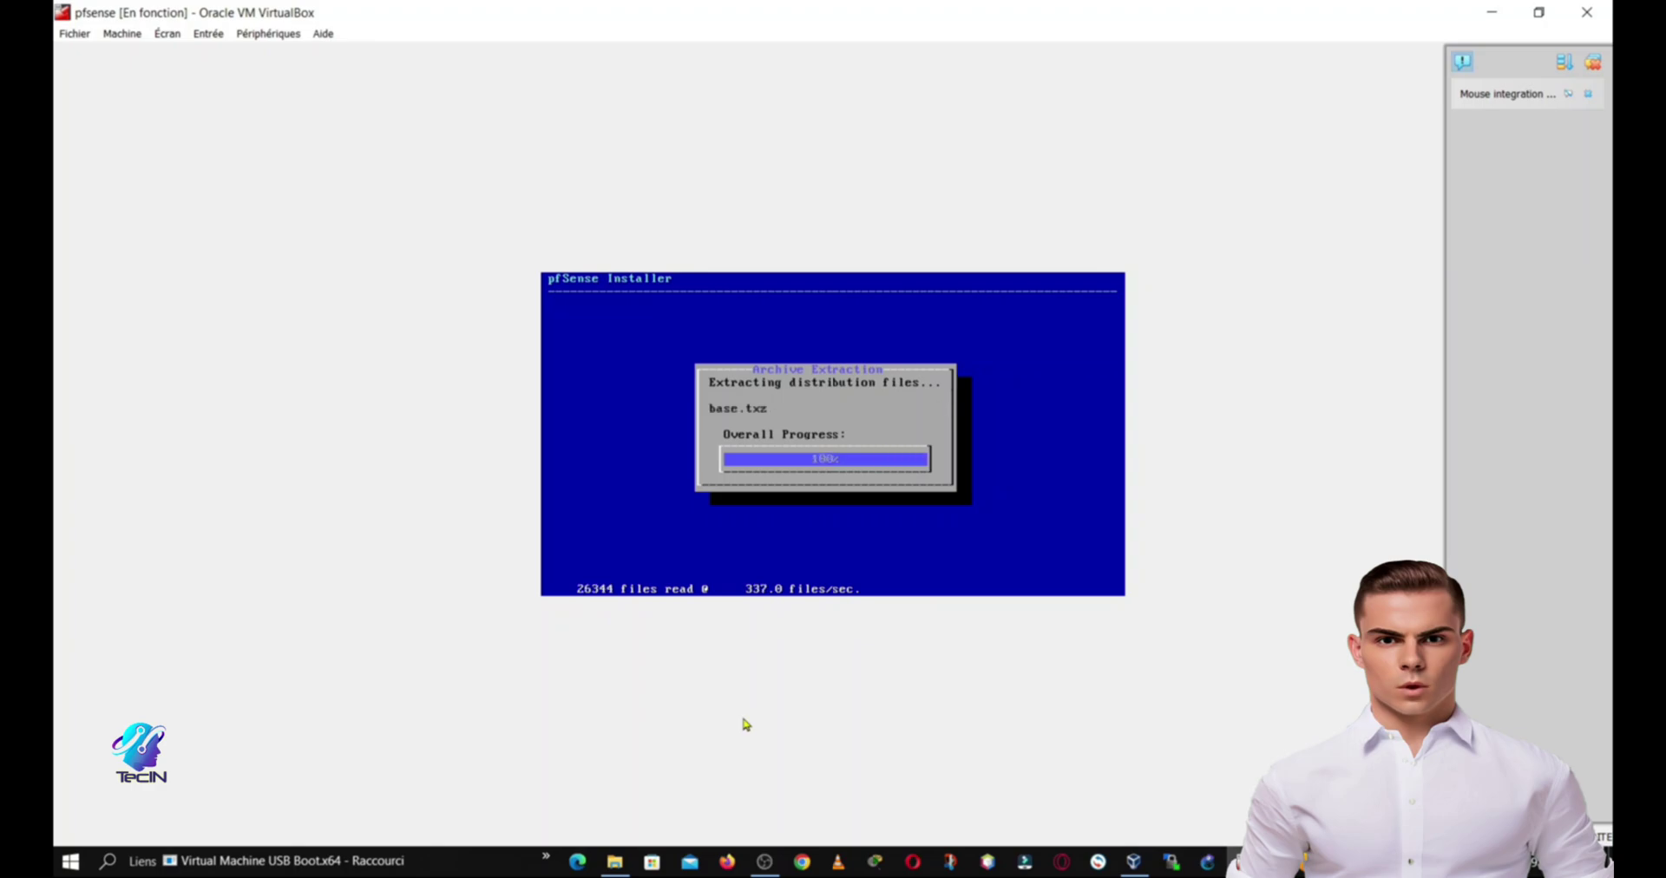
Step: Skip manual configuration and reboot, then power off the pfsense virtual machine
key(Return)
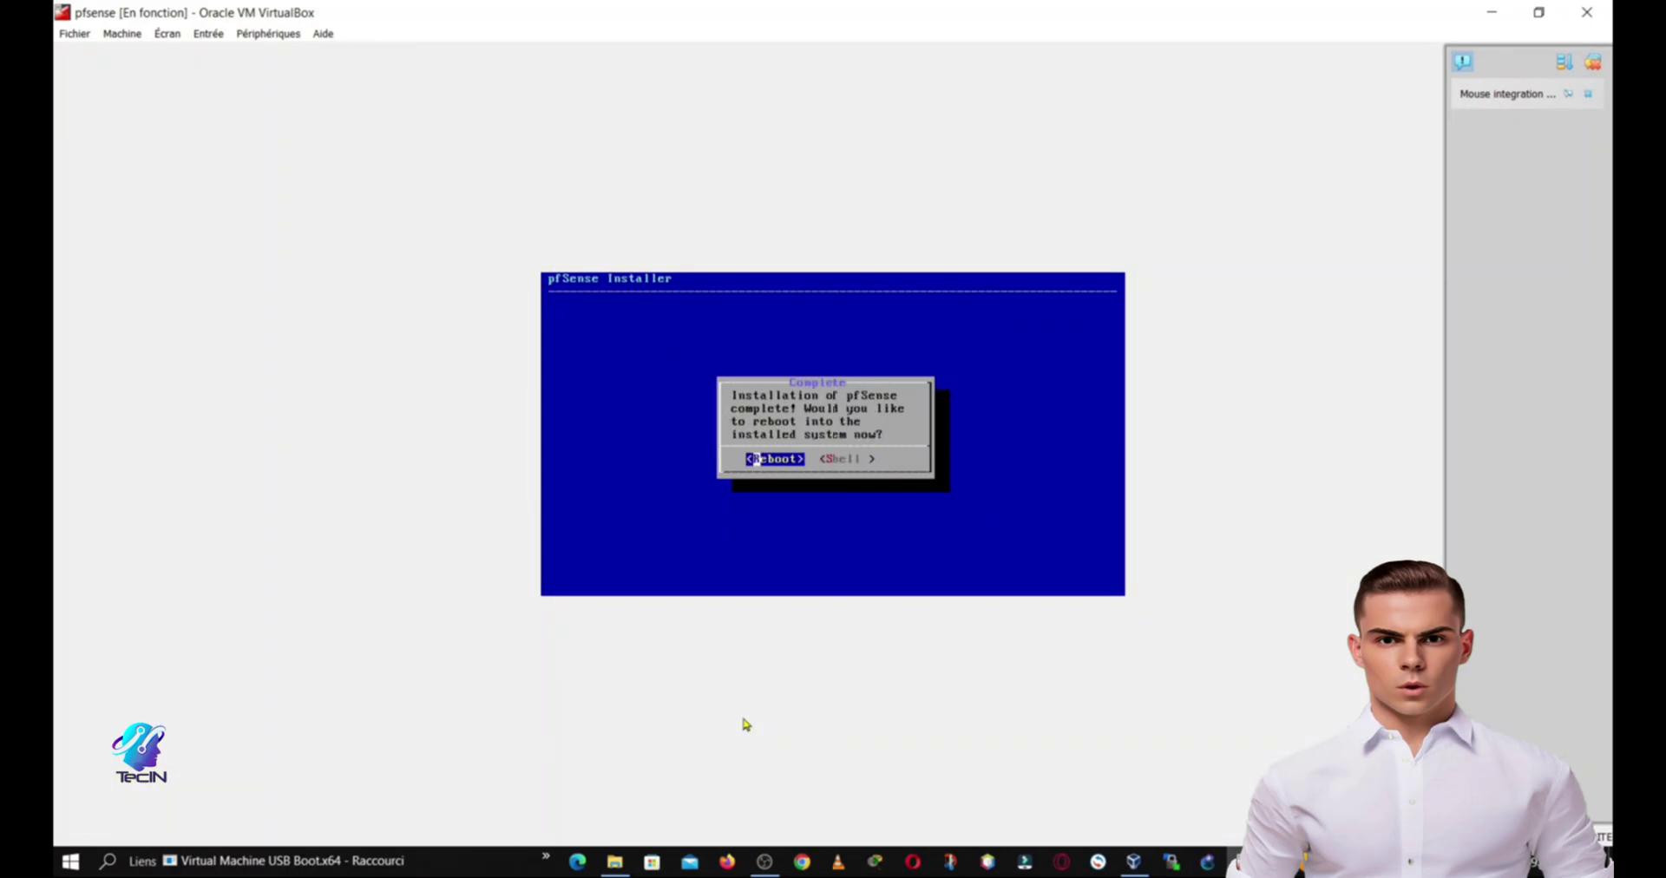
key(Return)
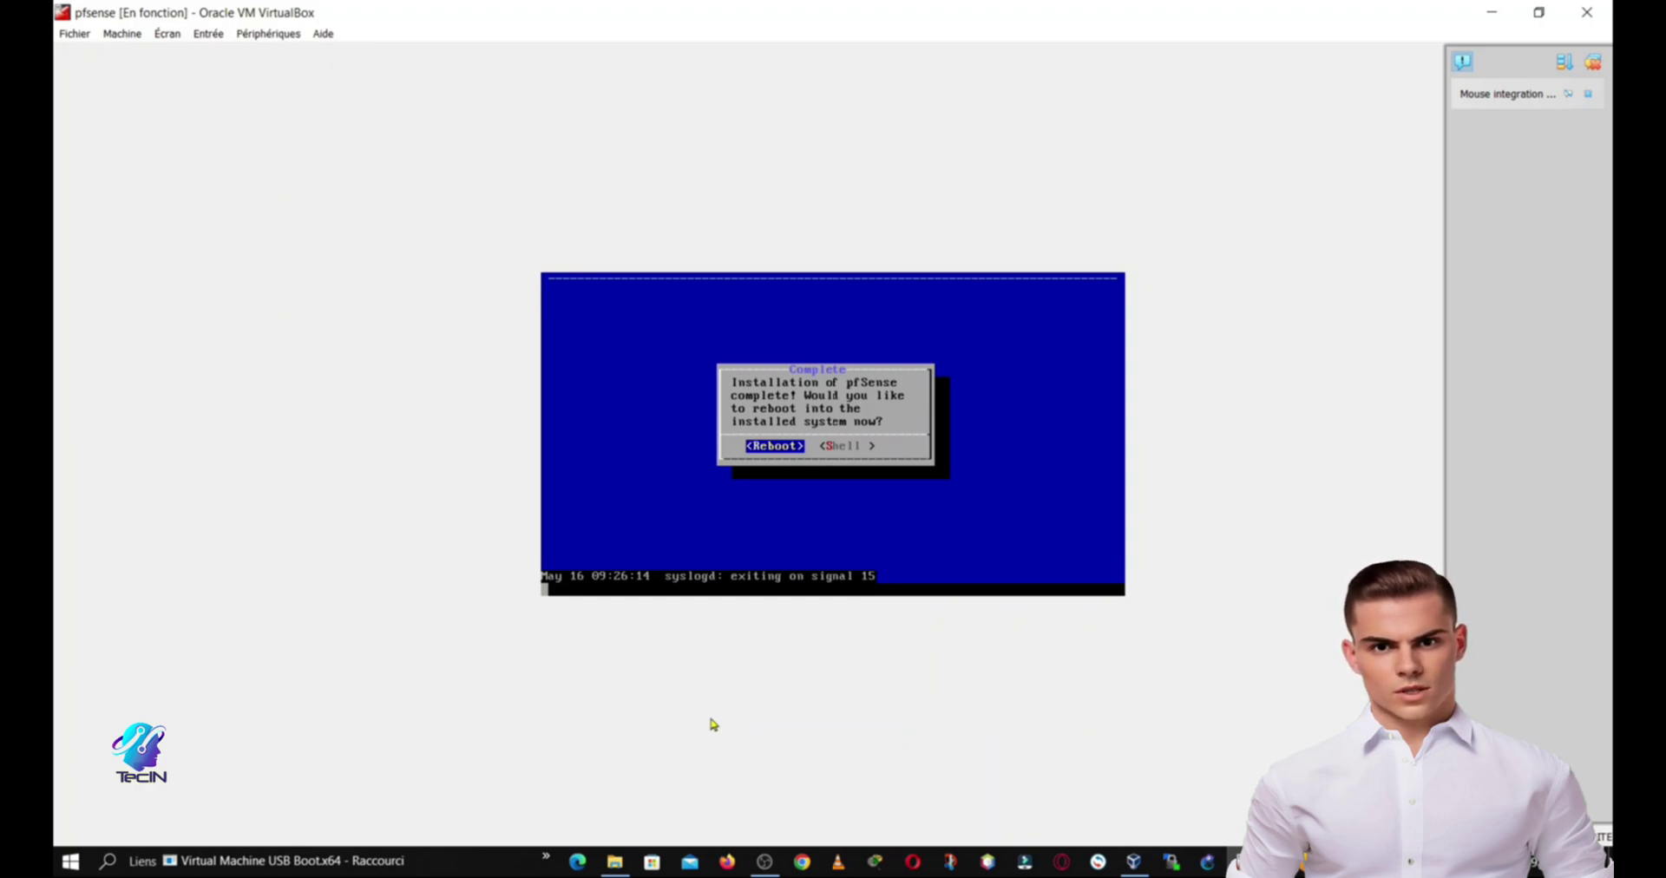
click(1593, 62)
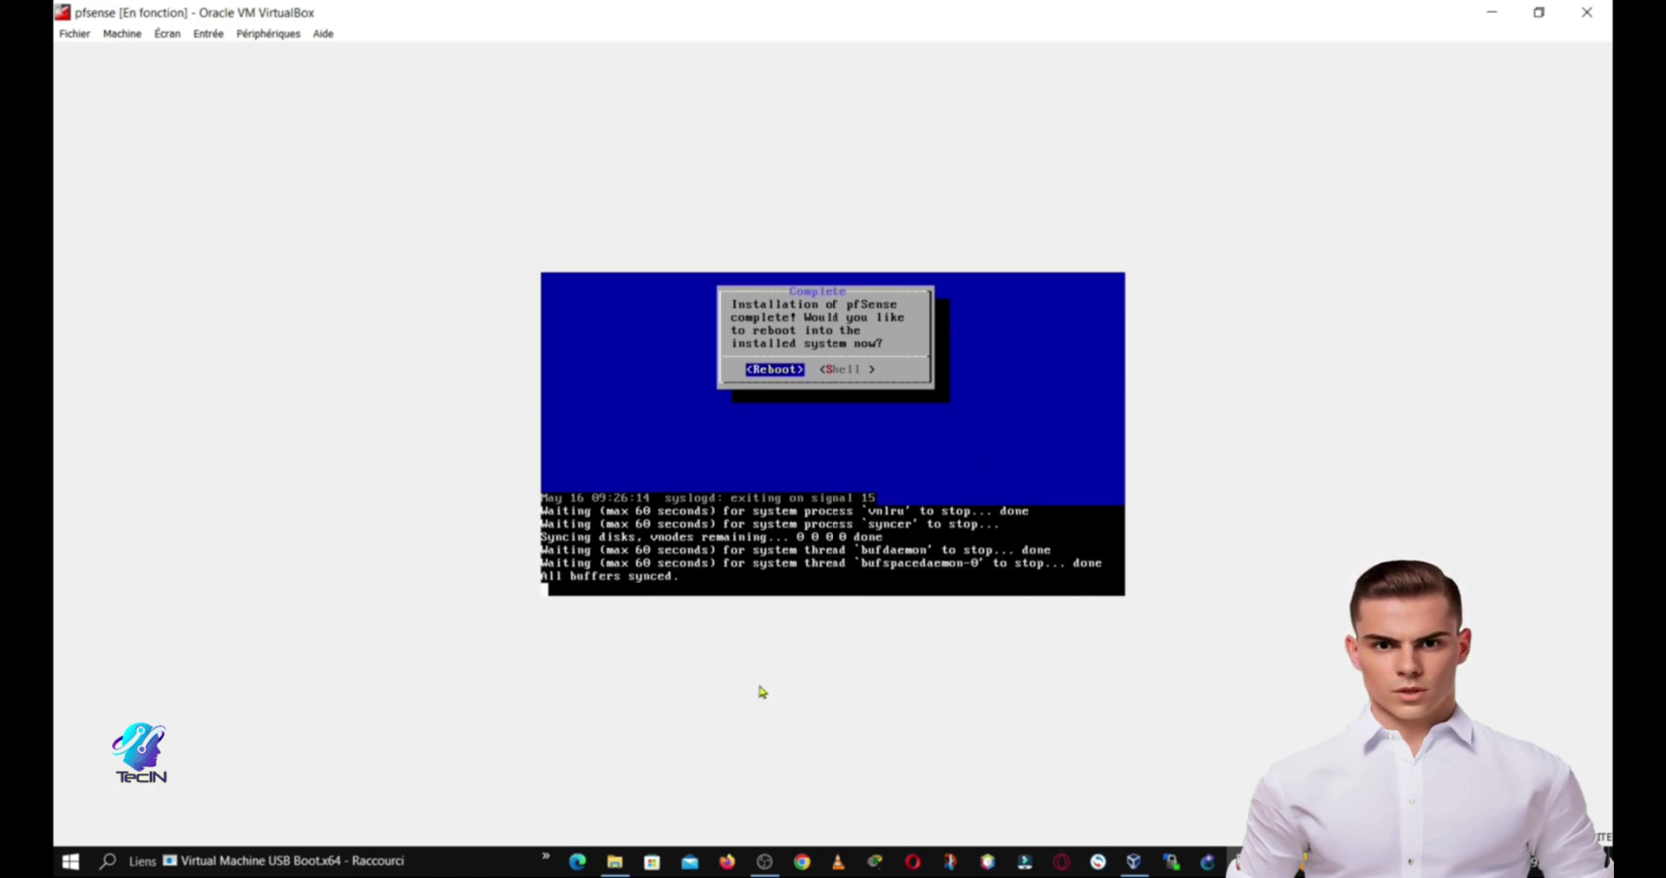
click(1579, 11)
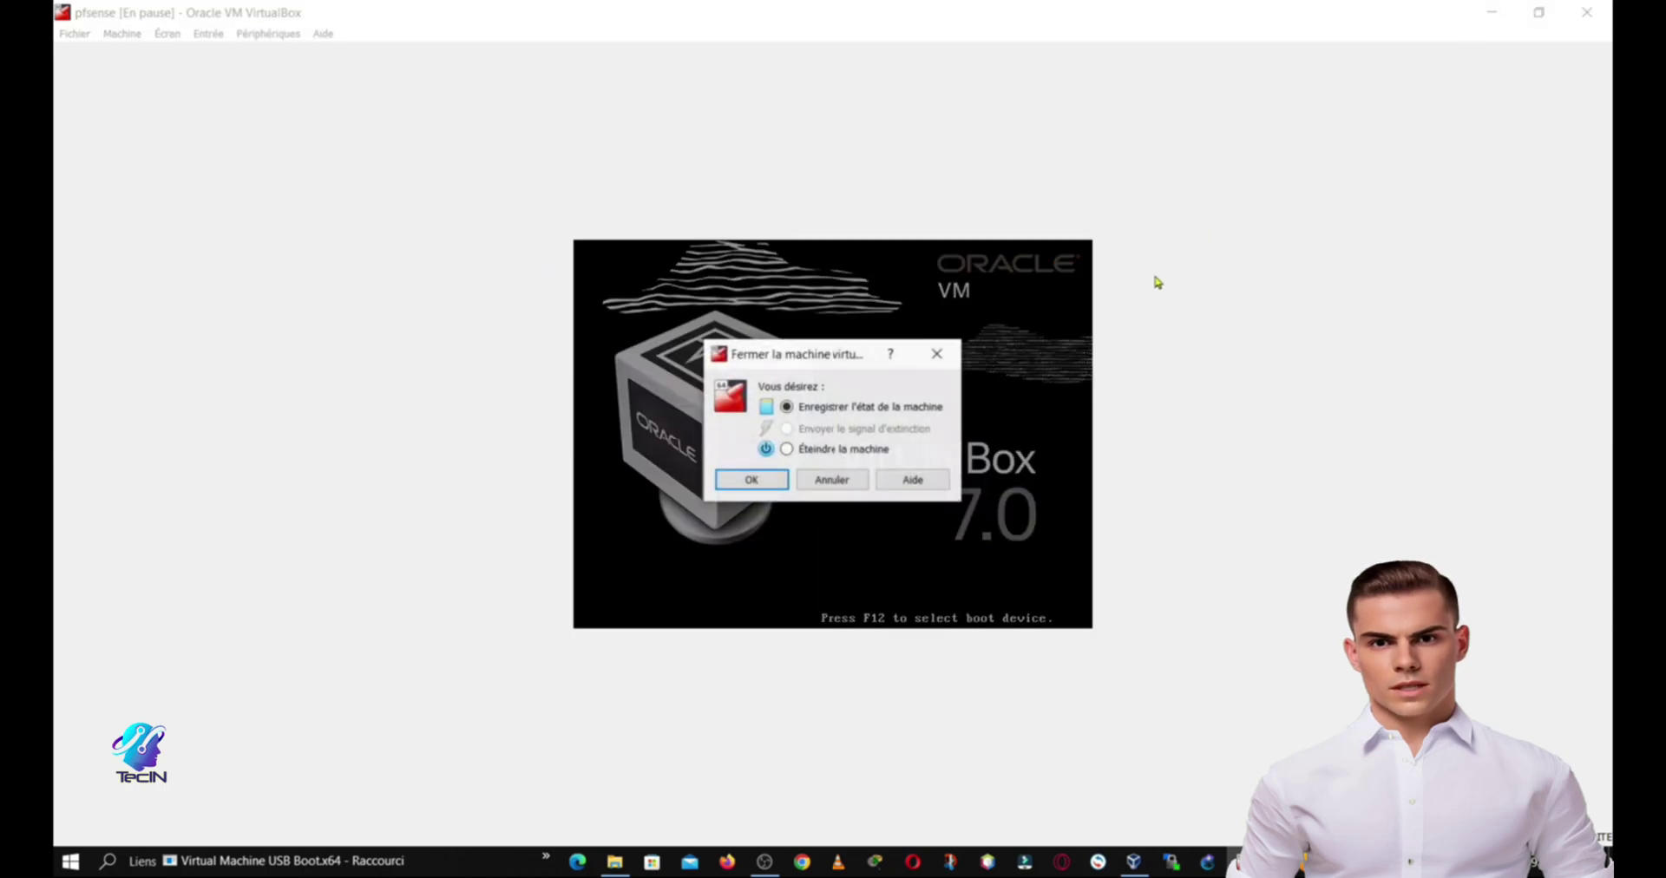
click(786, 449)
click(768, 482)
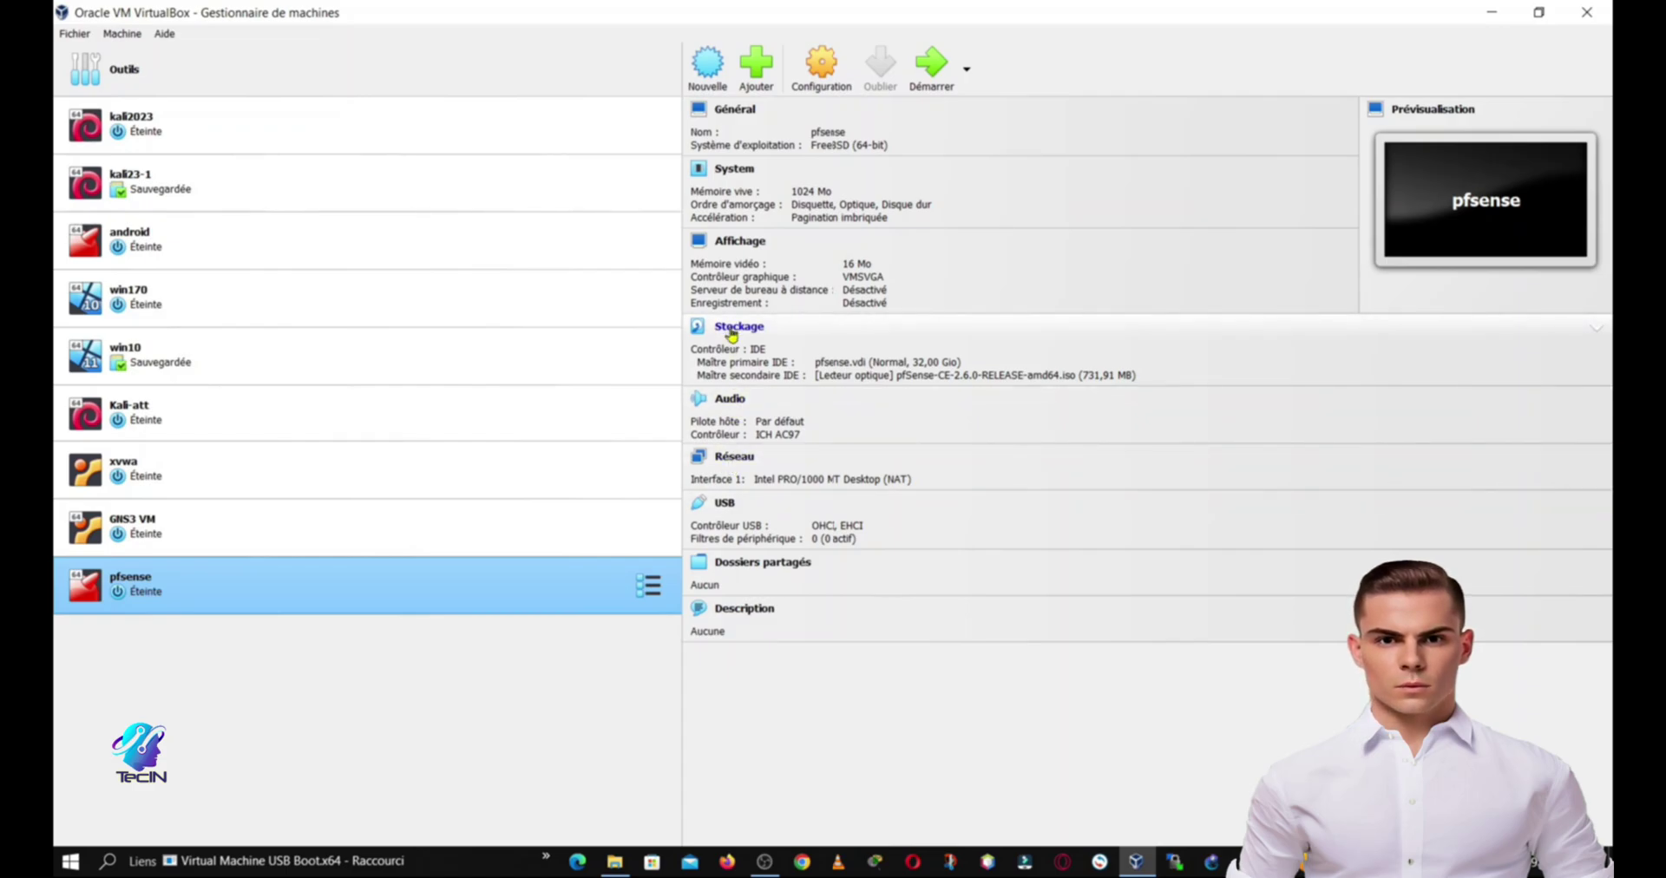
Step: Remove the optical drive holding the pfSense ISO from pfsense's storage settings
click(731, 334)
click(738, 347)
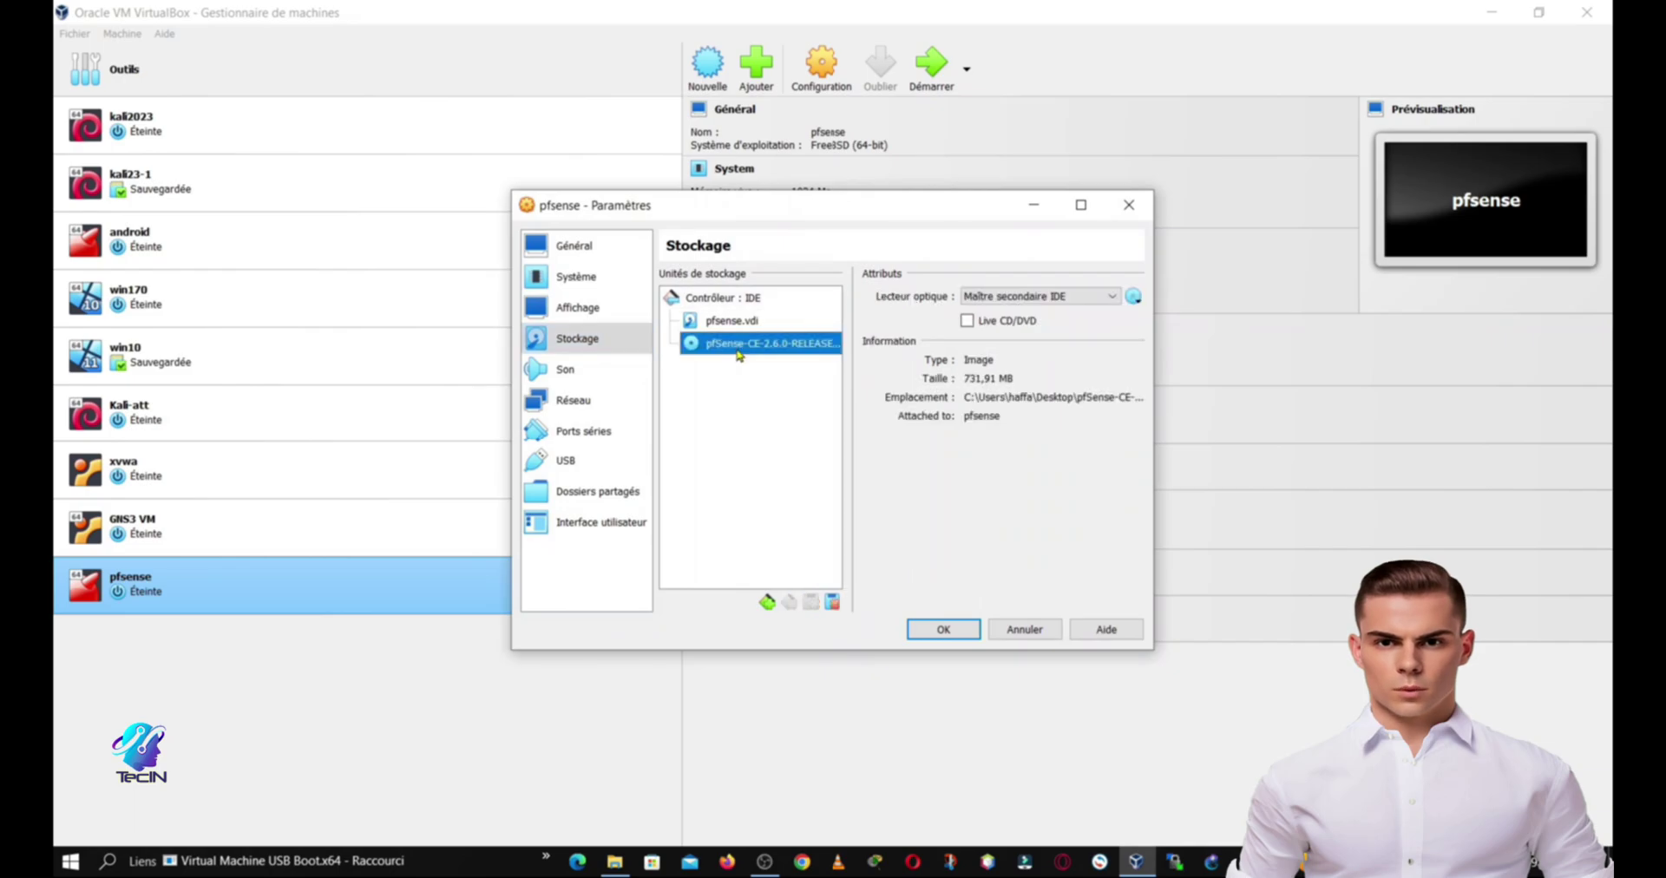
right_click(736, 351)
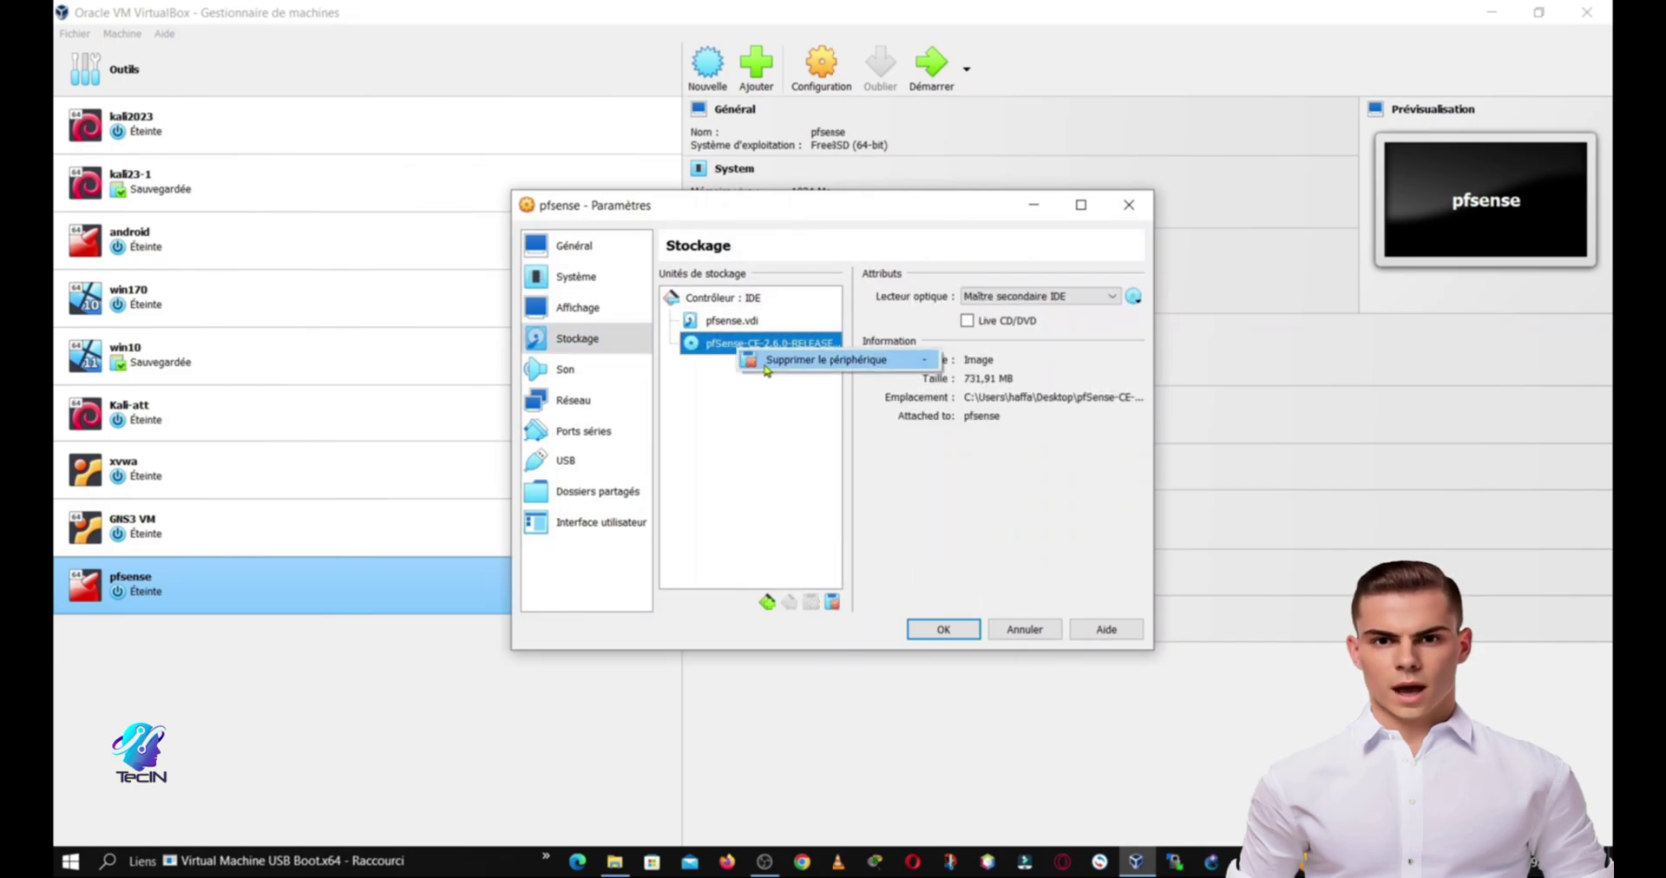
click(746, 363)
click(792, 499)
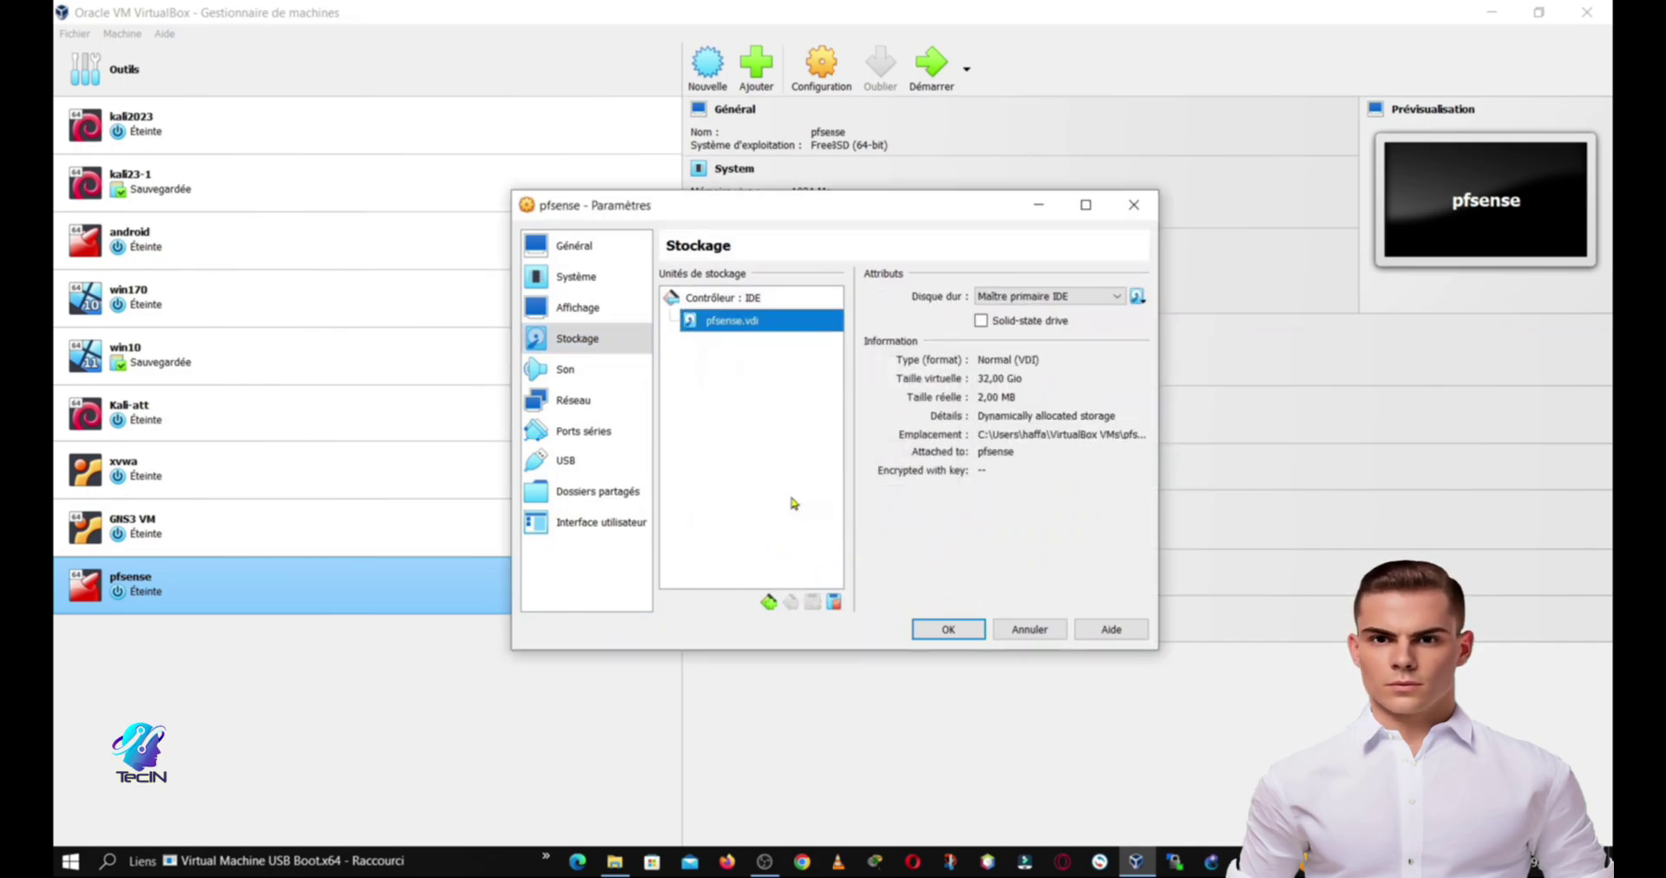
click(948, 629)
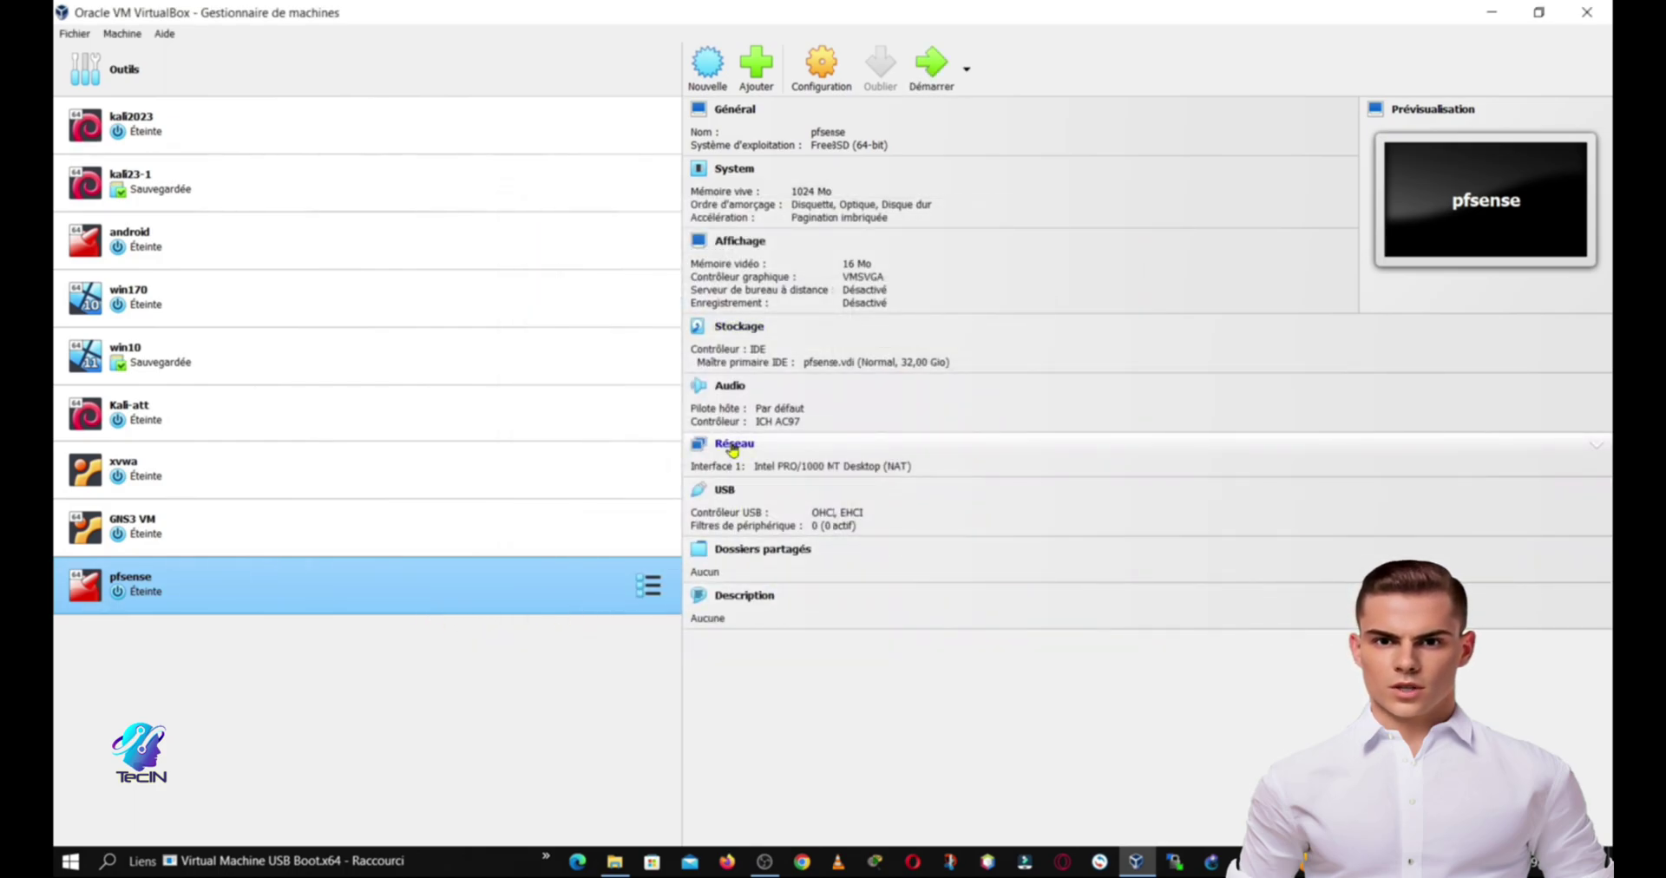
Step: Enable network adapters 2 and 3 on pfsense, save, and launch GNS3
click(732, 445)
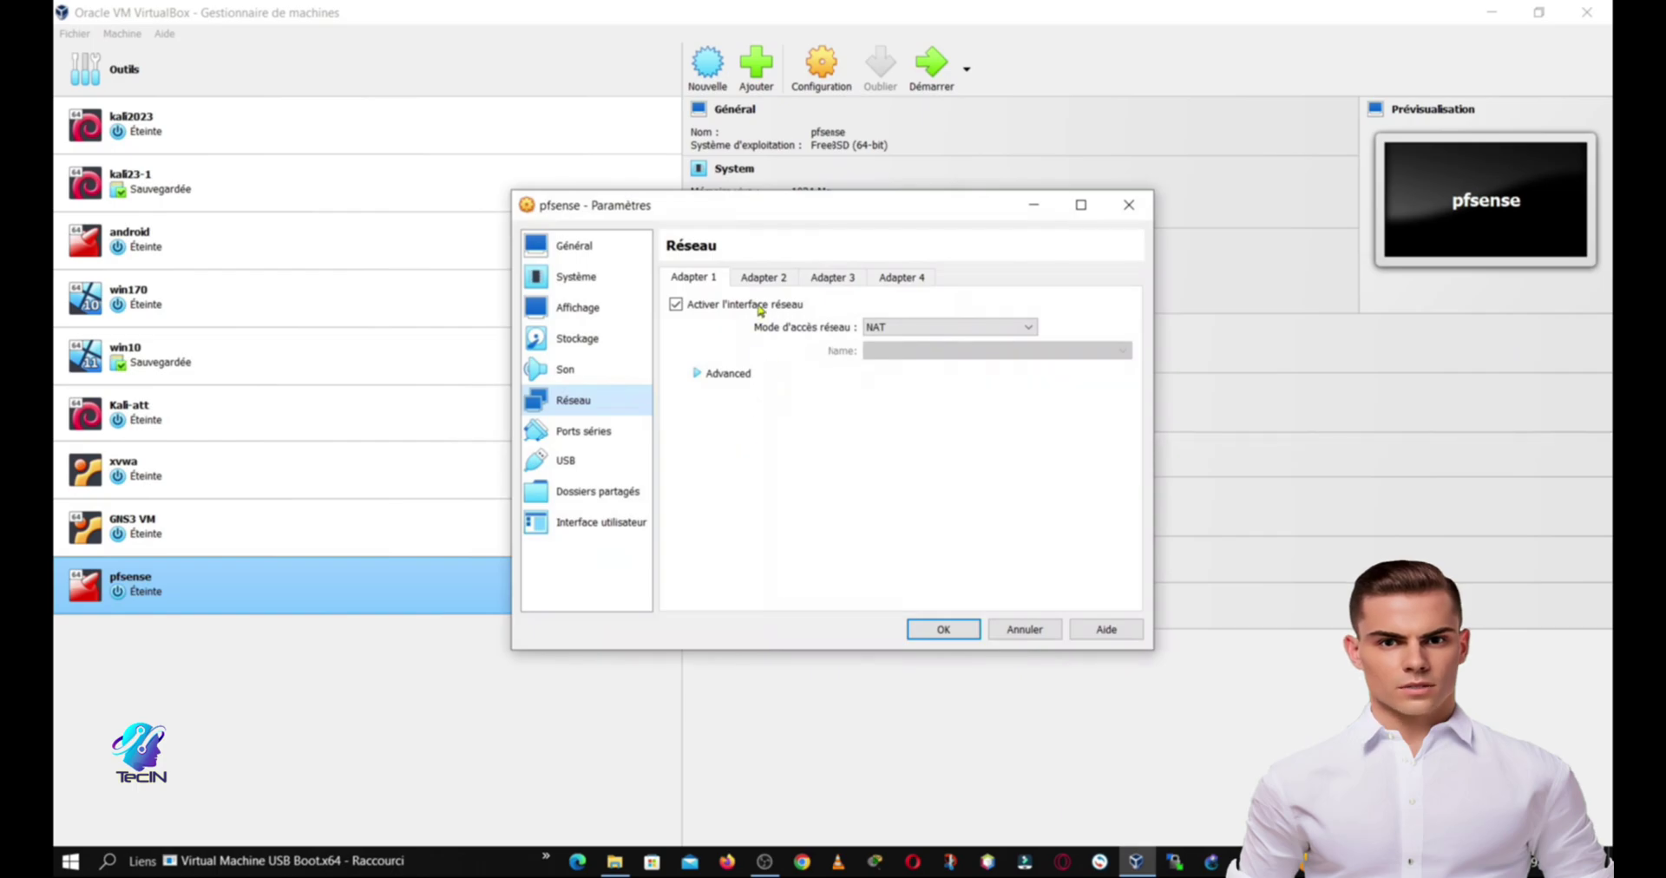
click(764, 277)
click(701, 307)
click(826, 279)
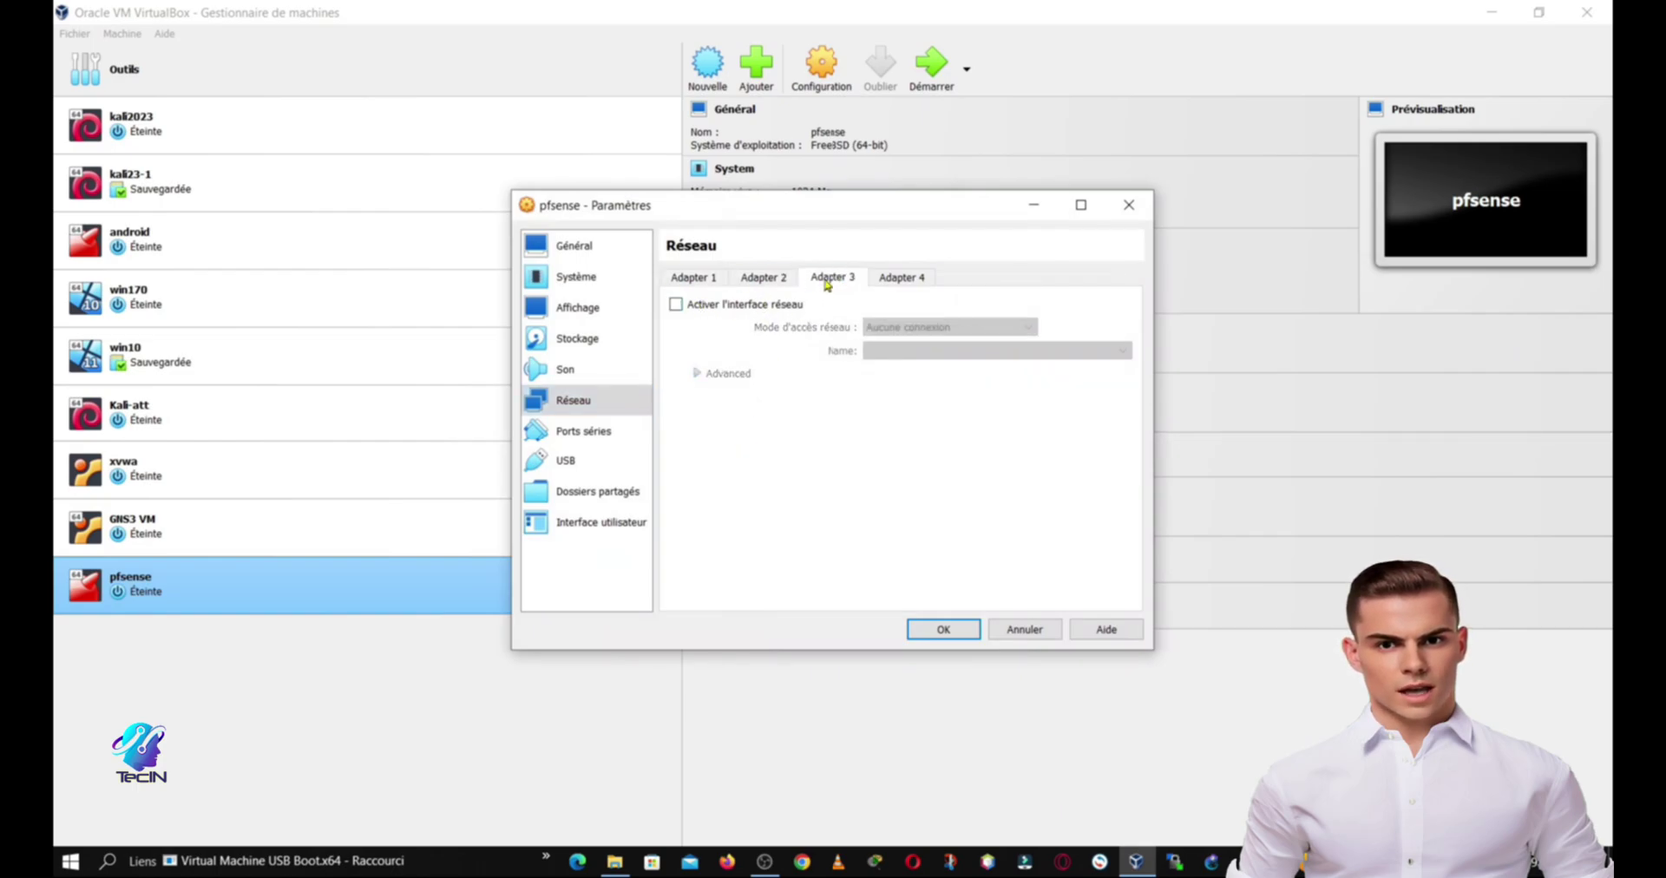
click(708, 305)
click(913, 632)
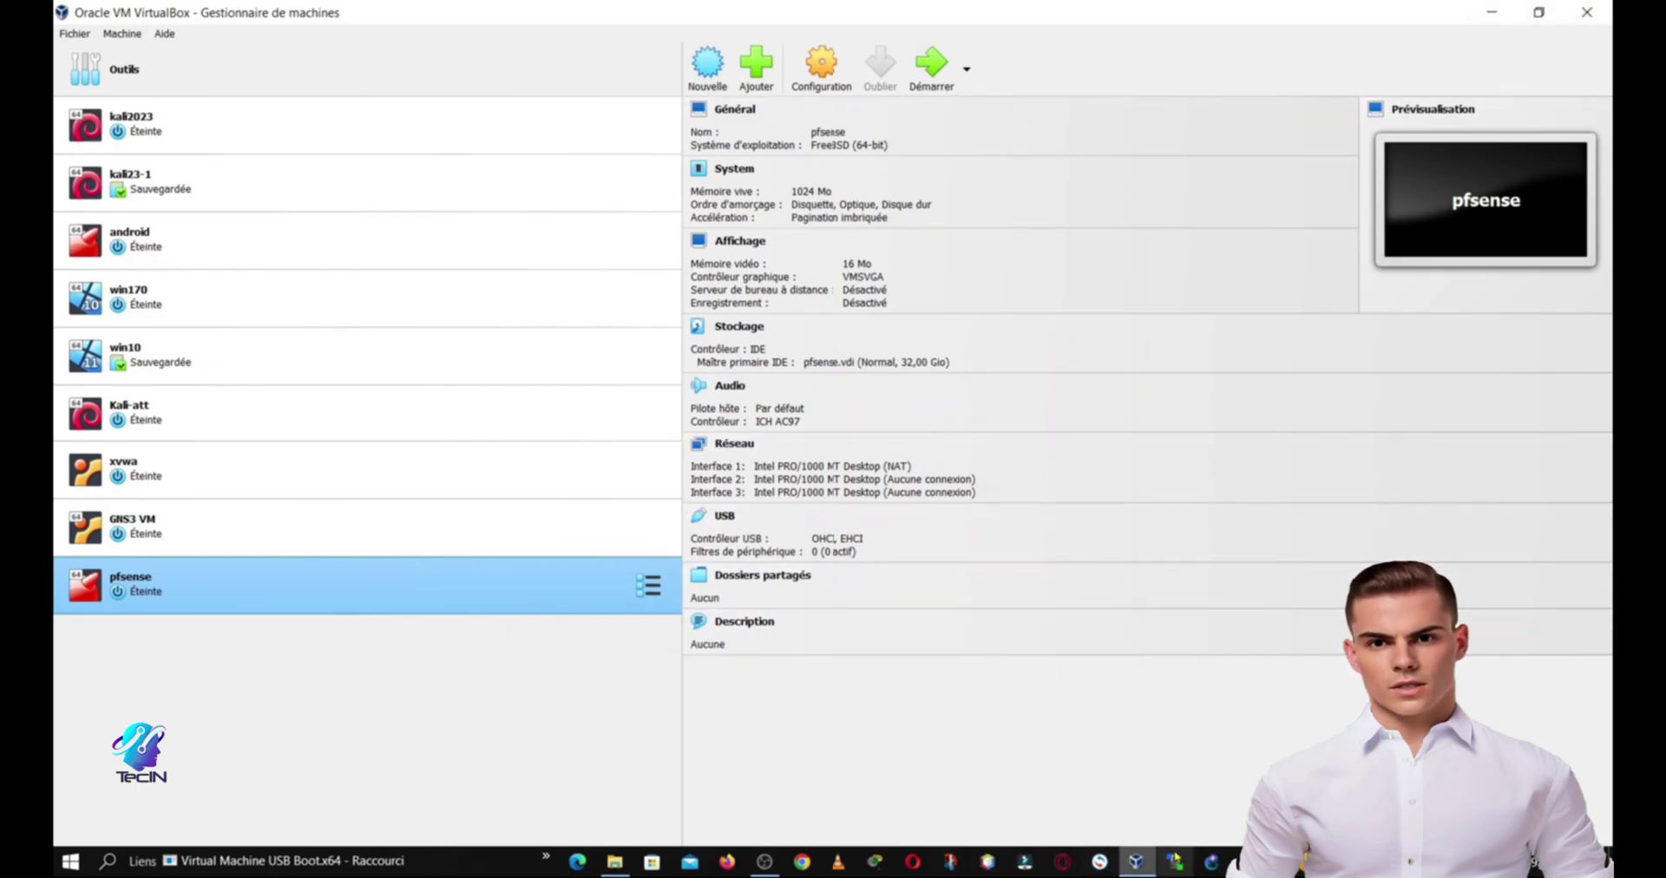
click(1210, 864)
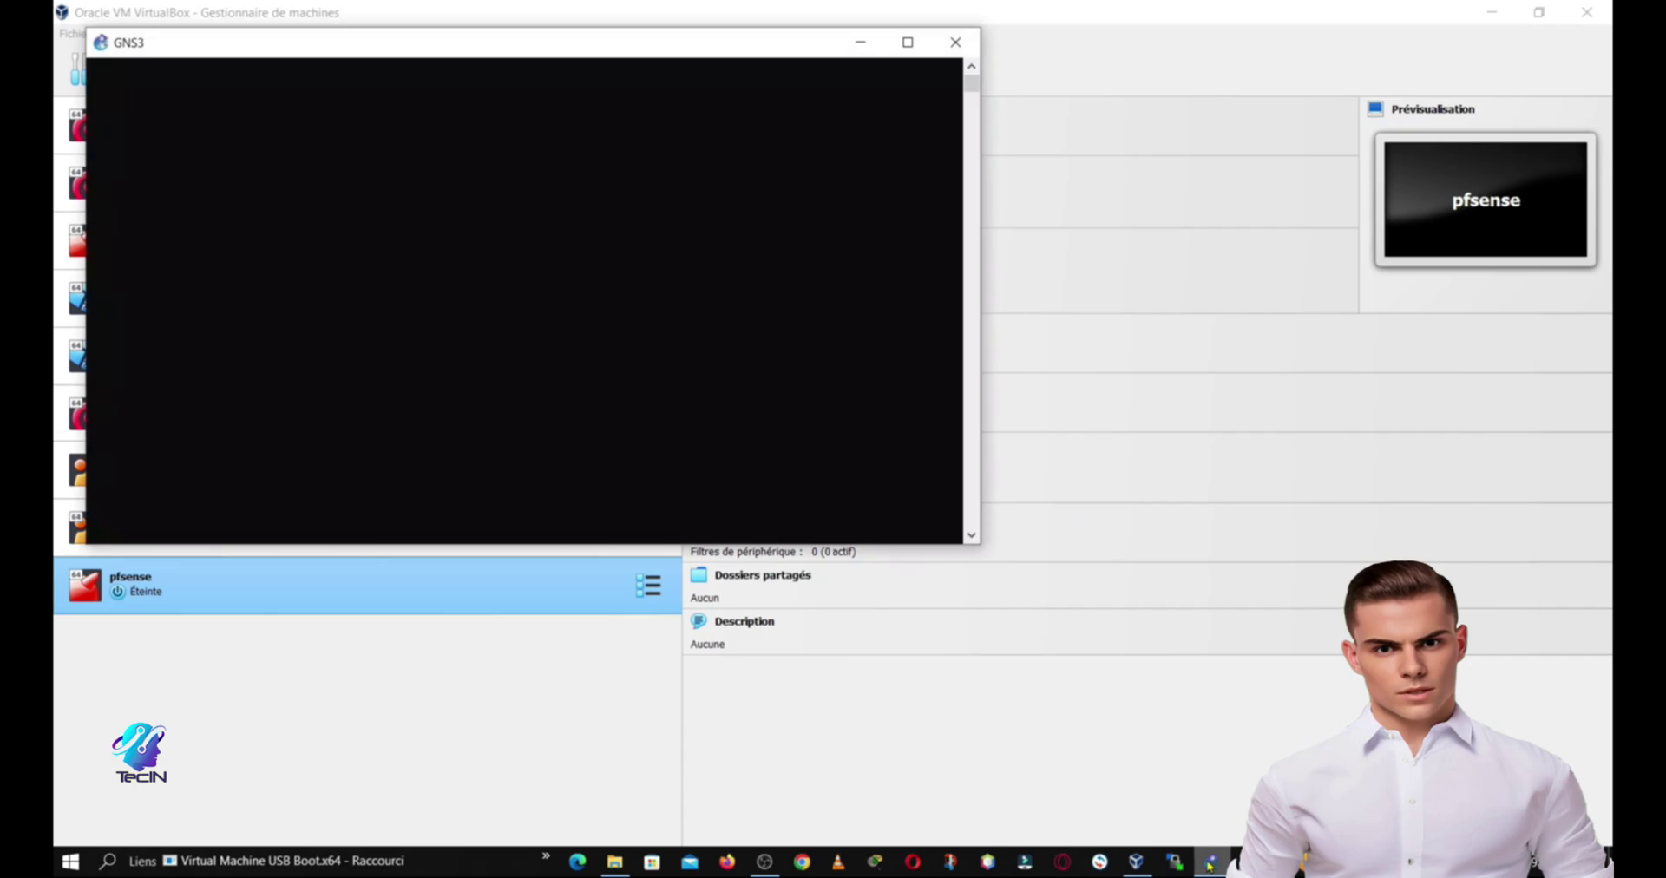
Step: Replace the default project name with 'test' and create the project
click(1210, 863)
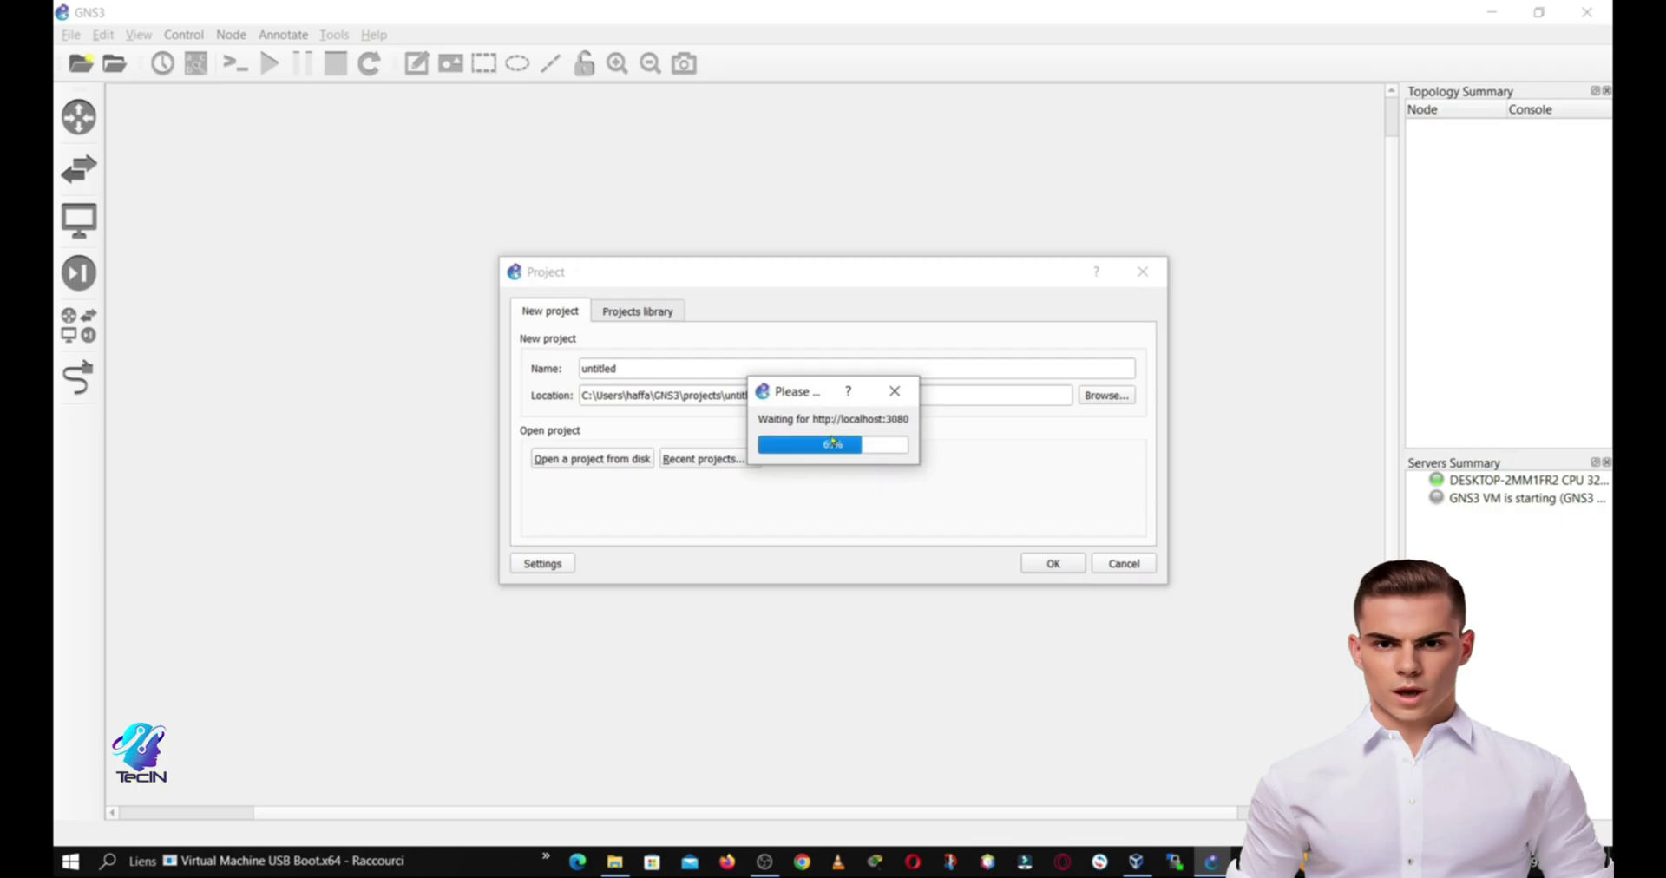
double_click(642, 368)
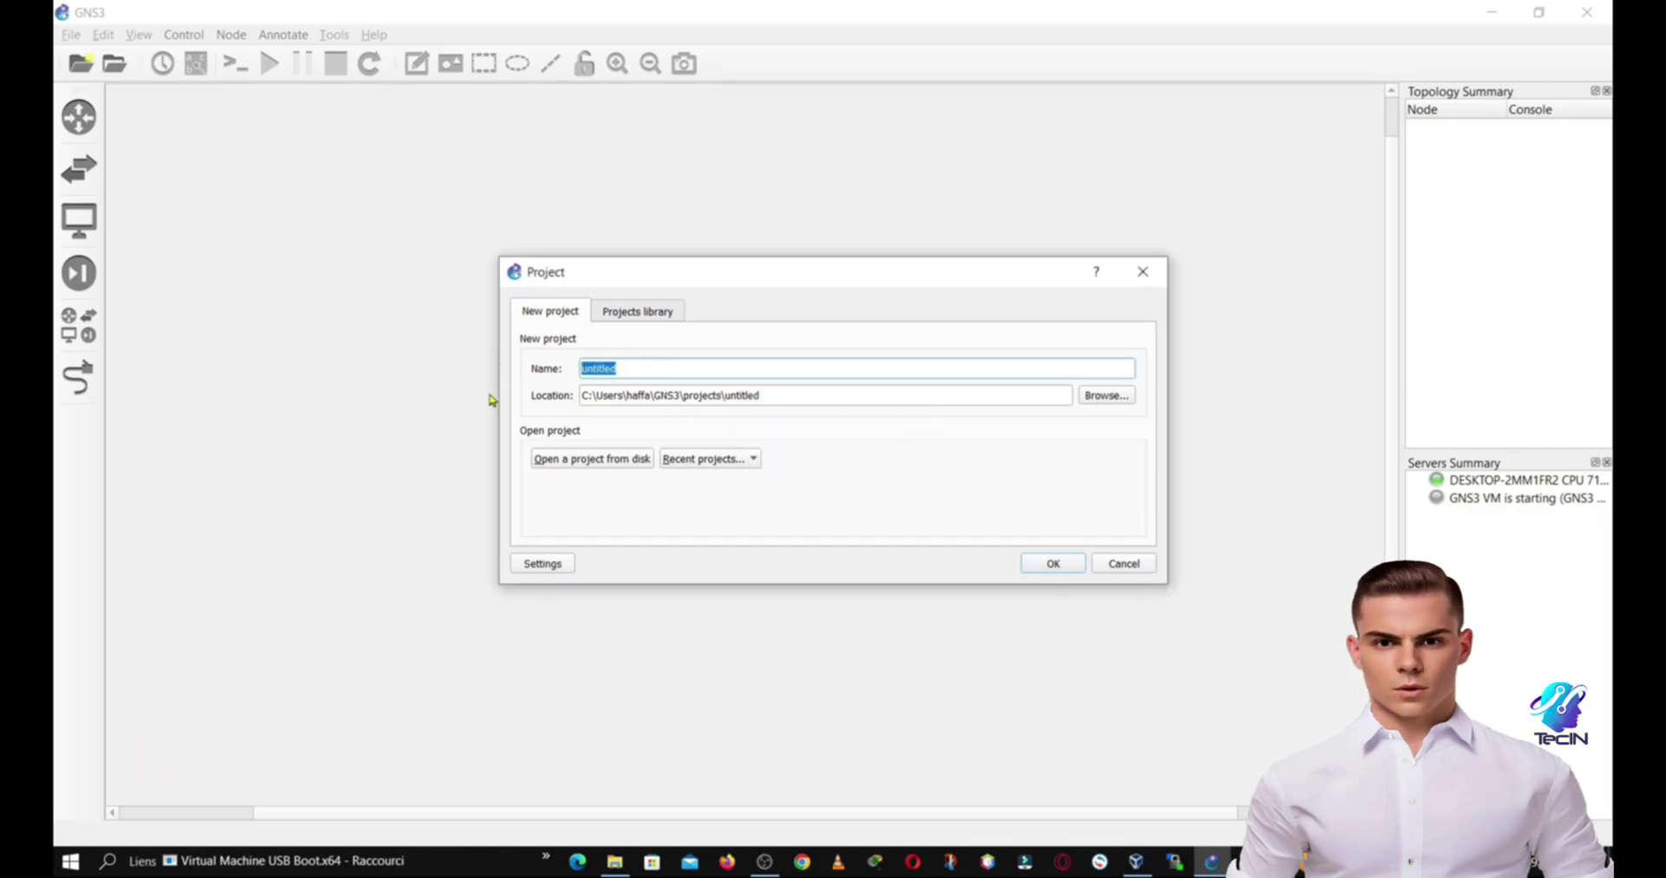
text(test)
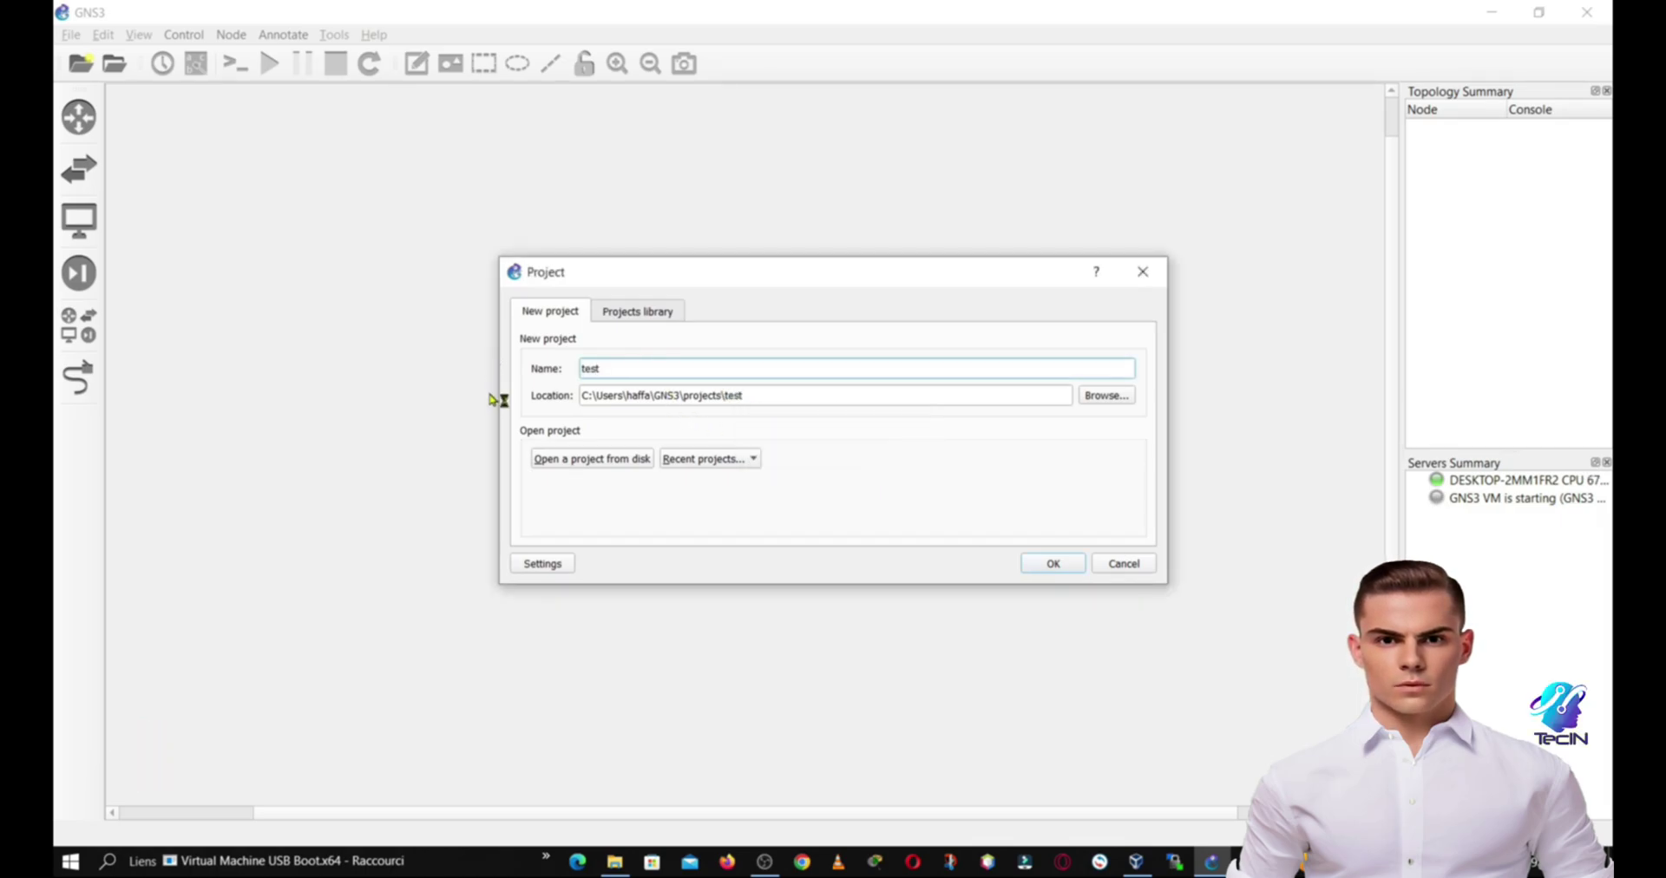
click(1052, 564)
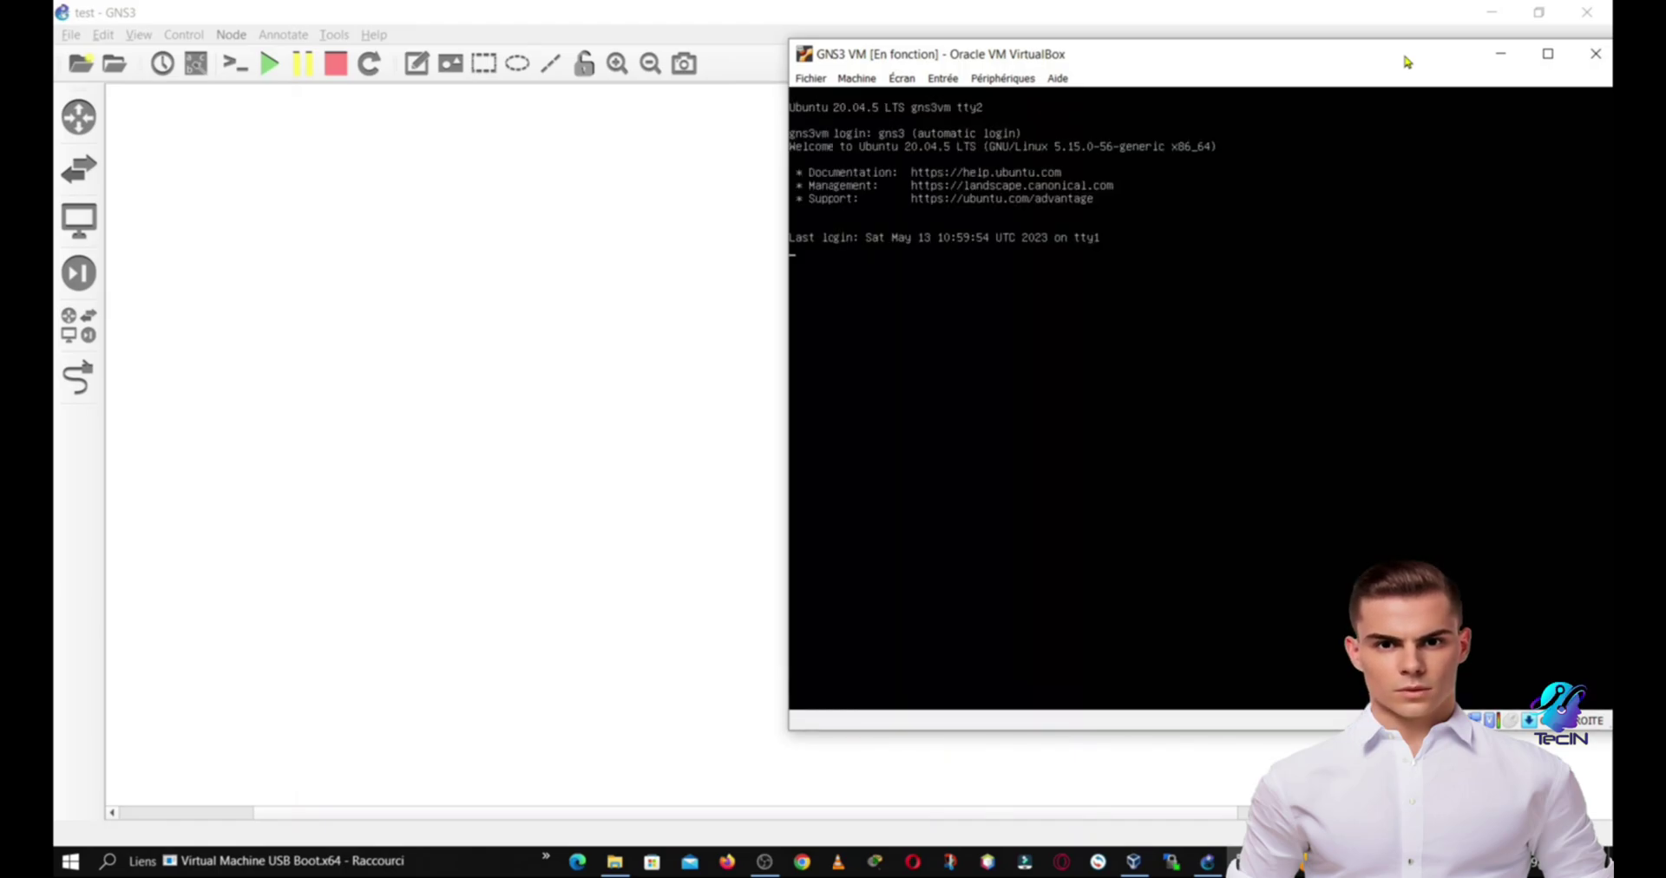
Step: Move the GNS3 VM console aside and return to GNS3 once its server runs
click(1500, 58)
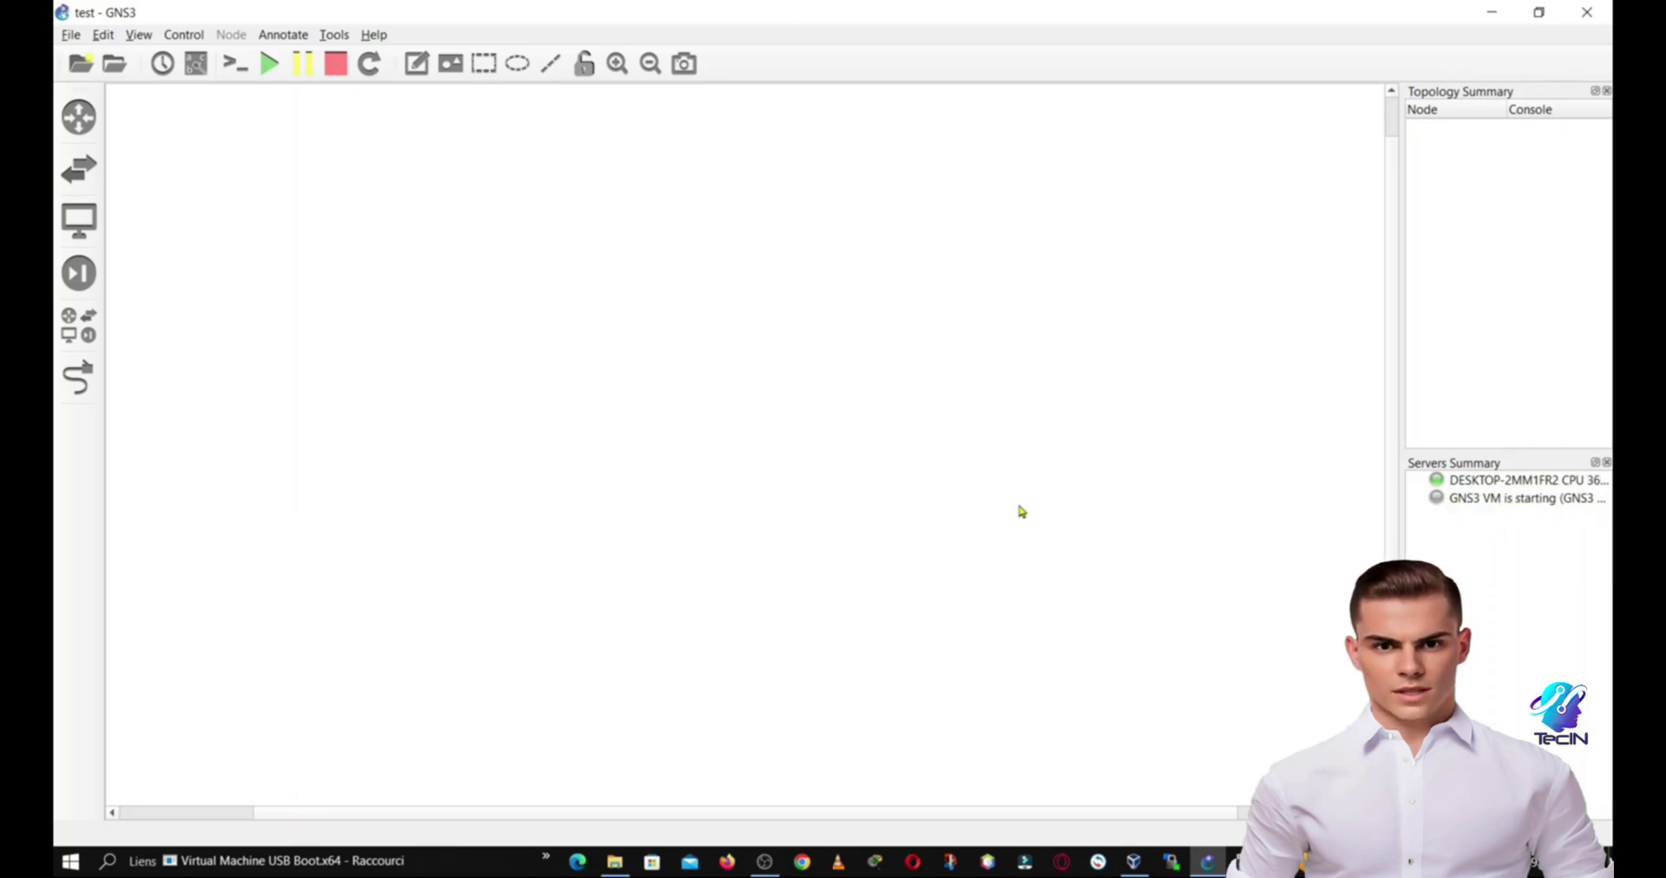
click(1232, 859)
drag(1398, 57, 797, 58)
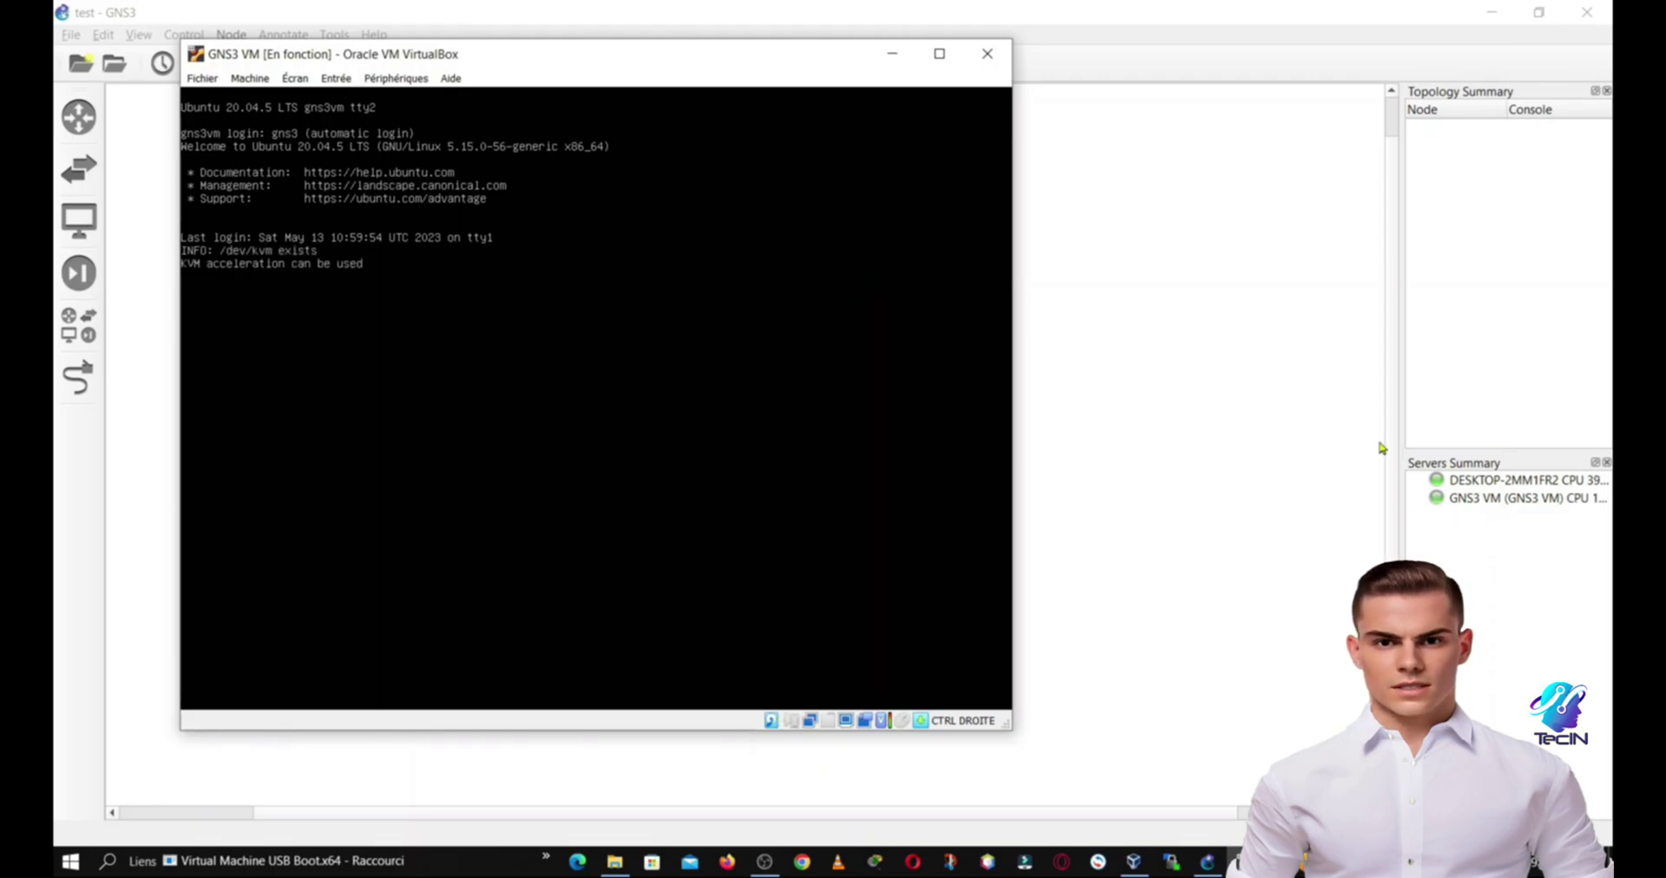
click(1503, 501)
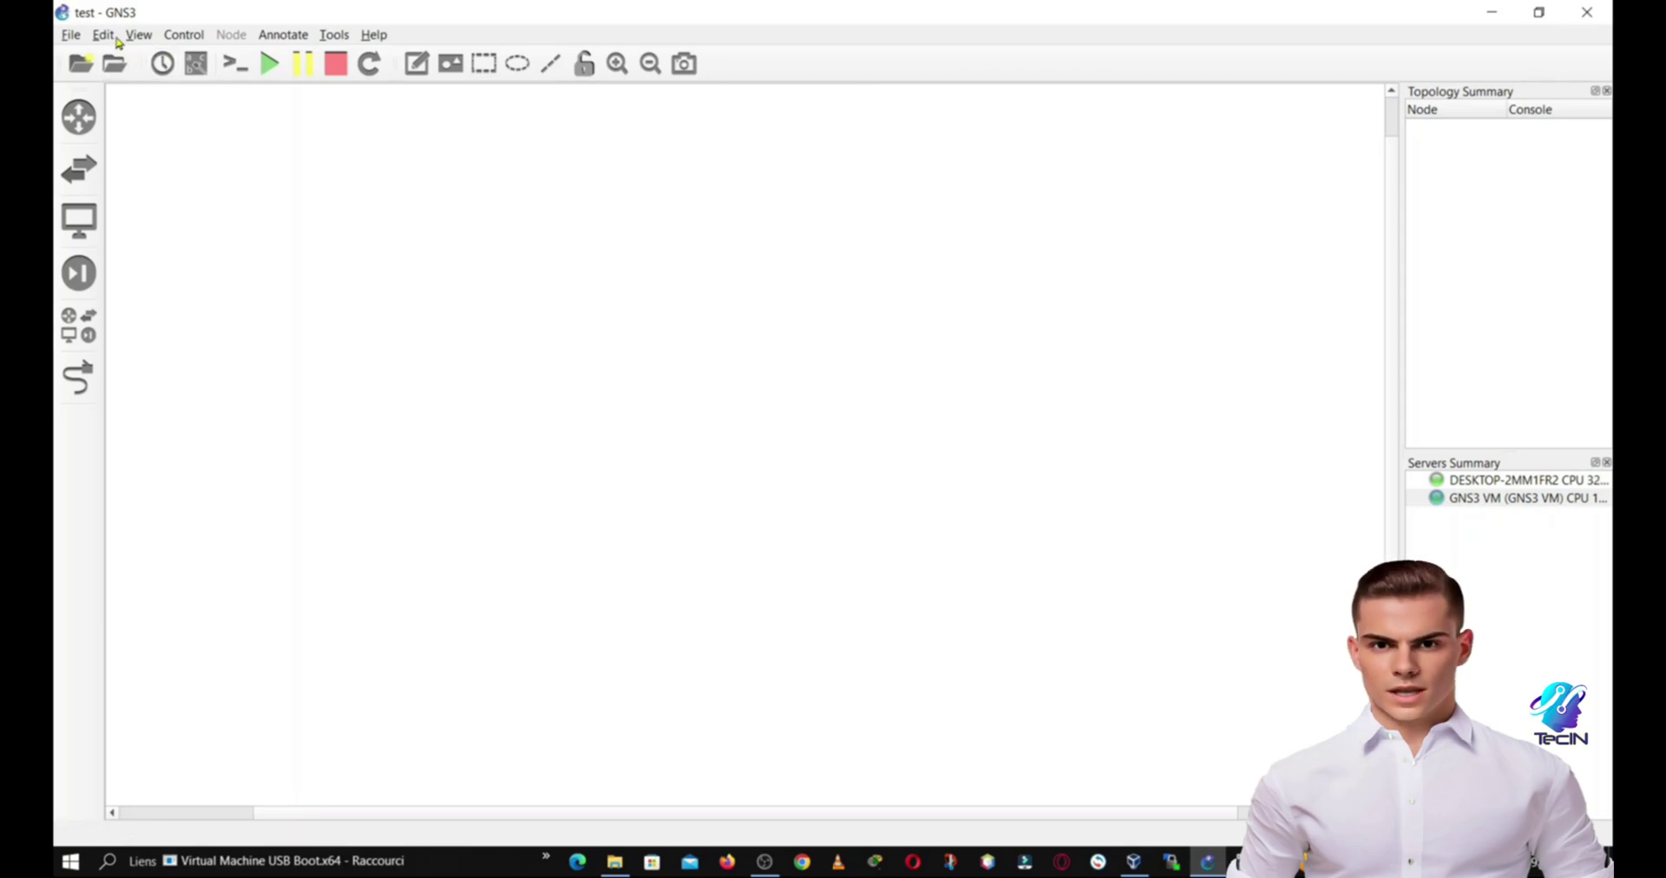
Step: In Preferences, create a local VirtualBox VM template from the pfsense machine
click(110, 34)
click(131, 124)
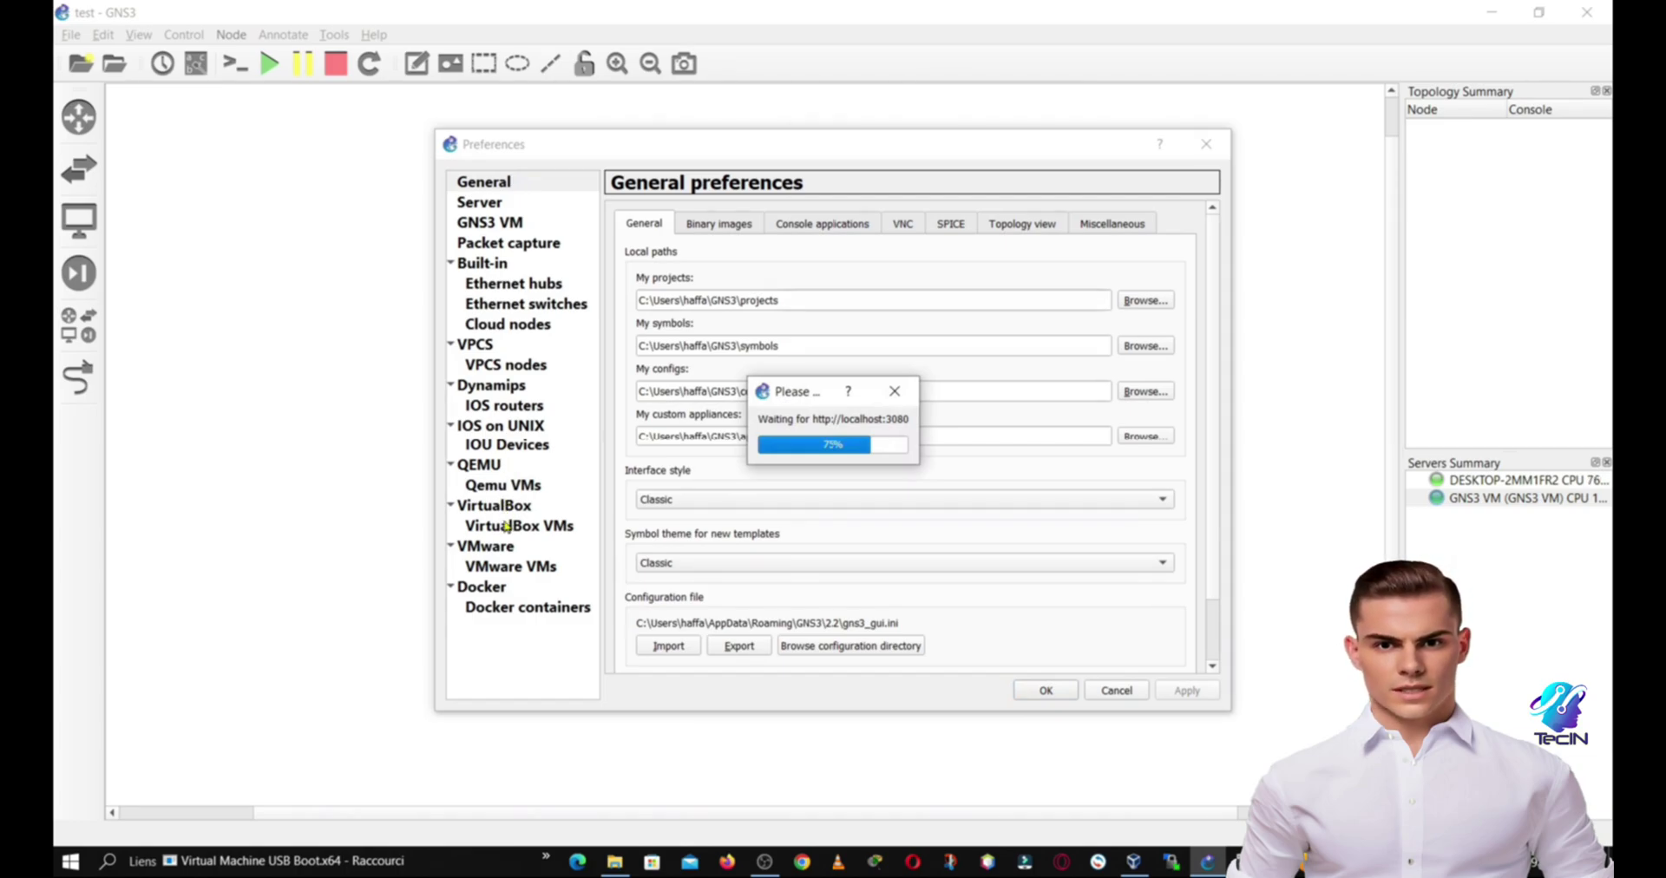
click(506, 525)
click(796, 655)
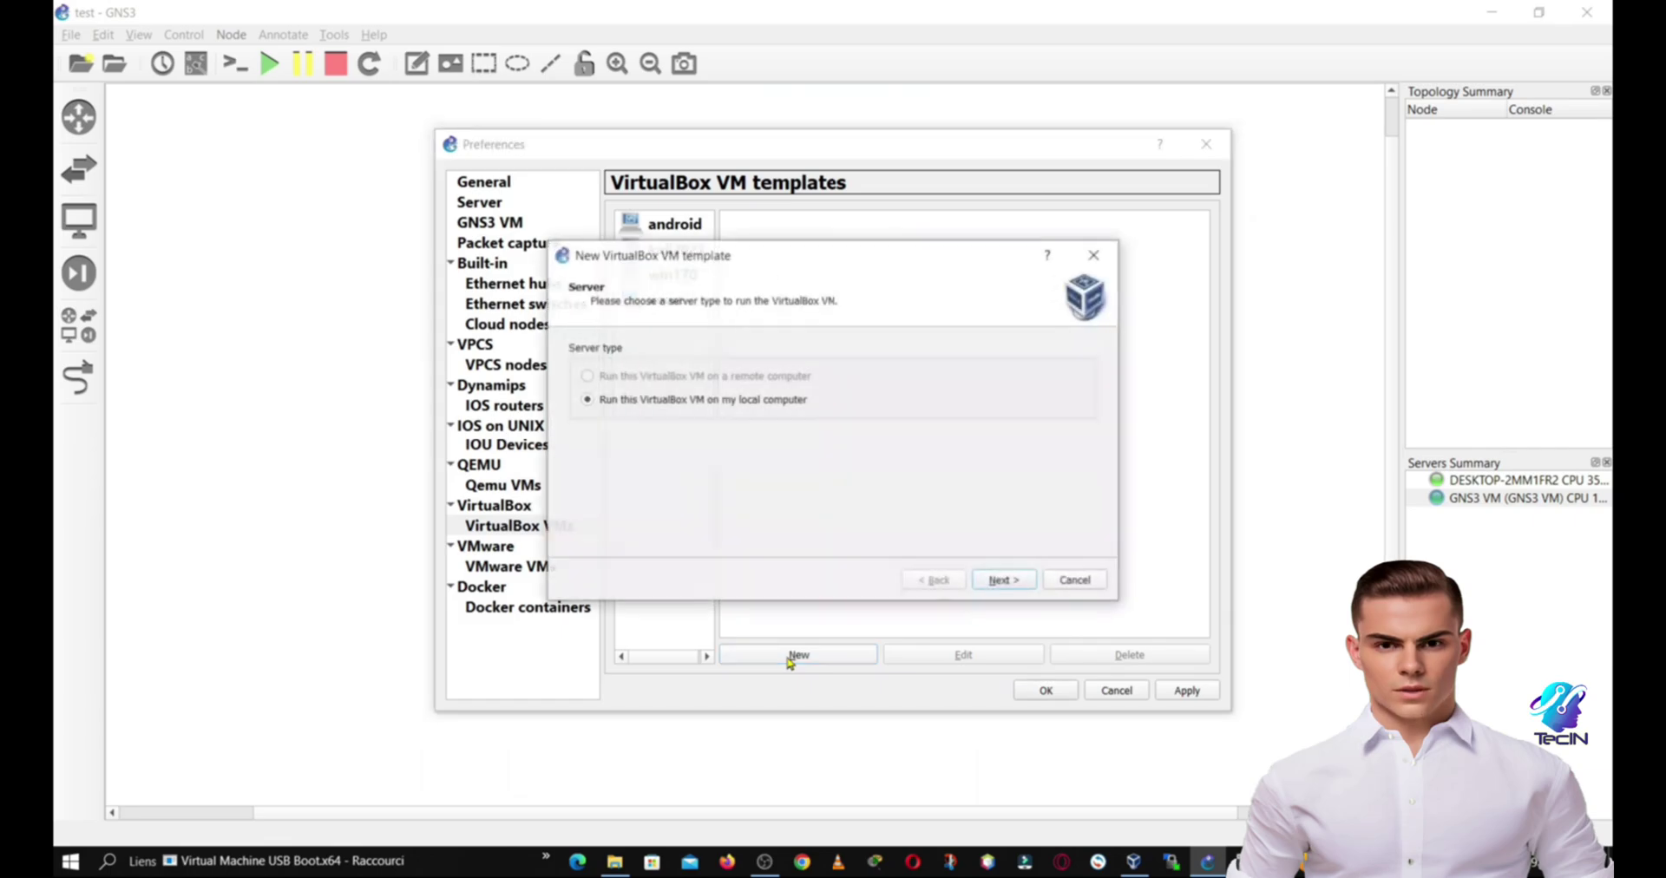
click(1002, 581)
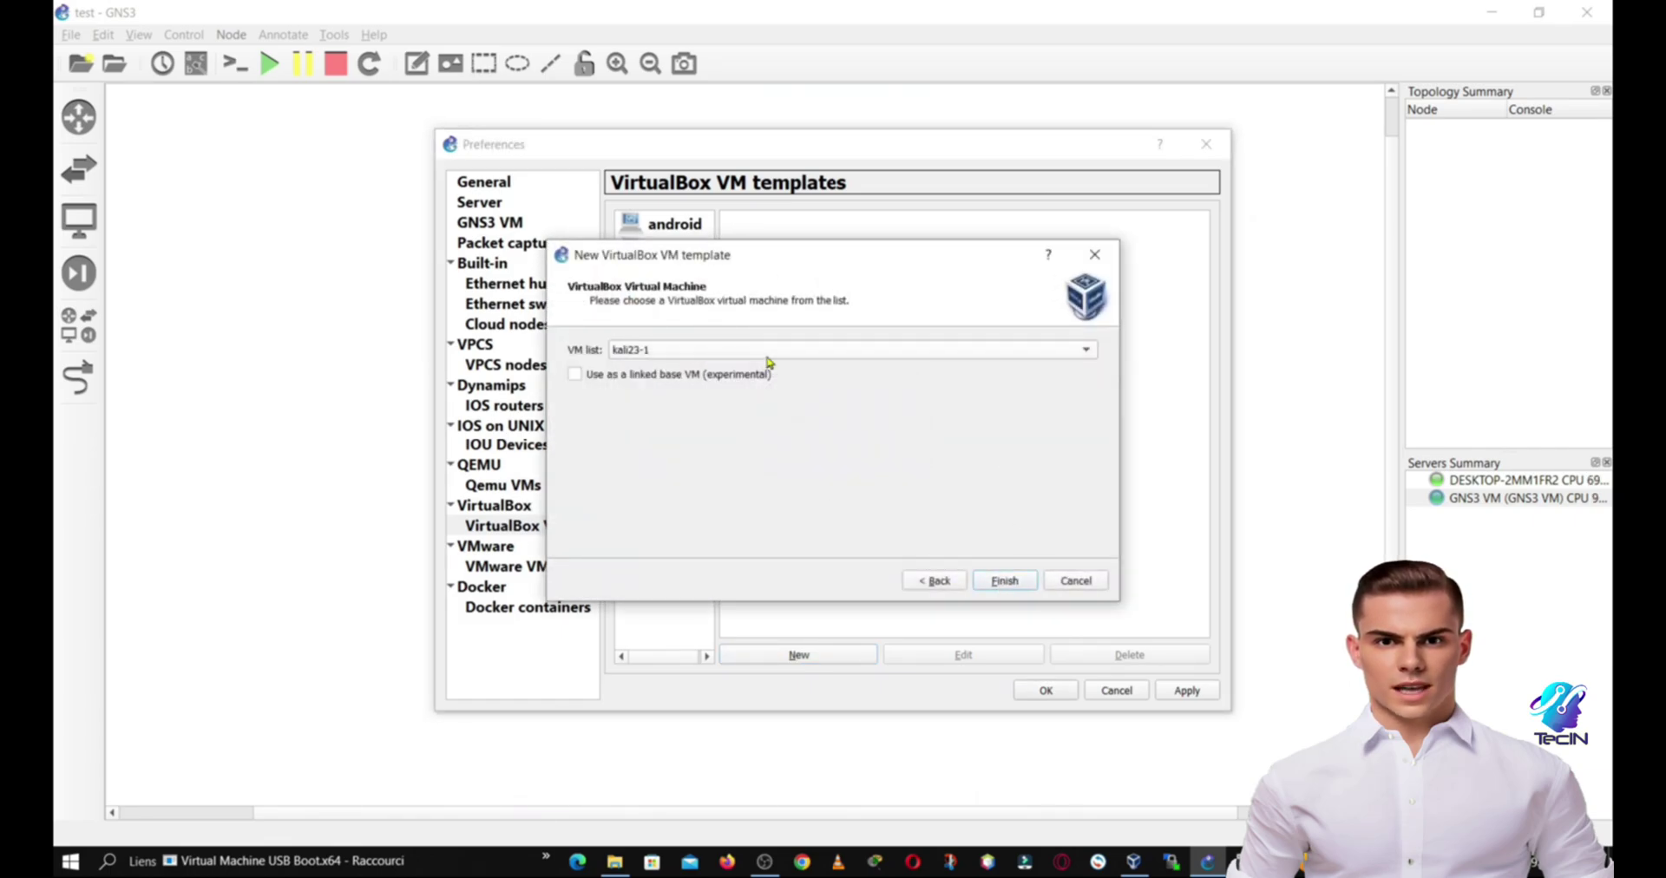
click(767, 355)
click(649, 430)
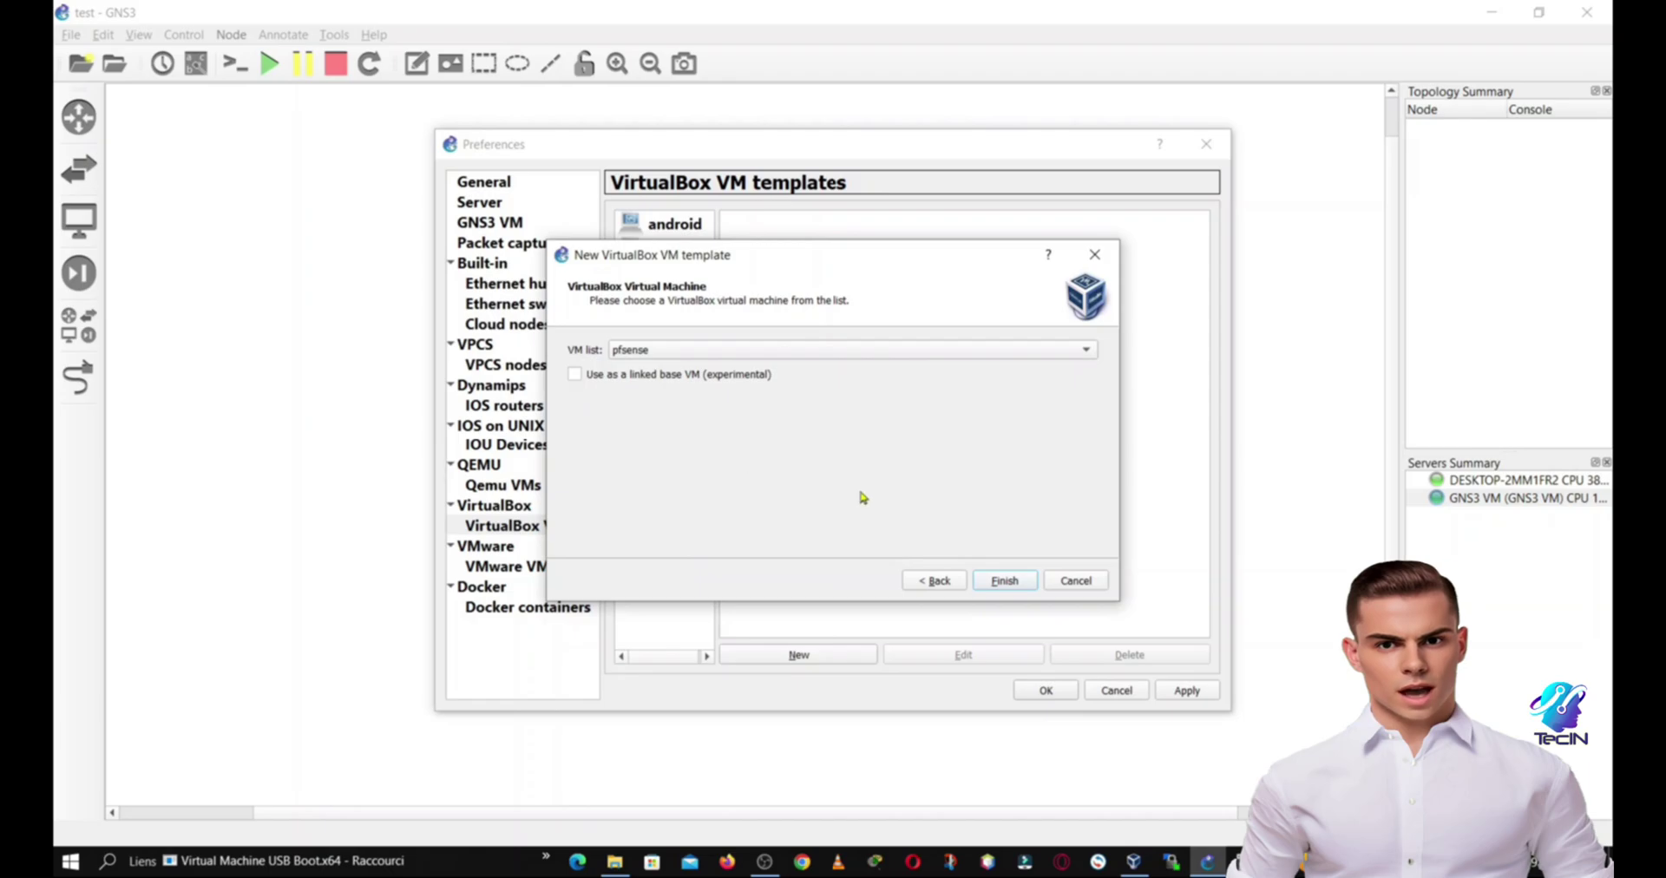
click(1004, 581)
Step: Give the pfsense template 3 adapters, allow any VirtualBox adapter, and apply the preferences
click(984, 661)
click(749, 319)
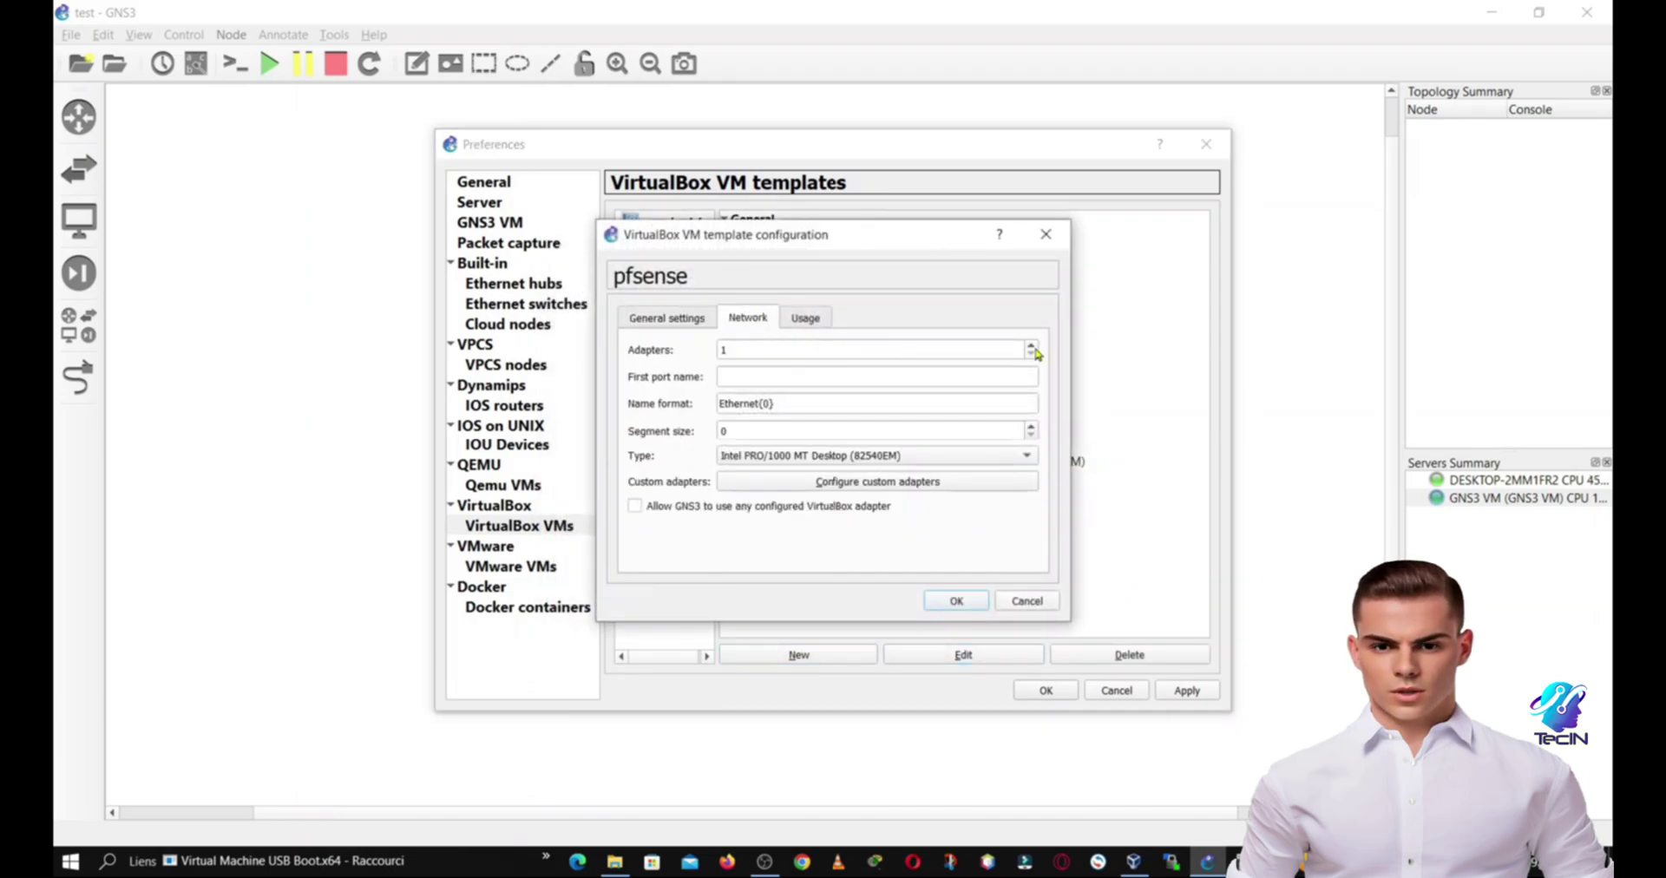
click(1032, 346)
click(1033, 346)
click(635, 505)
click(956, 600)
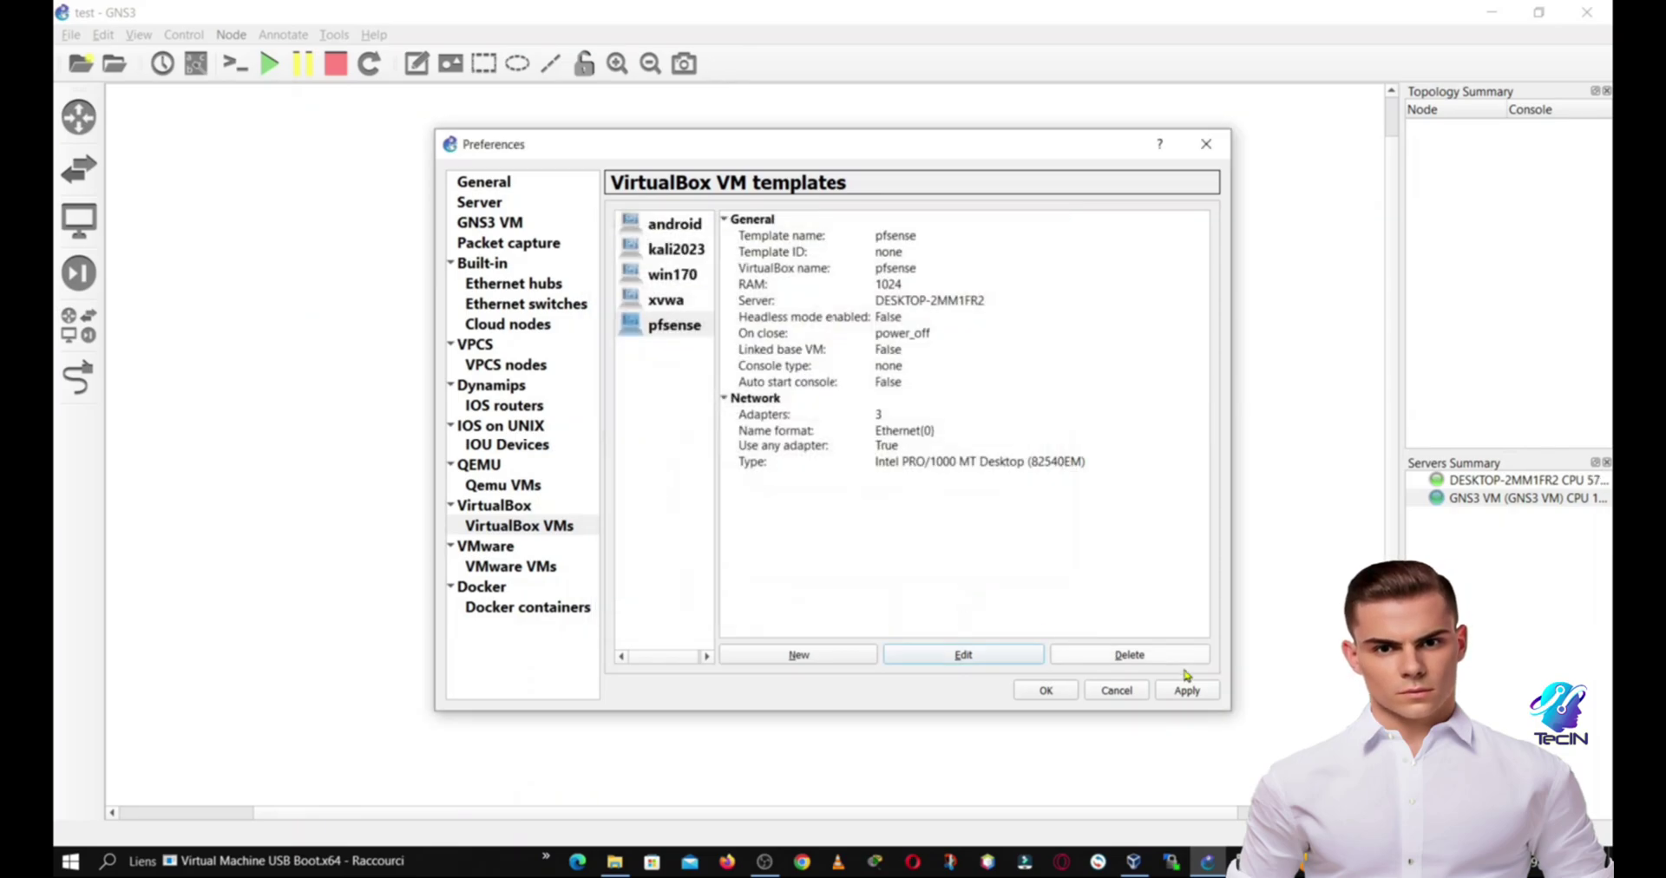
click(1186, 690)
click(1057, 690)
Step: Add a NAT cloud (NAT1) at the top of the canvas, running on the GNS3 VM
click(79, 117)
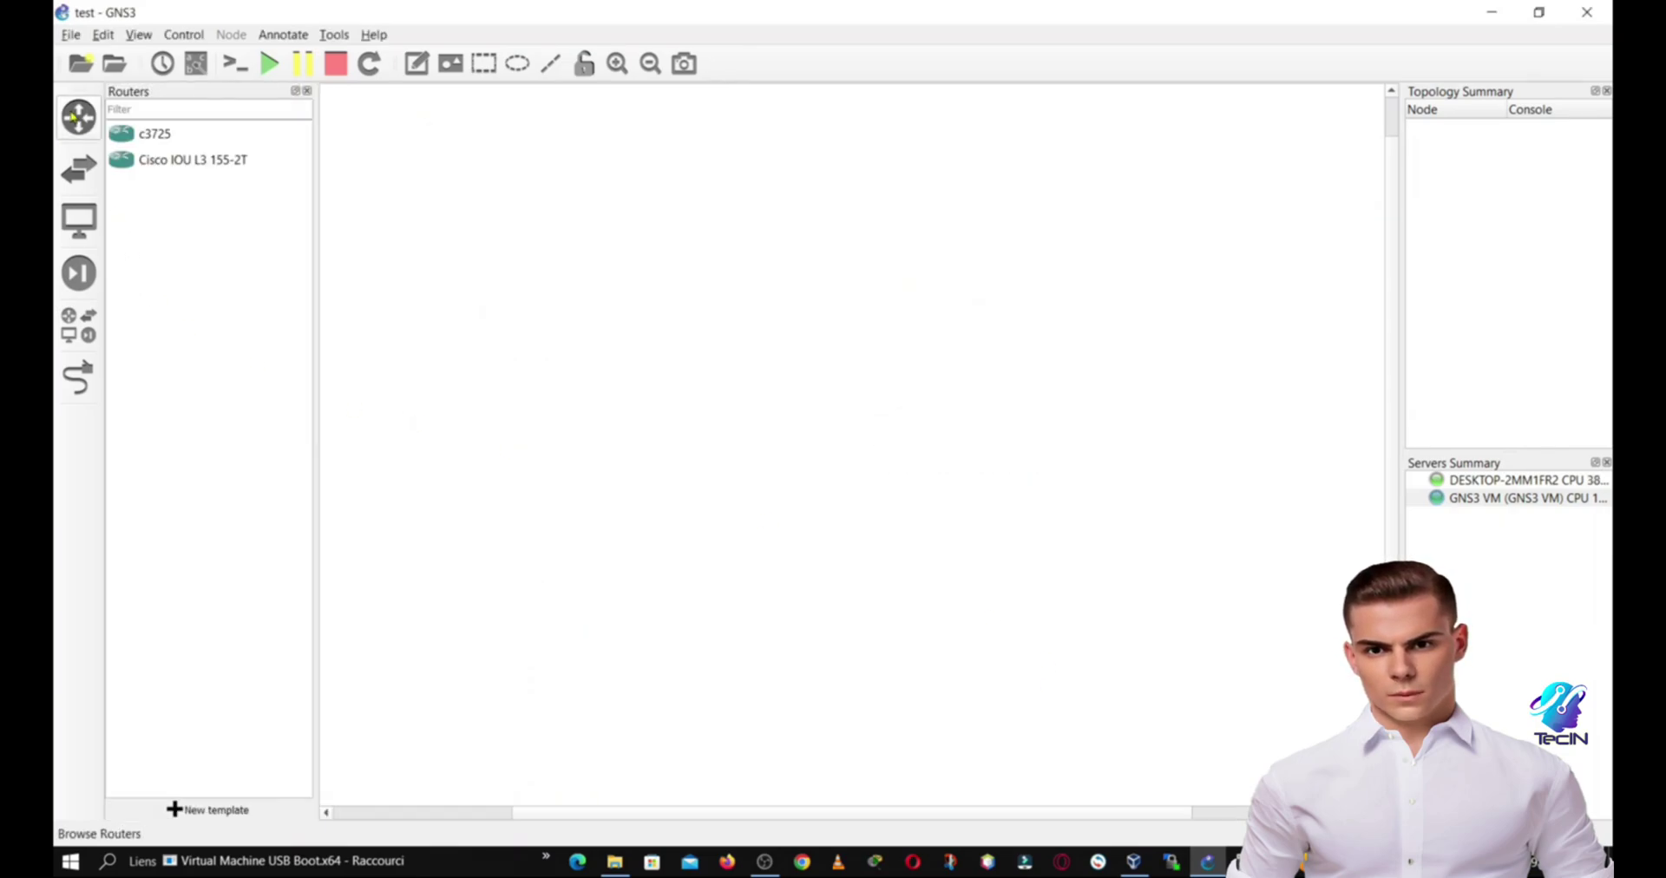
click(78, 326)
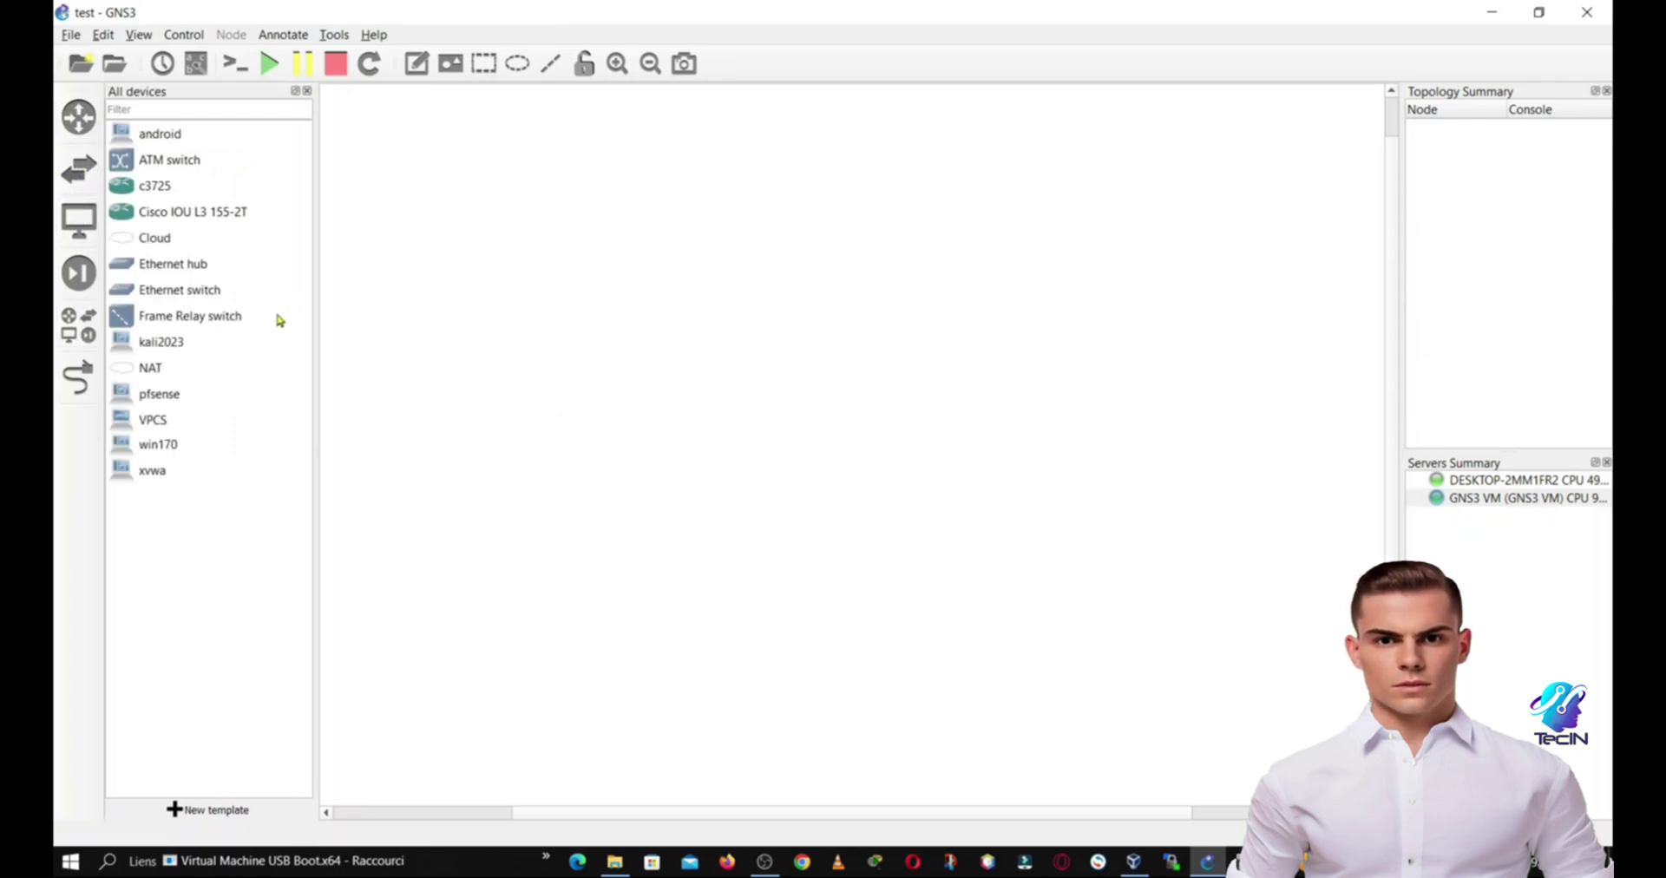
drag(150, 368, 817, 373)
click(806, 438)
click(798, 451)
click(798, 462)
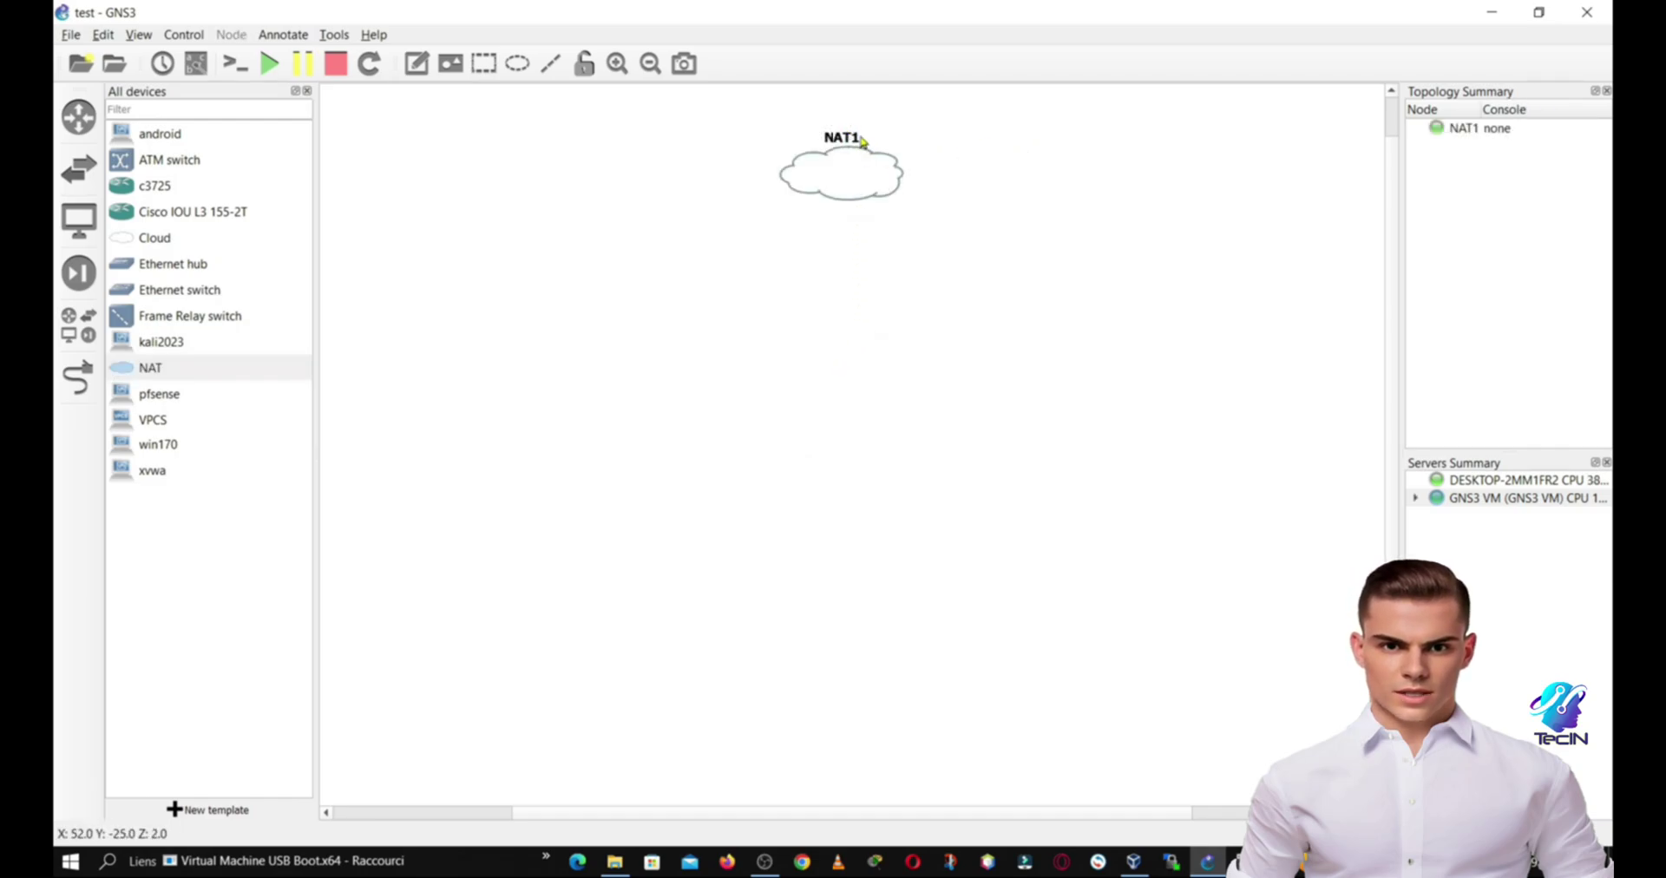
drag(862, 142, 866, 174)
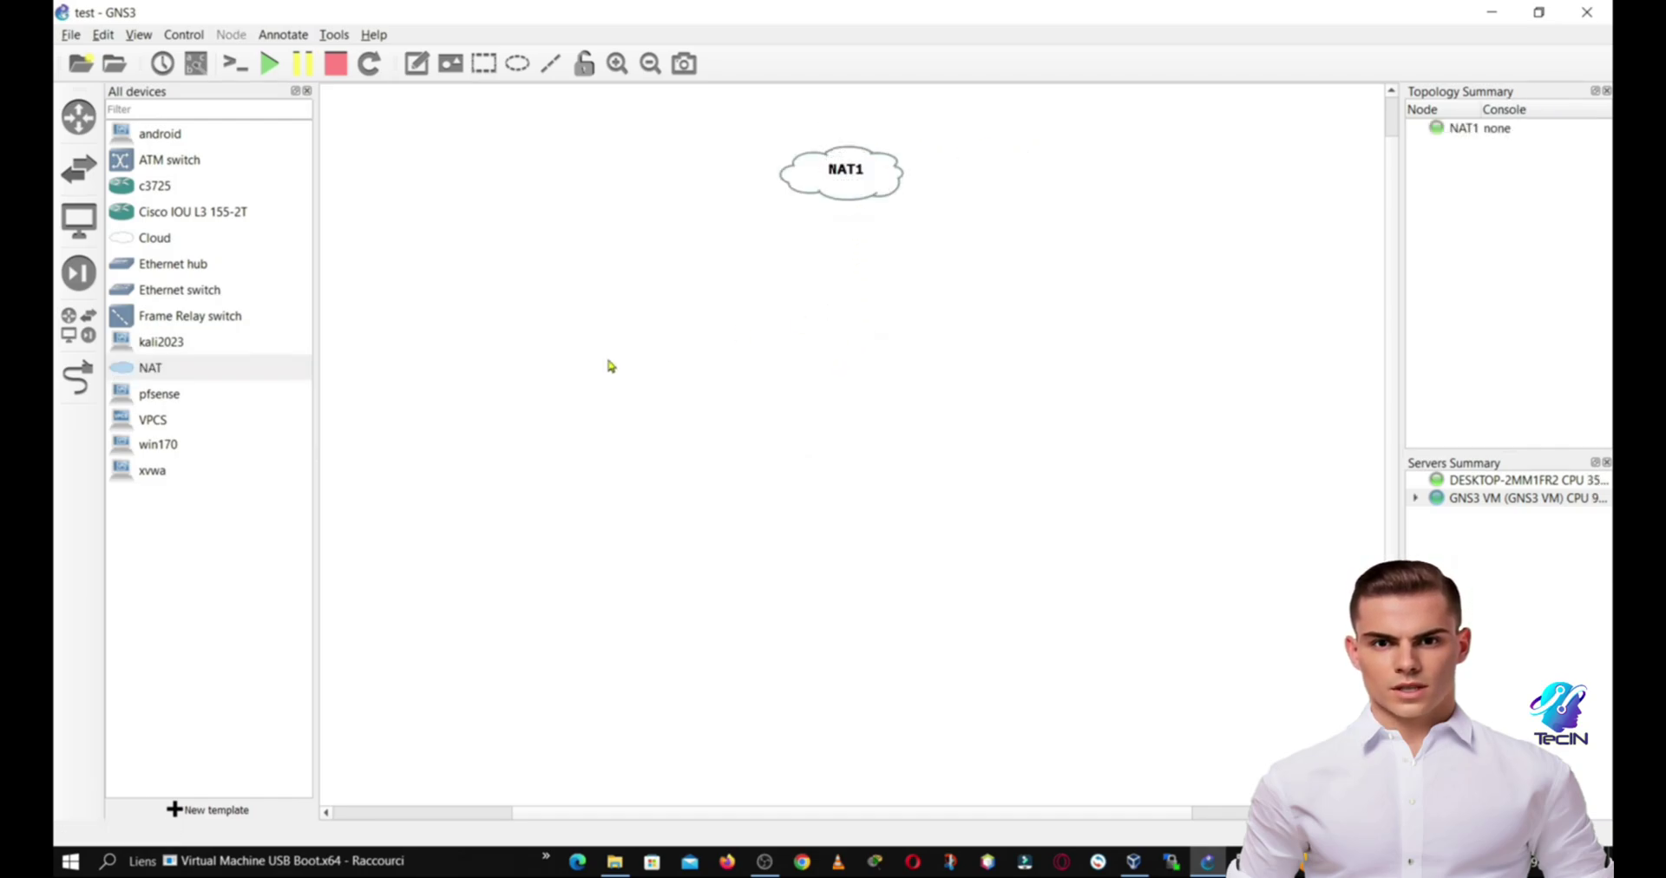
Step: Place pfsense-1 below NAT1 and cable NAT1's nat0 port to it
drag(134, 393, 863, 384)
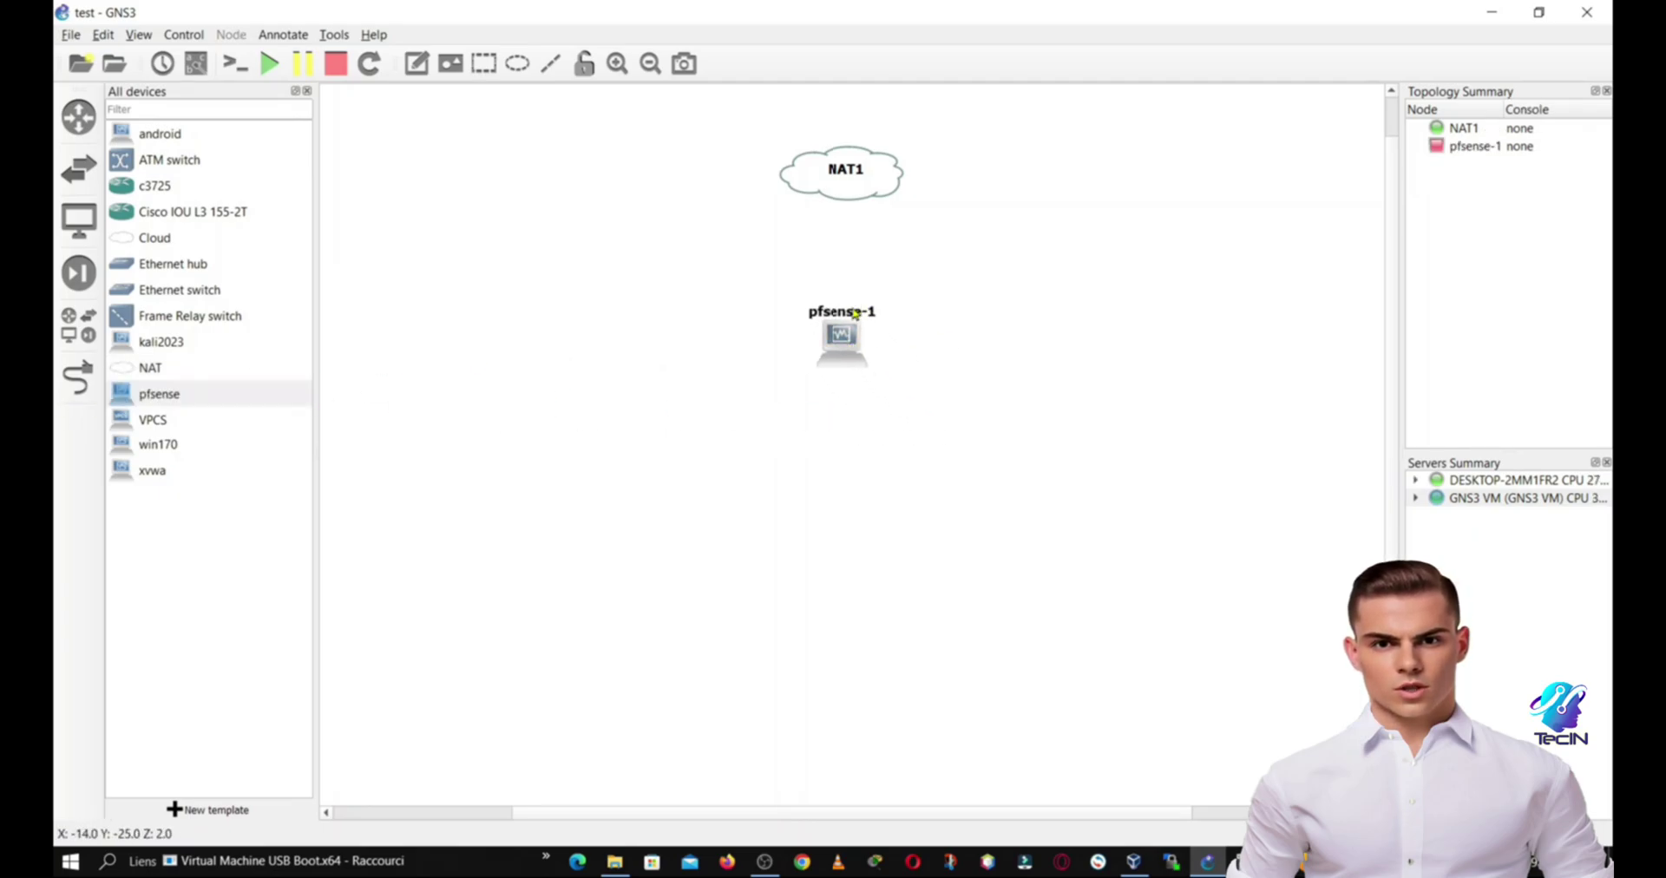
drag(845, 313, 775, 344)
click(78, 377)
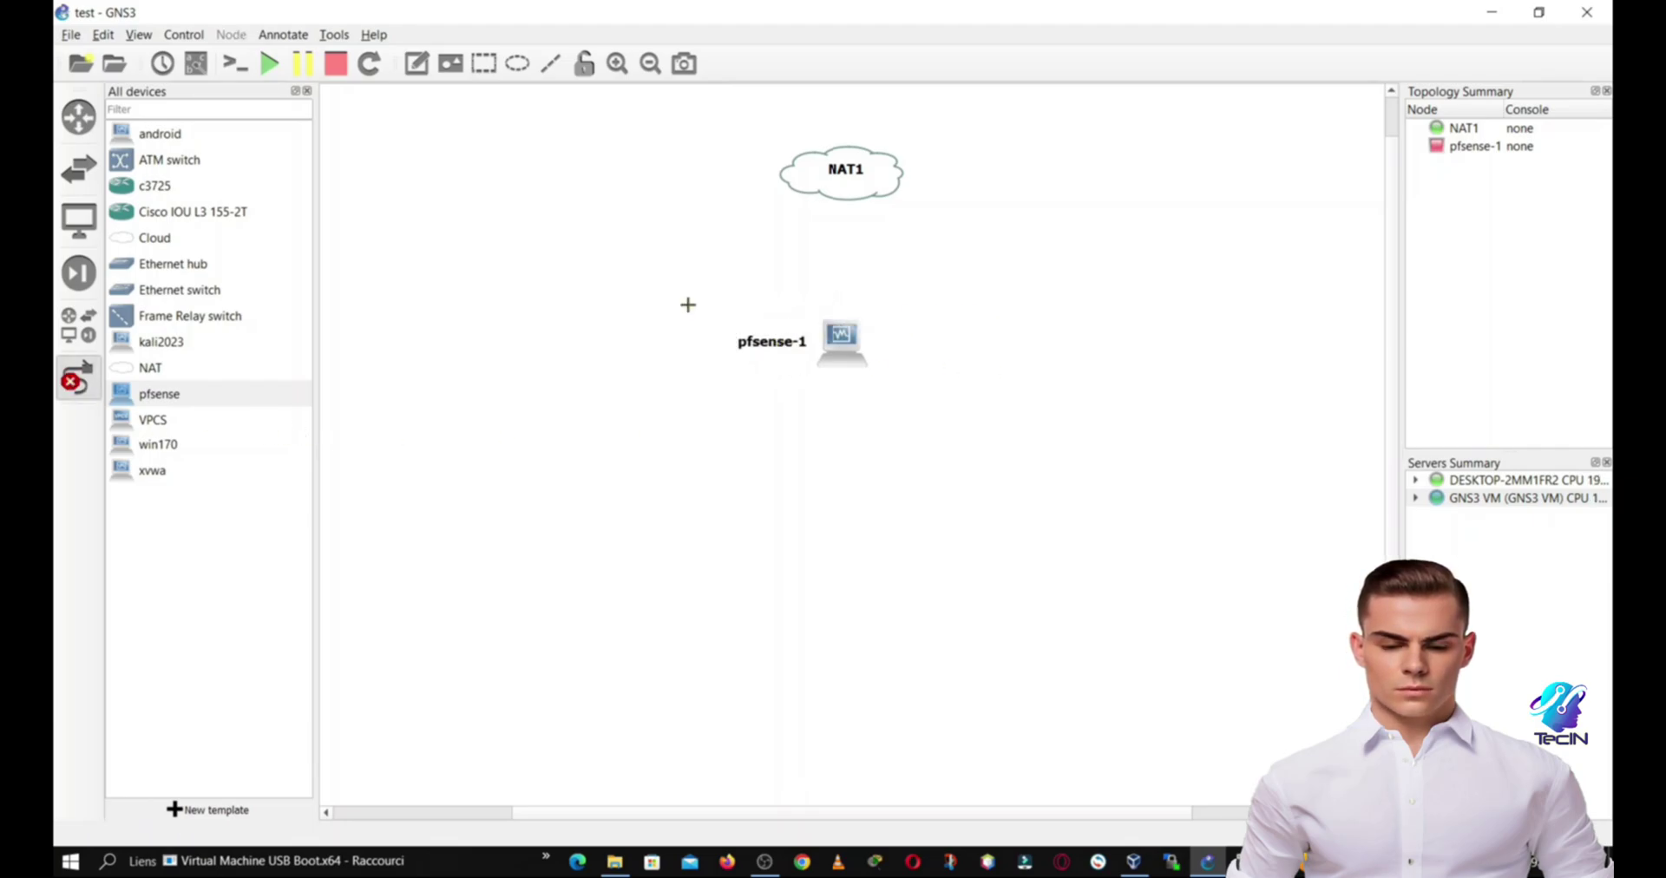
click(842, 178)
click(872, 194)
click(843, 331)
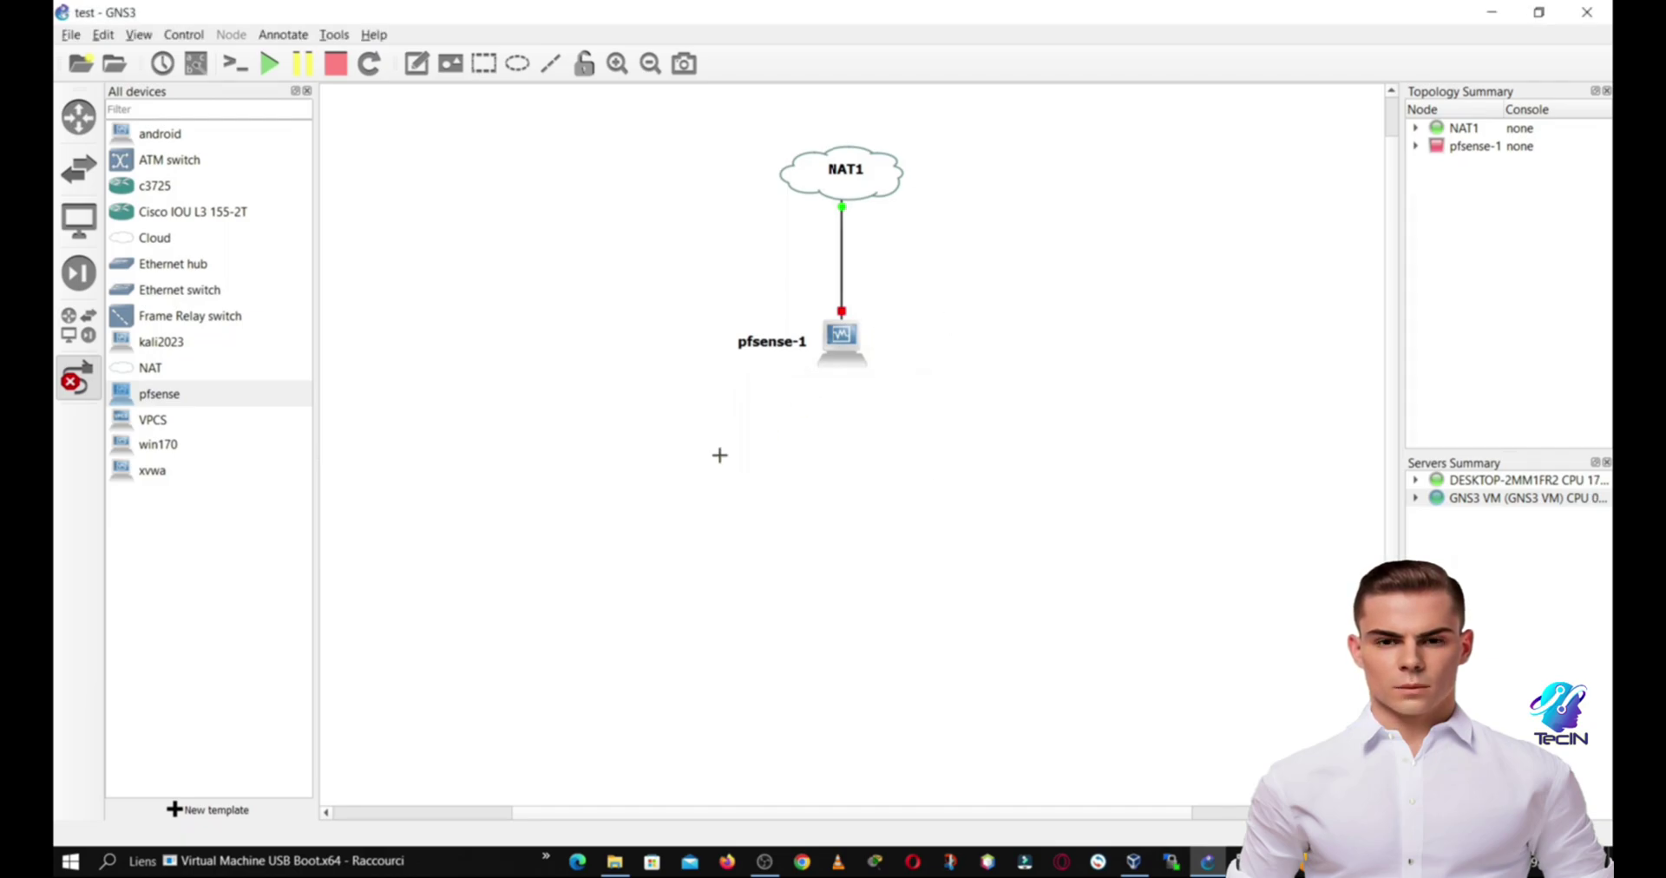
click(78, 379)
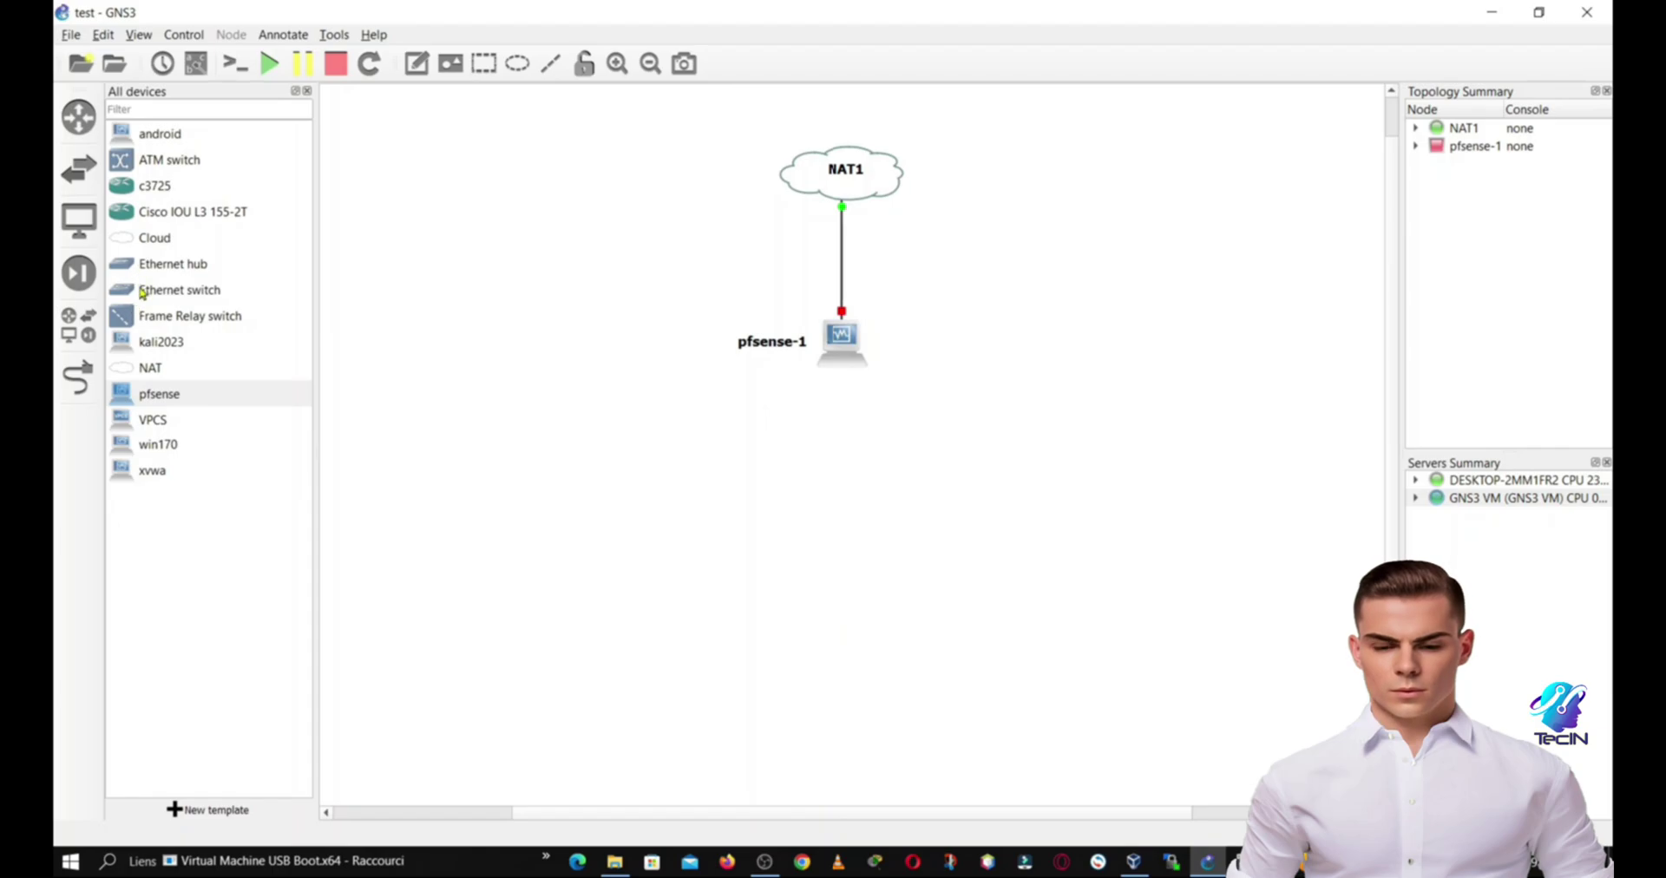
Step: Add an Ethernet switch (Switch1) below pfsense-1 on the GNS3 VM
drag(144, 291, 848, 461)
click(831, 432)
click(785, 452)
click(783, 461)
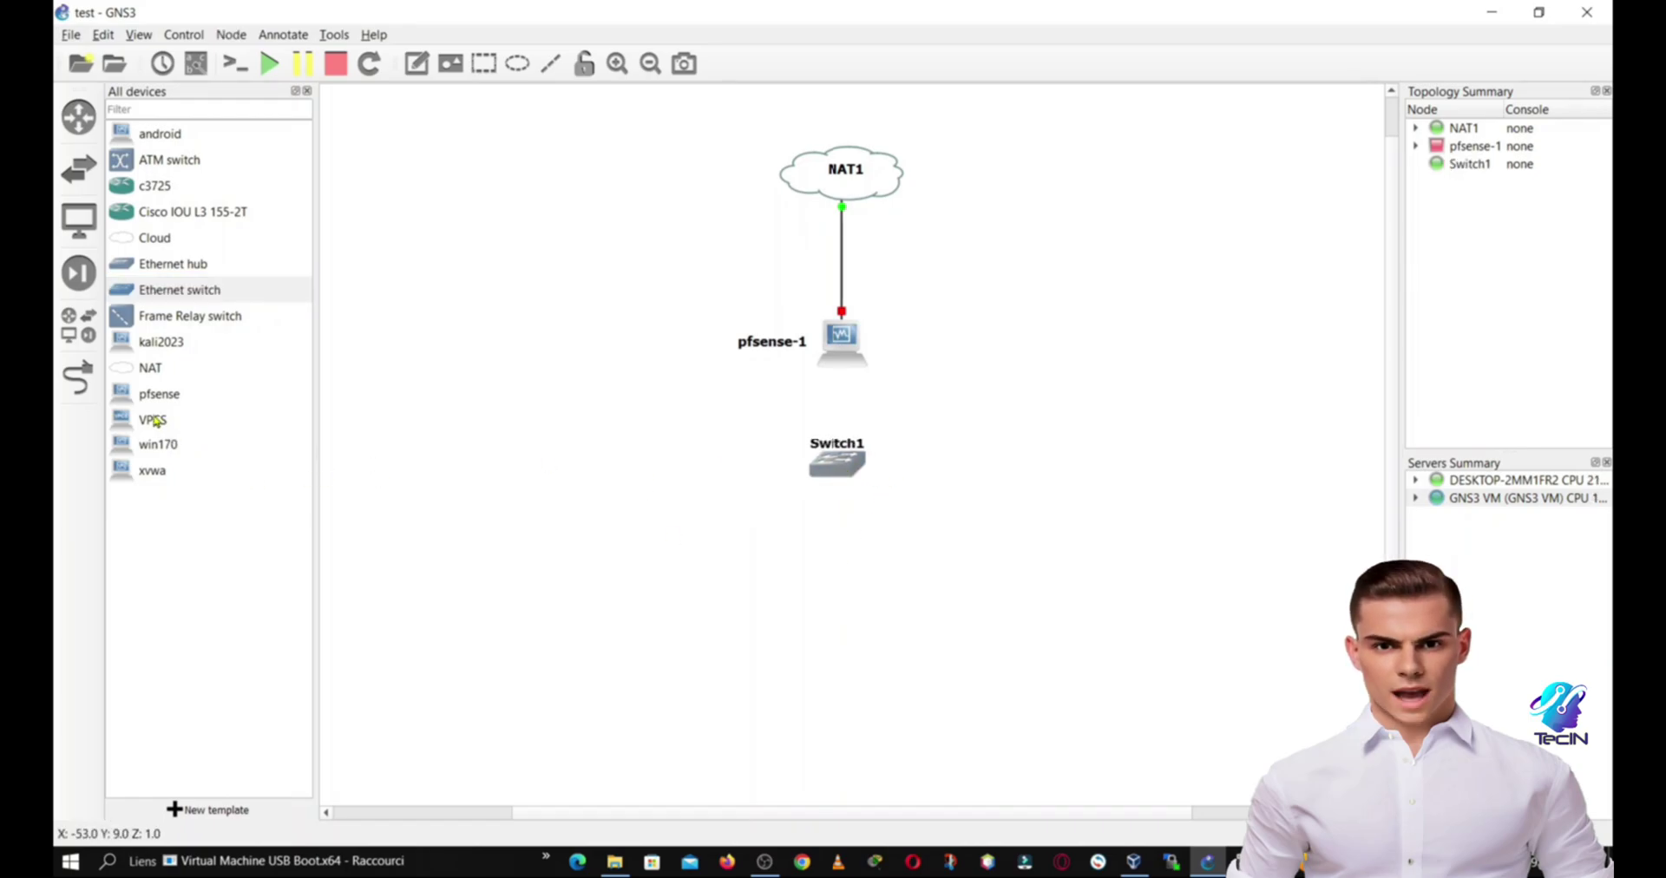
Step: Add VPCS PC1 at the lower left and a win170 machine at the lower right
drag(154, 420, 836, 512)
click(813, 434)
click(817, 451)
click(800, 456)
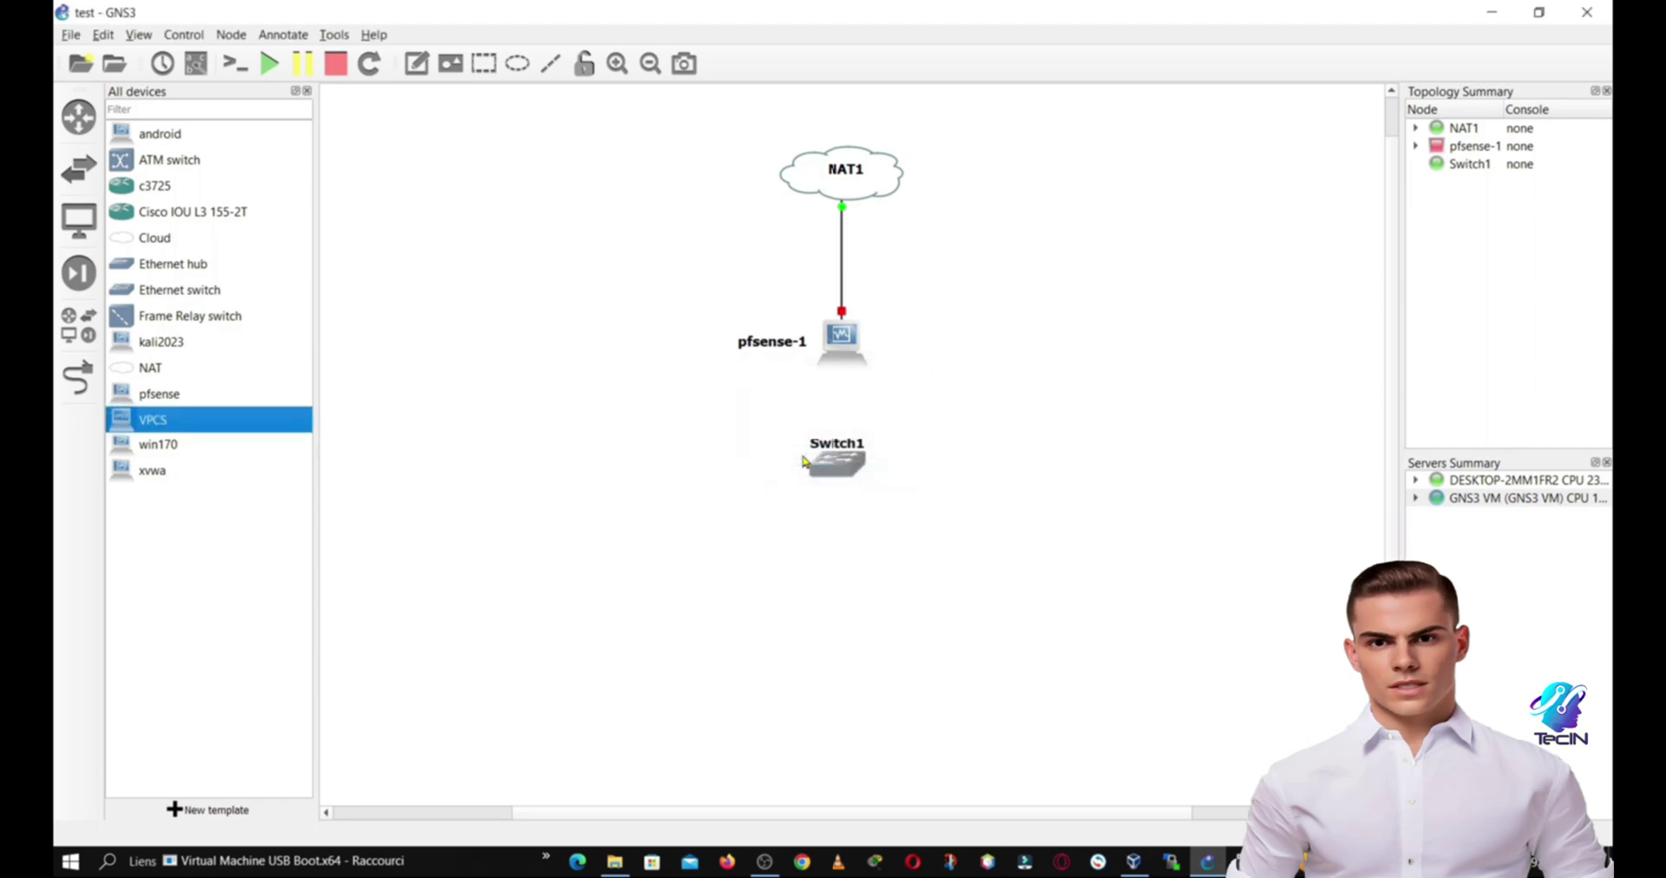
drag(168, 458, 1033, 661)
drag(624, 574, 613, 641)
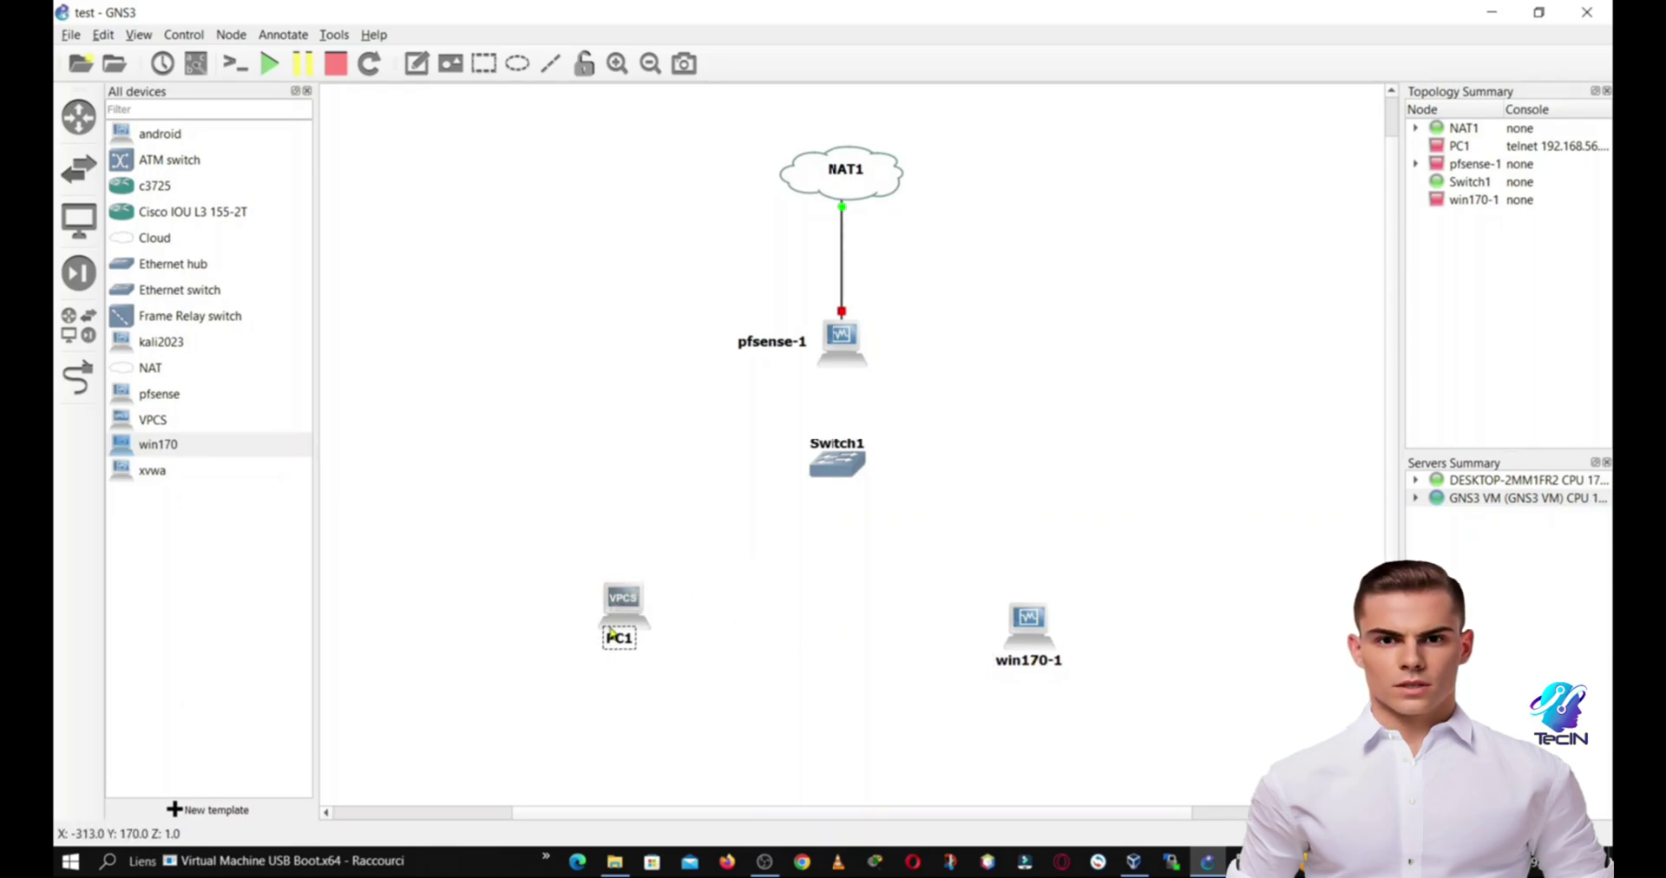
Step: Link pfsense-1 to Switch1's Ethernet0
key(ctrl+l)
click(839, 338)
click(858, 379)
click(840, 469)
click(859, 474)
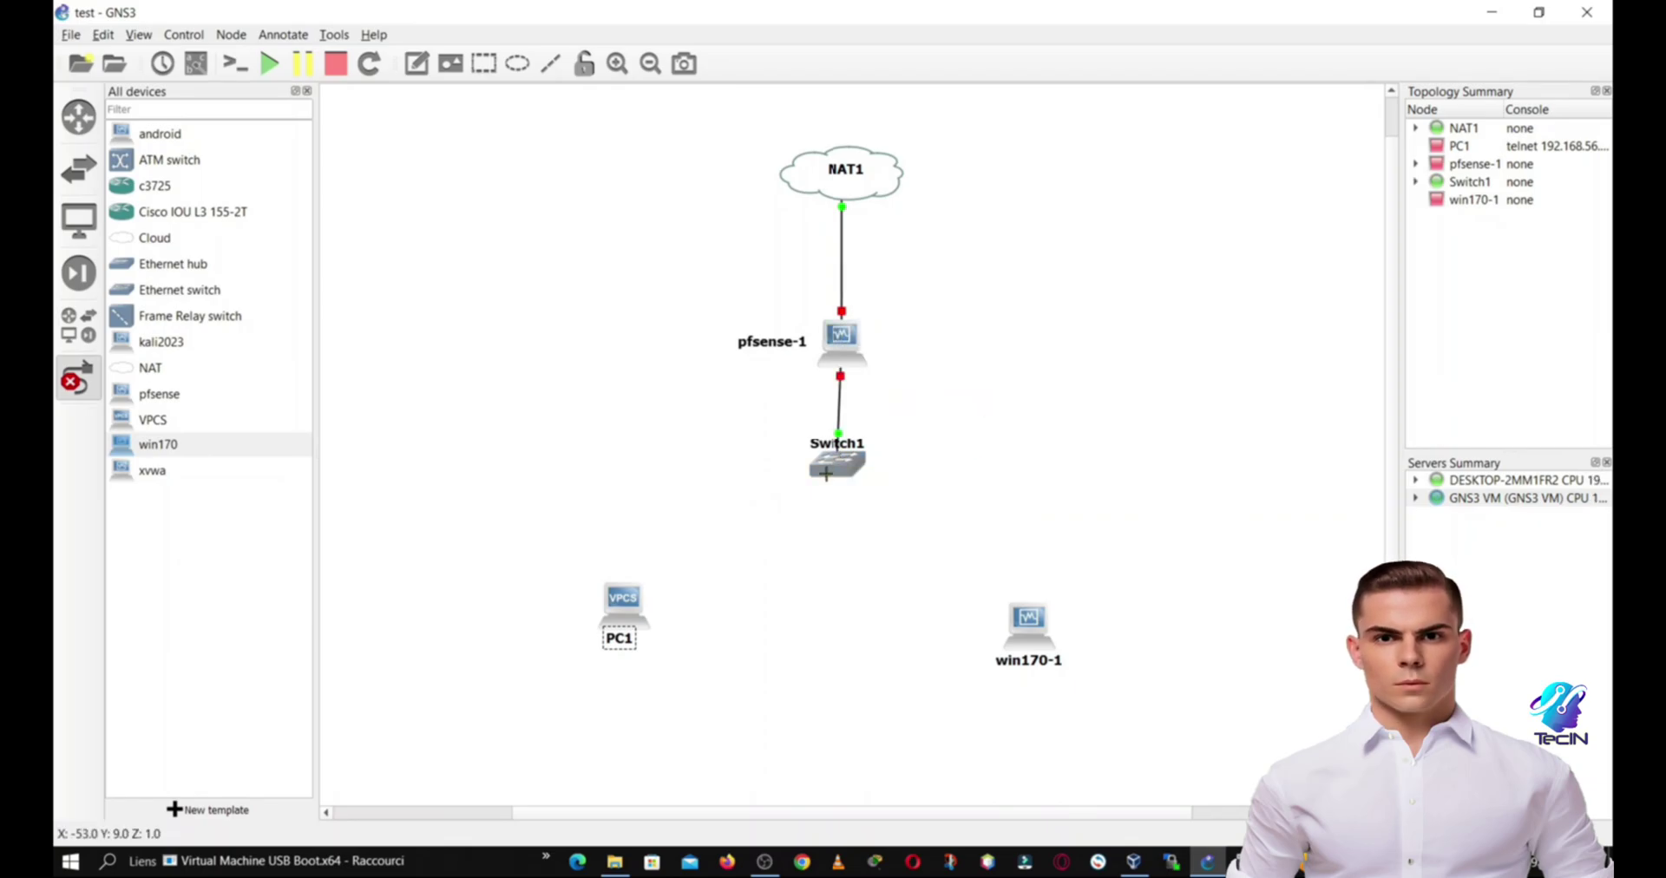
Step: Cable Switch1 to PC1's Ethernet0 and, via Ethernet2, to win170-1's Ethernet0
click(829, 466)
click(859, 501)
click(625, 596)
click(651, 610)
click(843, 470)
click(879, 527)
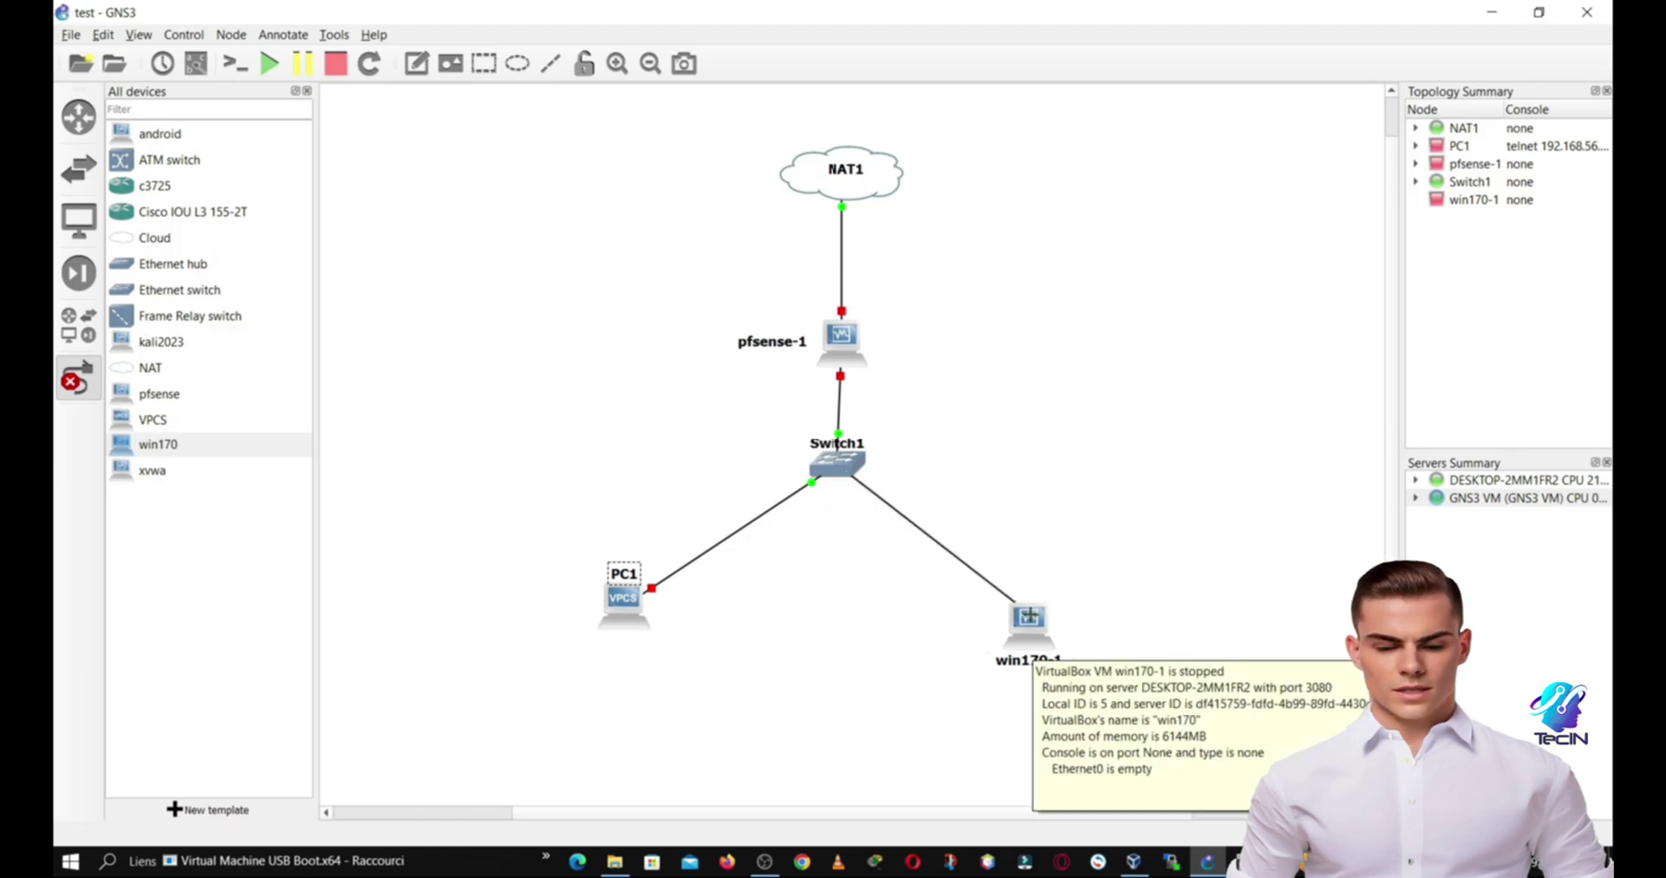
click(1029, 616)
click(1076, 623)
key(Escape)
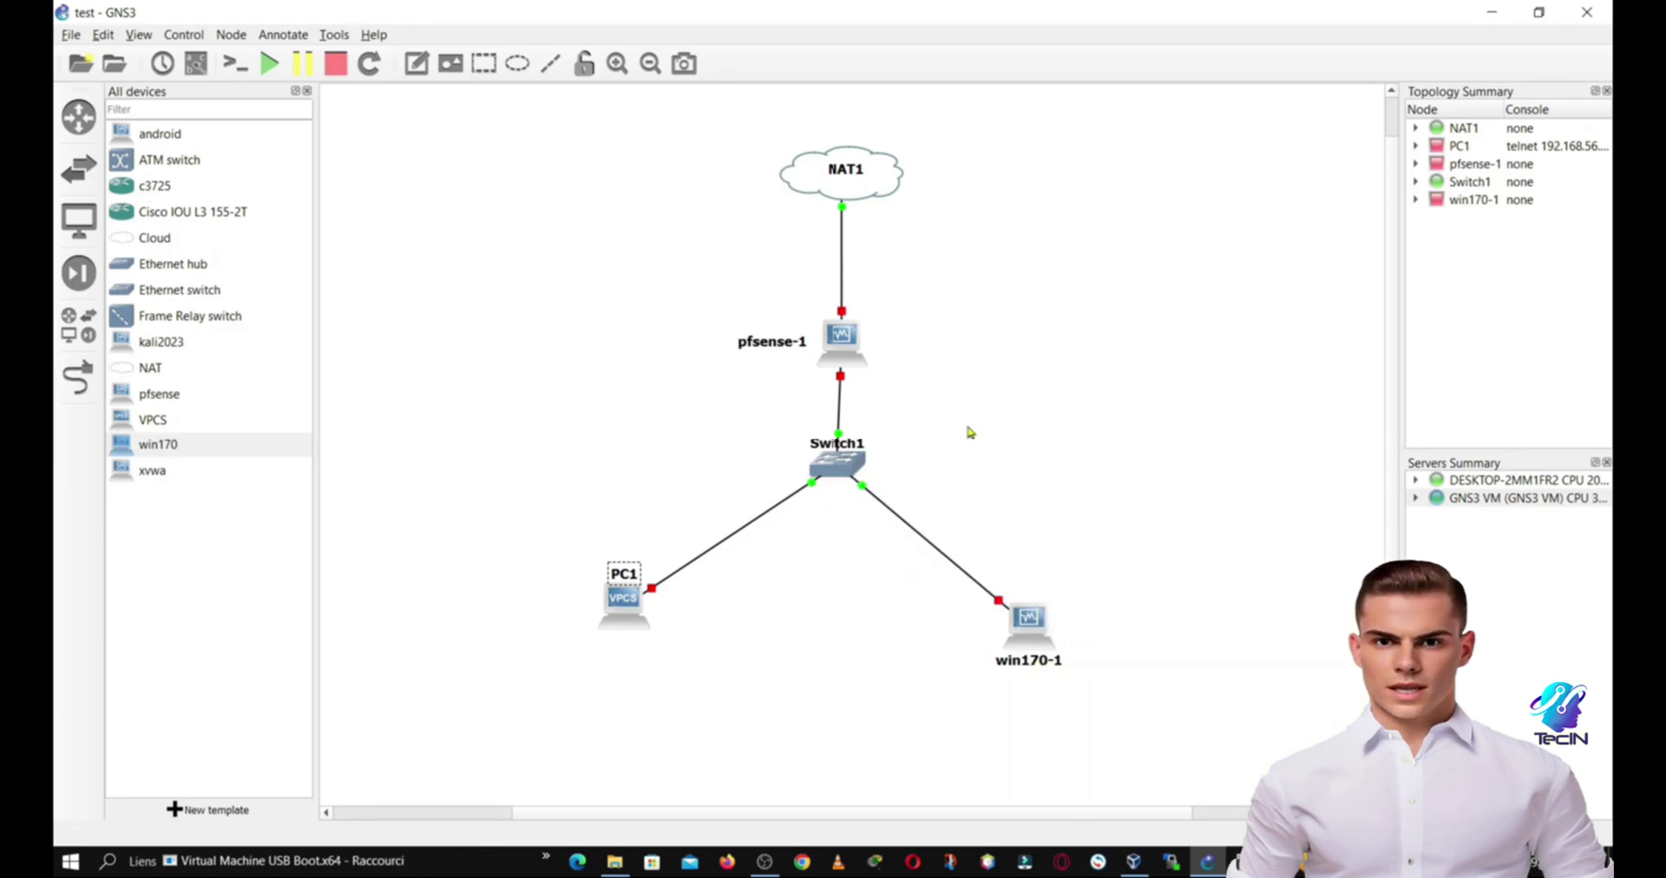
drag(623, 574, 635, 647)
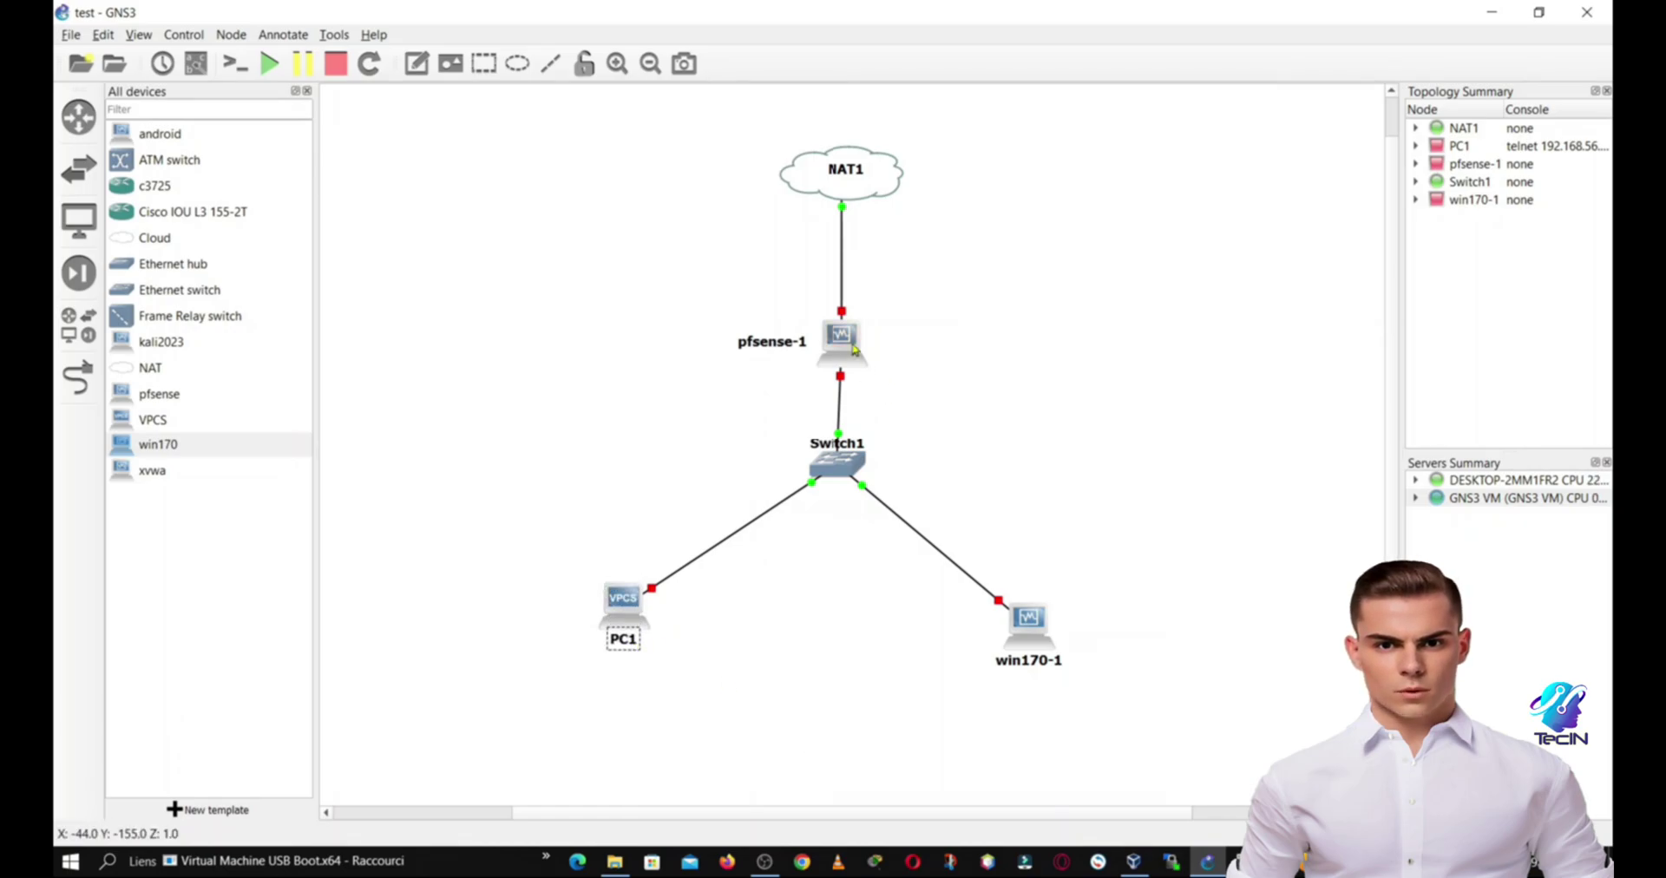
Step: Start the pfsense-1 node from its context menu
right_click(851, 337)
click(894, 370)
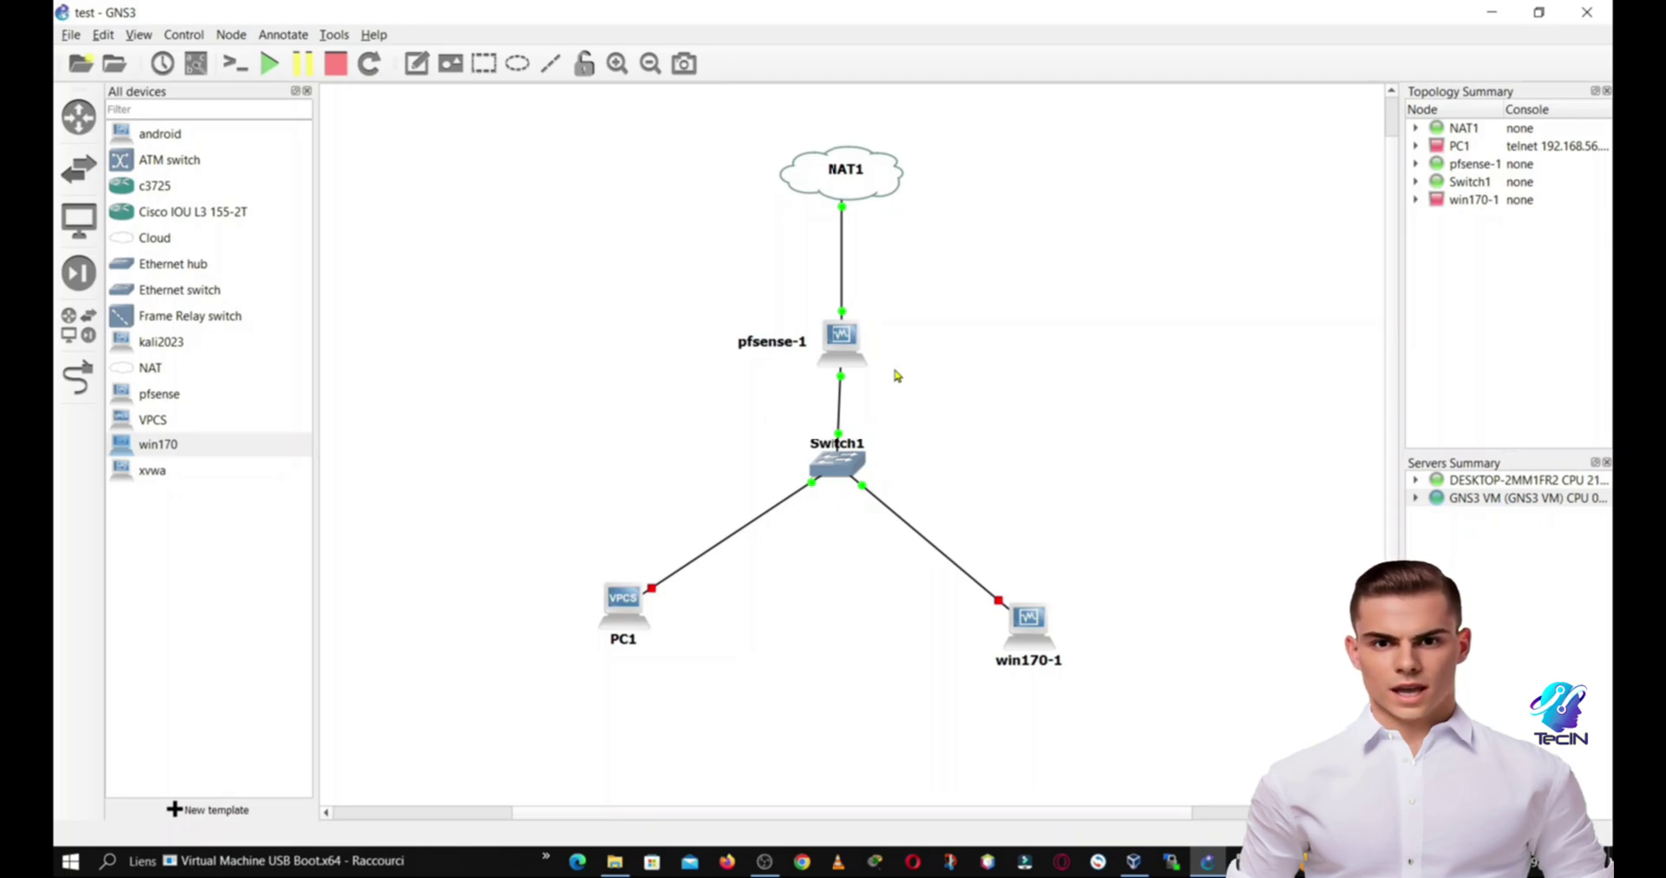
Step: Switch to the running pfsense VM window showing the pfSense console menu
mouse_move(1233, 859)
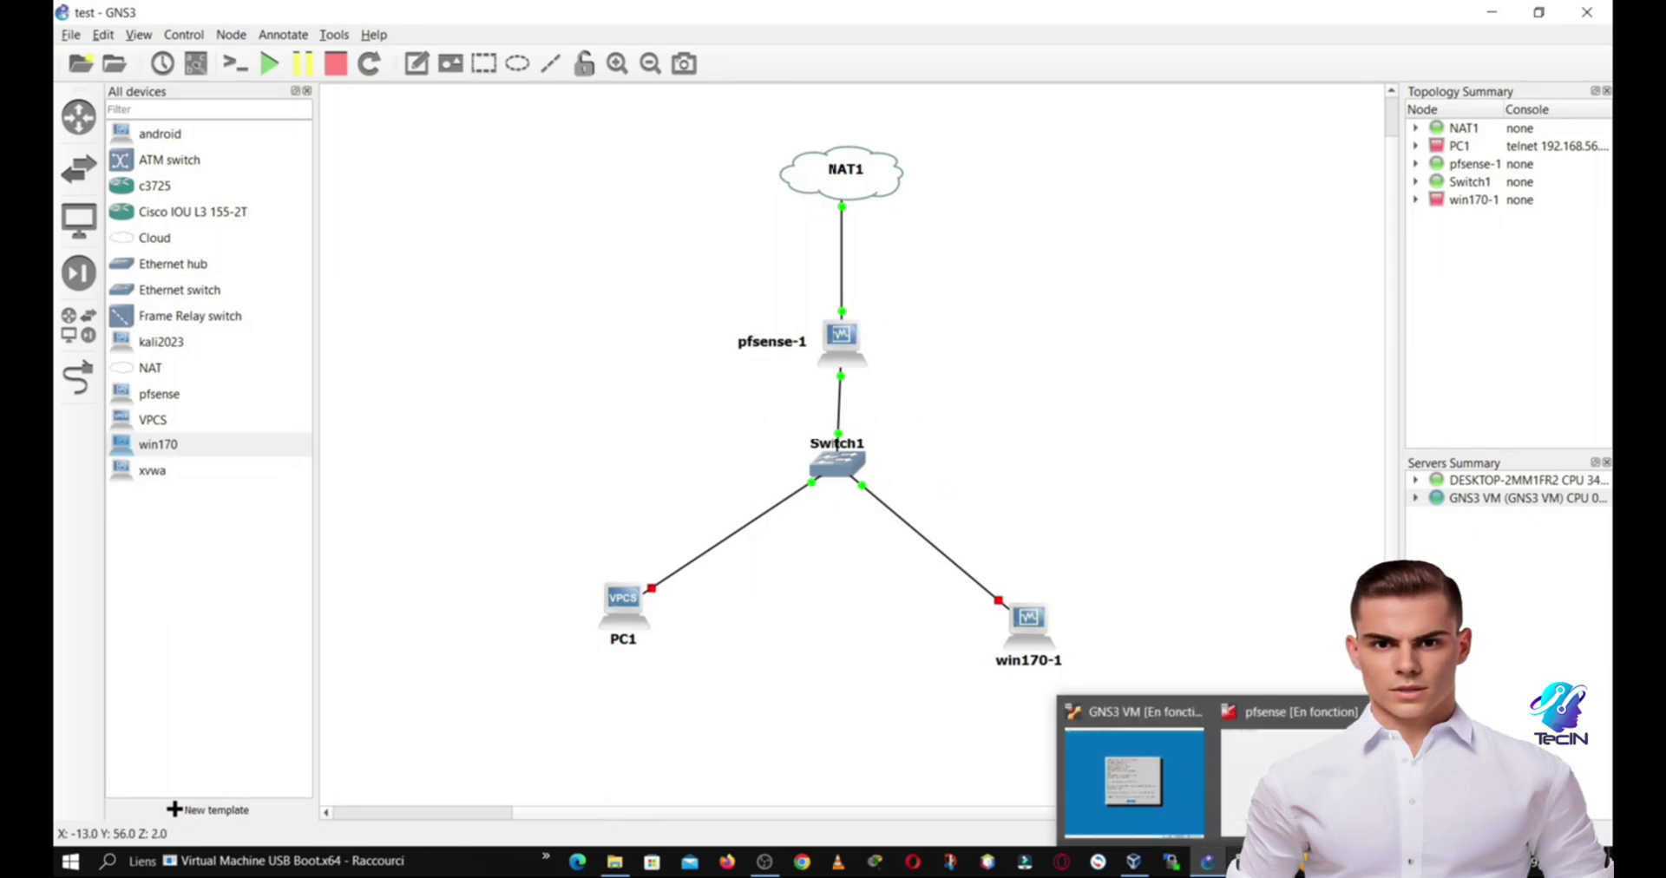
click(1284, 737)
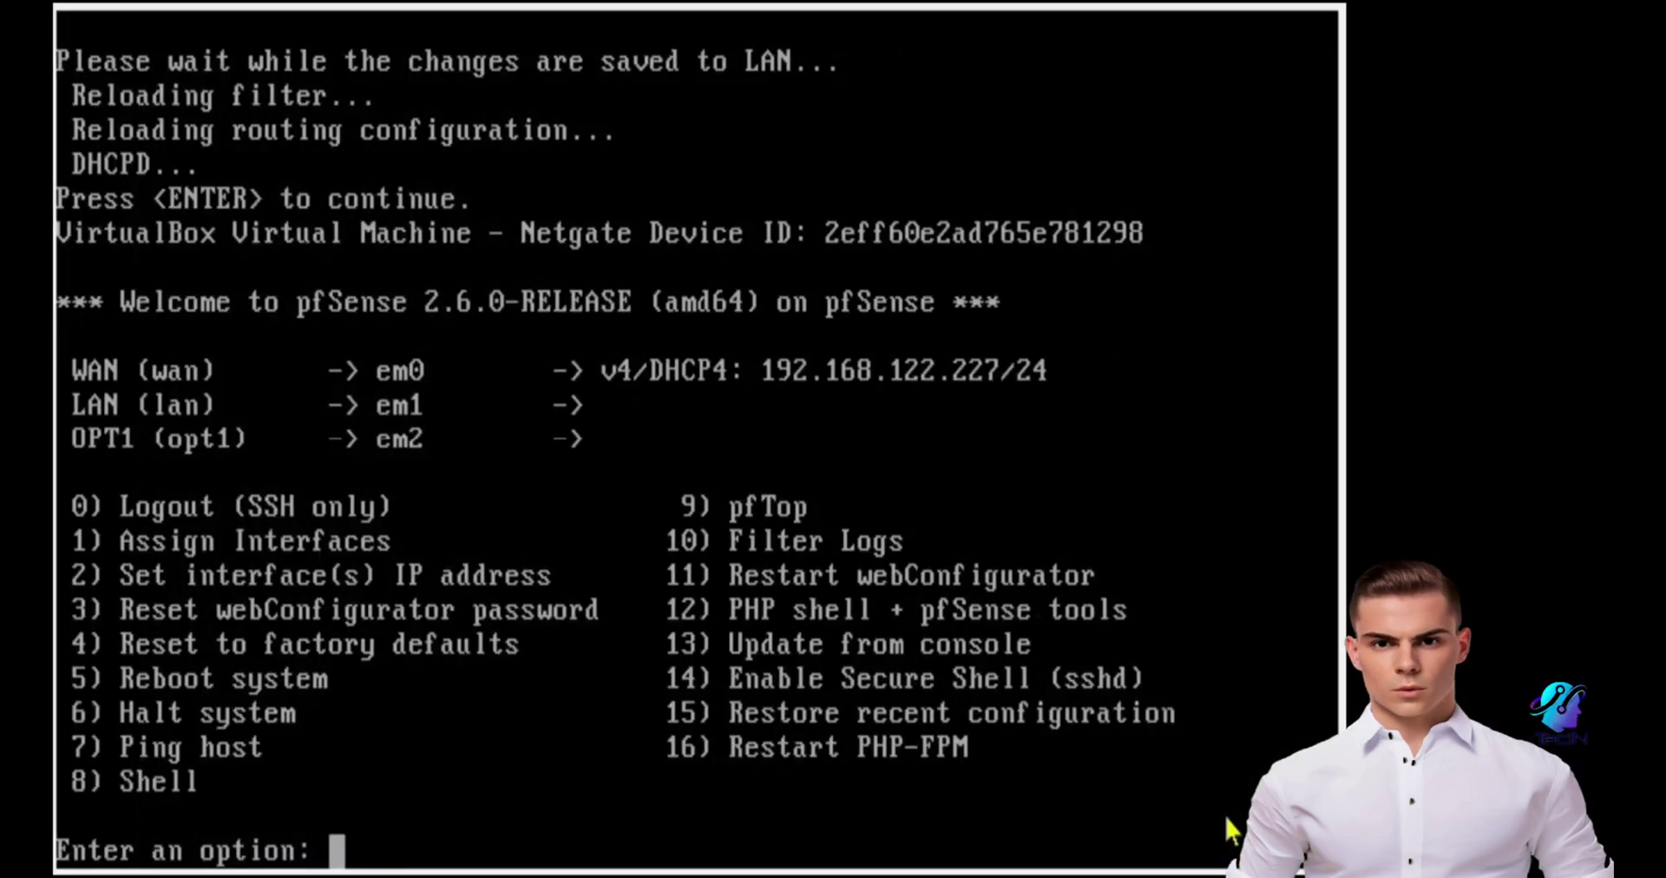
key(Up)
Step: Set the LAN interface address (option 2) to 192.168.1.1 with a /24 subnet
key(BackSpace)
key(BackSpace)
key(BackSpace)
key(BackSpace)
text(2)
key(Return)
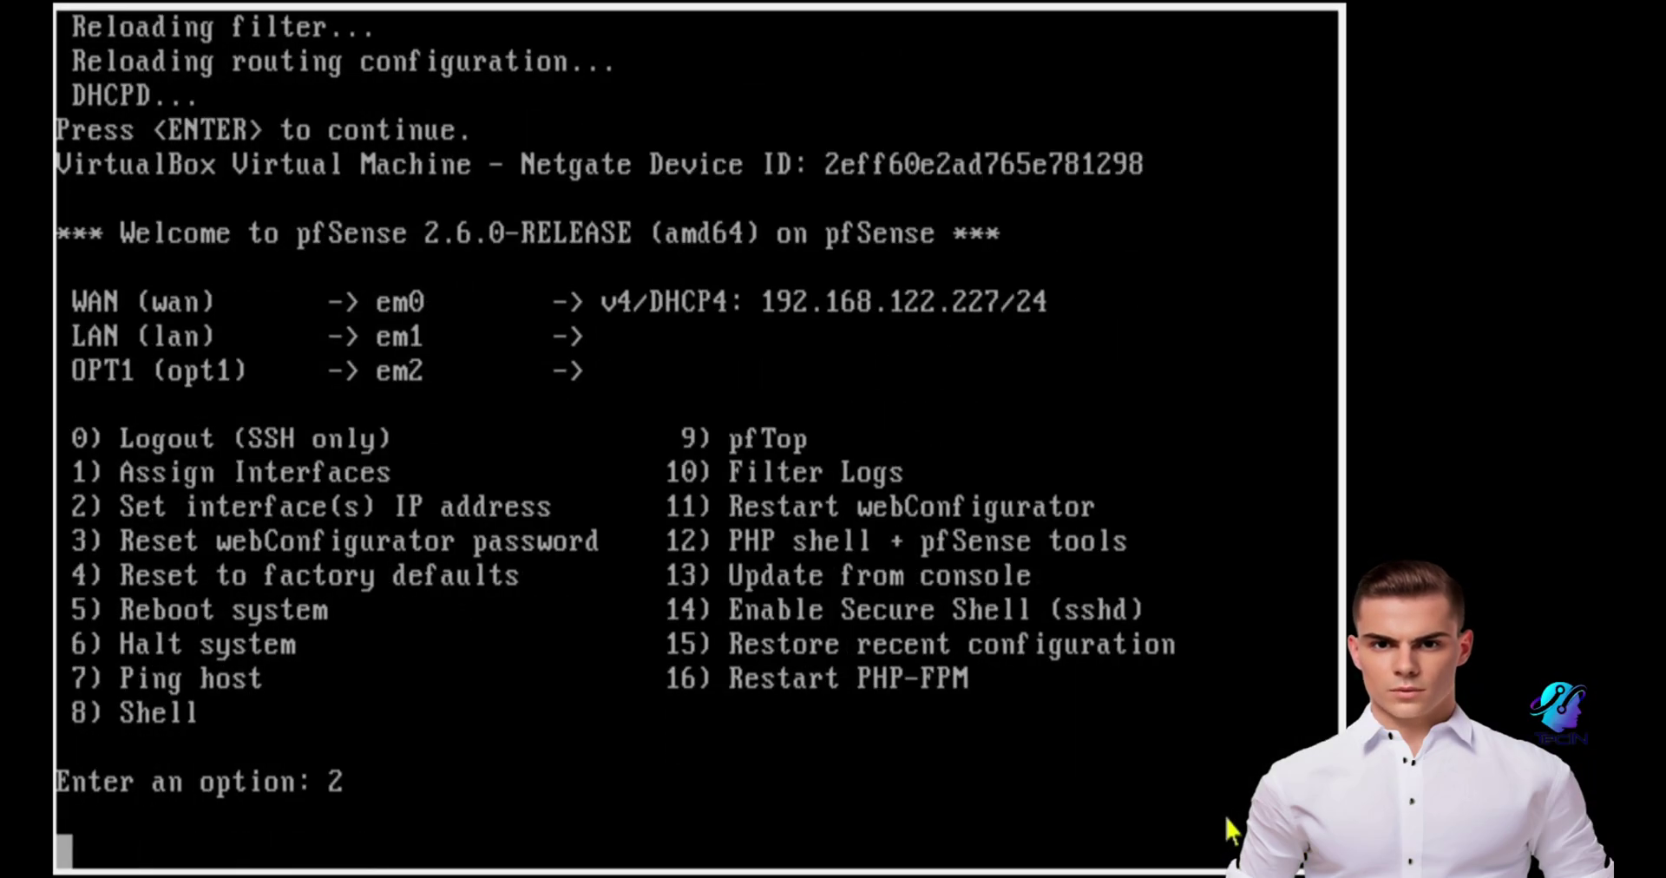
text(2)
key(Return)
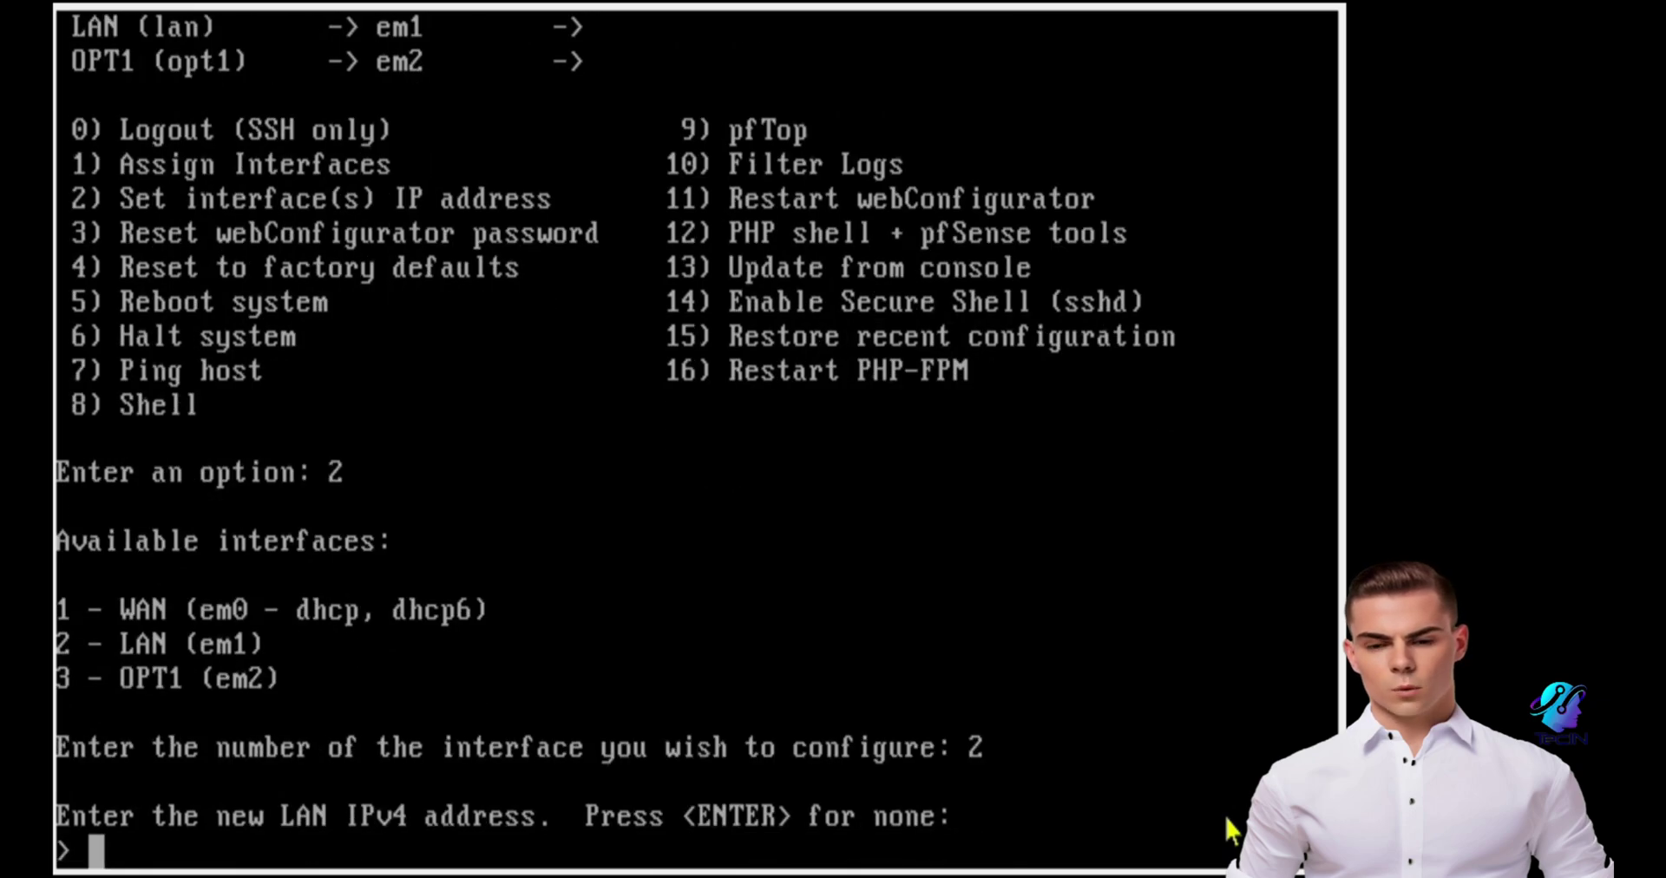
text(192.168.)
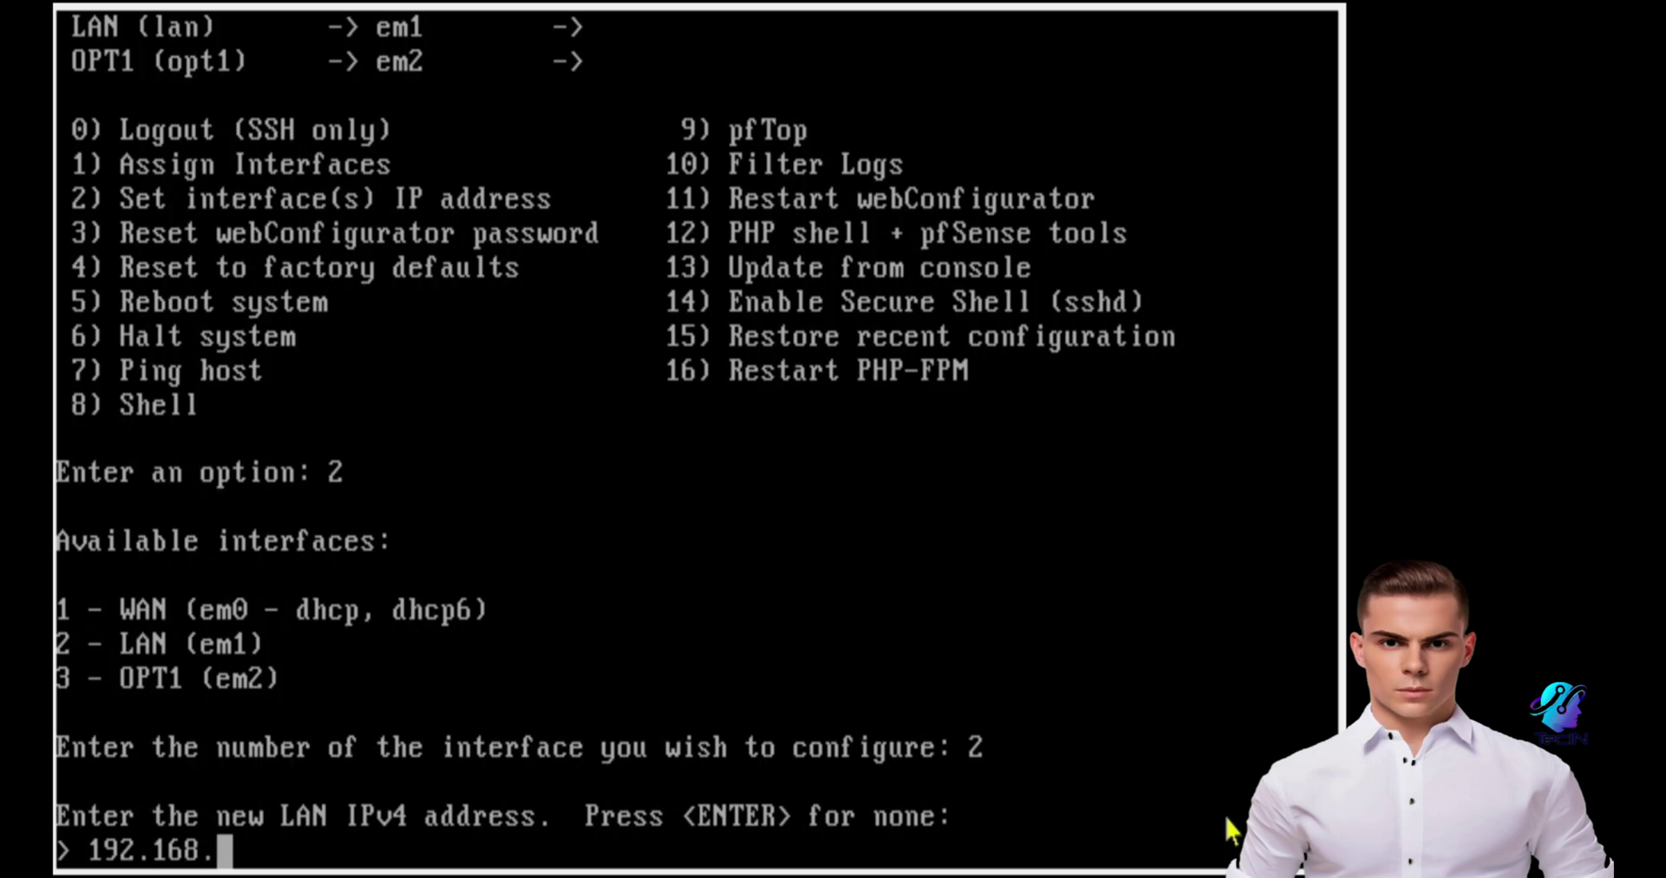
text(1.1)
key(Return)
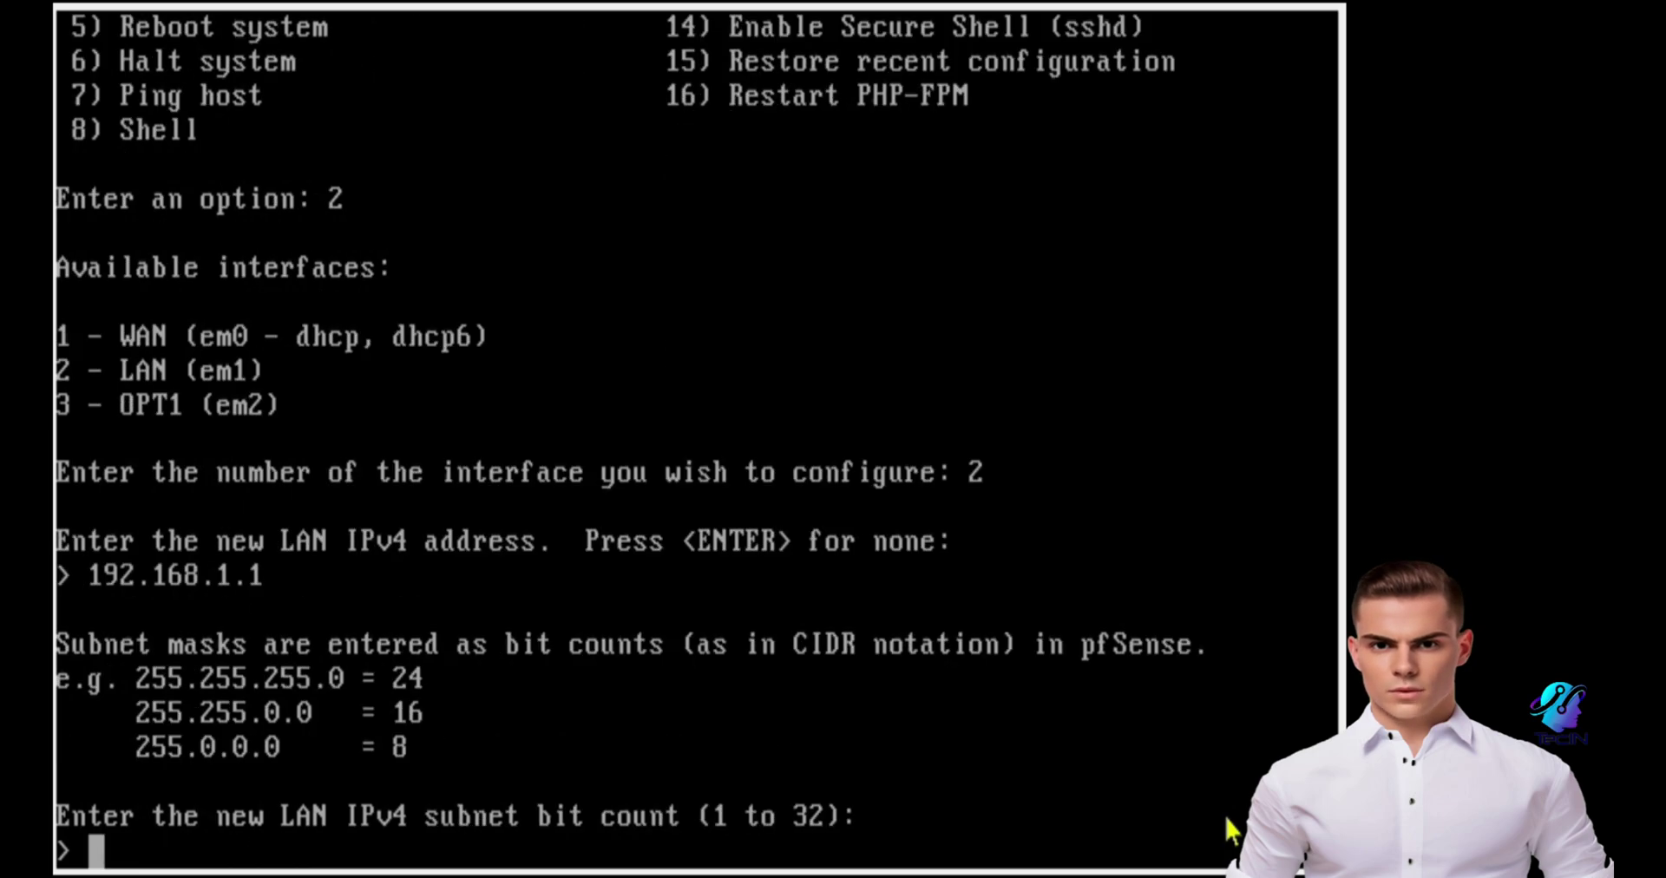
text(24)
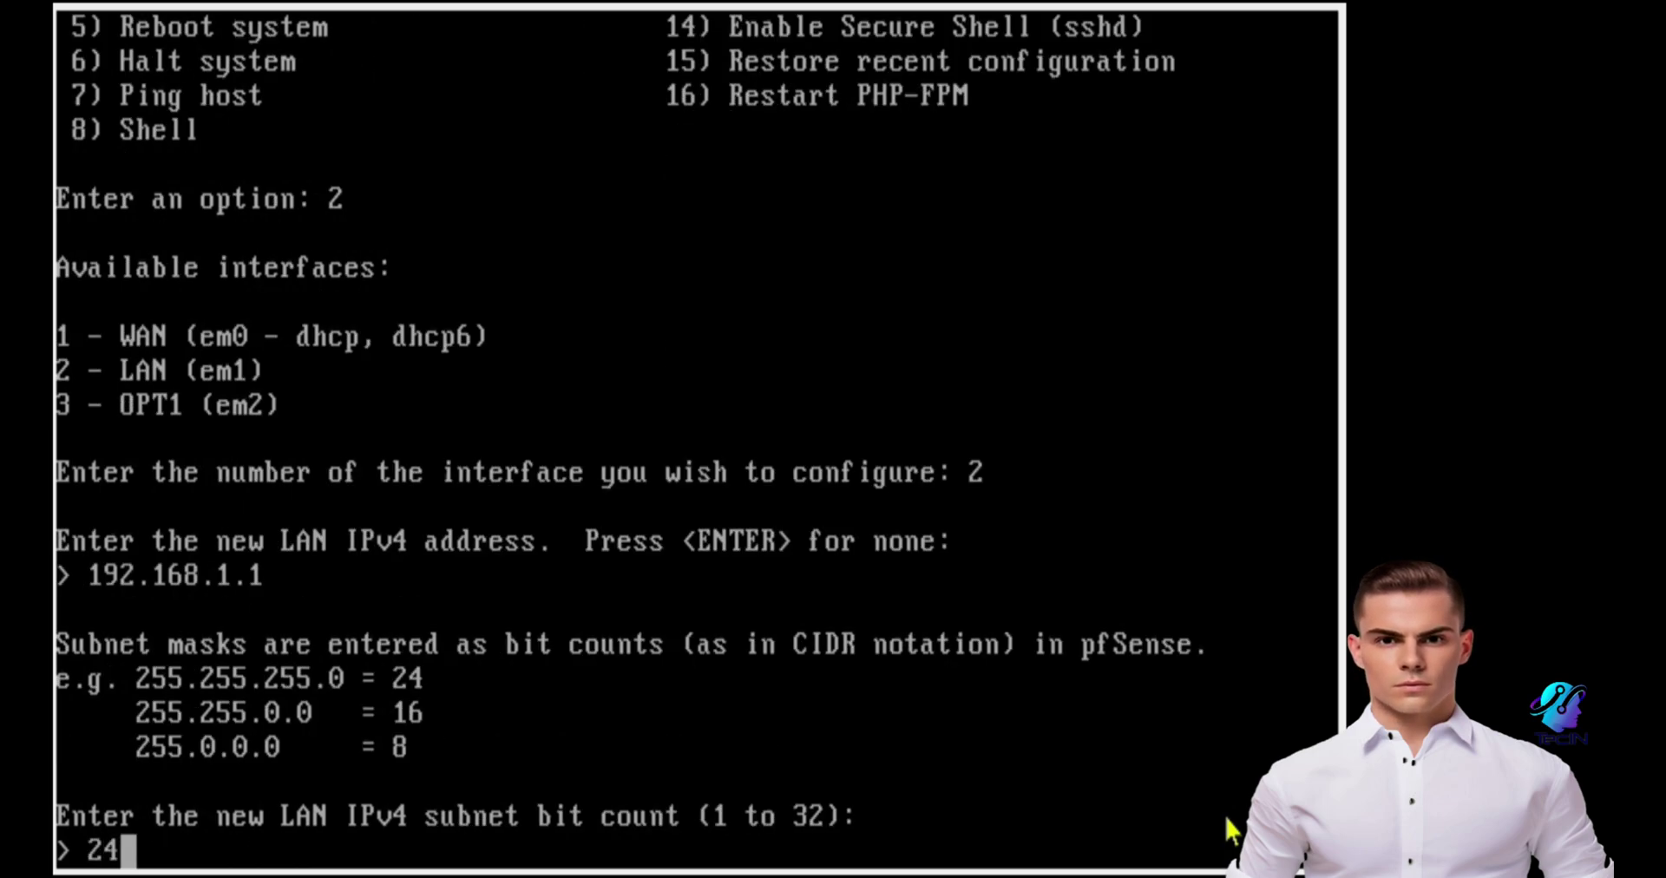
key(Return)
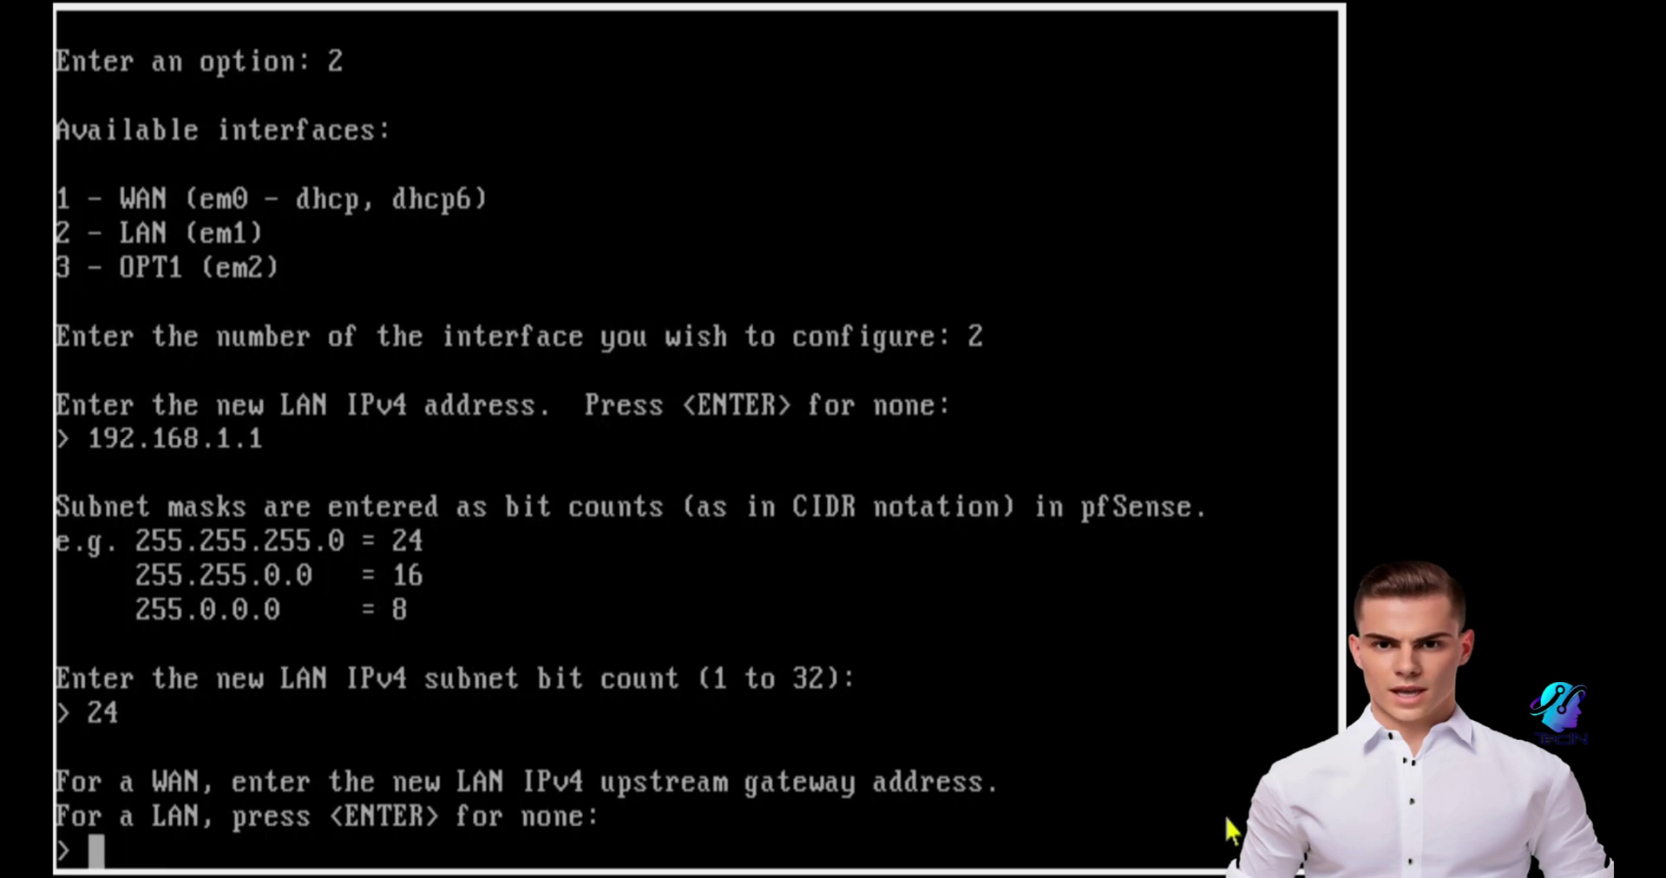
Step: Set gateway 192.168.1.1, skip IPv6, enable DHCP 192.168.1.2–192.168.1.100, keep HTTPS
text(192.1)
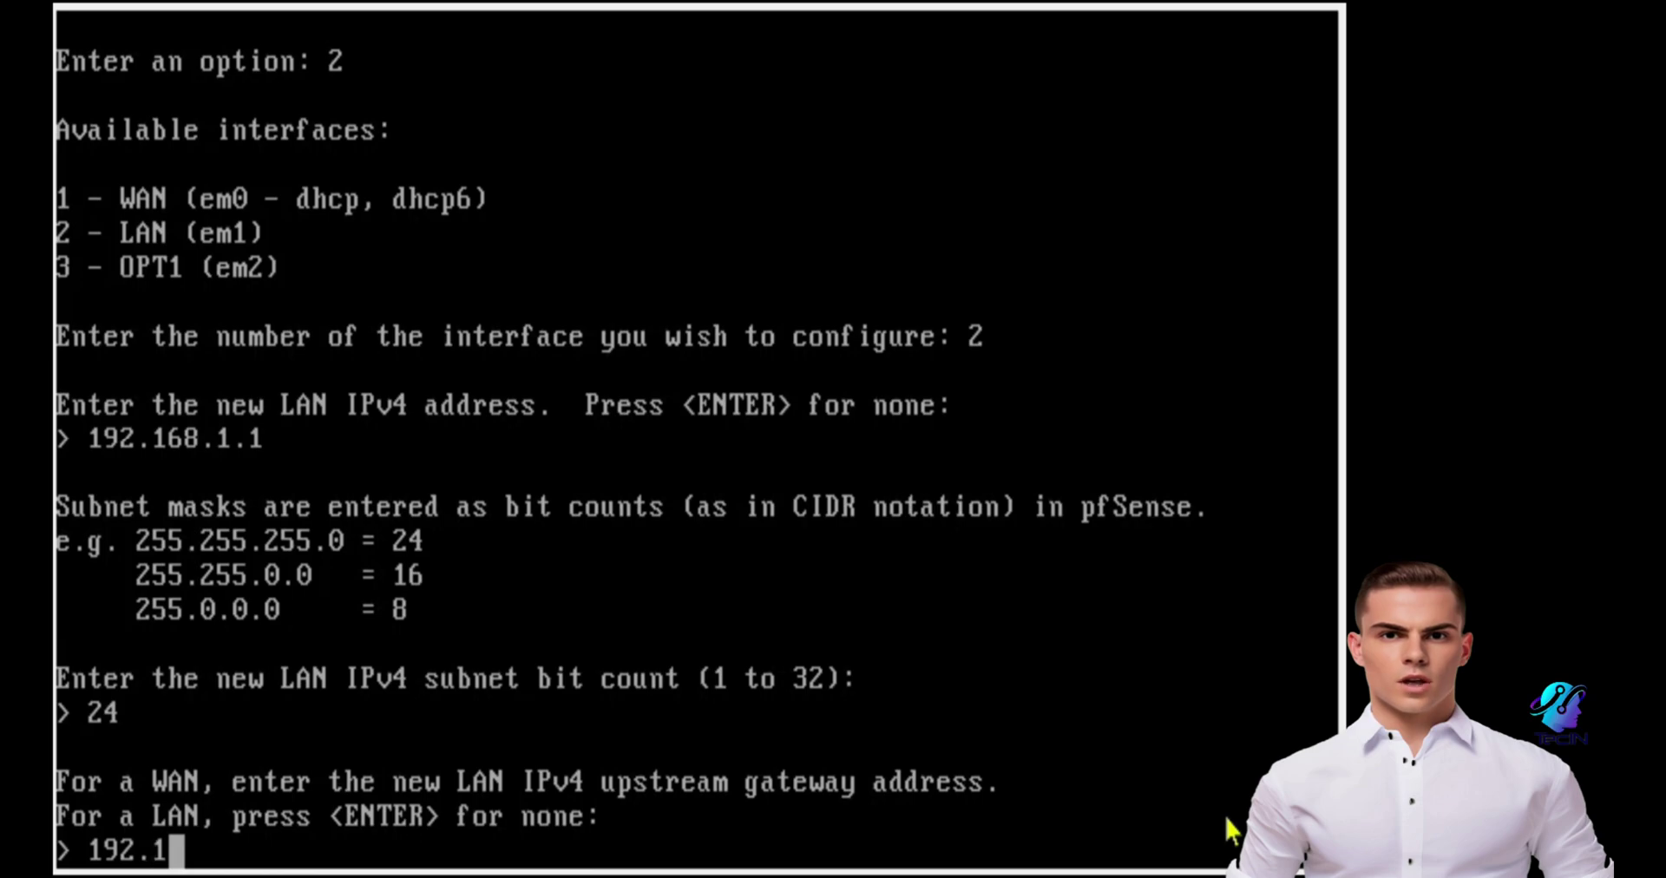
text(68.1.1)
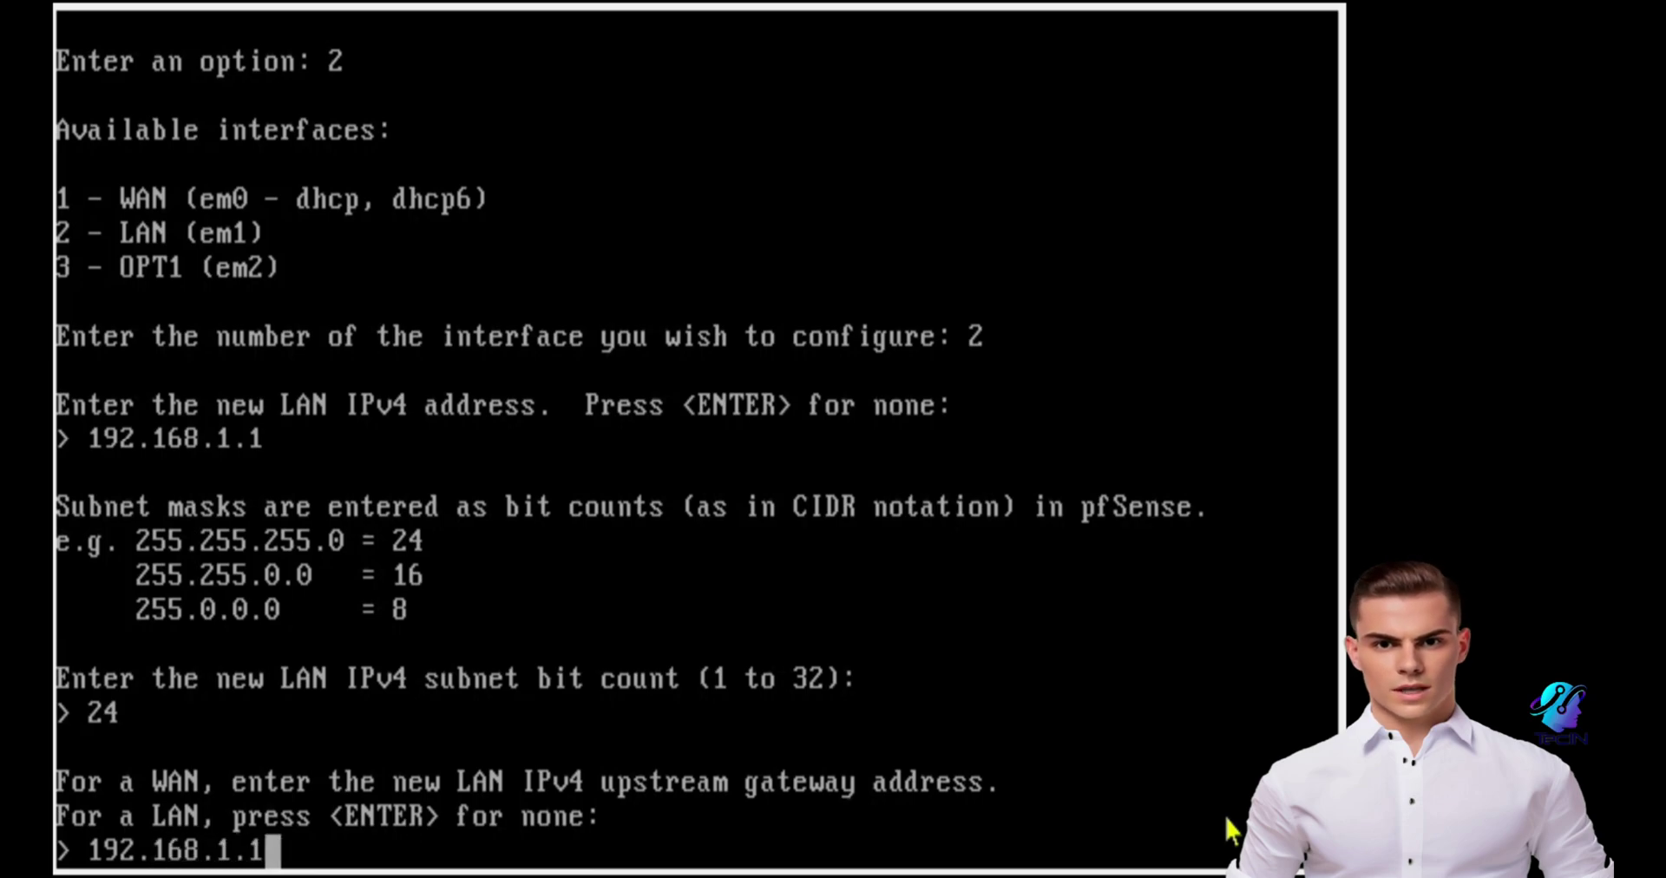
key(Return)
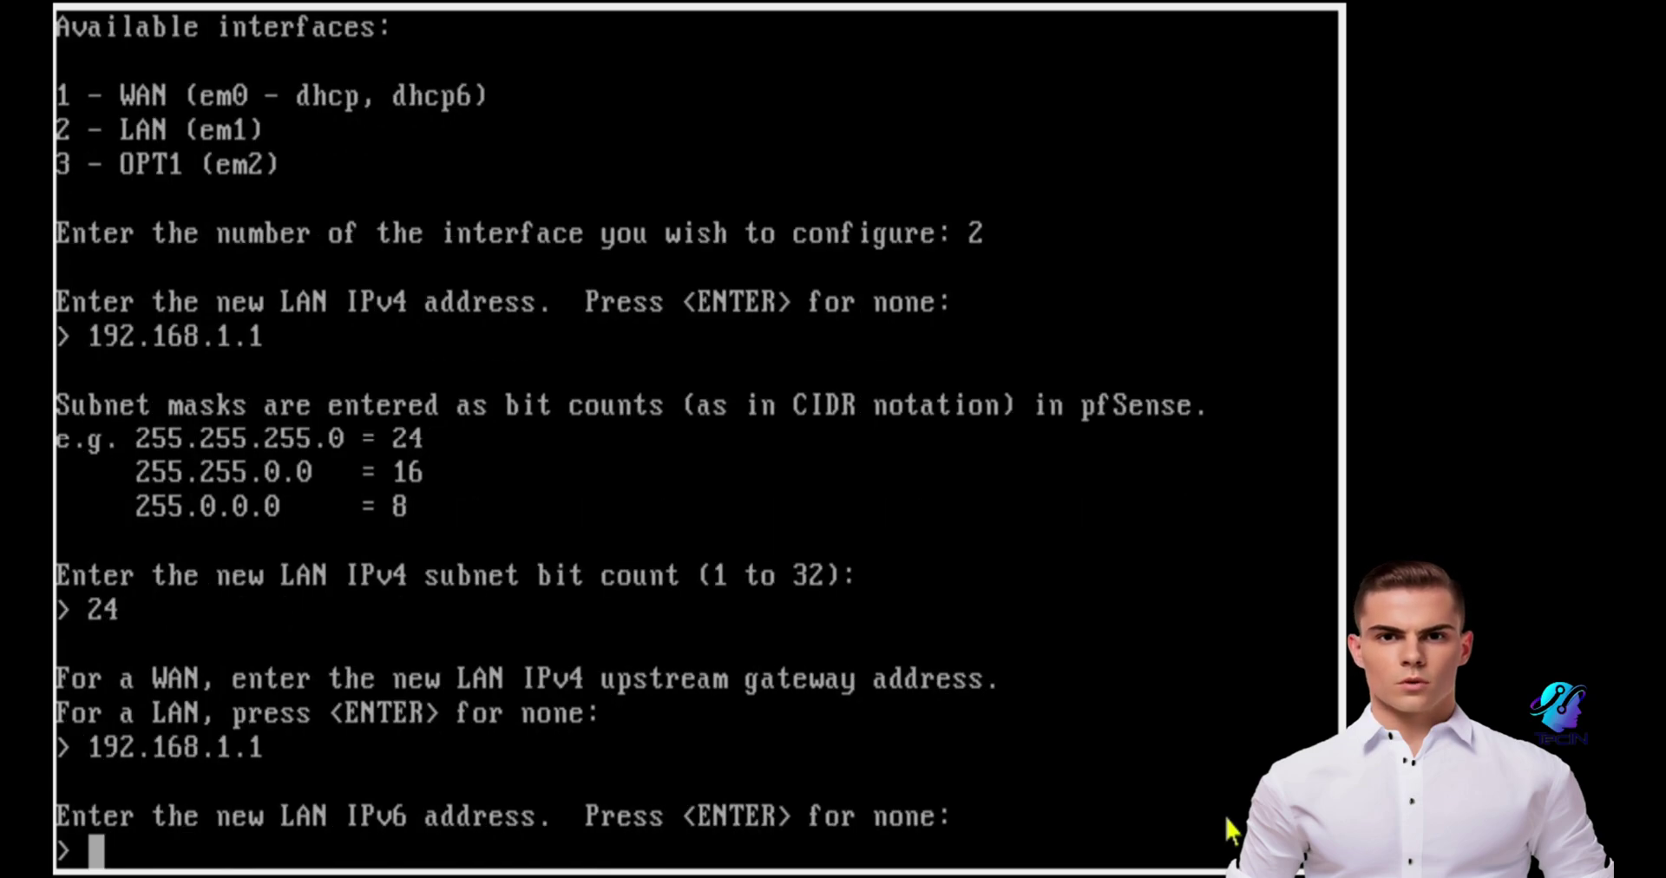
key(Return)
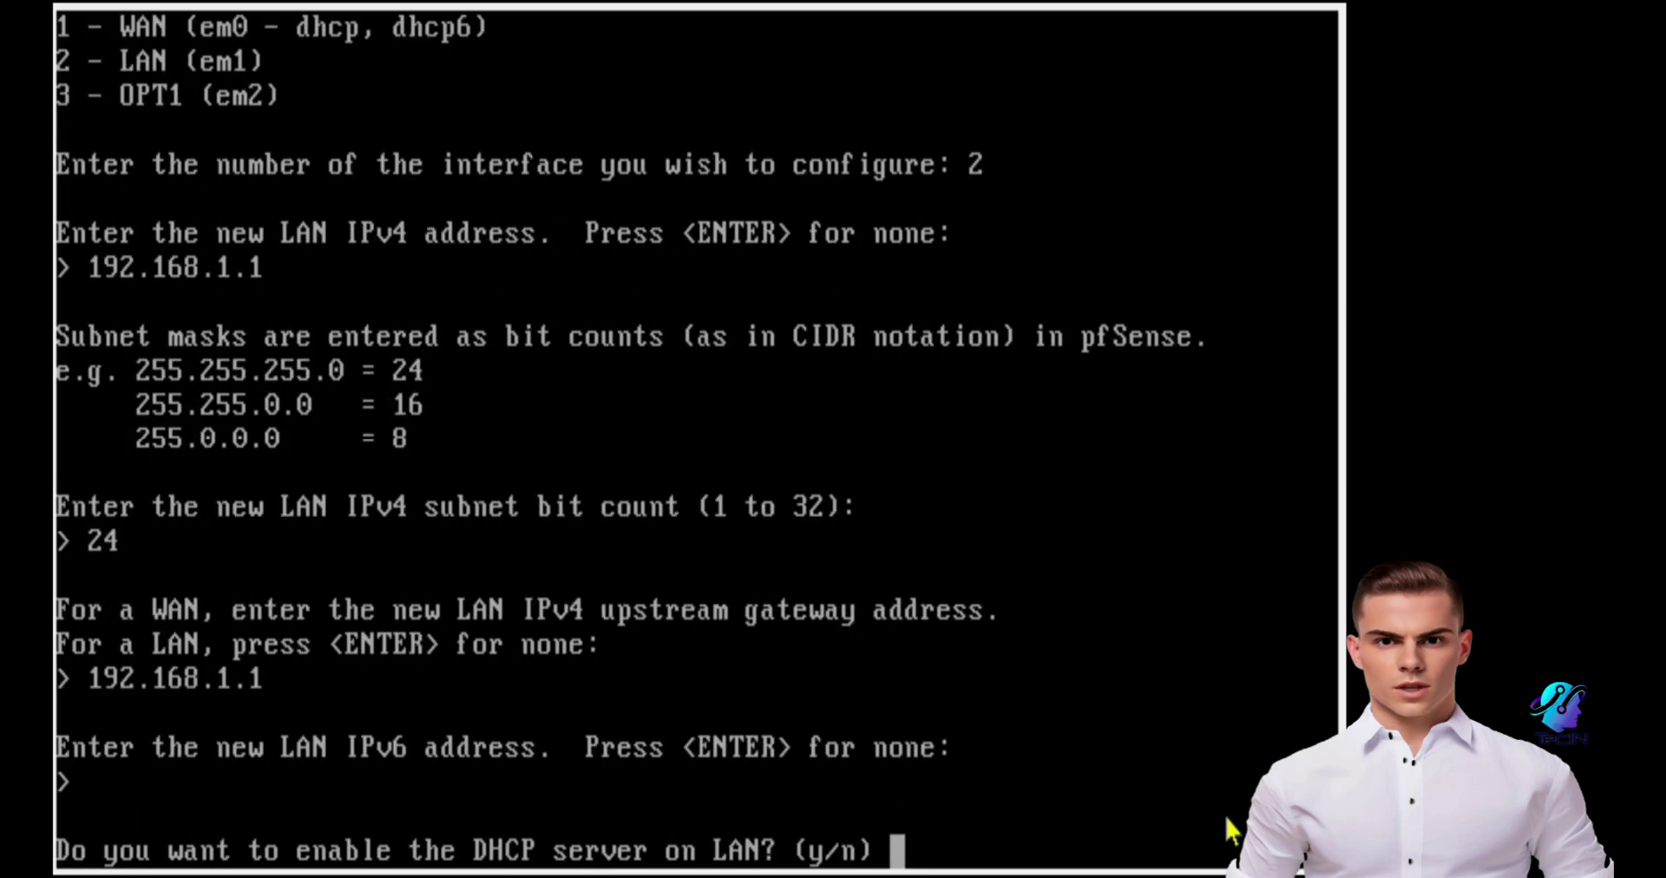
text(y)
key(Return)
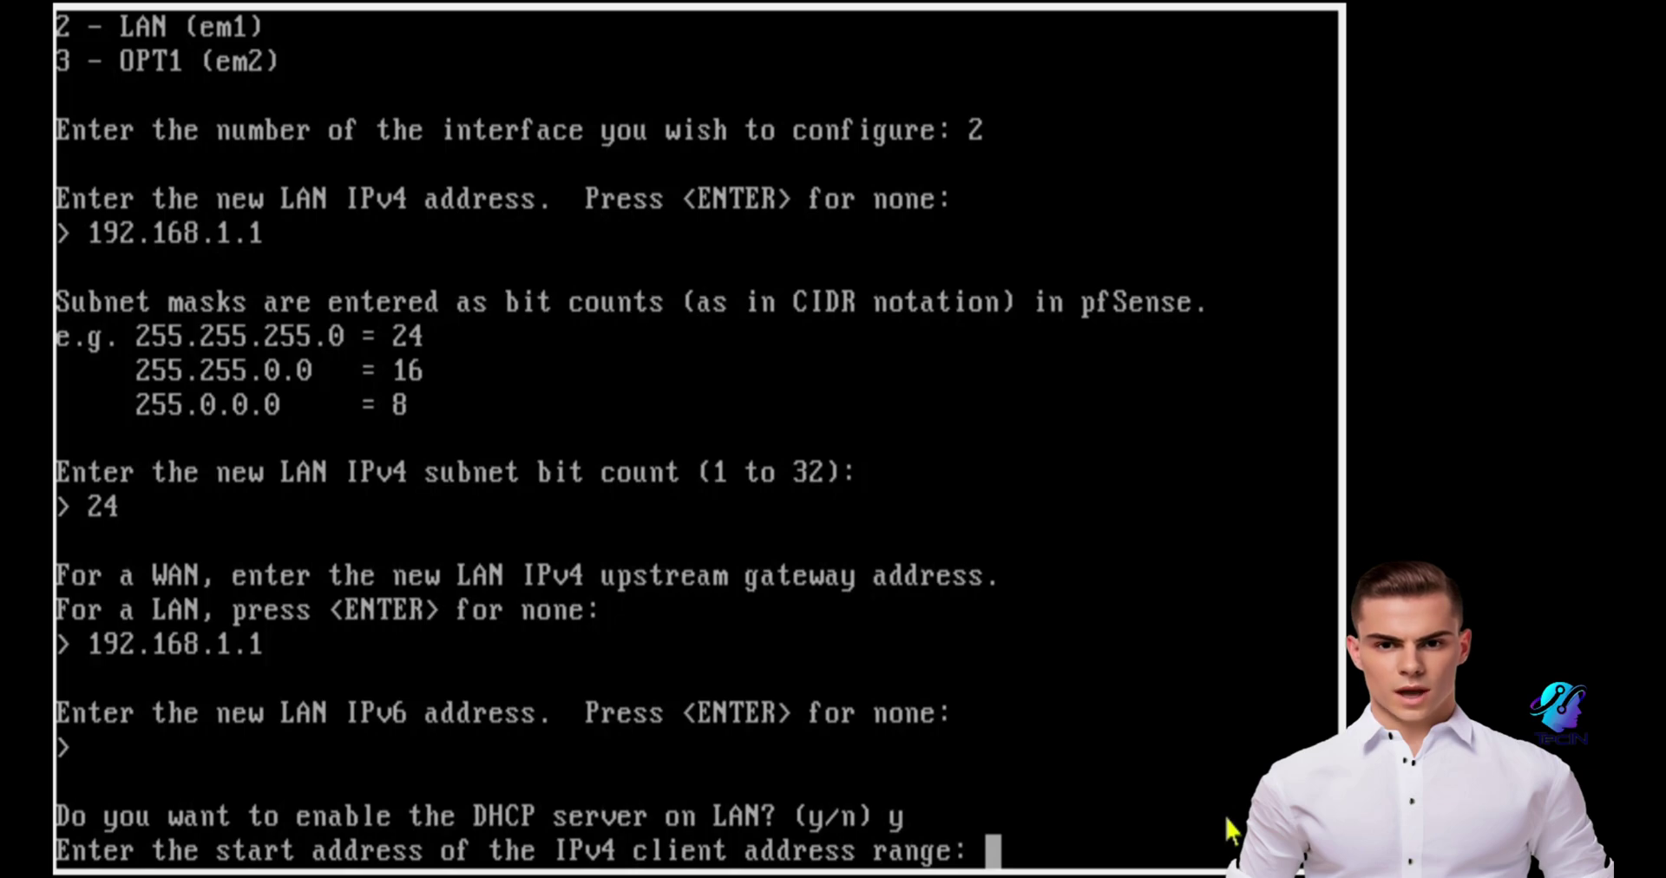
text(192.168.1.2)
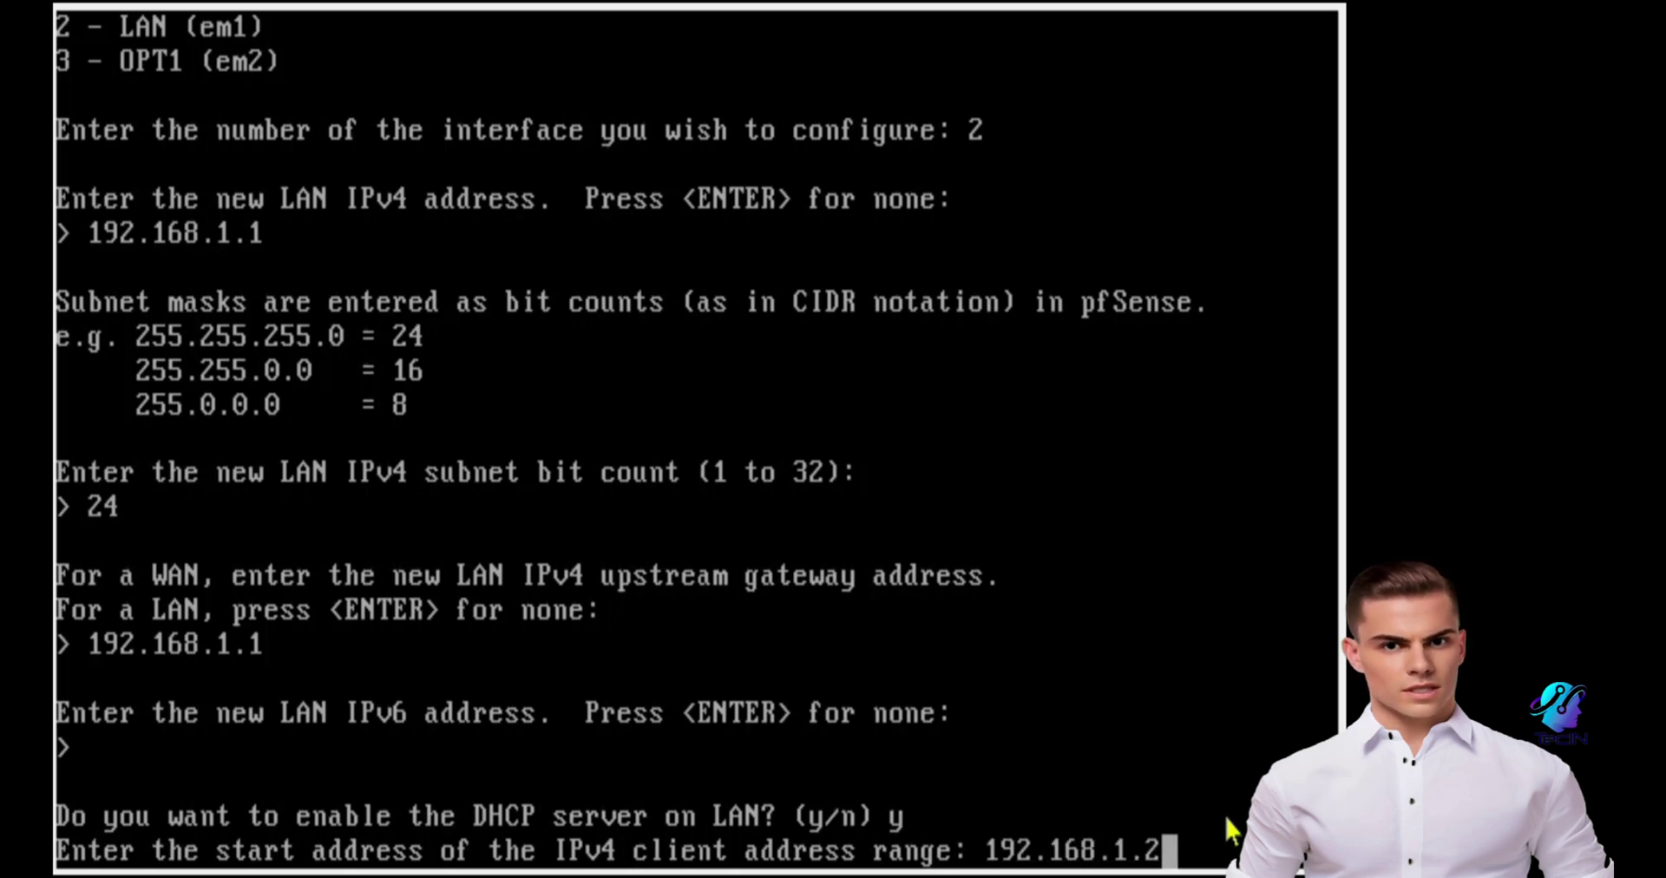
key(Return)
text(19)
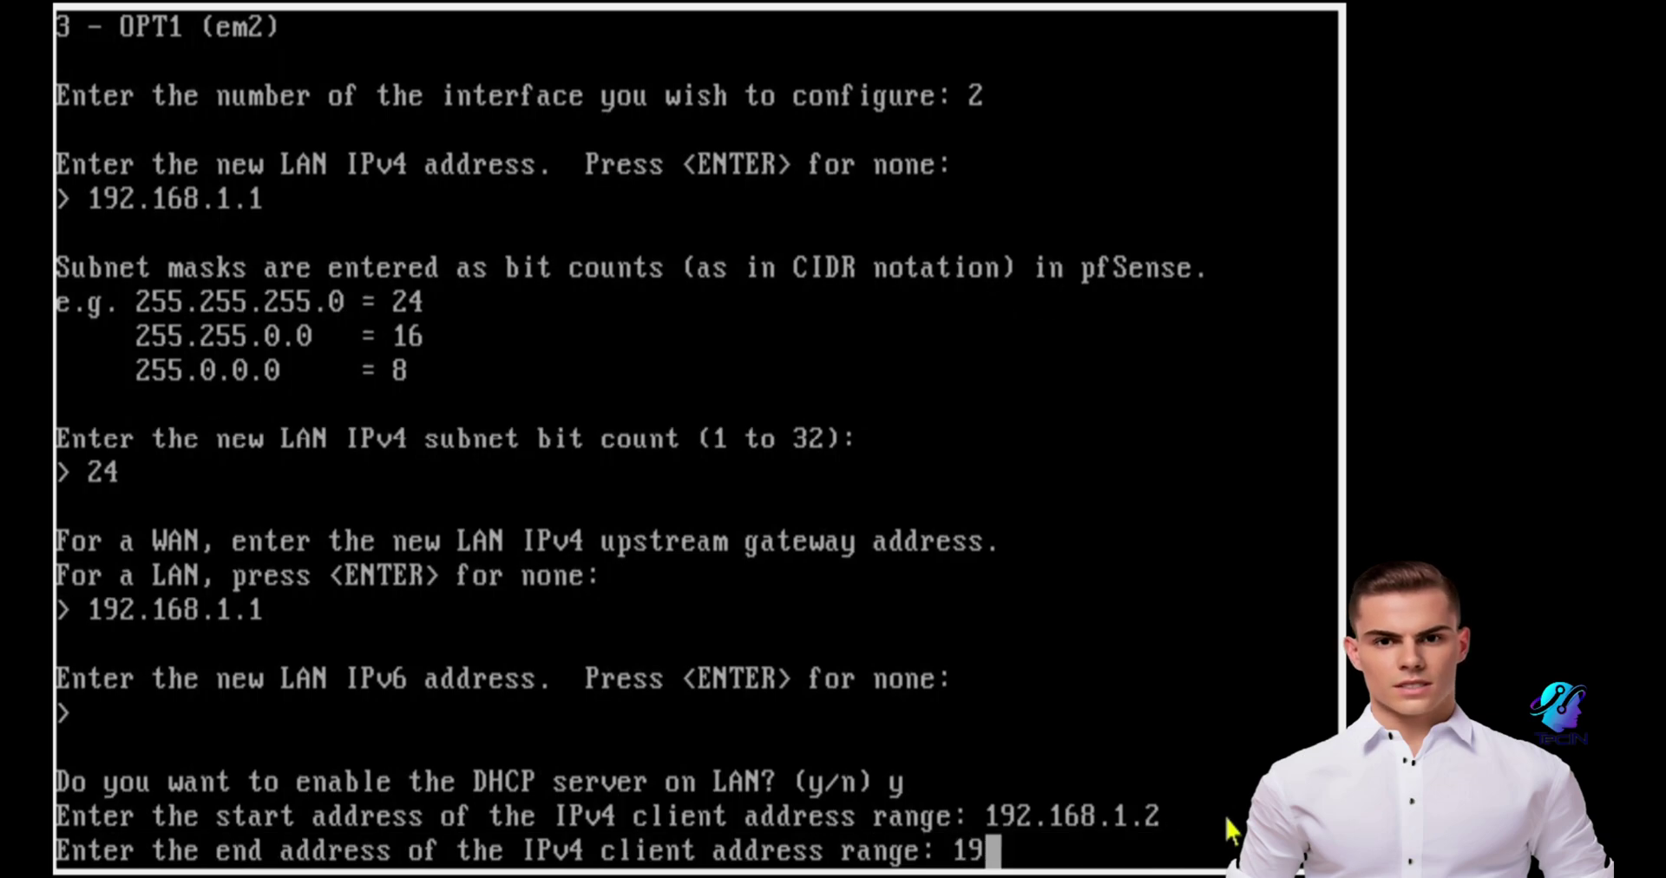
text(2.168.1)
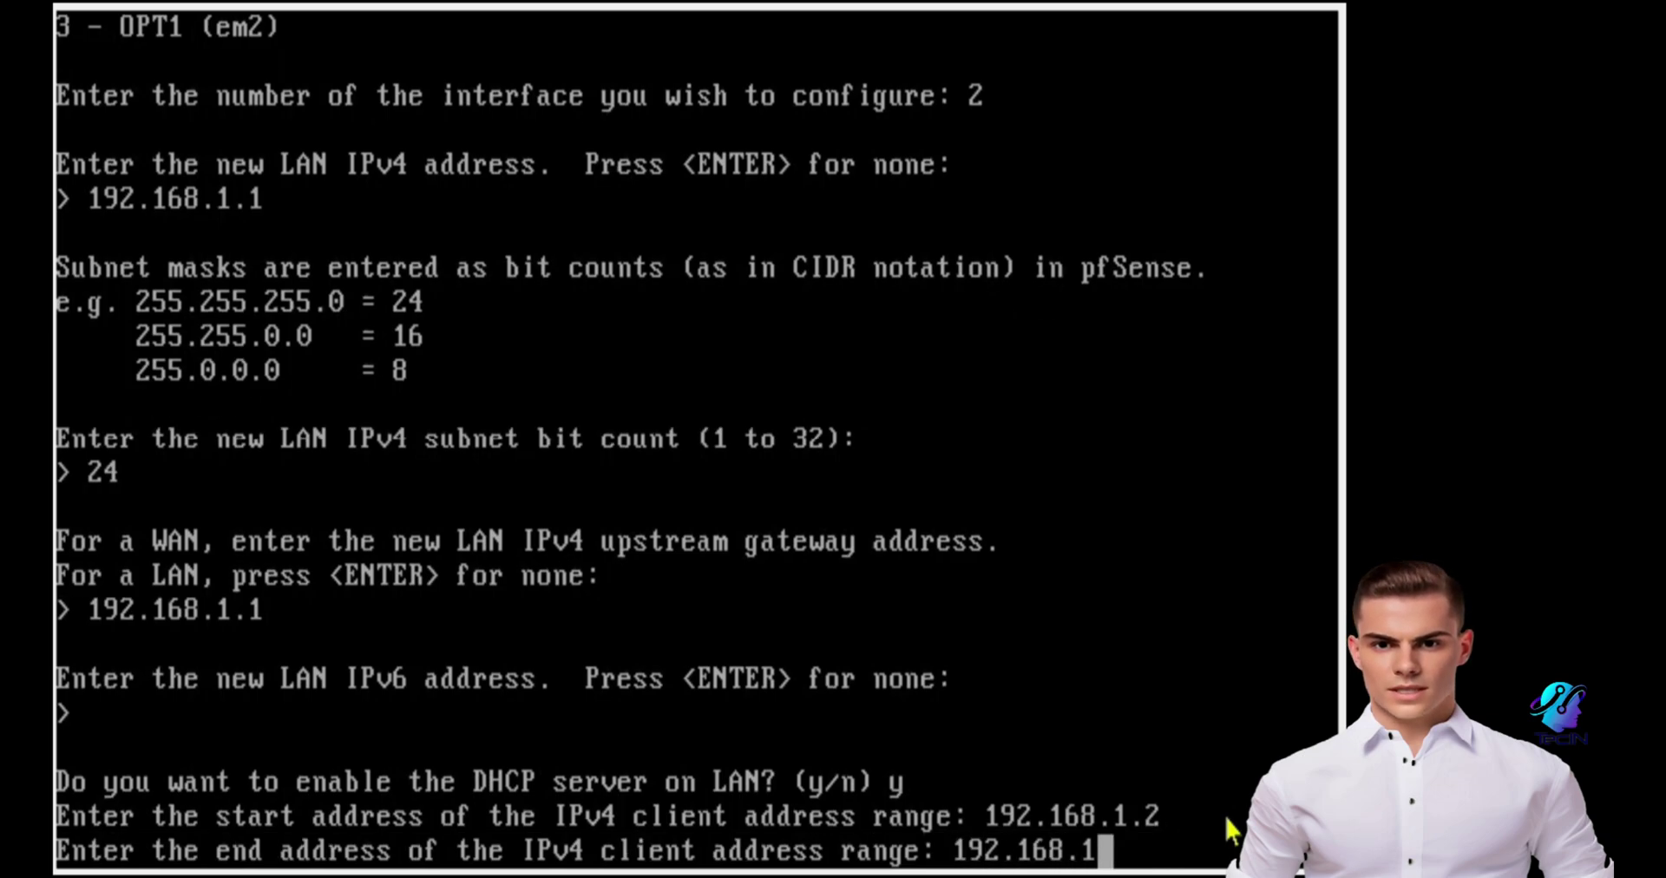
text(.100)
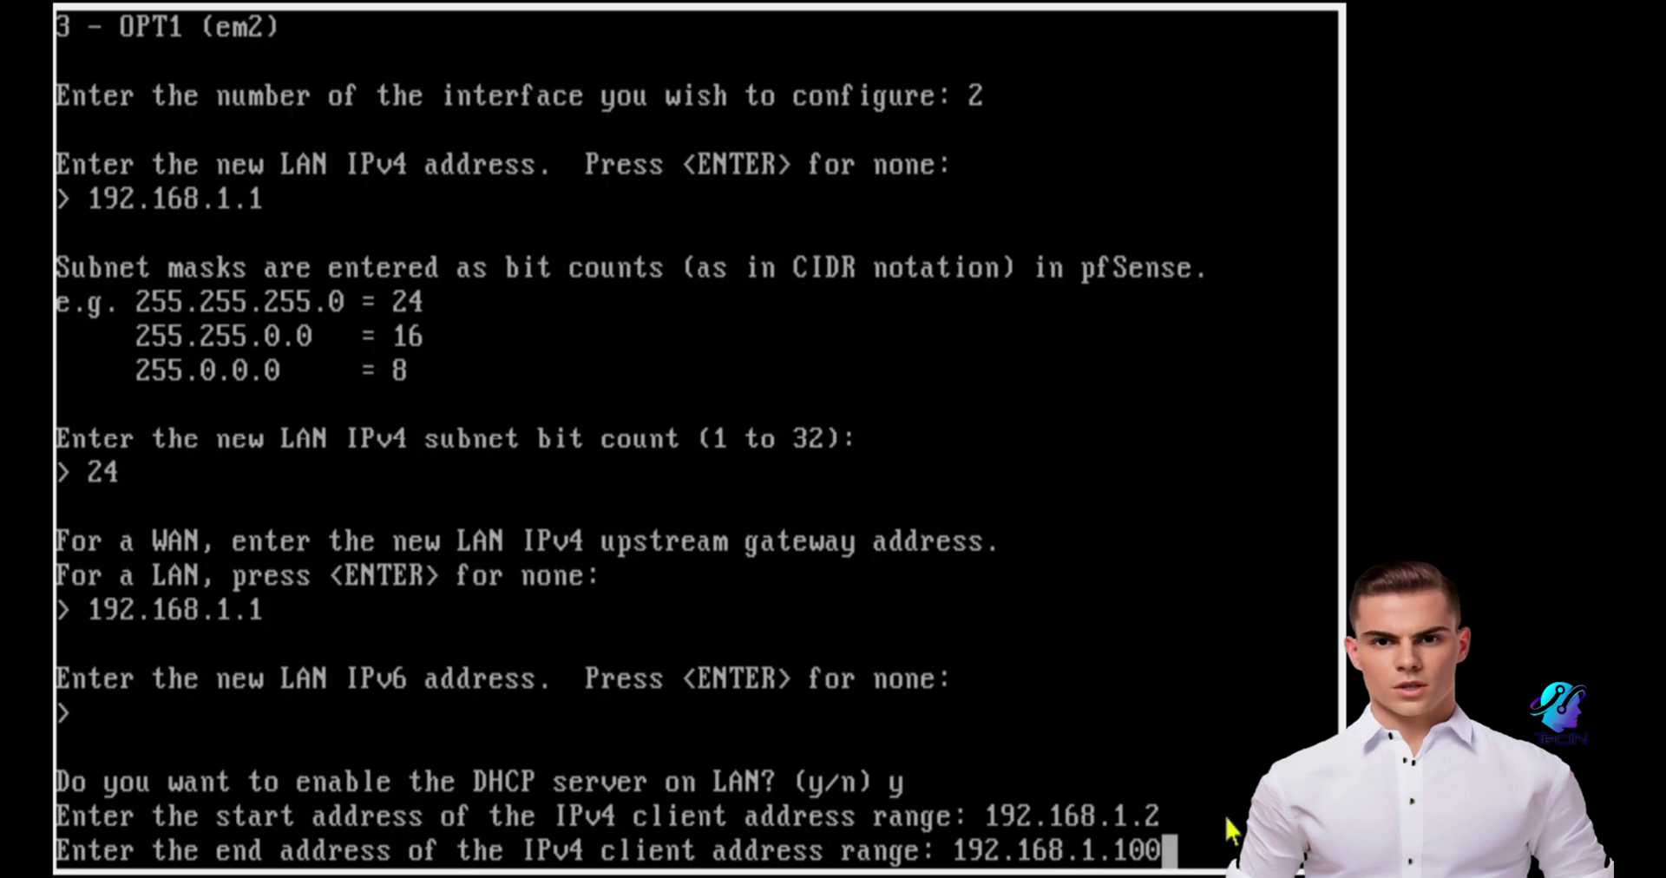
key(Return)
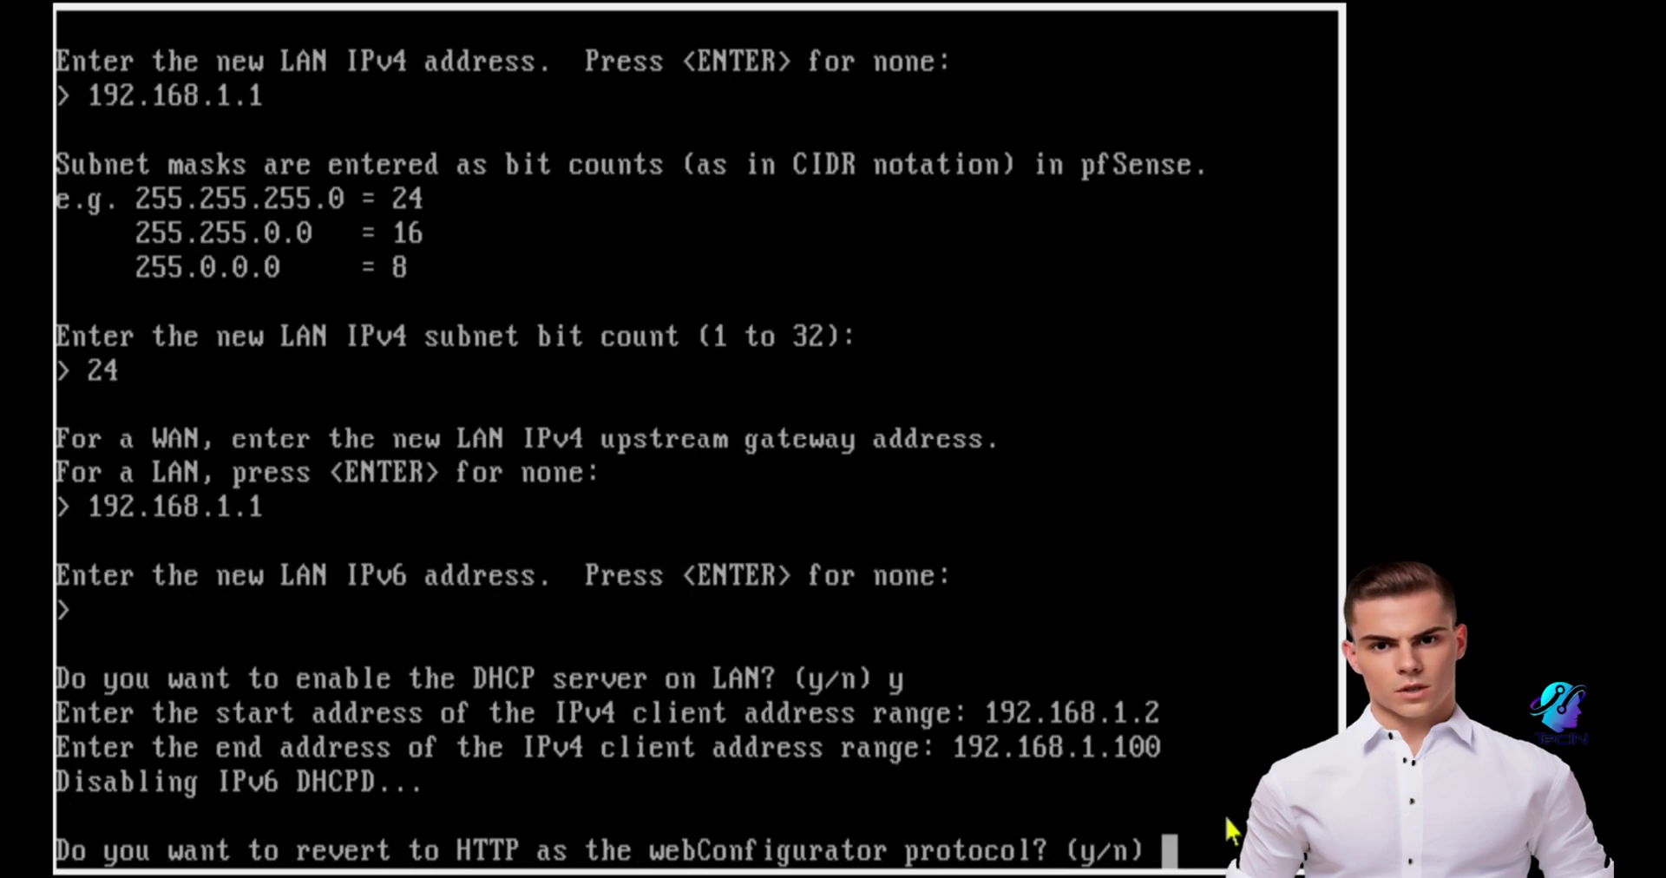
text(n)
key(Return)
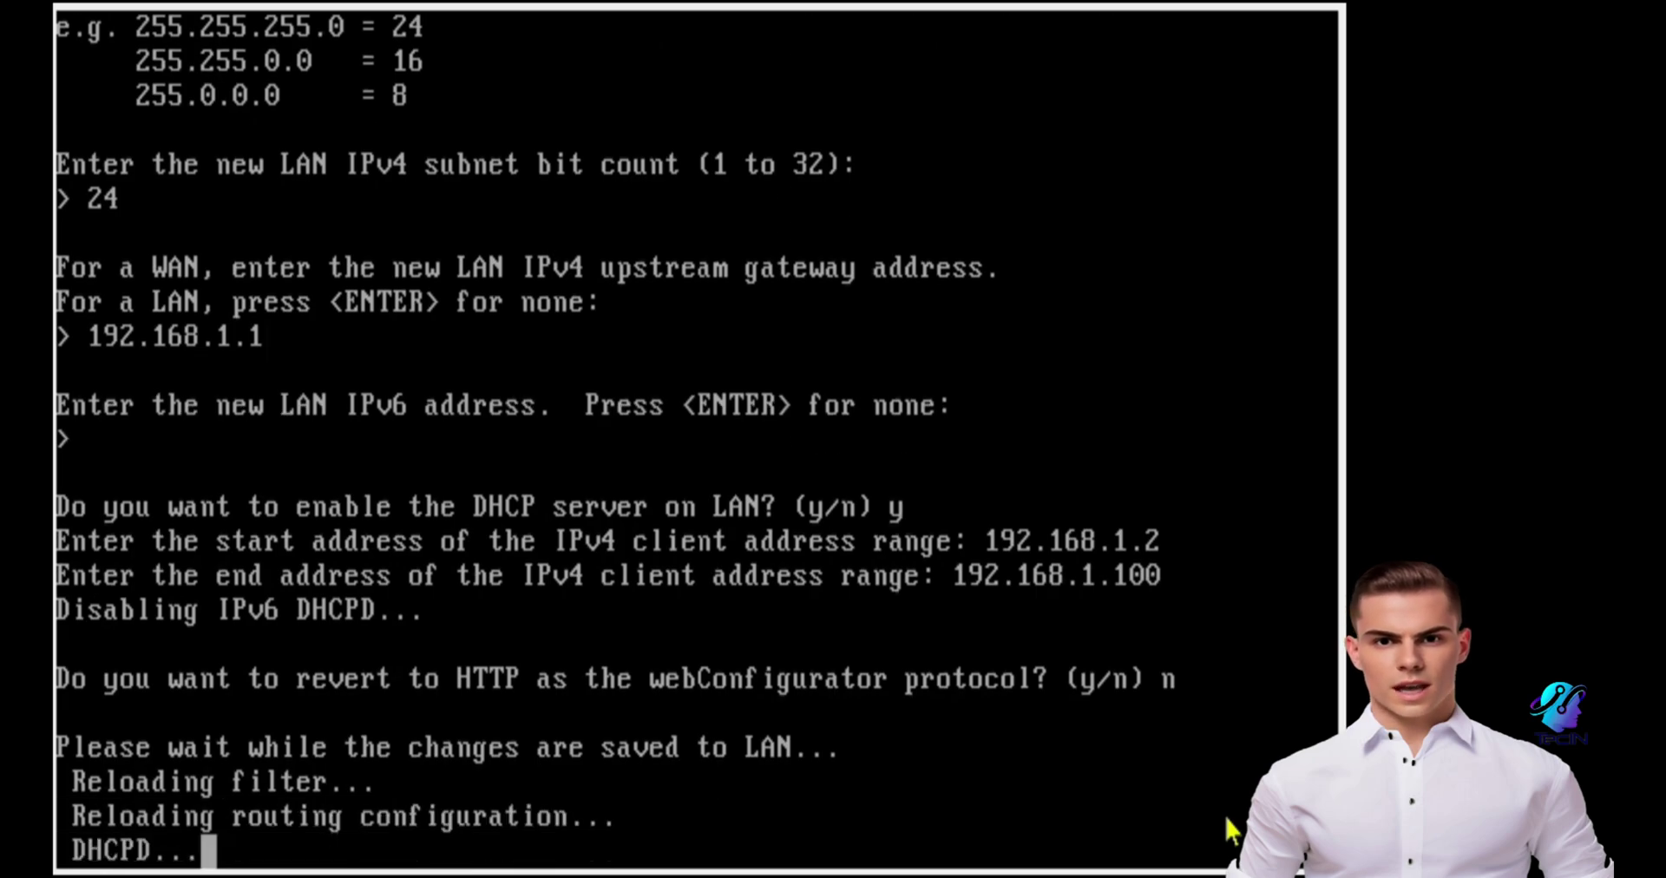
key(Return)
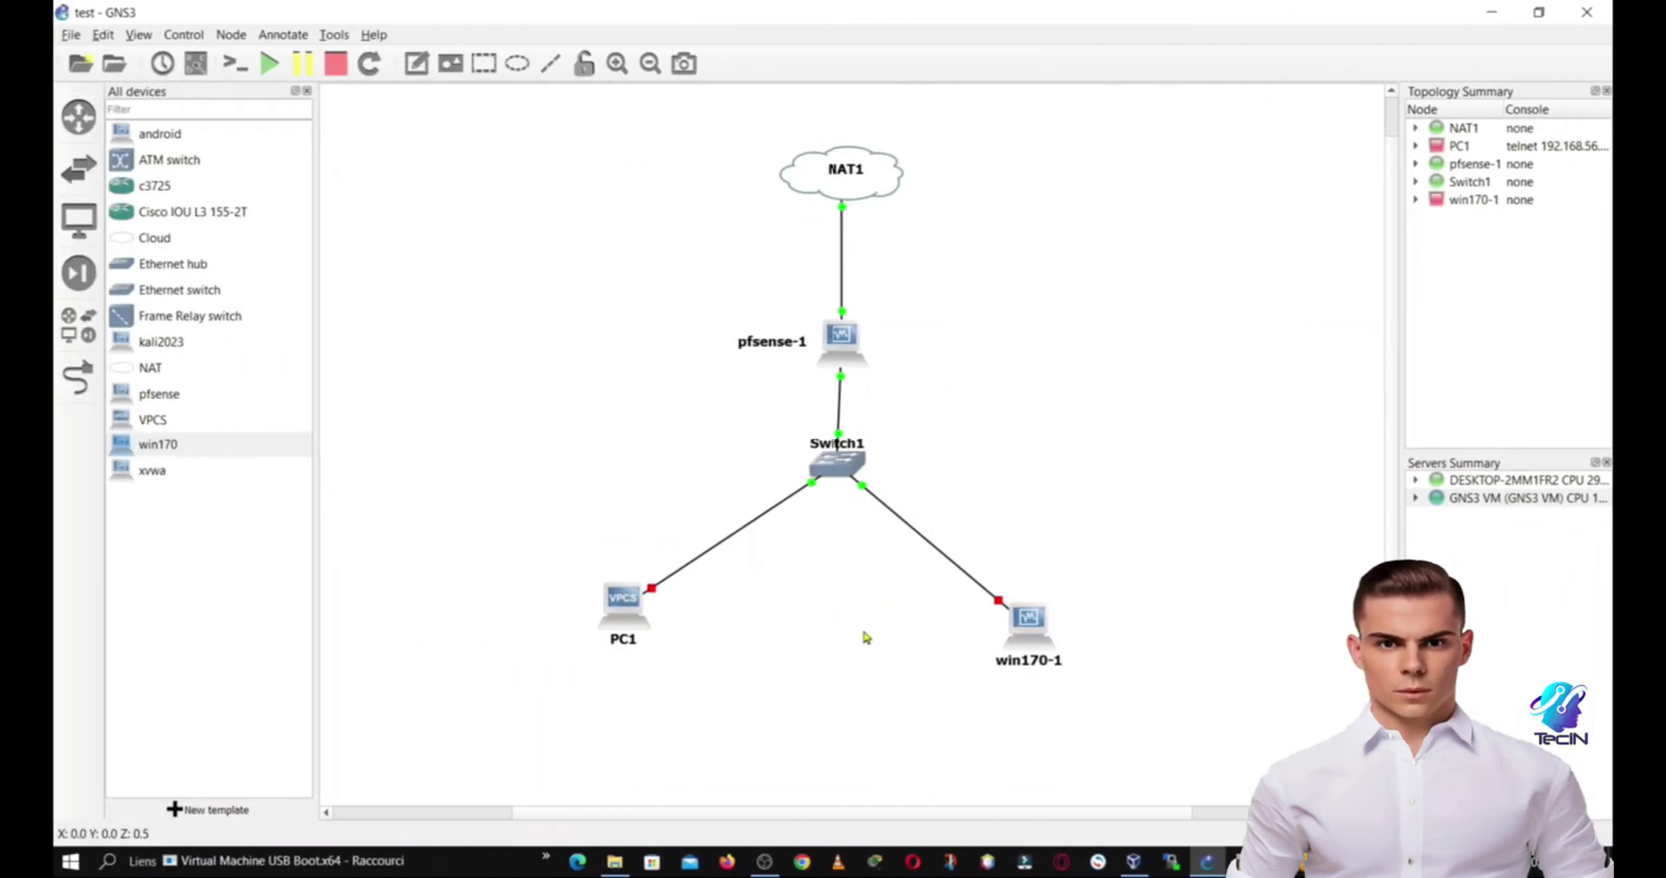
Step: Check the pfsense VM console, then return to the GNS3 topology
mouse_move(1214, 861)
click(1276, 763)
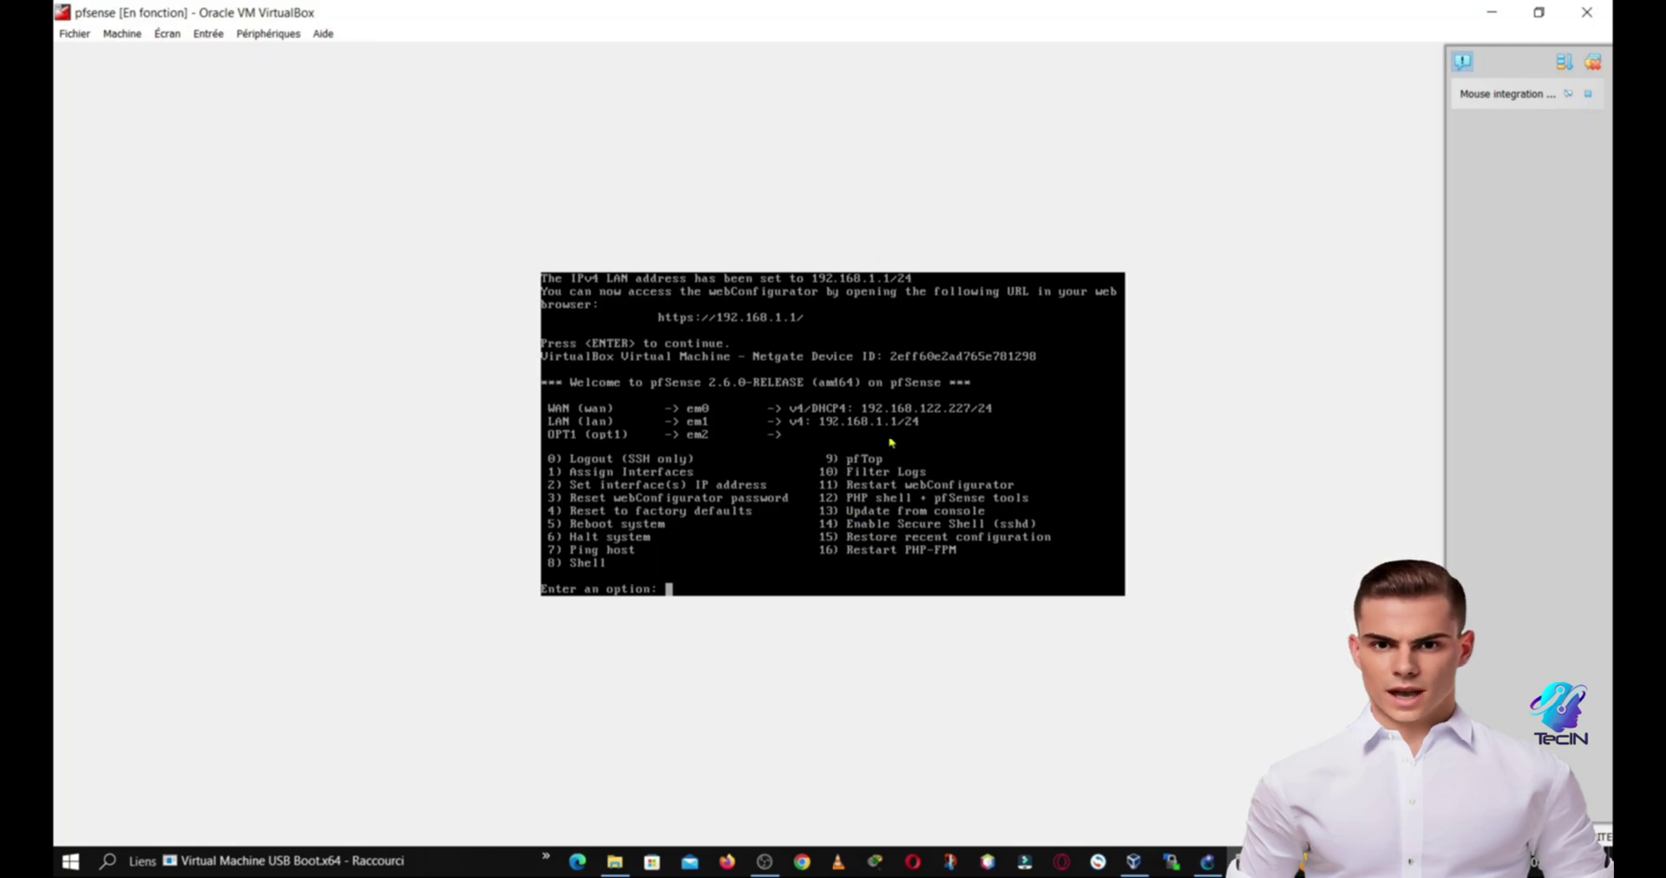
click(1486, 24)
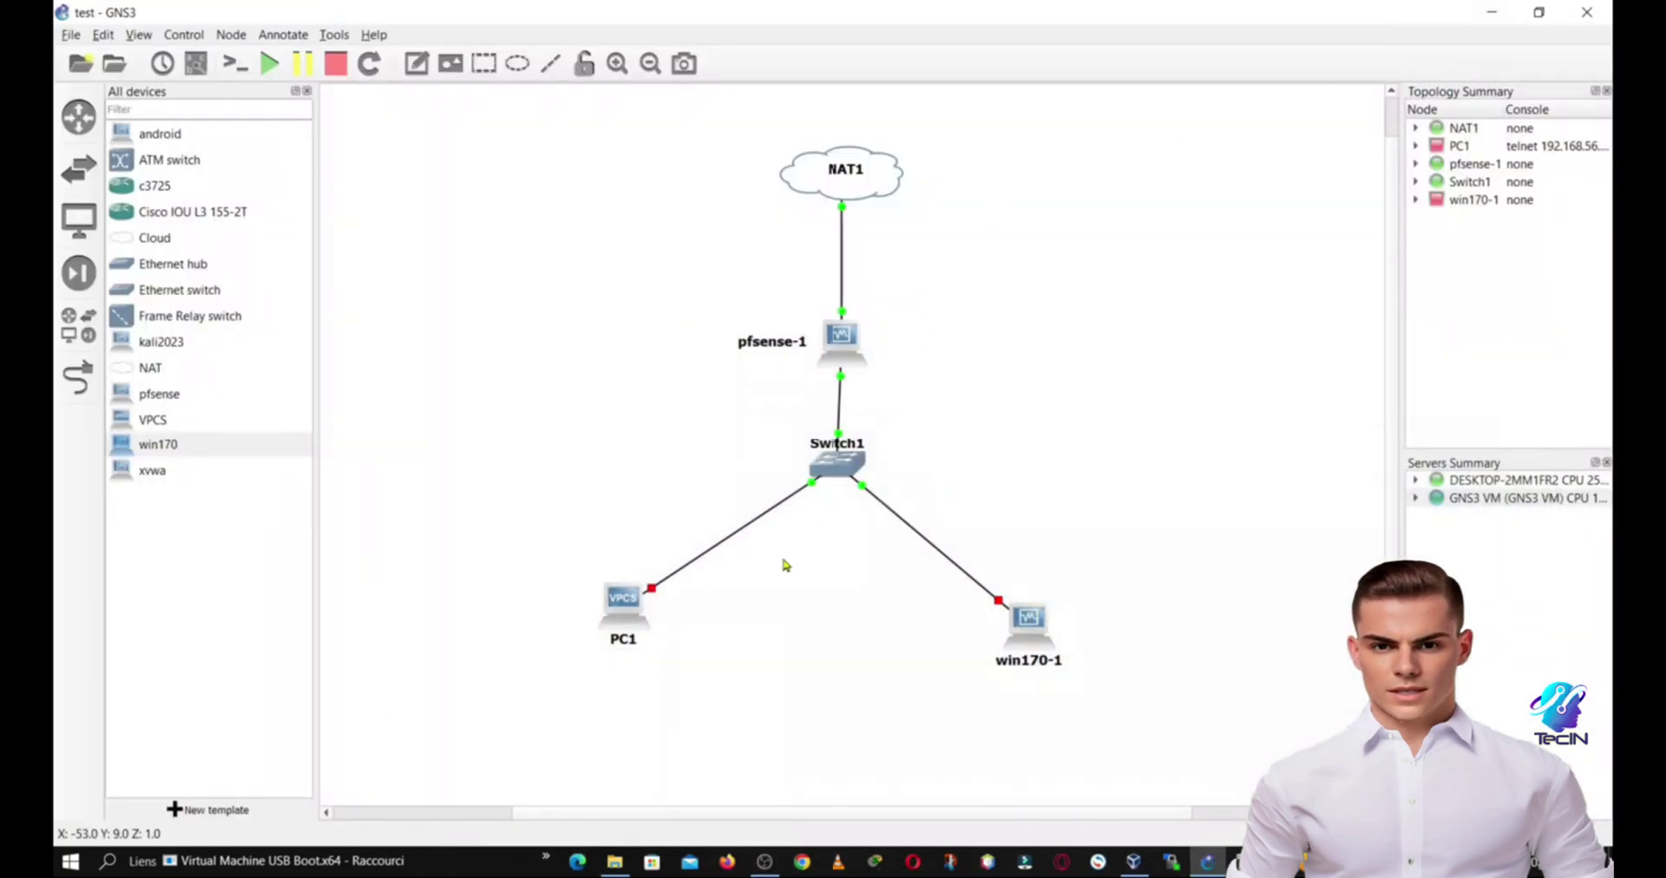
Step: Start the PC1 and win170-1 nodes from their context menus
right_click(618, 599)
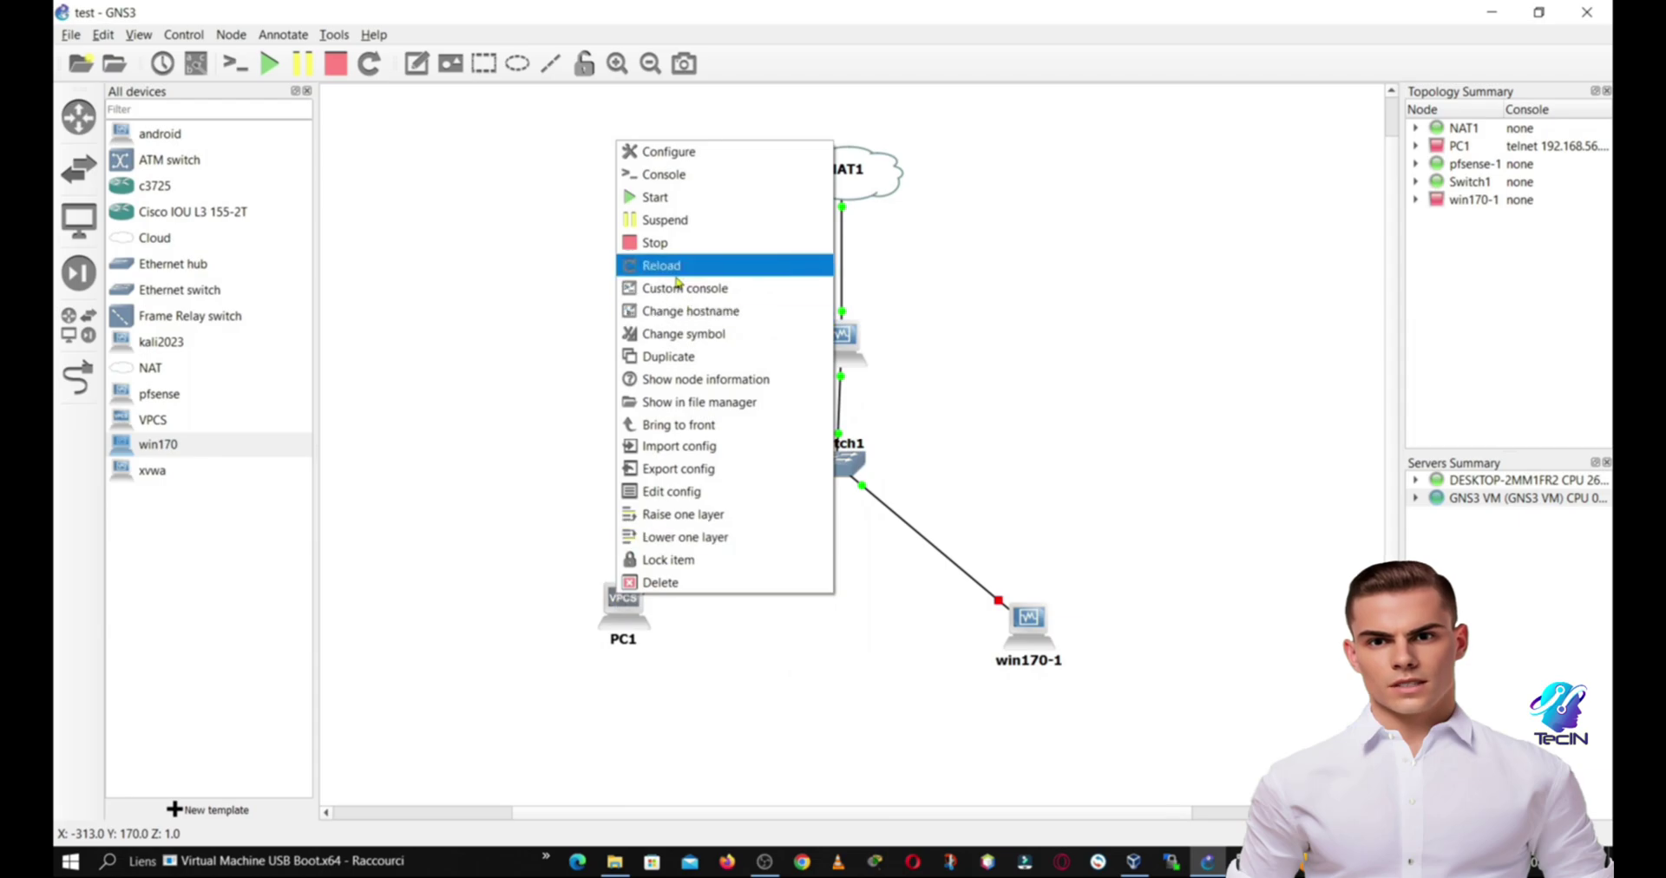
click(656, 197)
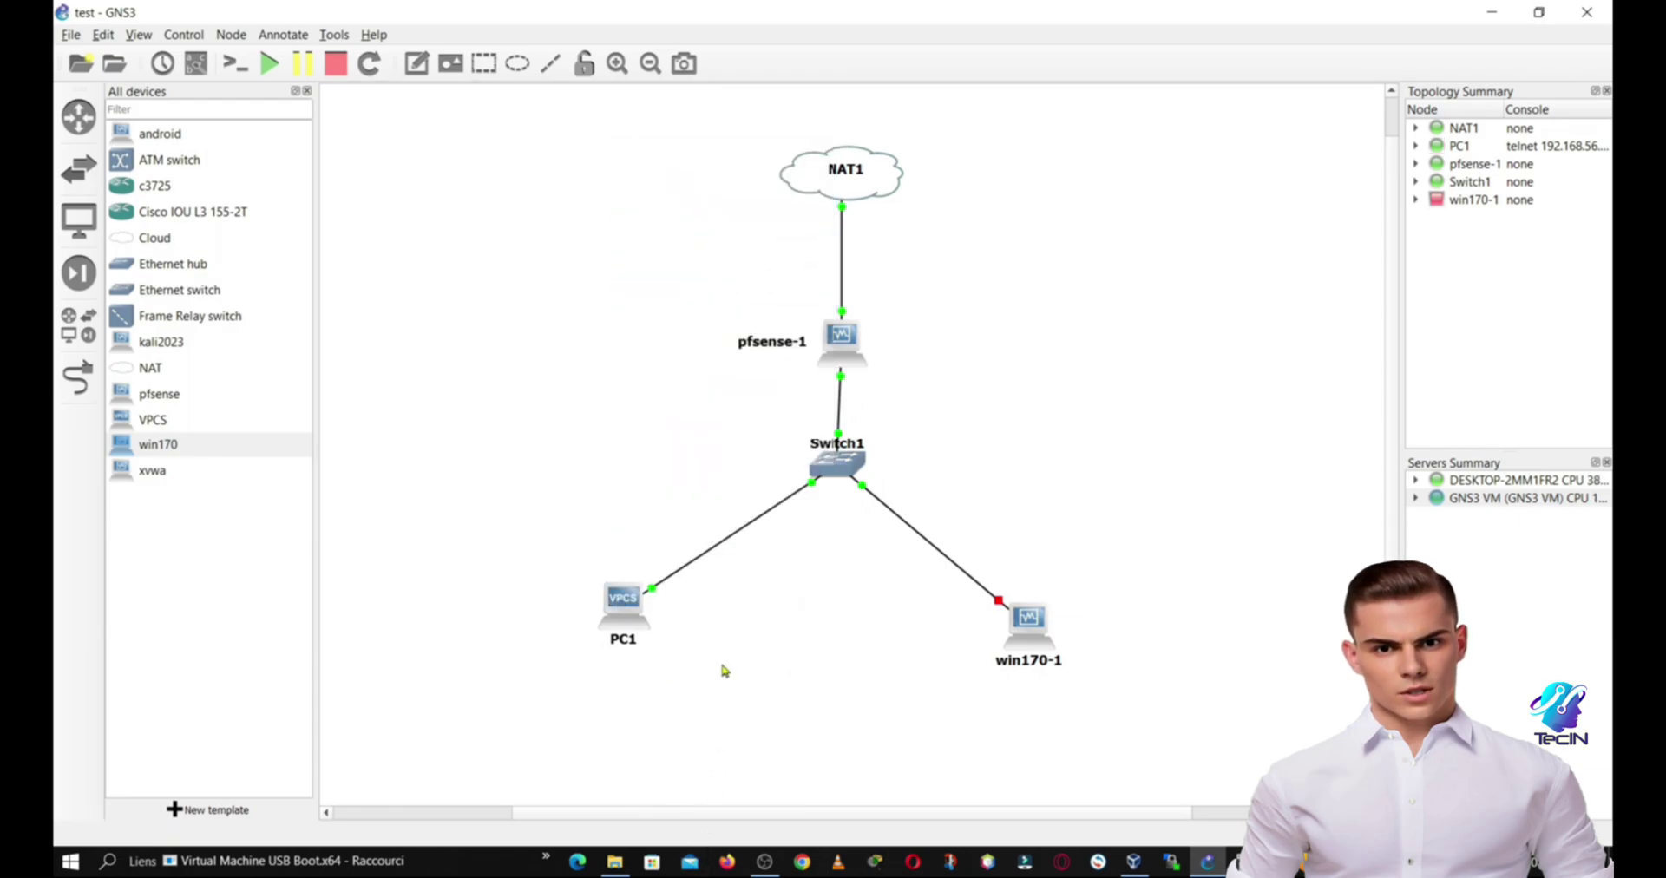
right_click(623, 600)
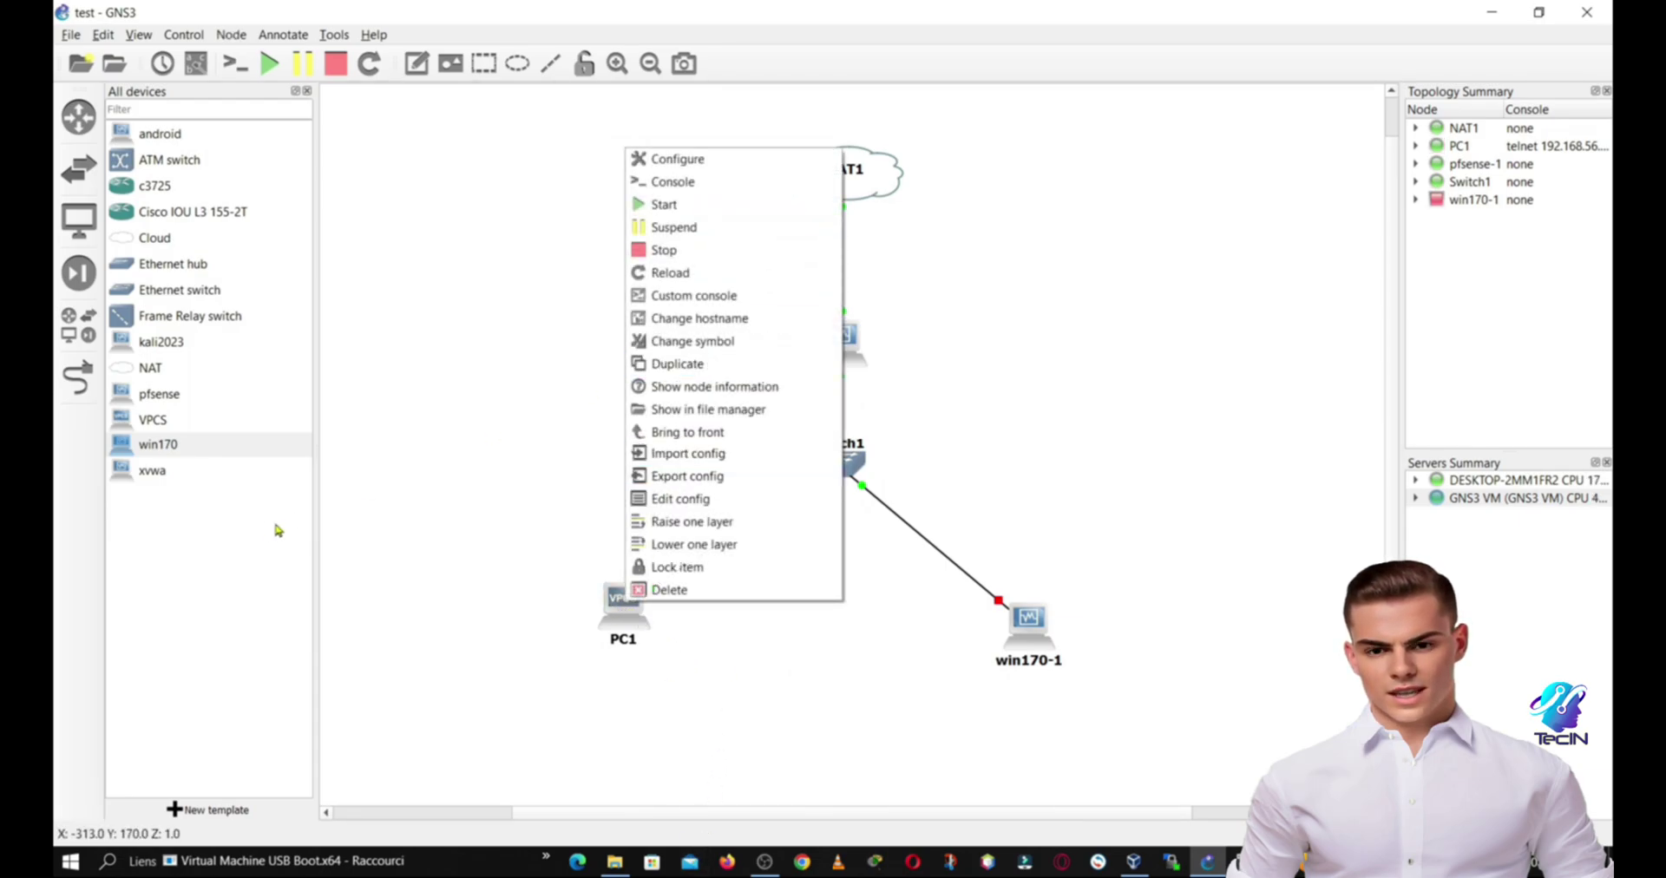
click(381, 518)
right_click(1027, 617)
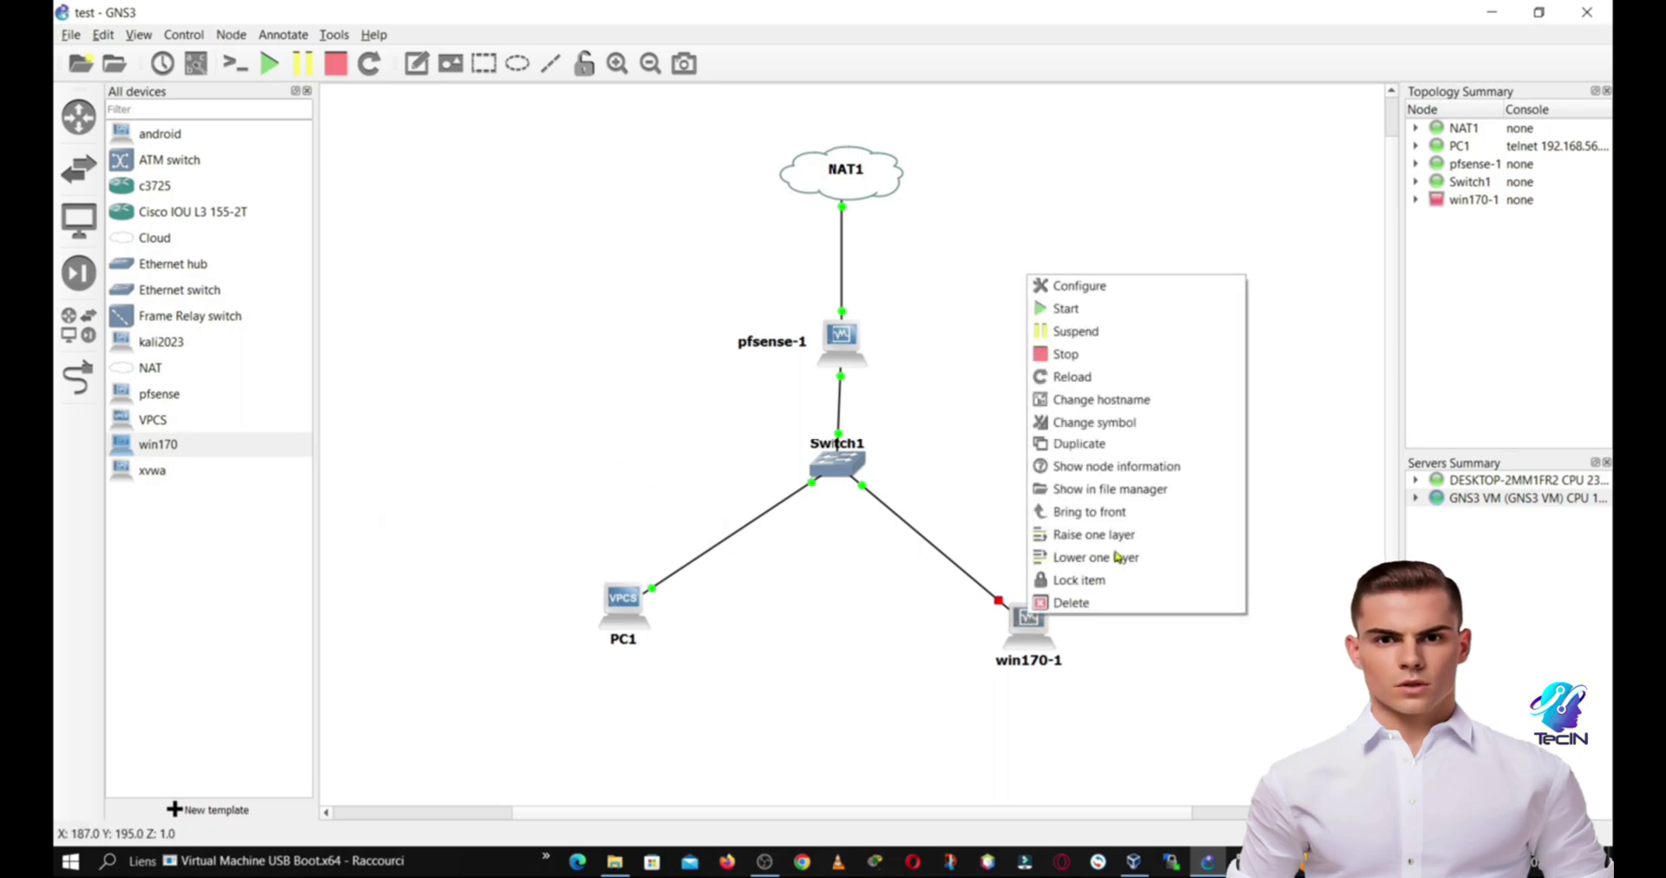
click(1085, 310)
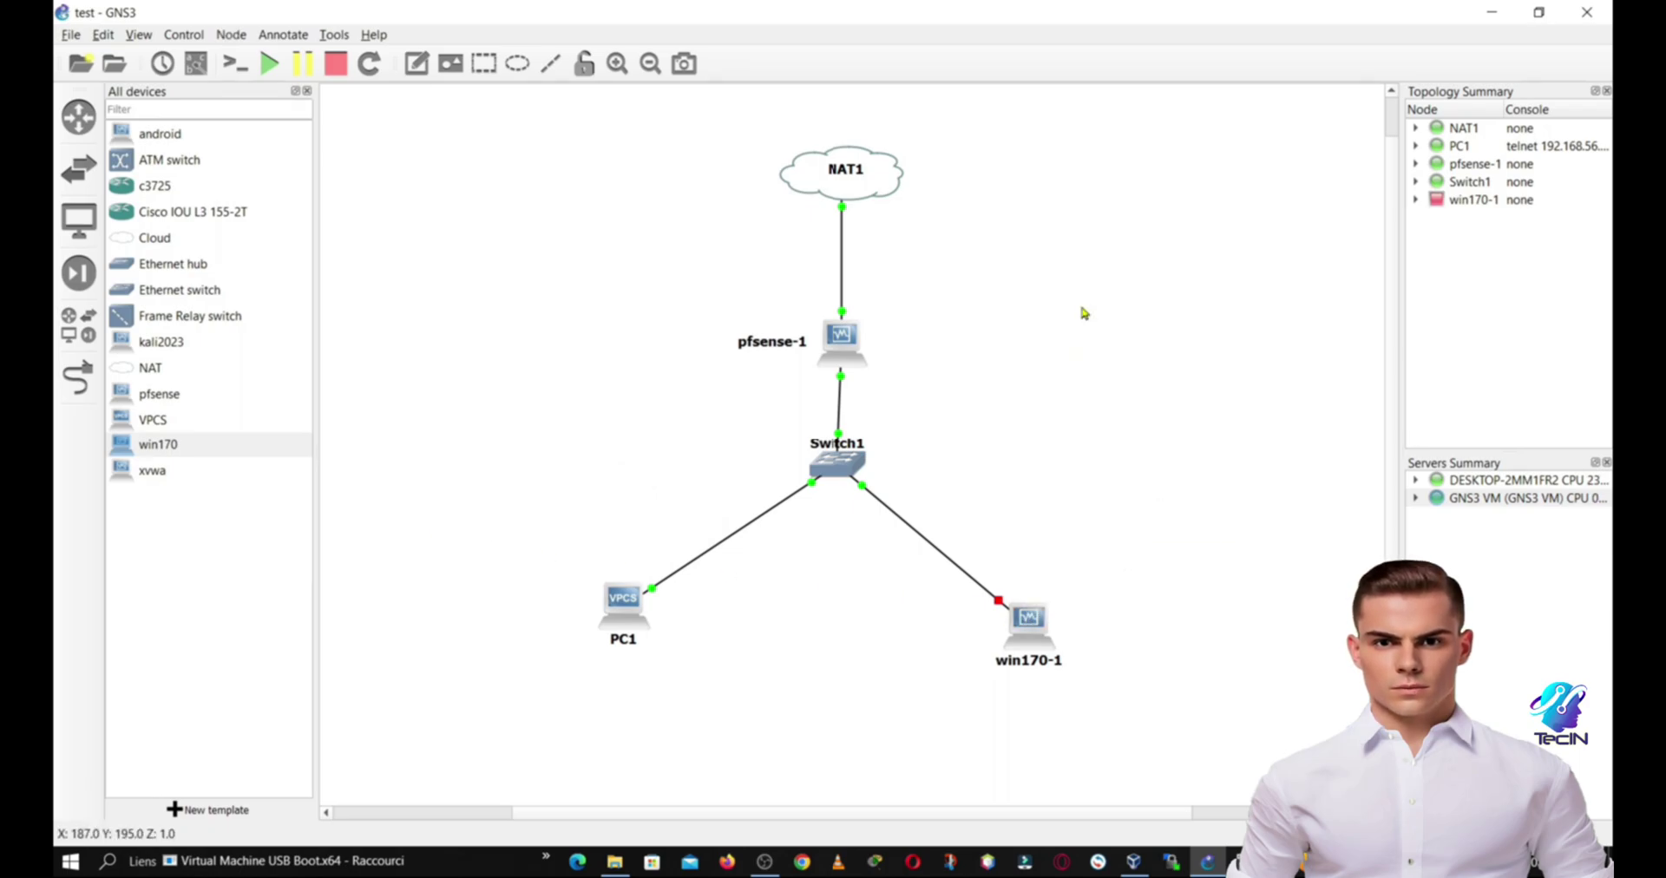
Step: Open PC1's console and run dhcp, obtaining 192.168.1.2/24
double_click(636, 597)
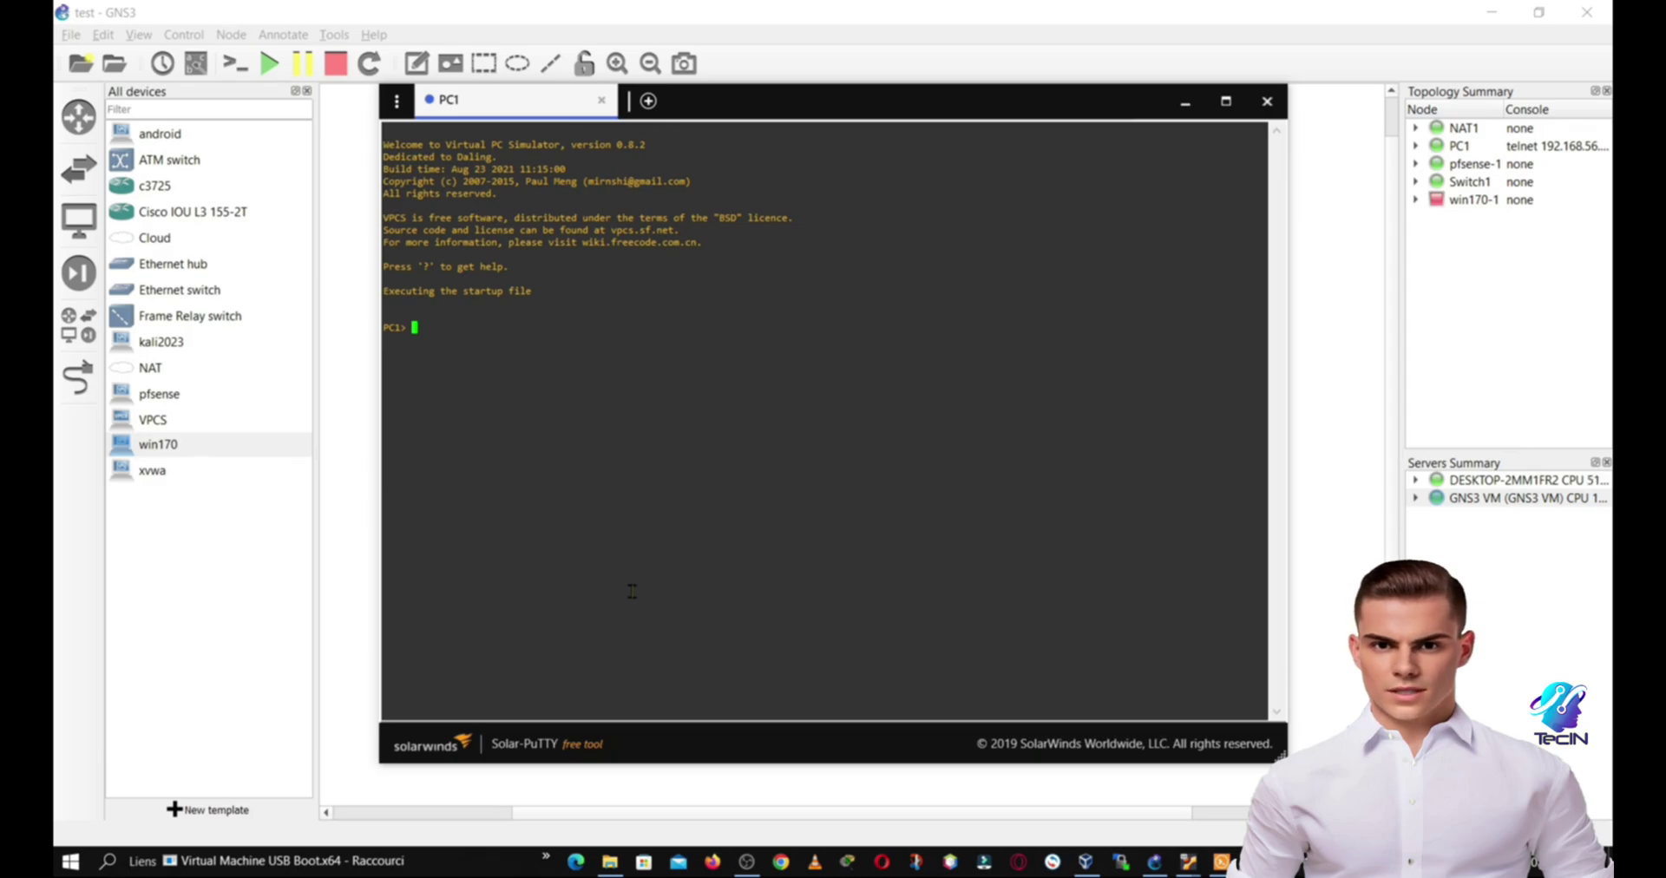
text(dhcp)
key(Return)
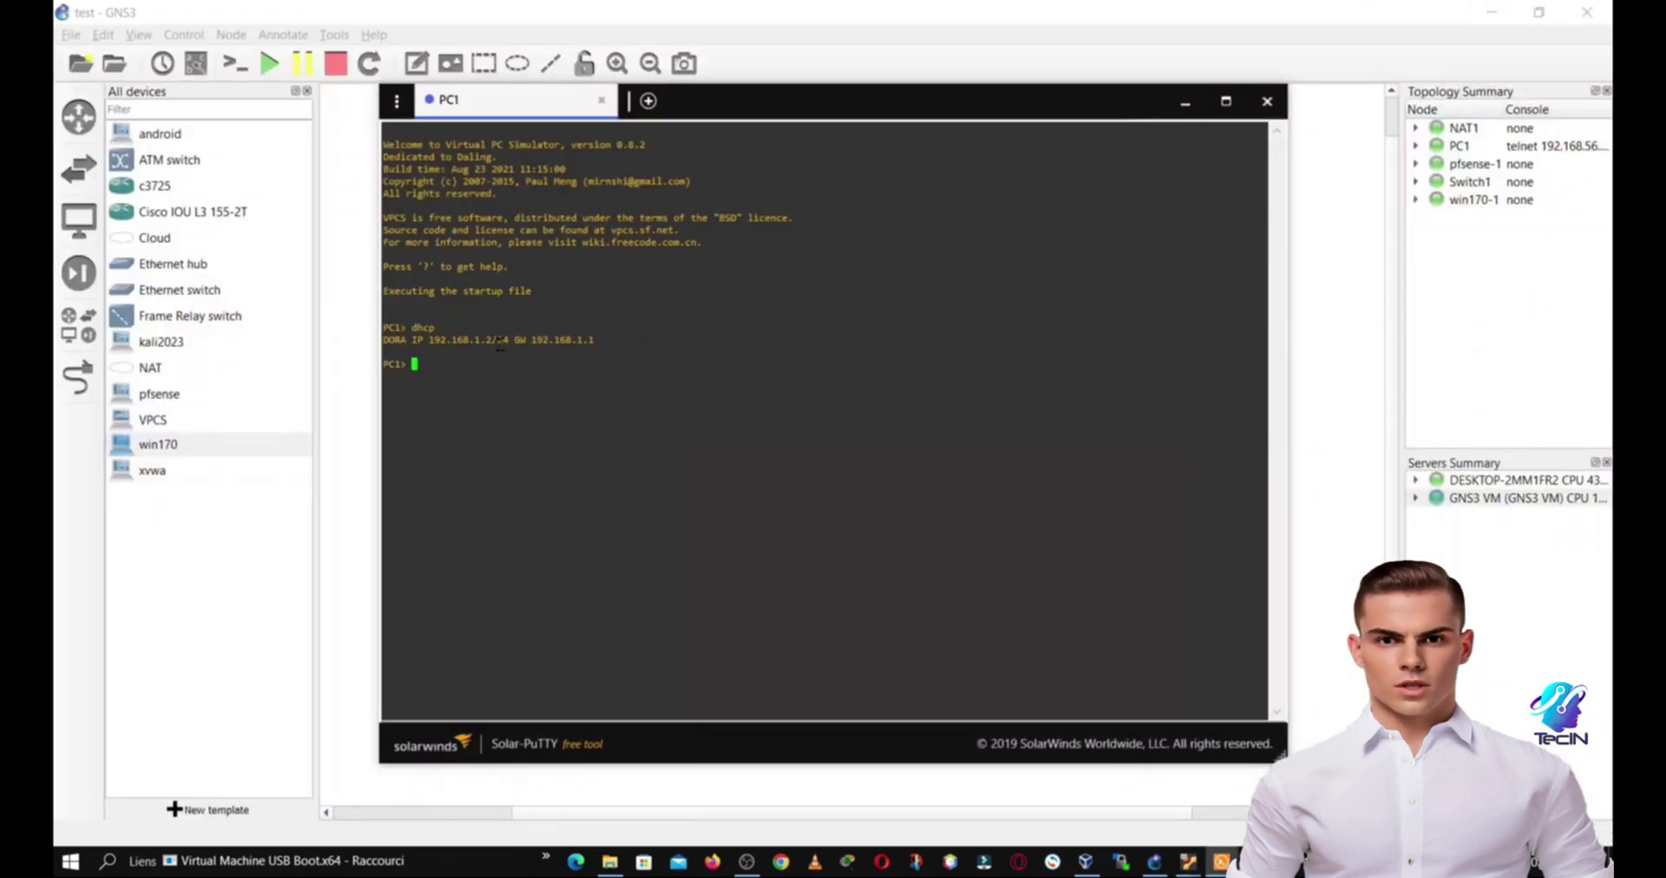
drag(514, 339, 424, 339)
triple_click(610, 339)
click(512, 393)
Step: Ping 8.8.8.8 from PC1, then close its console
text(ping)
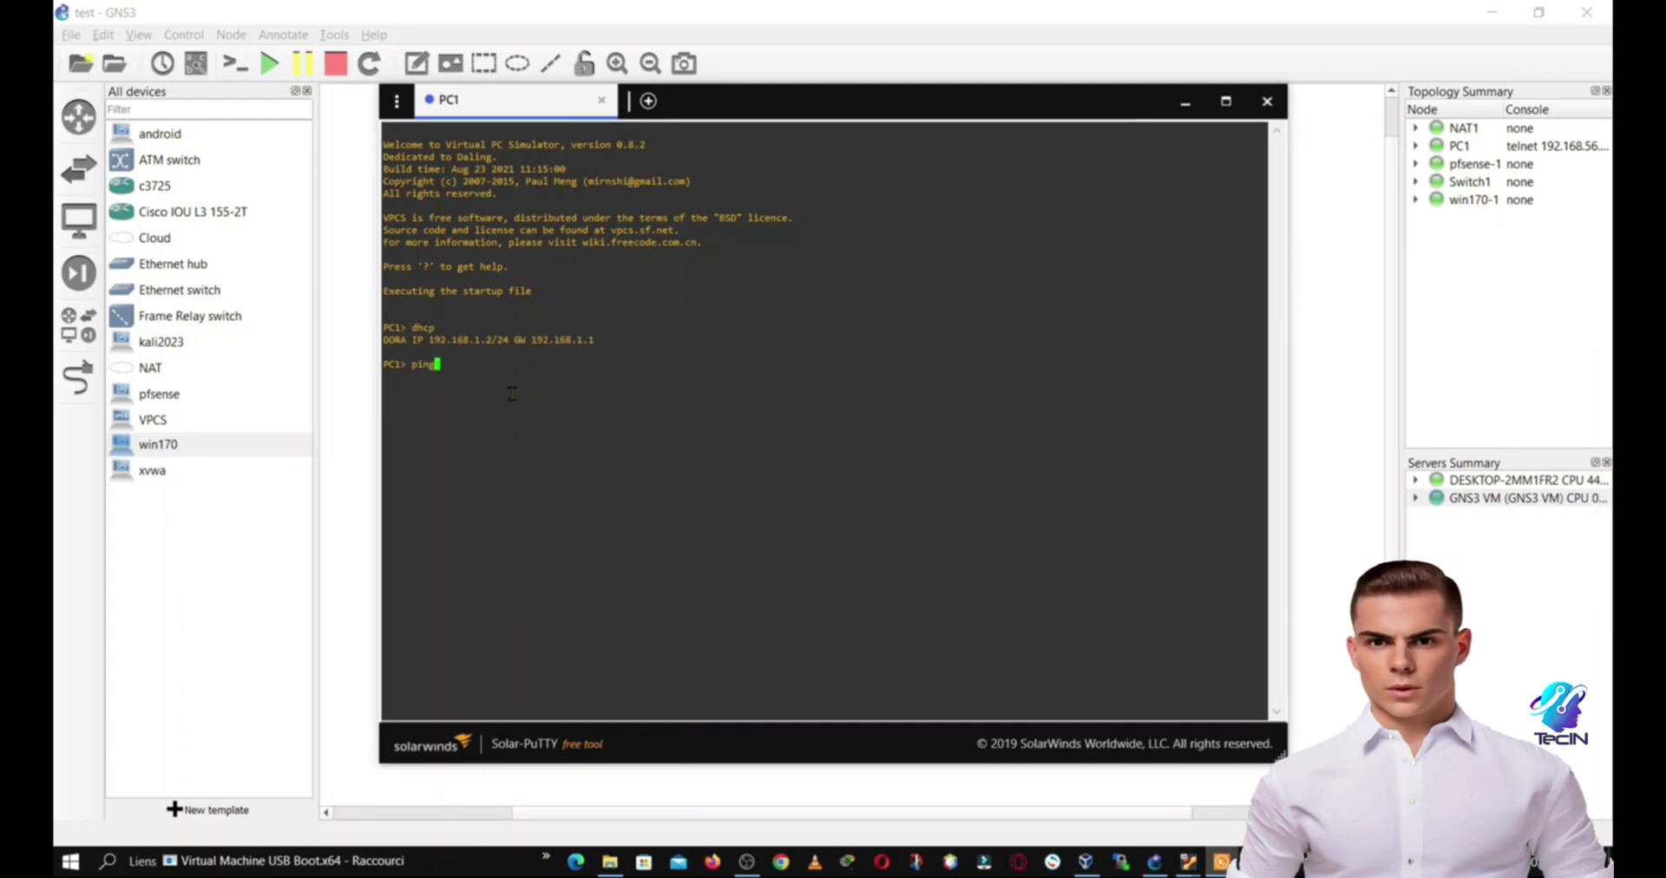
text( 8.8.8.8)
key(Return)
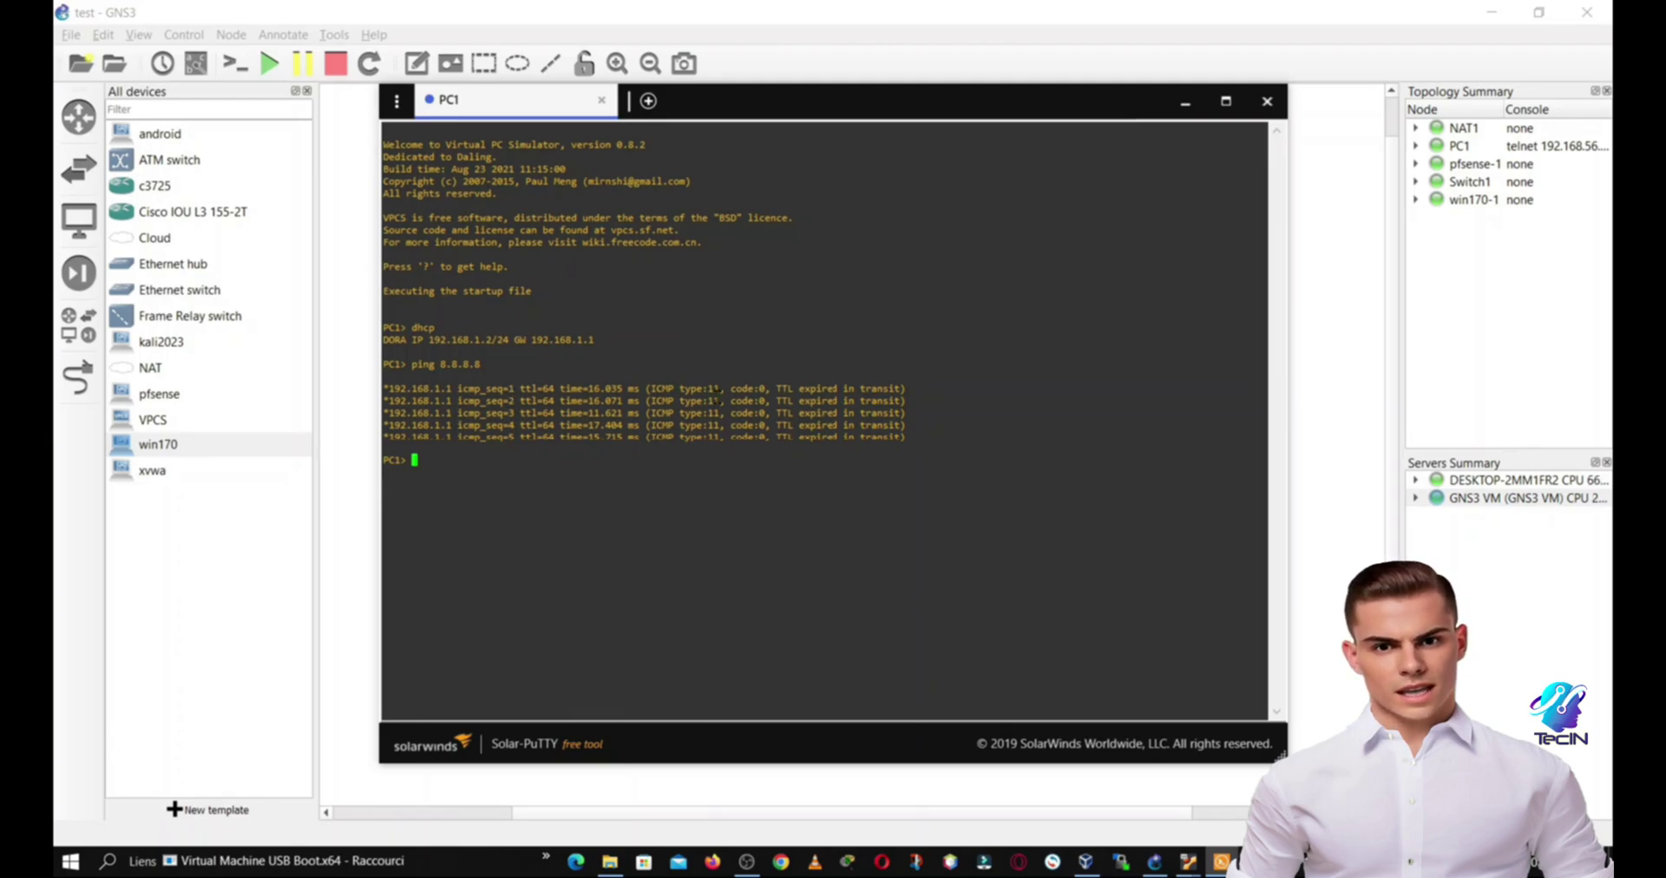
click(1268, 102)
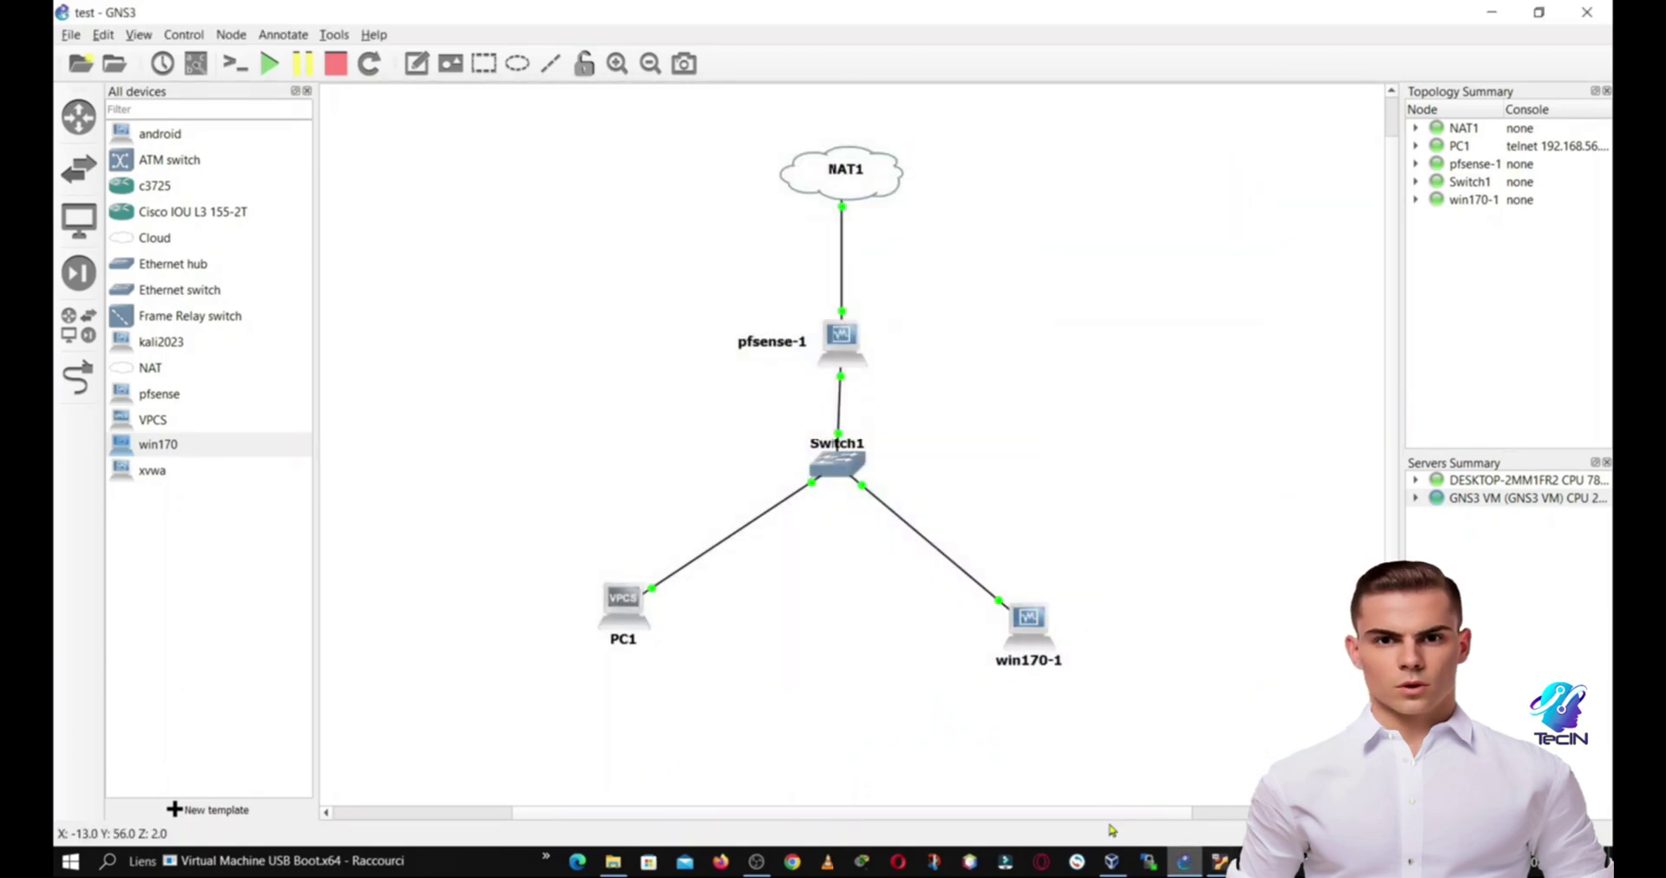
Step: Bring the win170 VirtualBox window forward, showing the Windows sign-in screen
right_click(619, 610)
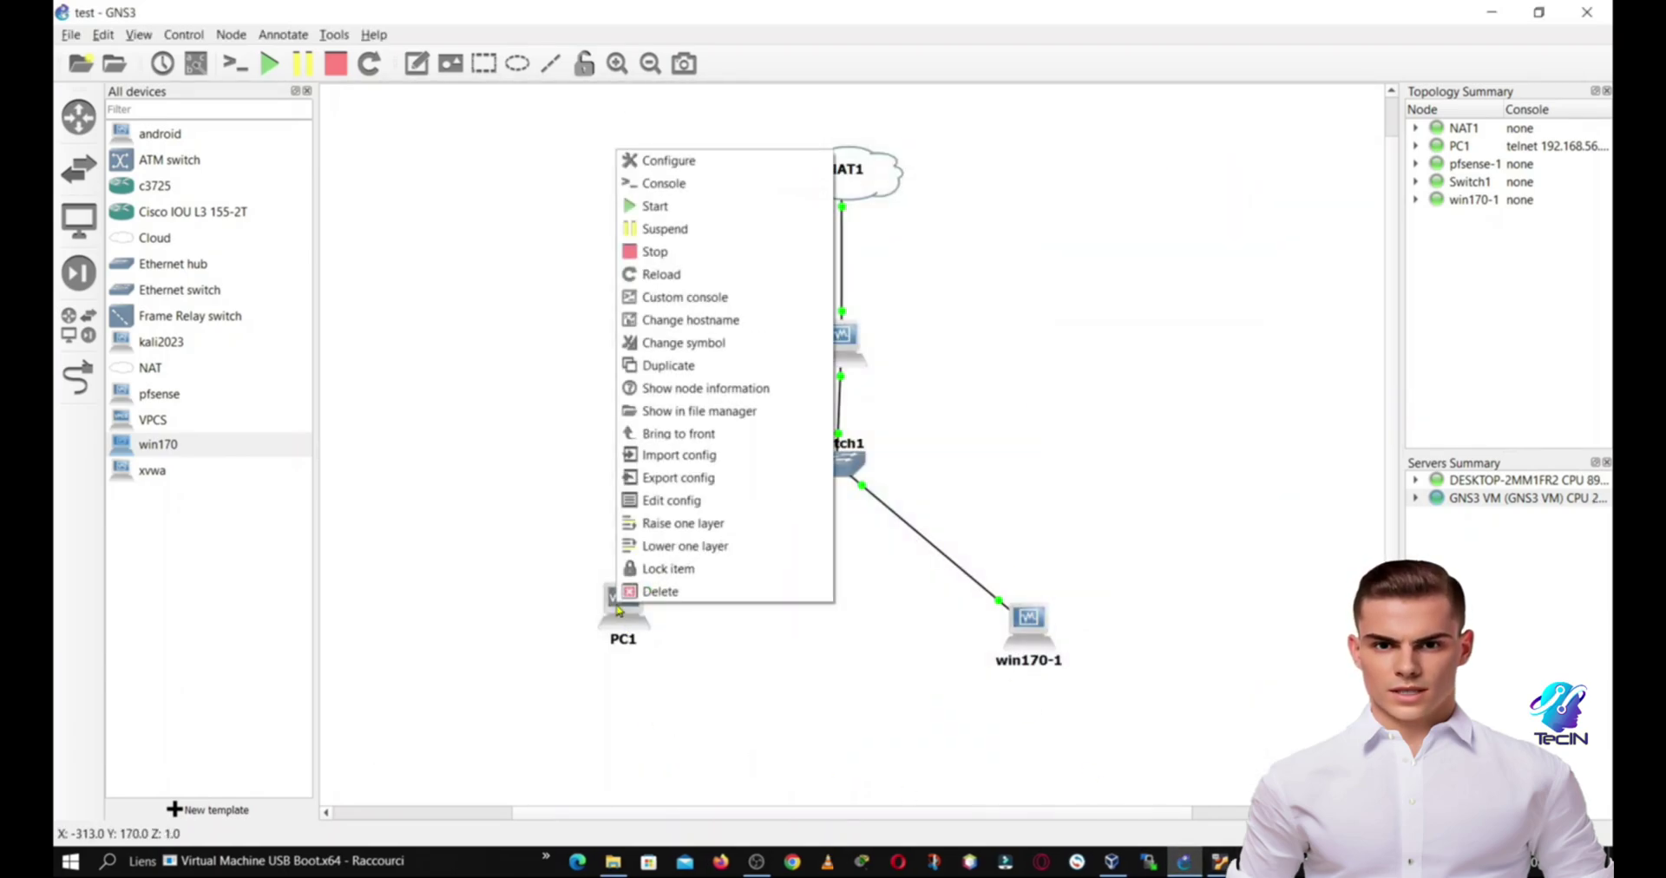
click(875, 668)
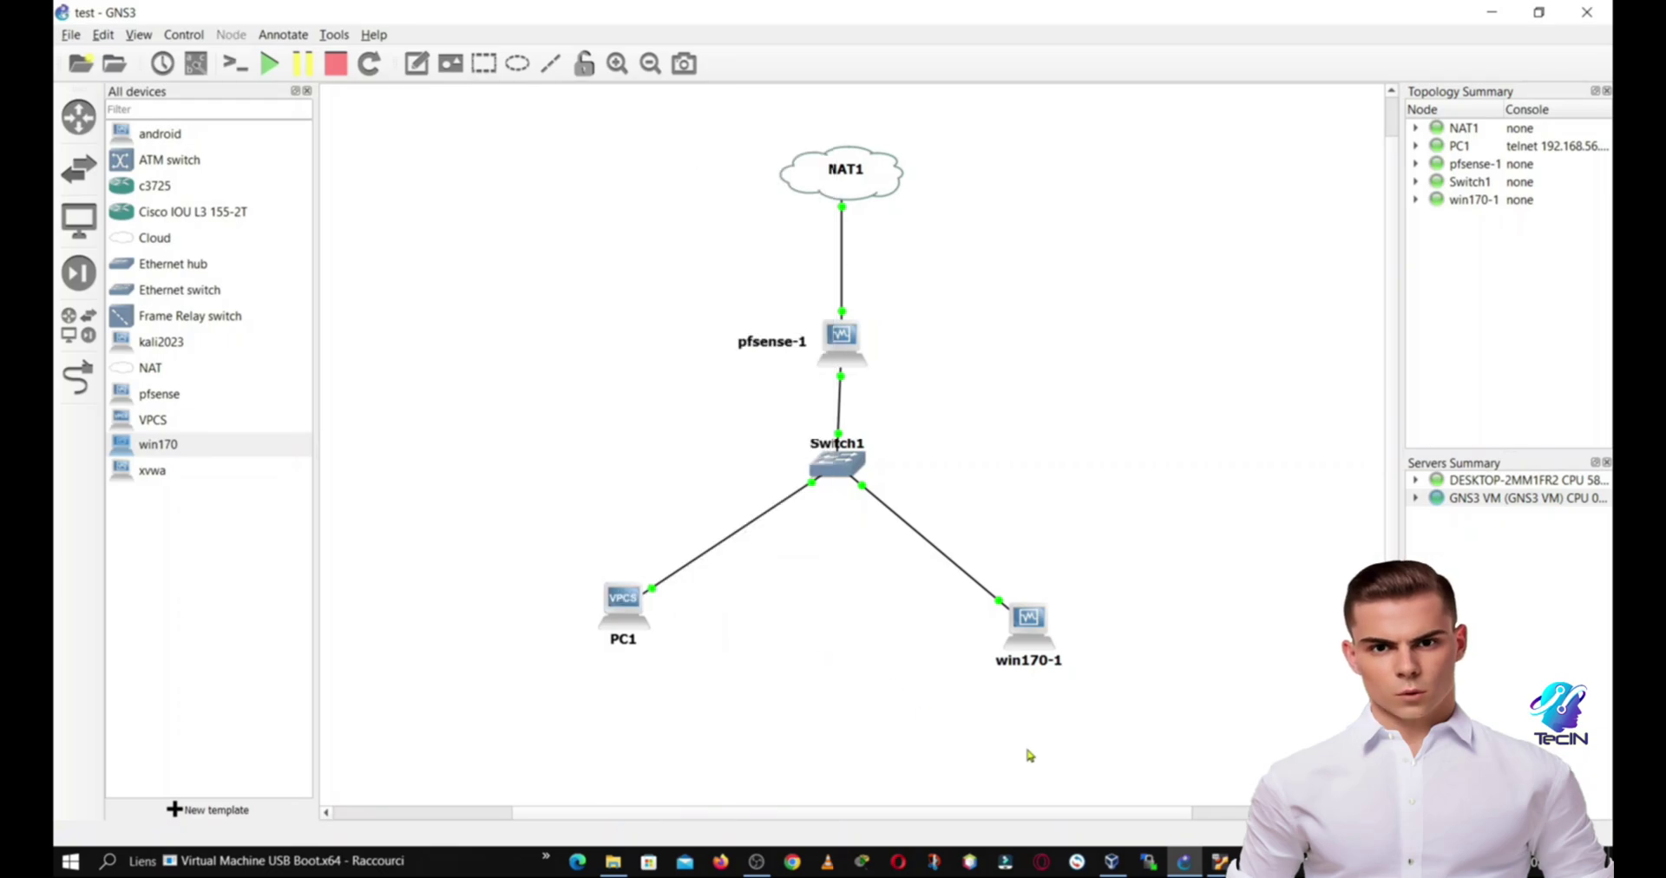
mouse_move(1221, 859)
click(997, 785)
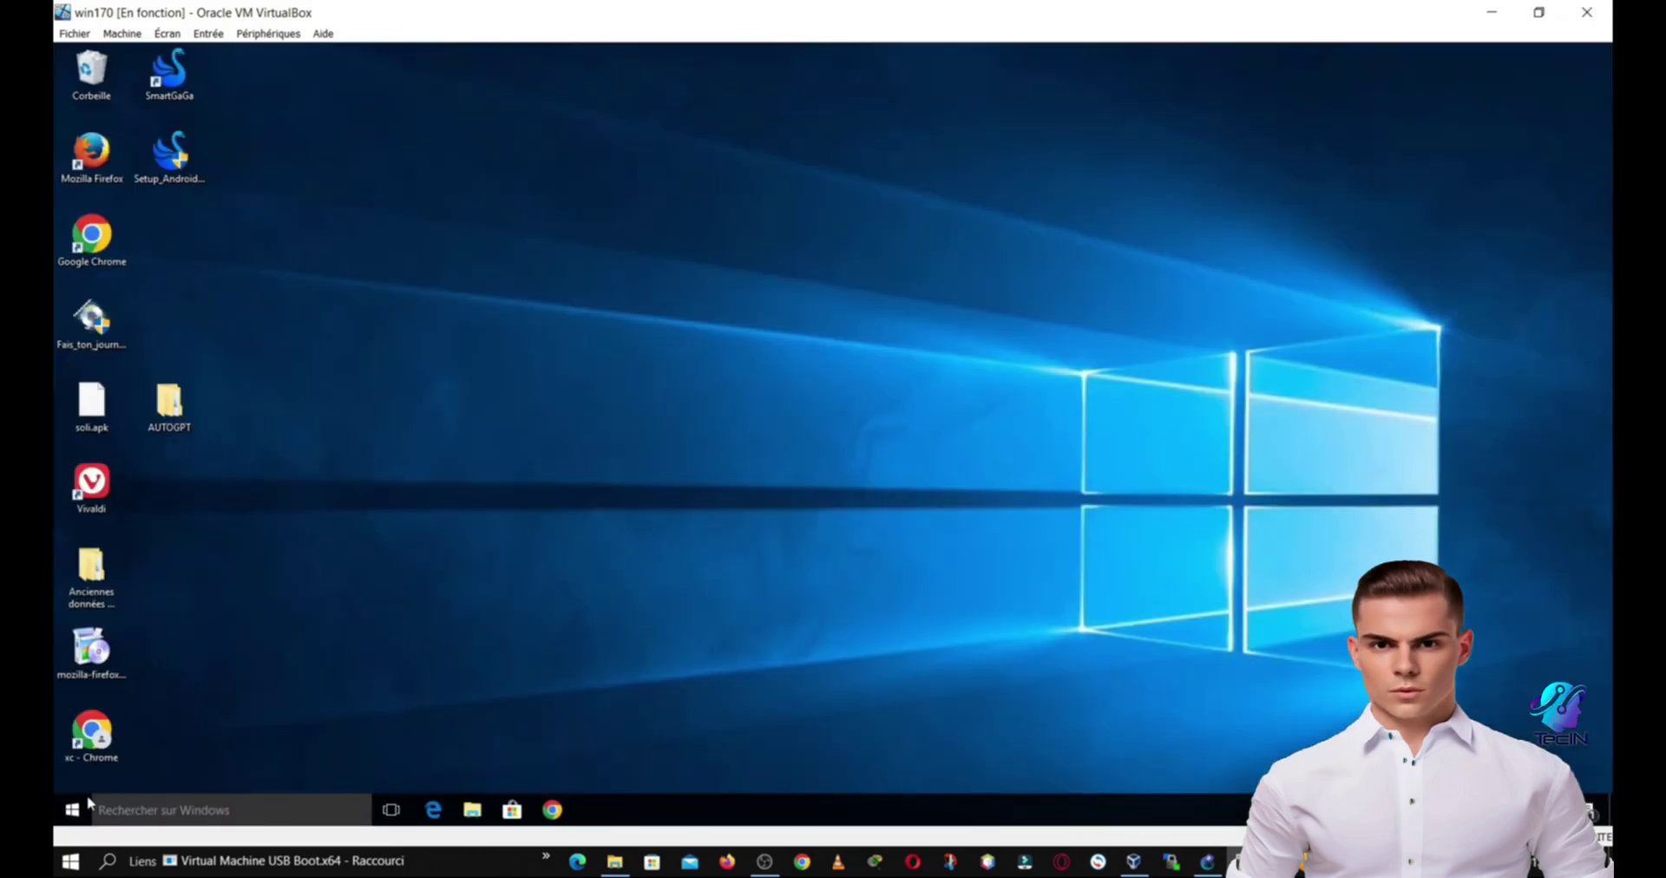
Step: Run ipconfig in Command Prompt, check gateway 192.168.1.1, and close the window
click(87, 806)
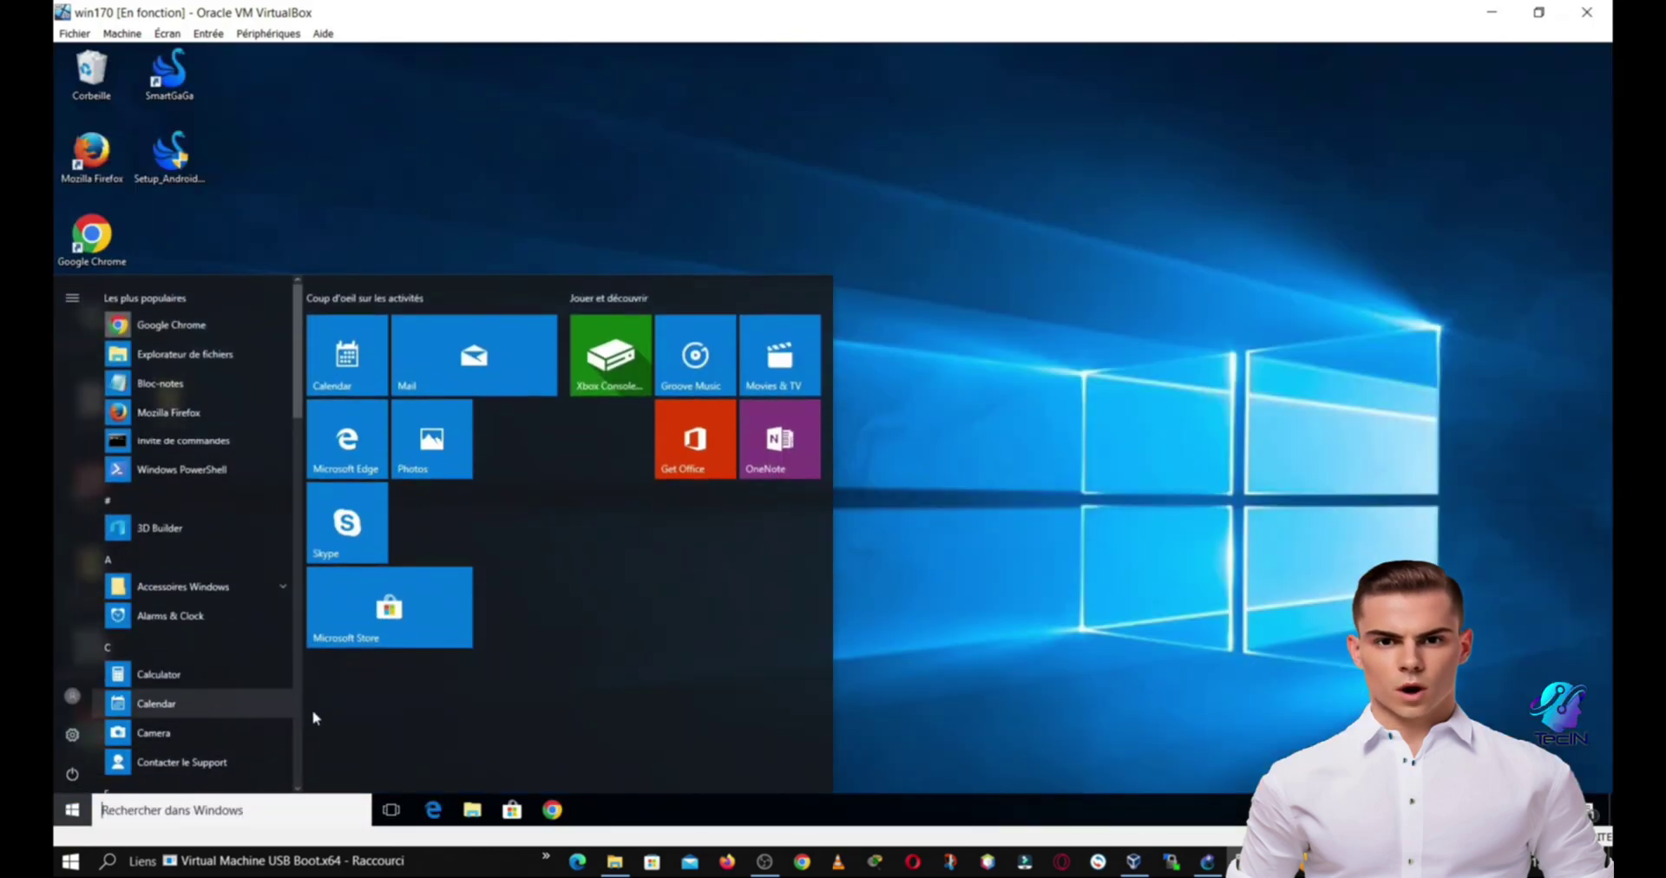
click(178, 441)
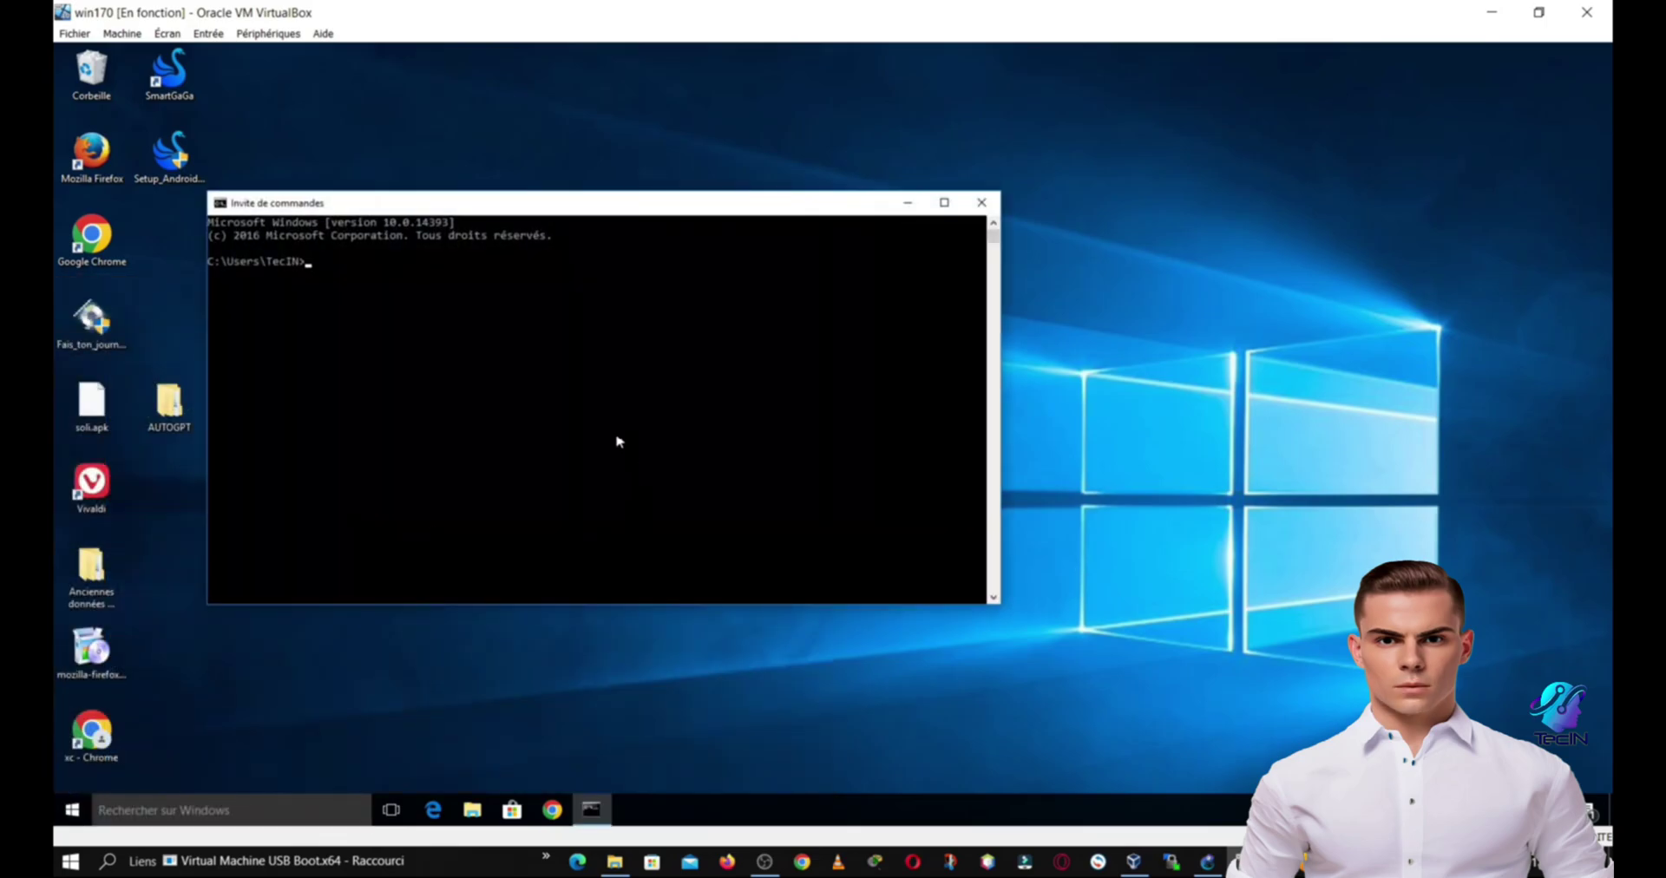
text(ipconfig)
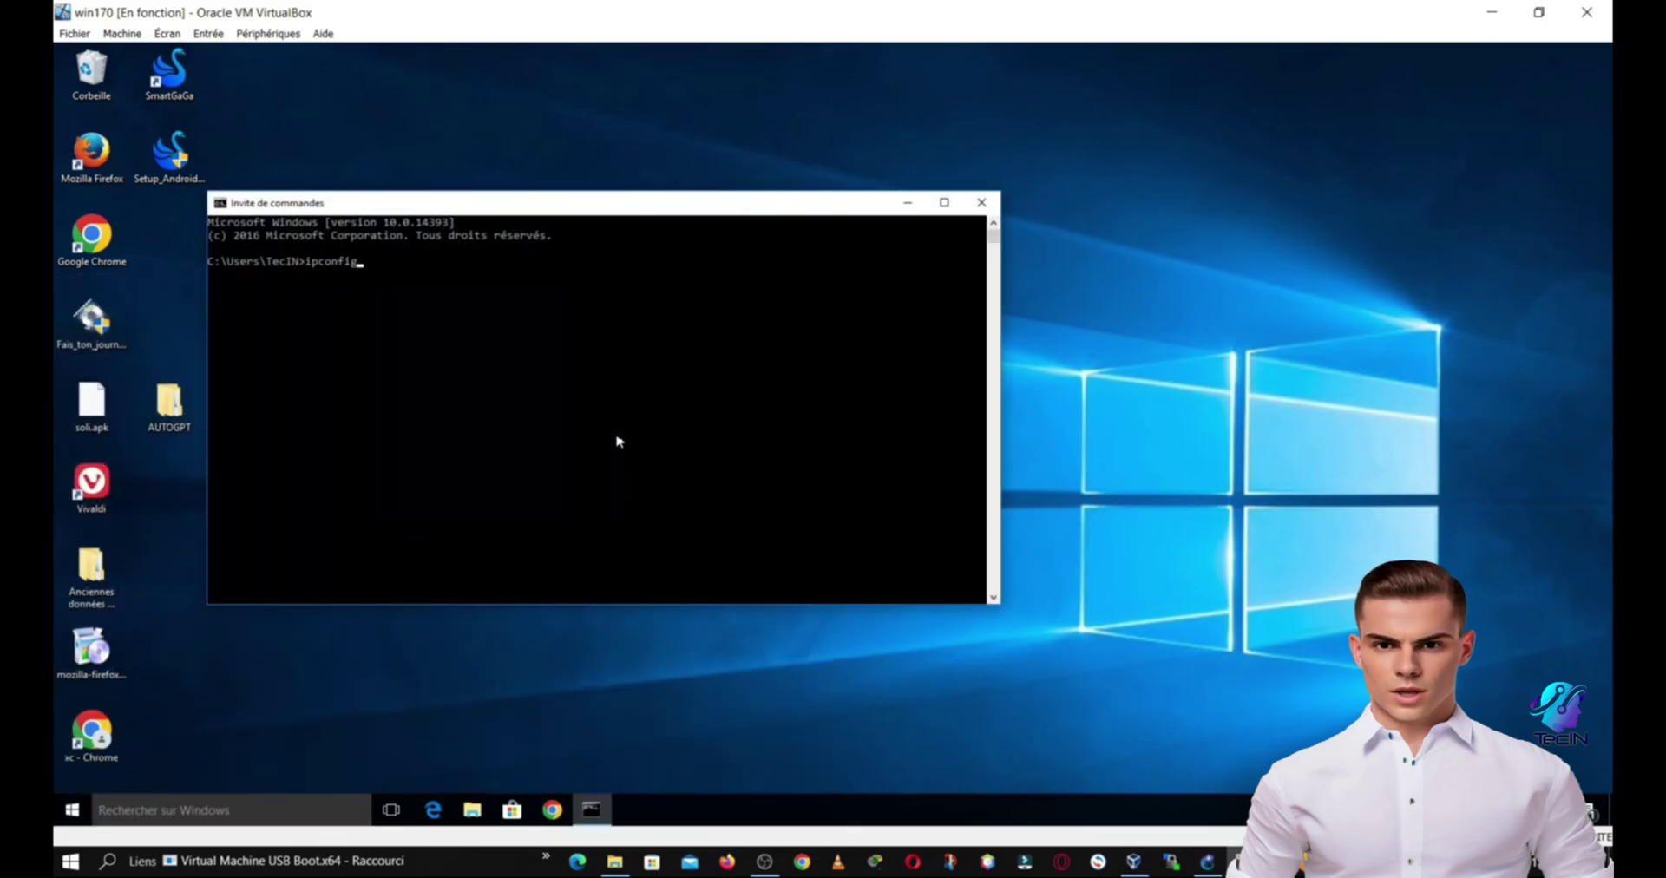
key(Return)
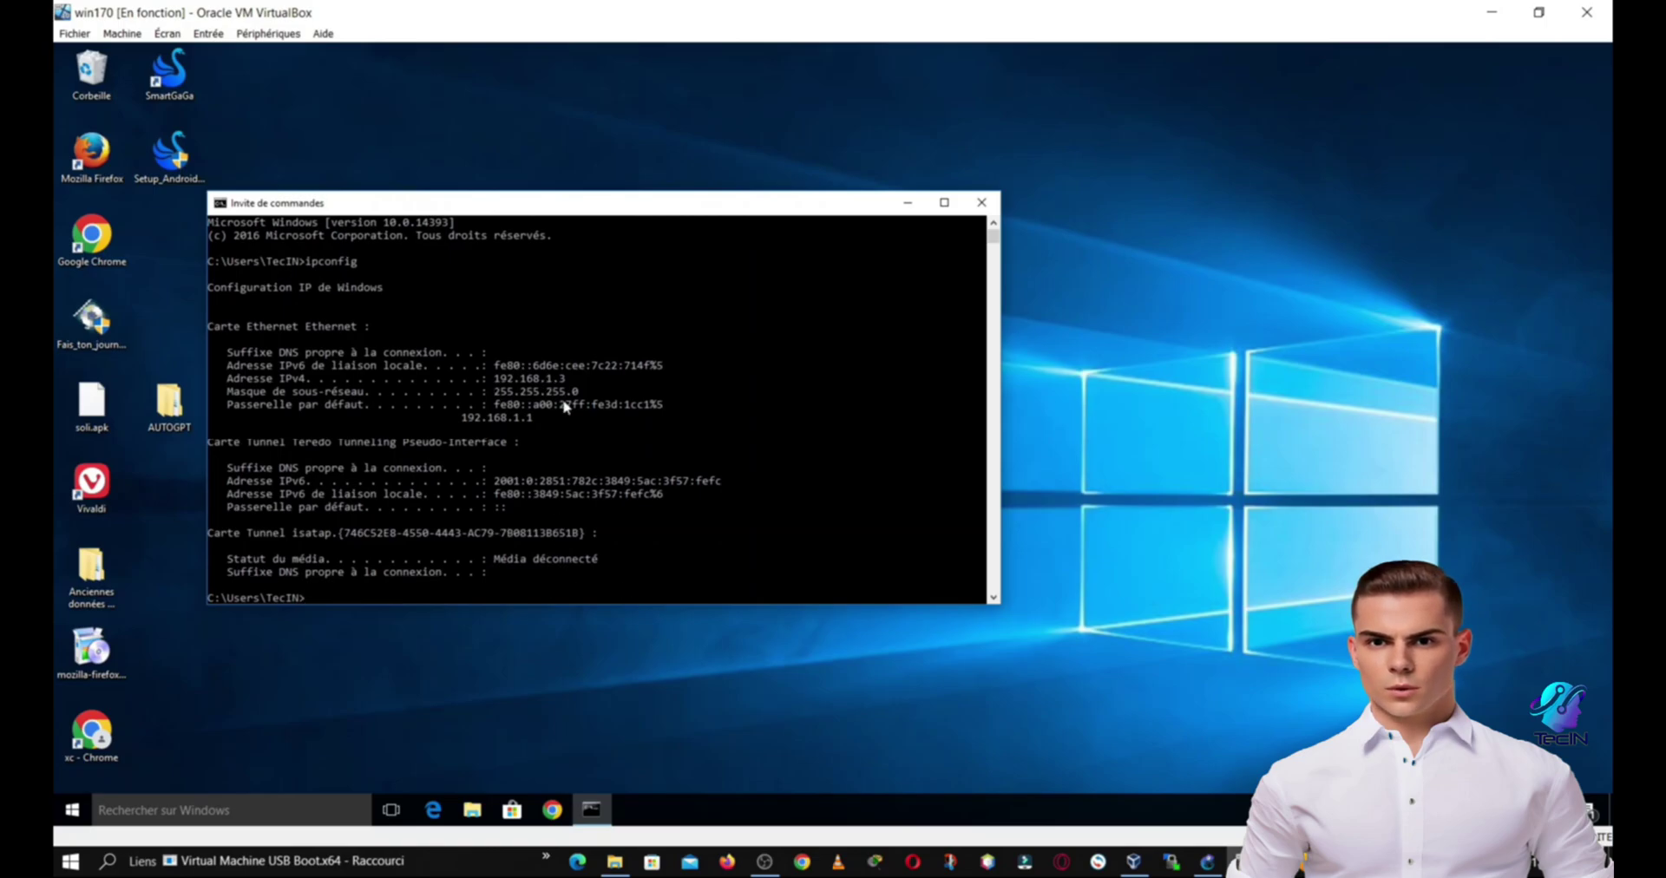
click(488, 420)
click(522, 417)
click(981, 202)
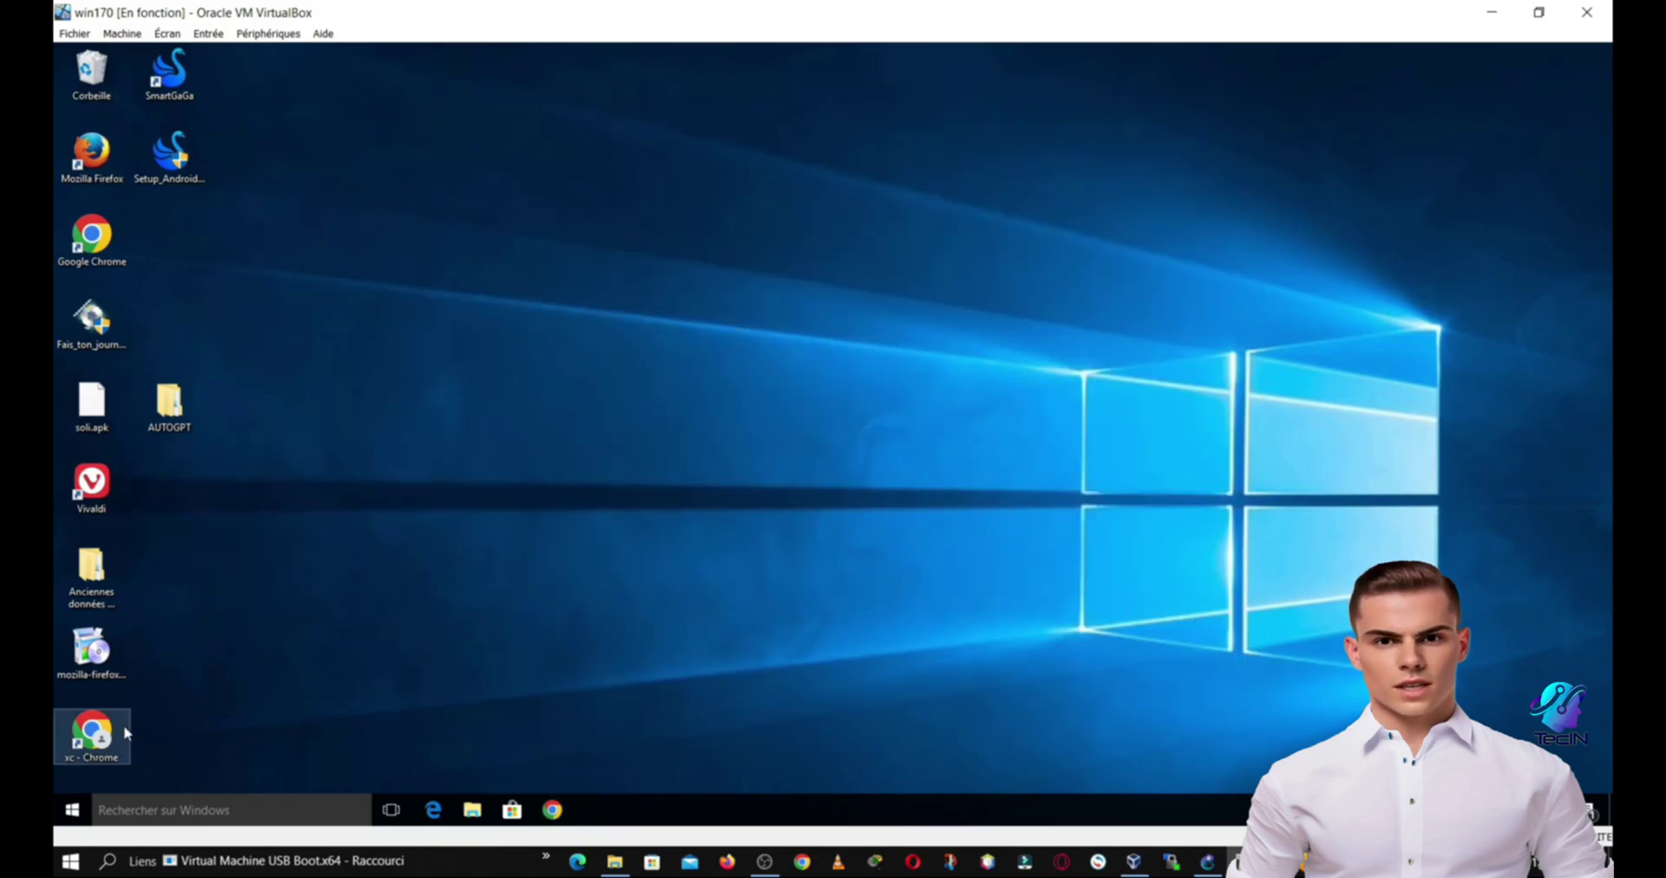
Step: Open 192.168.1.1 in Chrome and proceed past the certificate warning
click(126, 734)
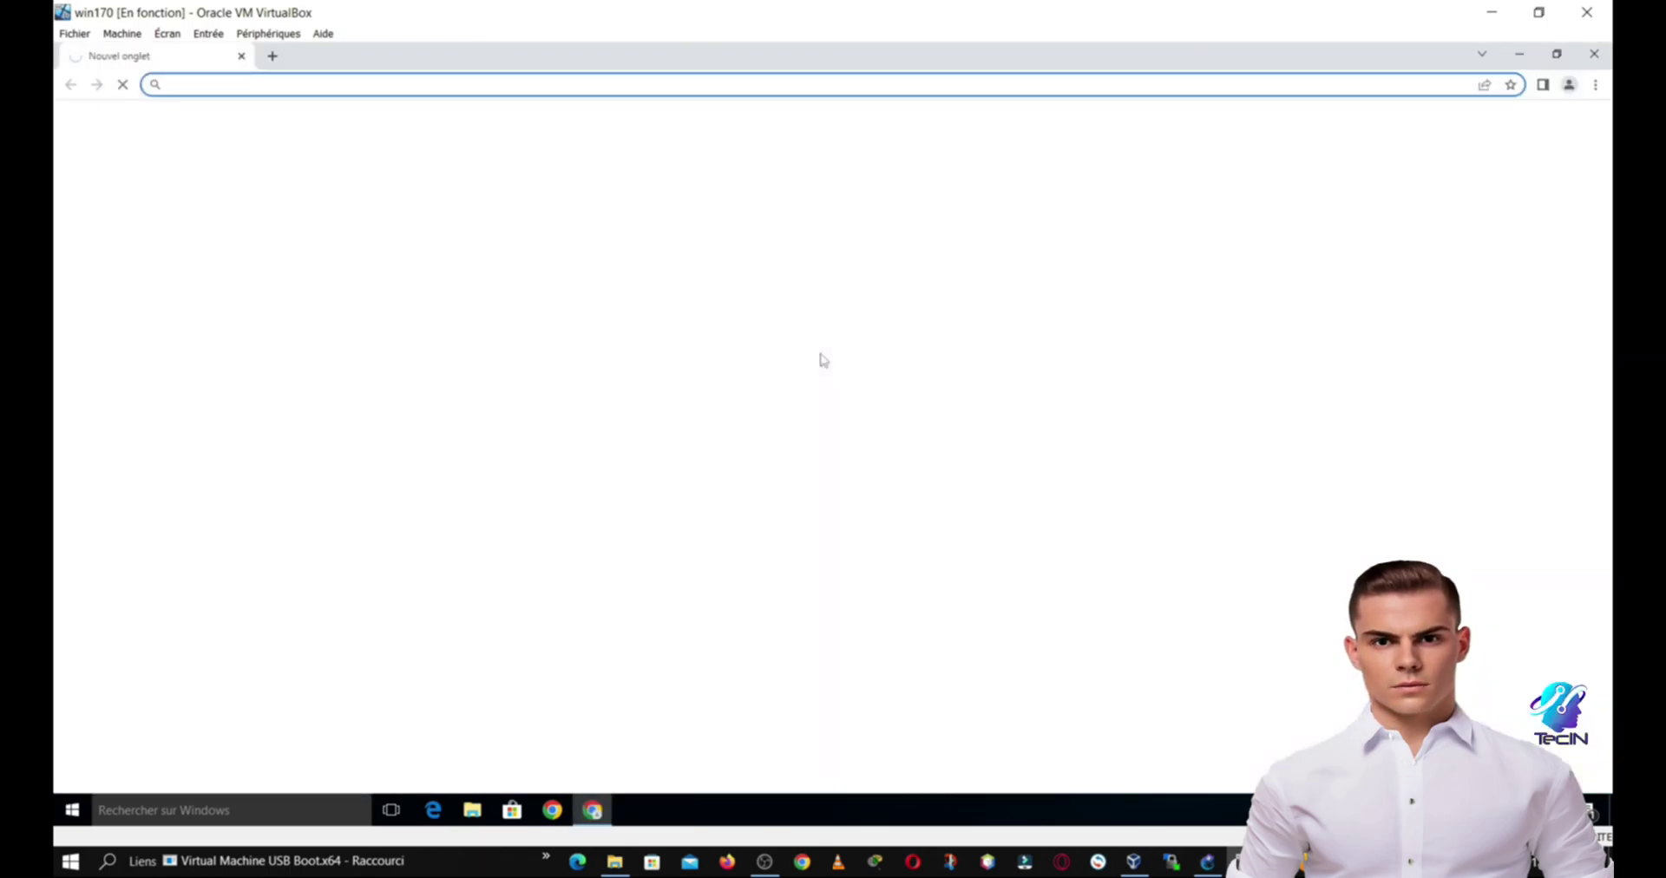
text(1)
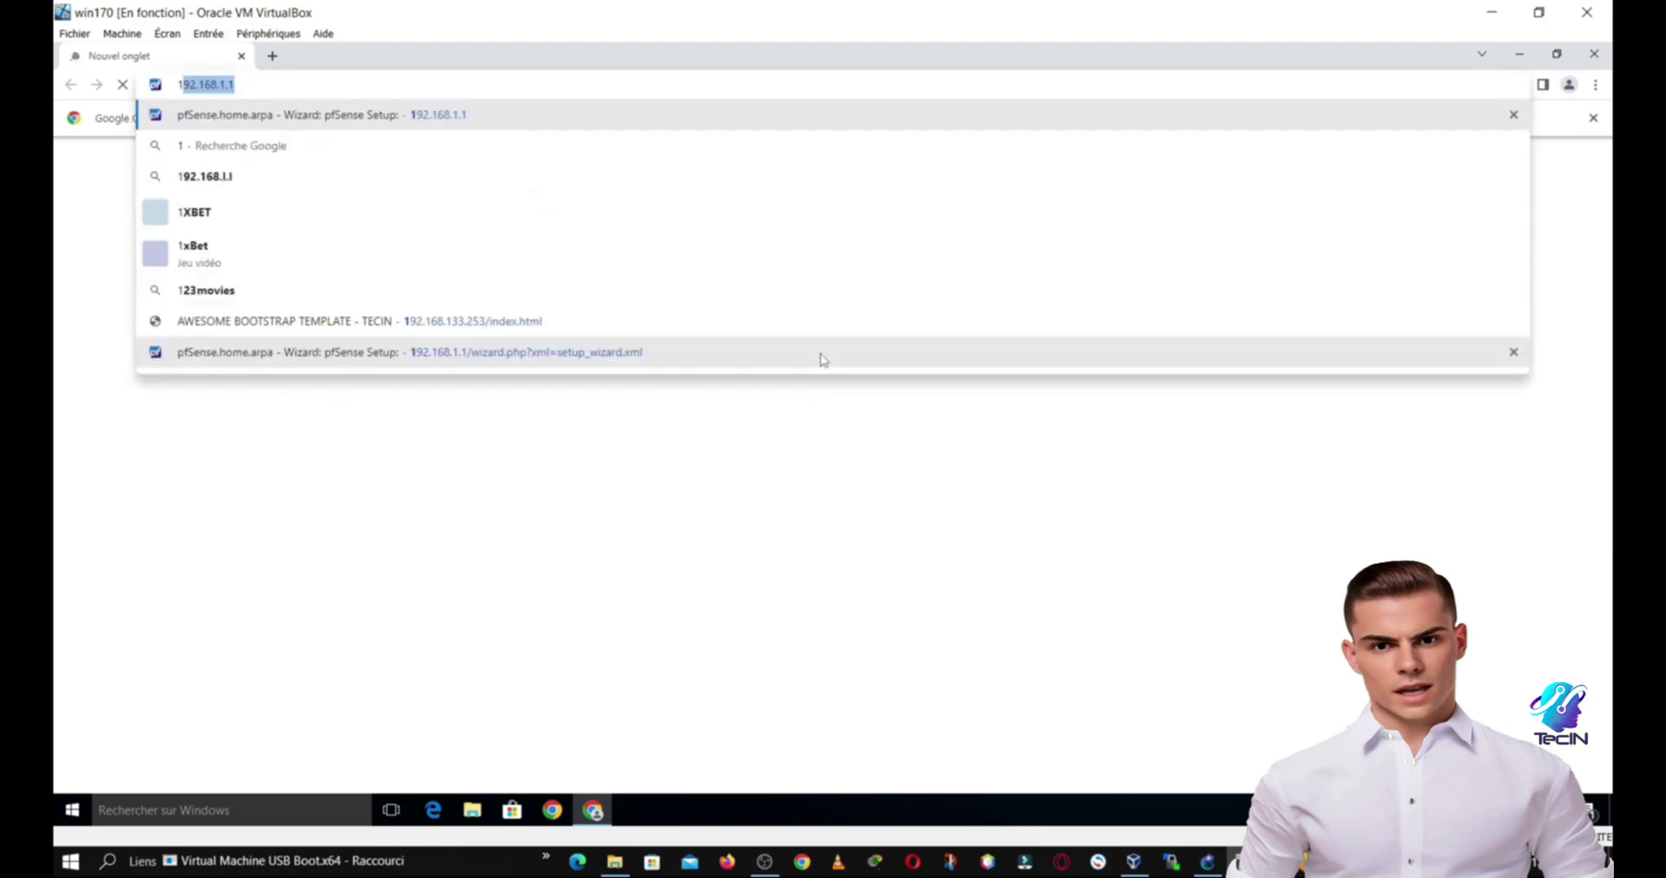
text(92.168.1.1)
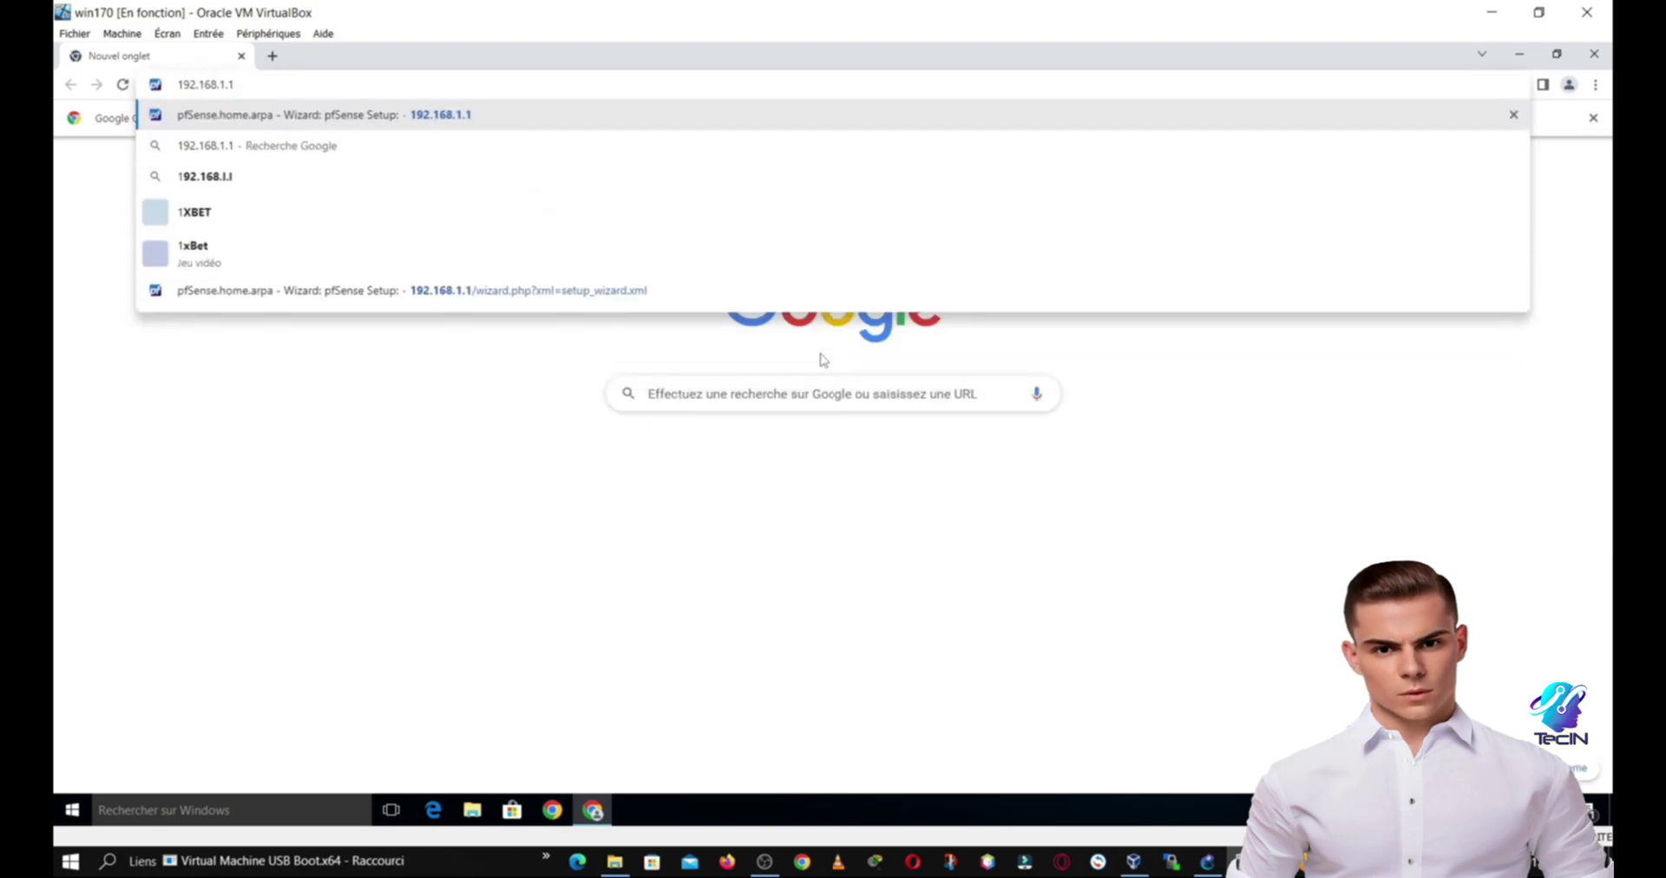
key(Return)
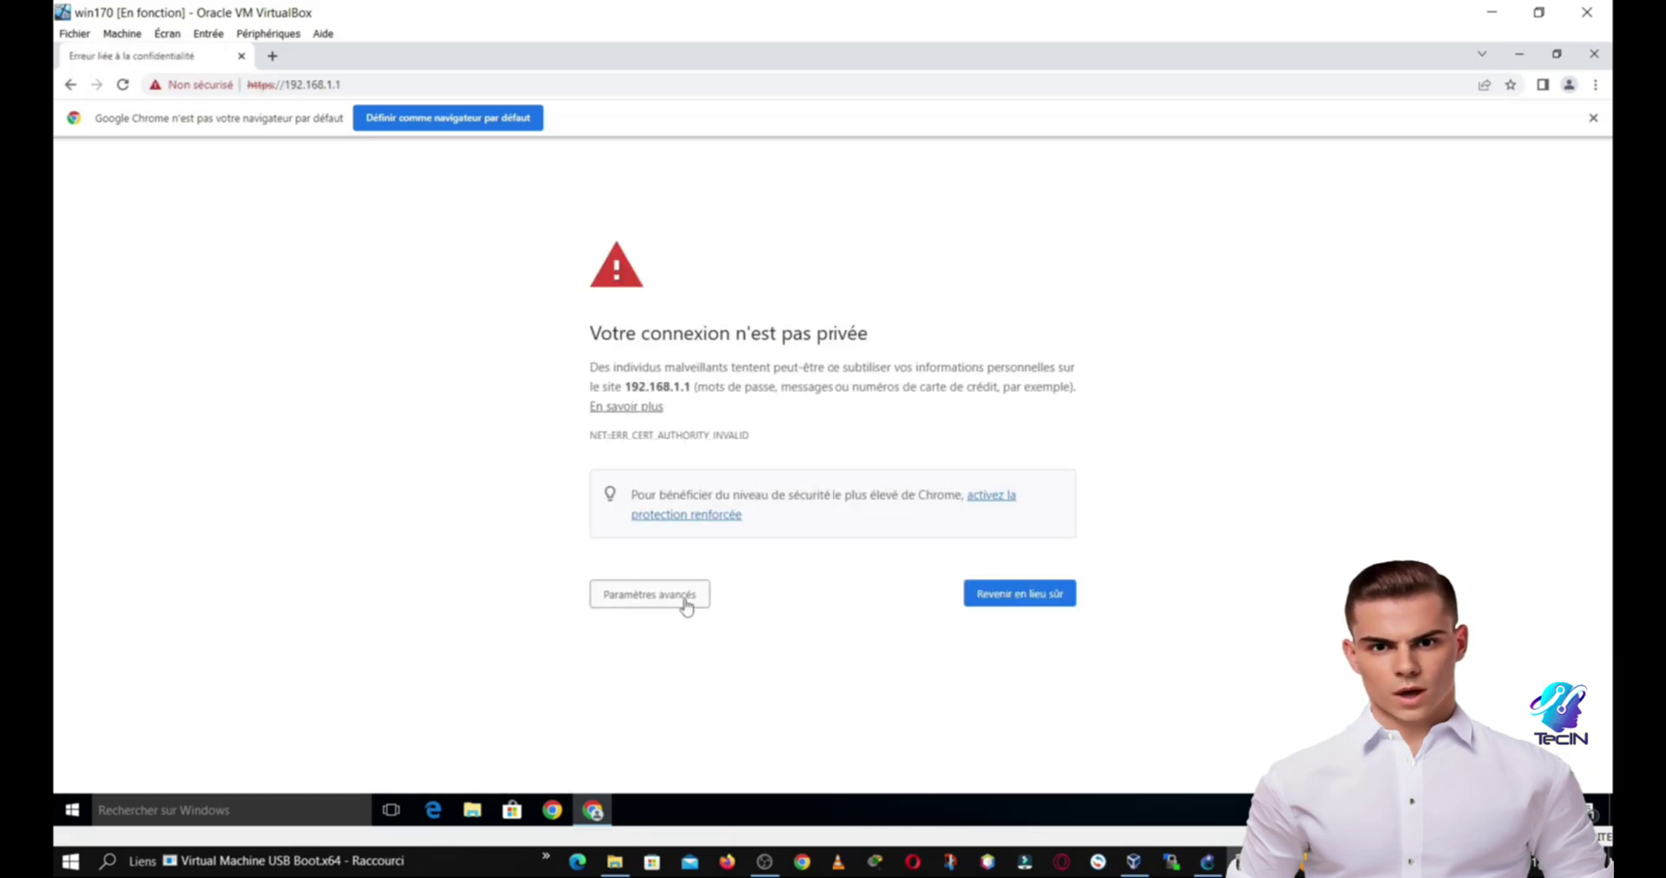
click(681, 597)
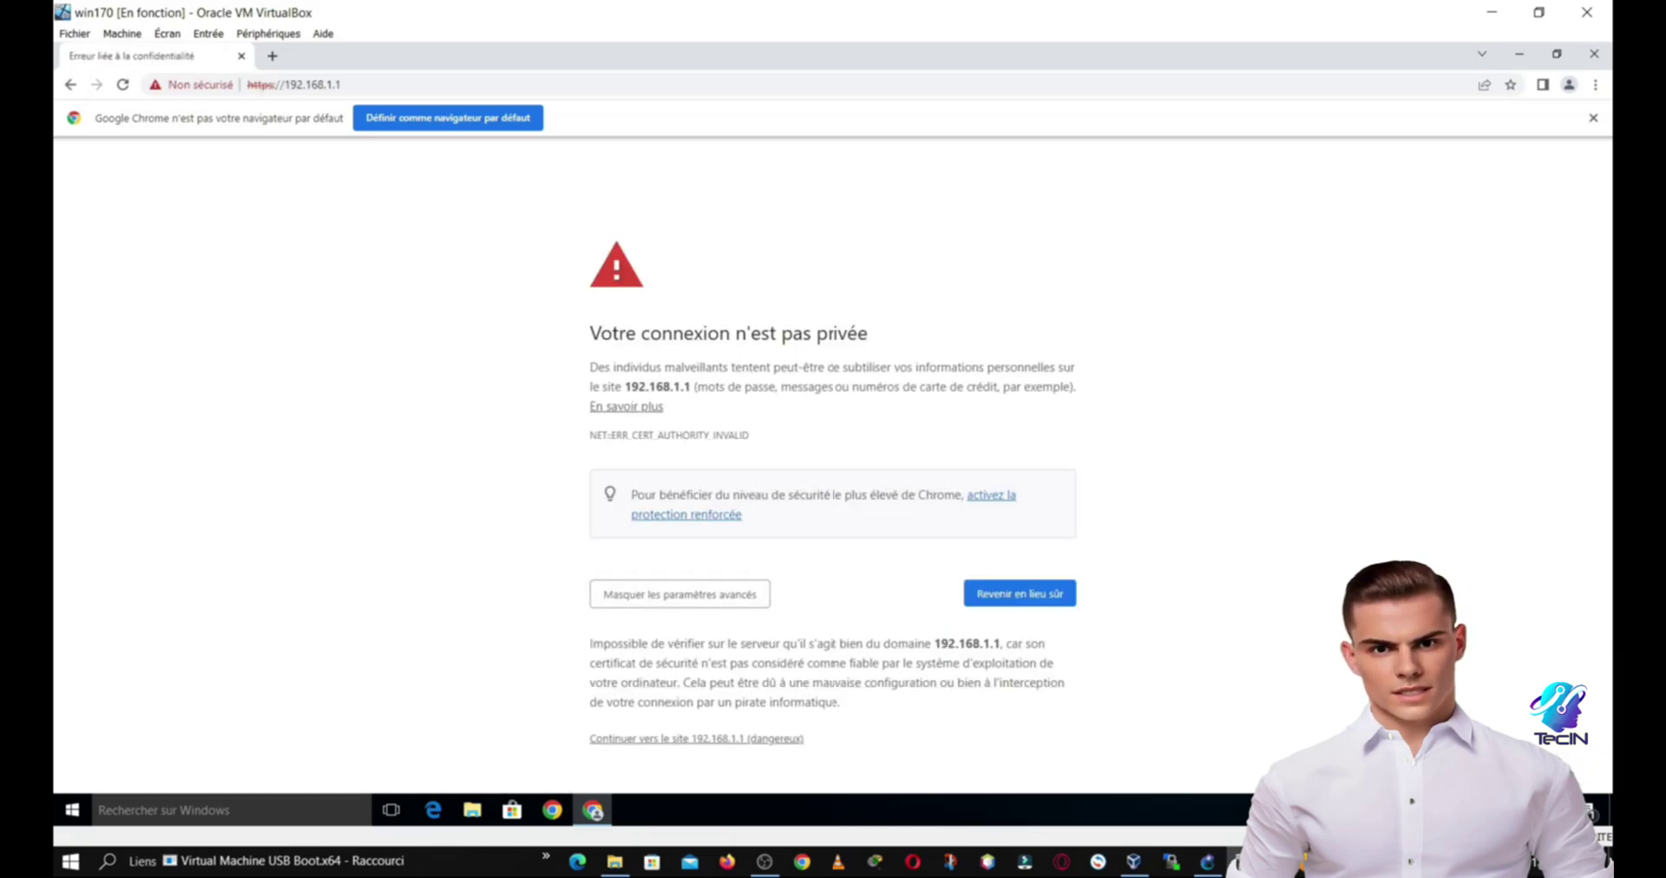
click(737, 740)
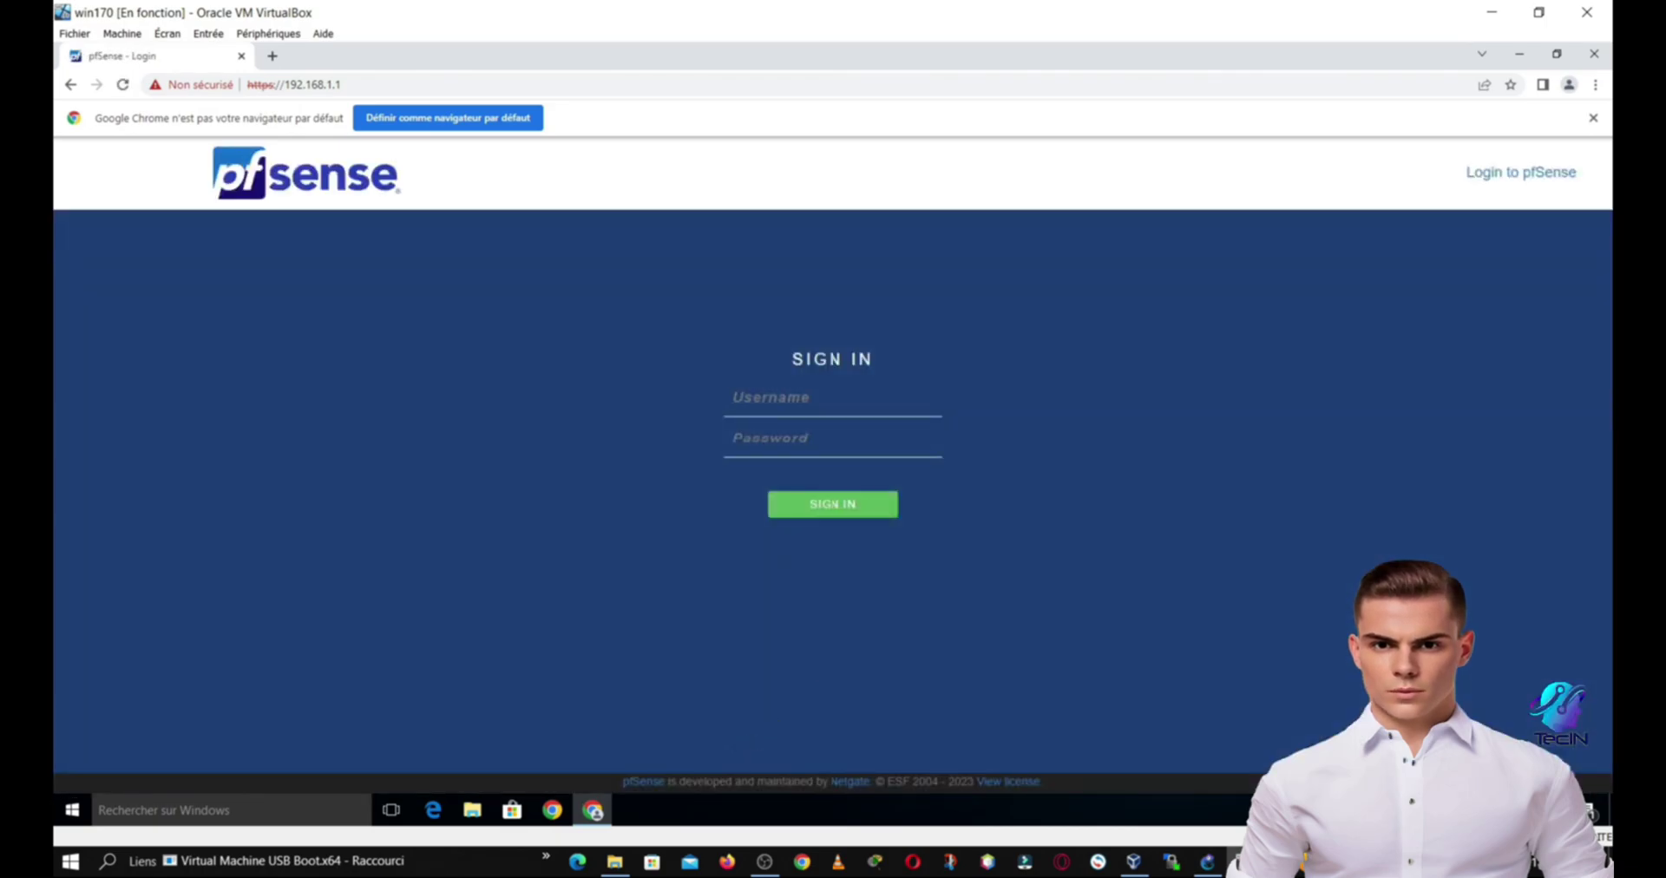
Step: Sign in to pfSense with the saved username and the admin password
key(Down)
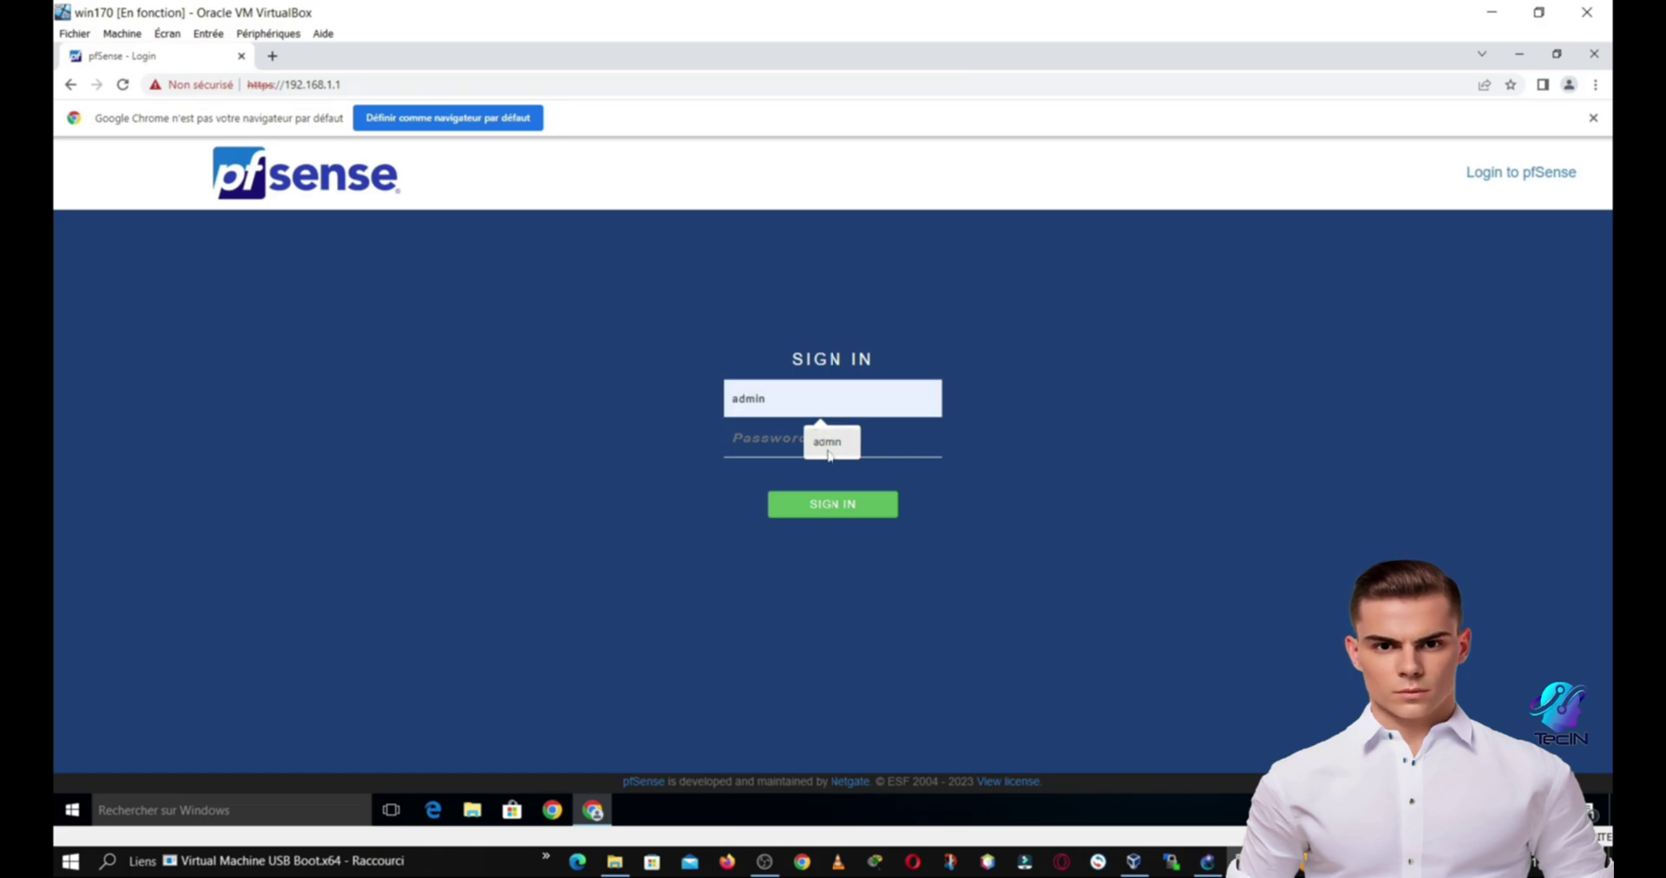
key(Return)
key(Tab)
text(pfs)
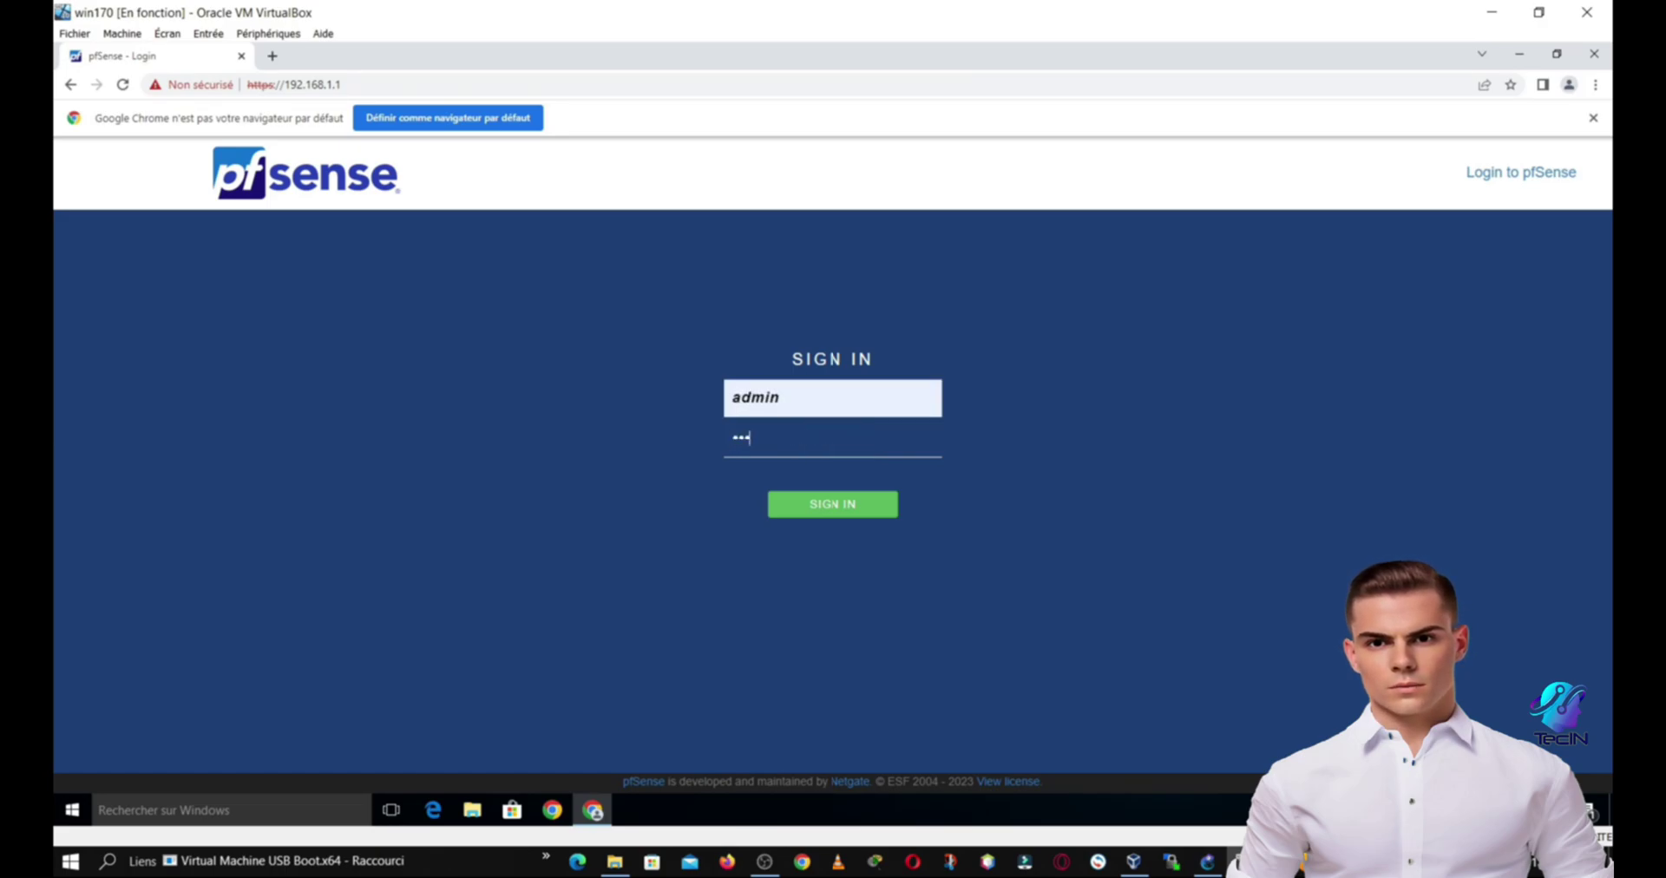
text(ense)
click(814, 509)
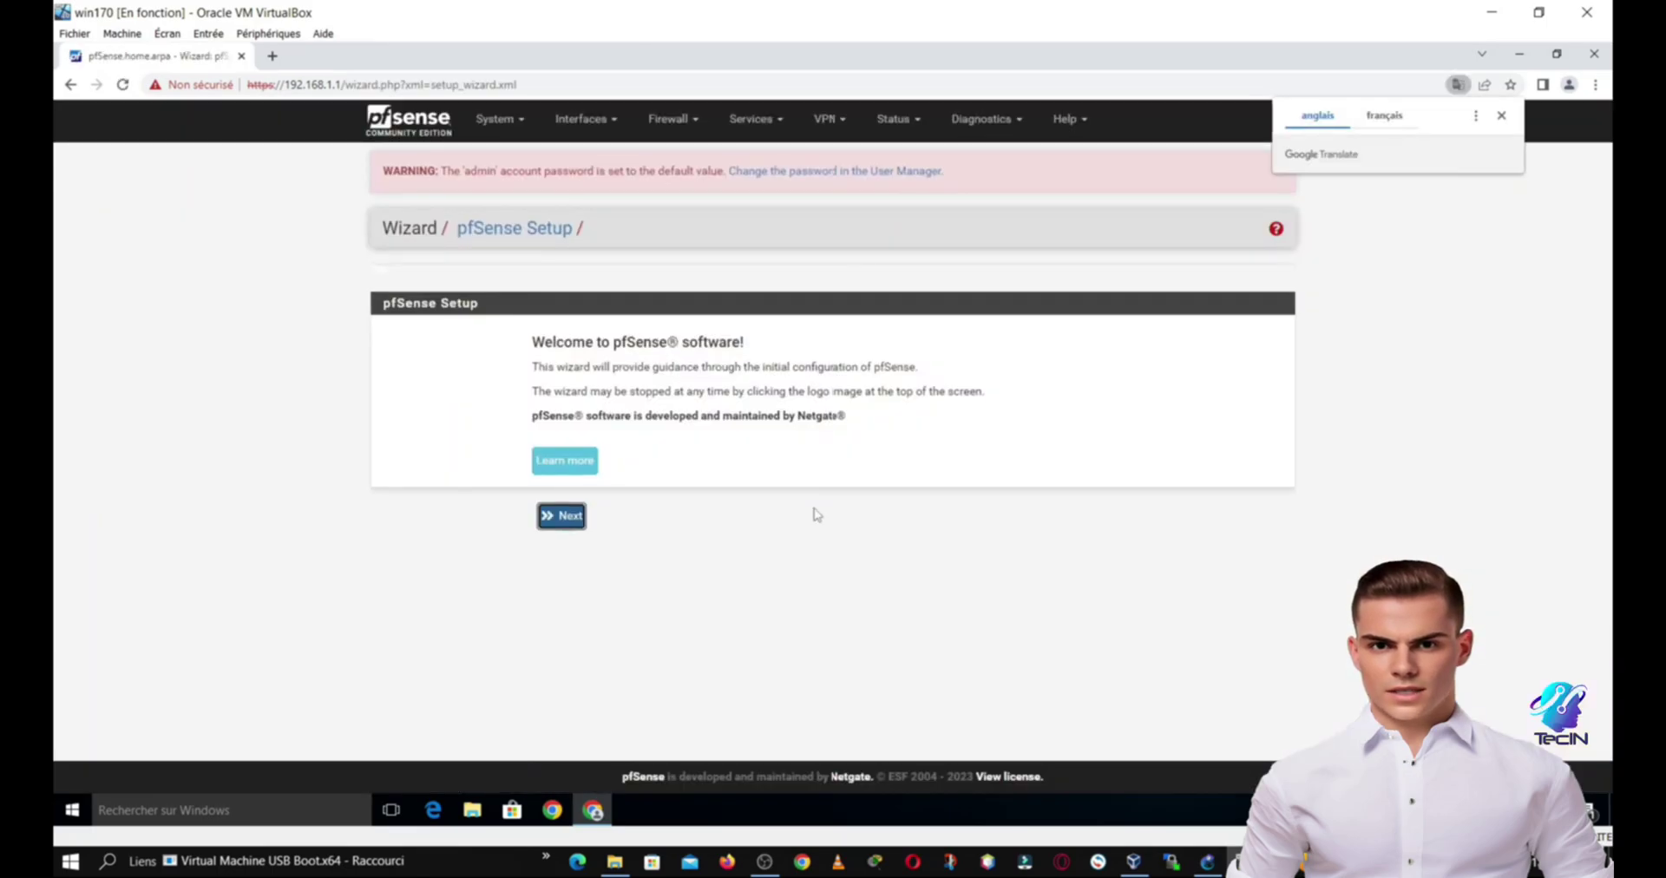
Step: Advance through the wizard keeping default hostname, time server and LAN 192.168.1.1/24
click(561, 517)
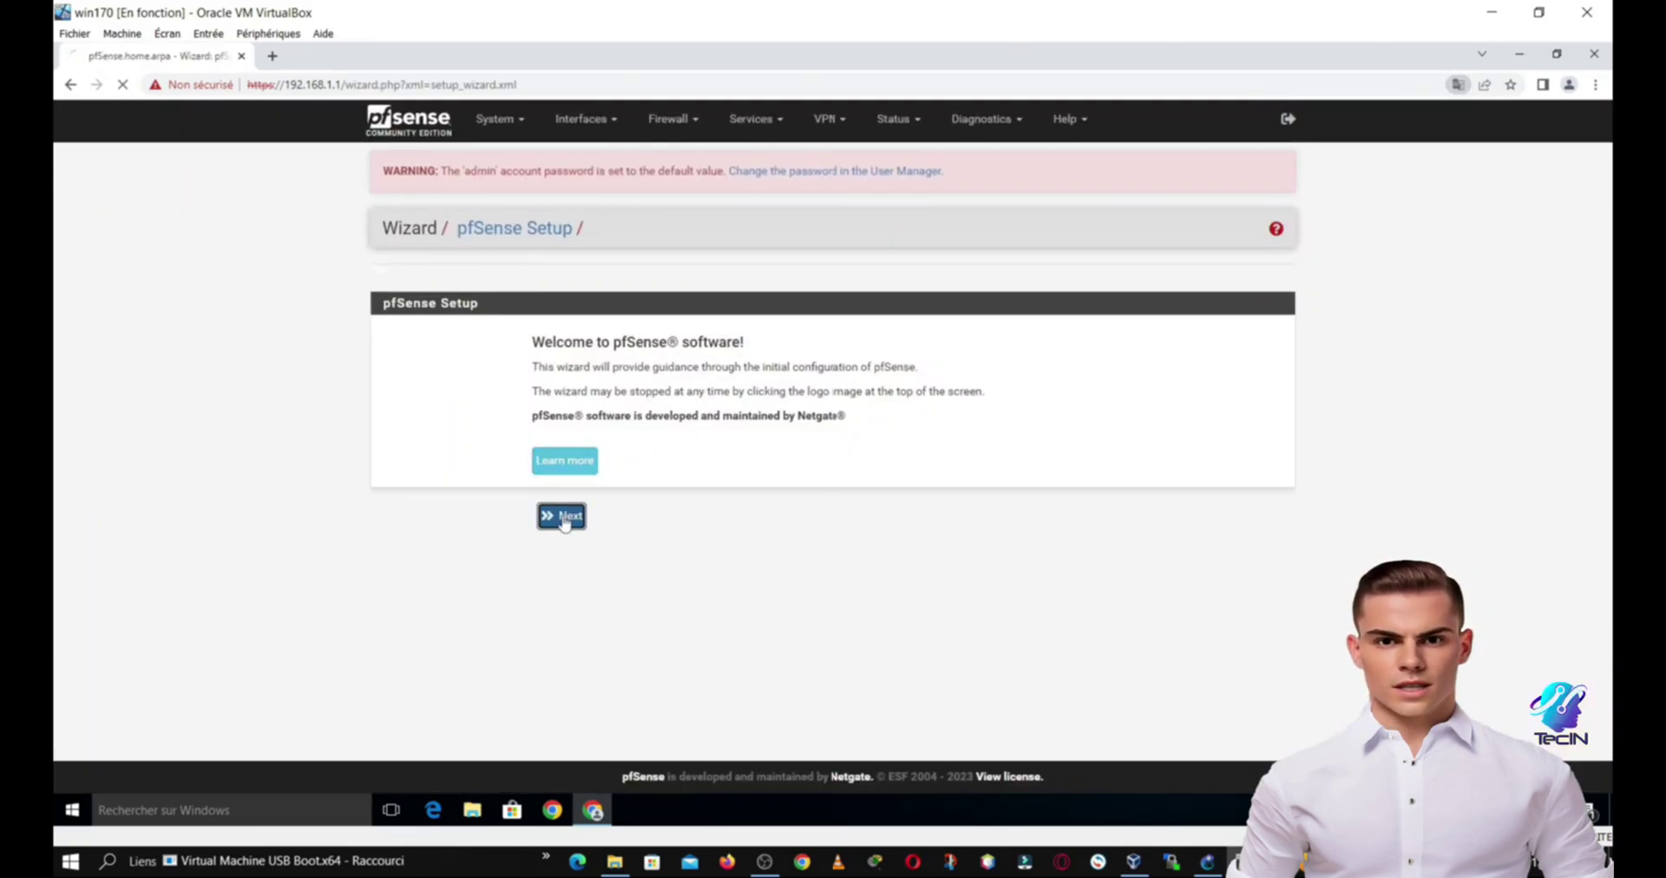
click(562, 555)
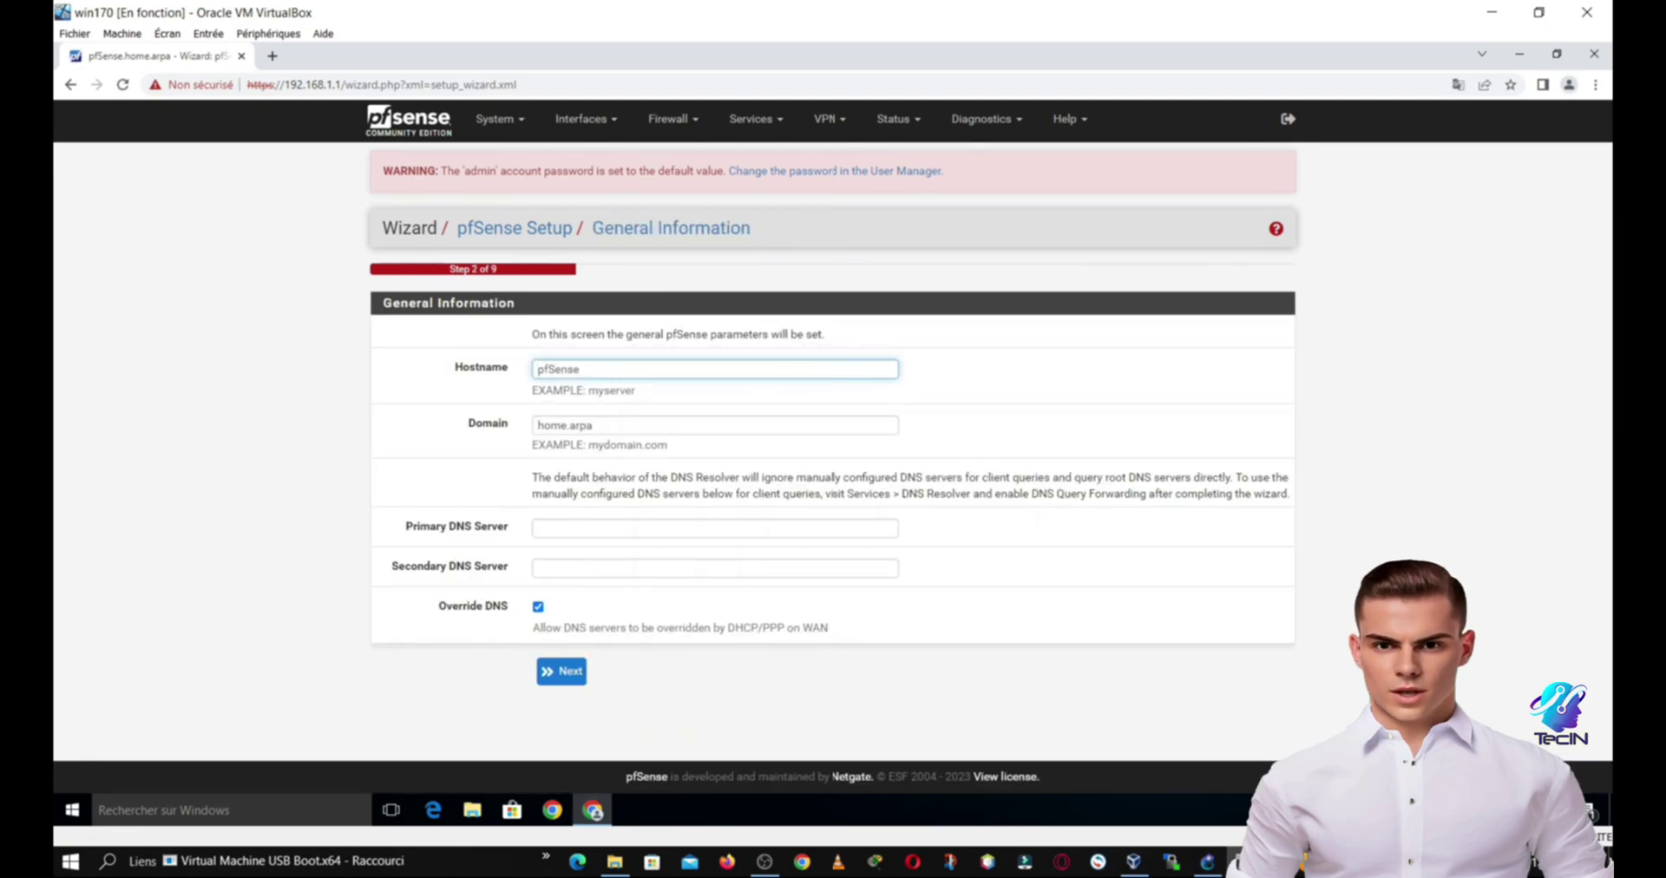
click(564, 673)
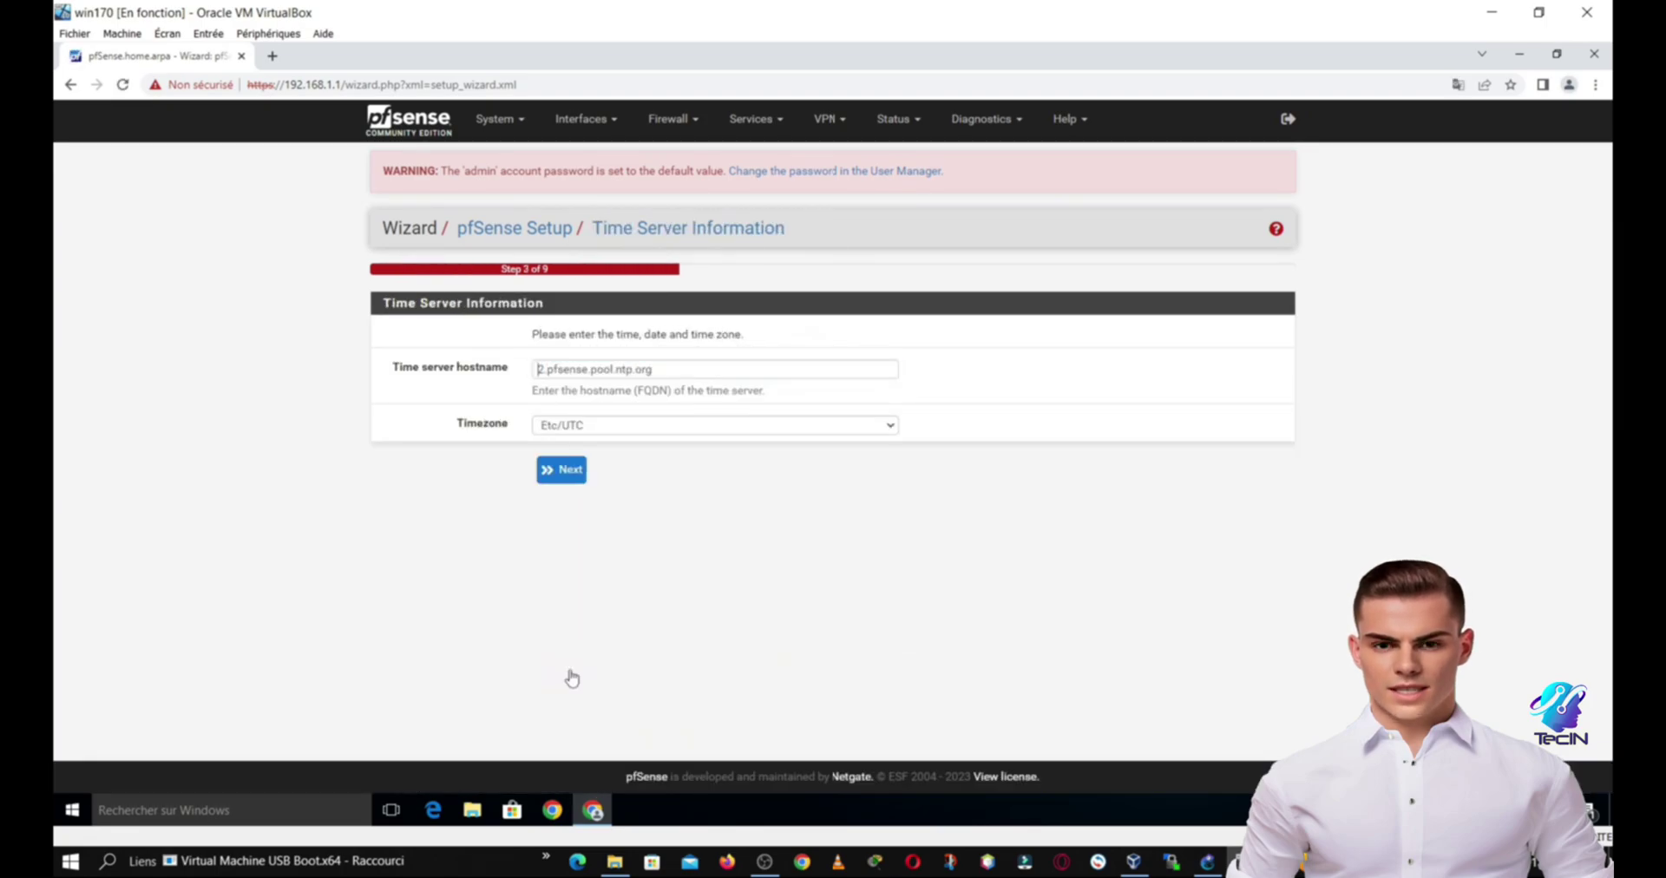
click(565, 479)
scroll(564, 520, down, 6)
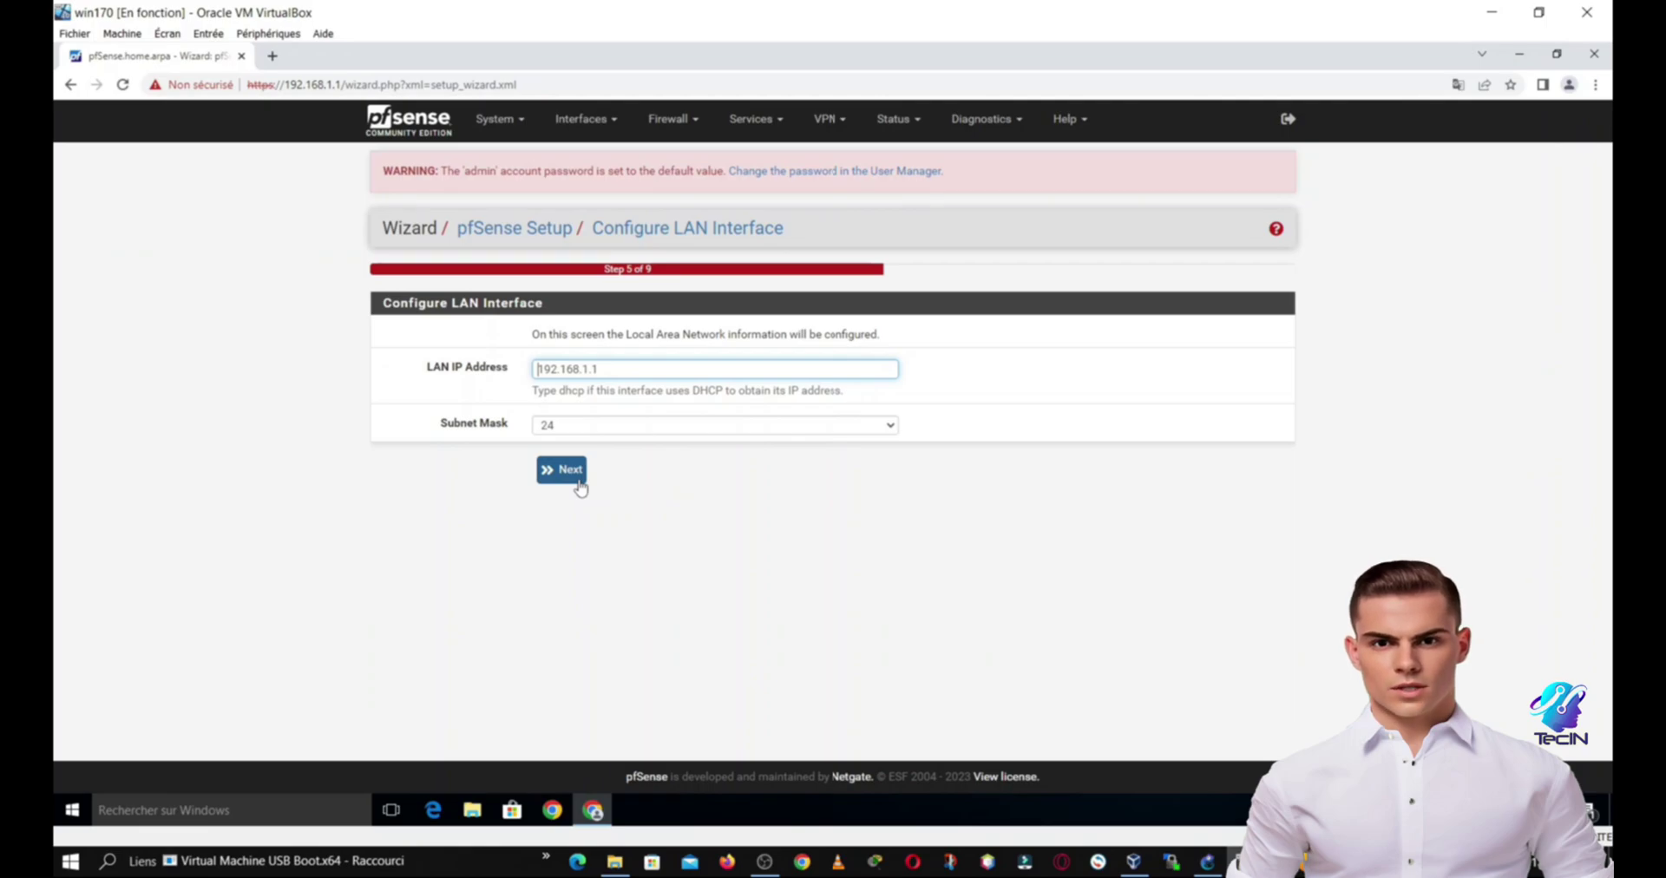
click(564, 470)
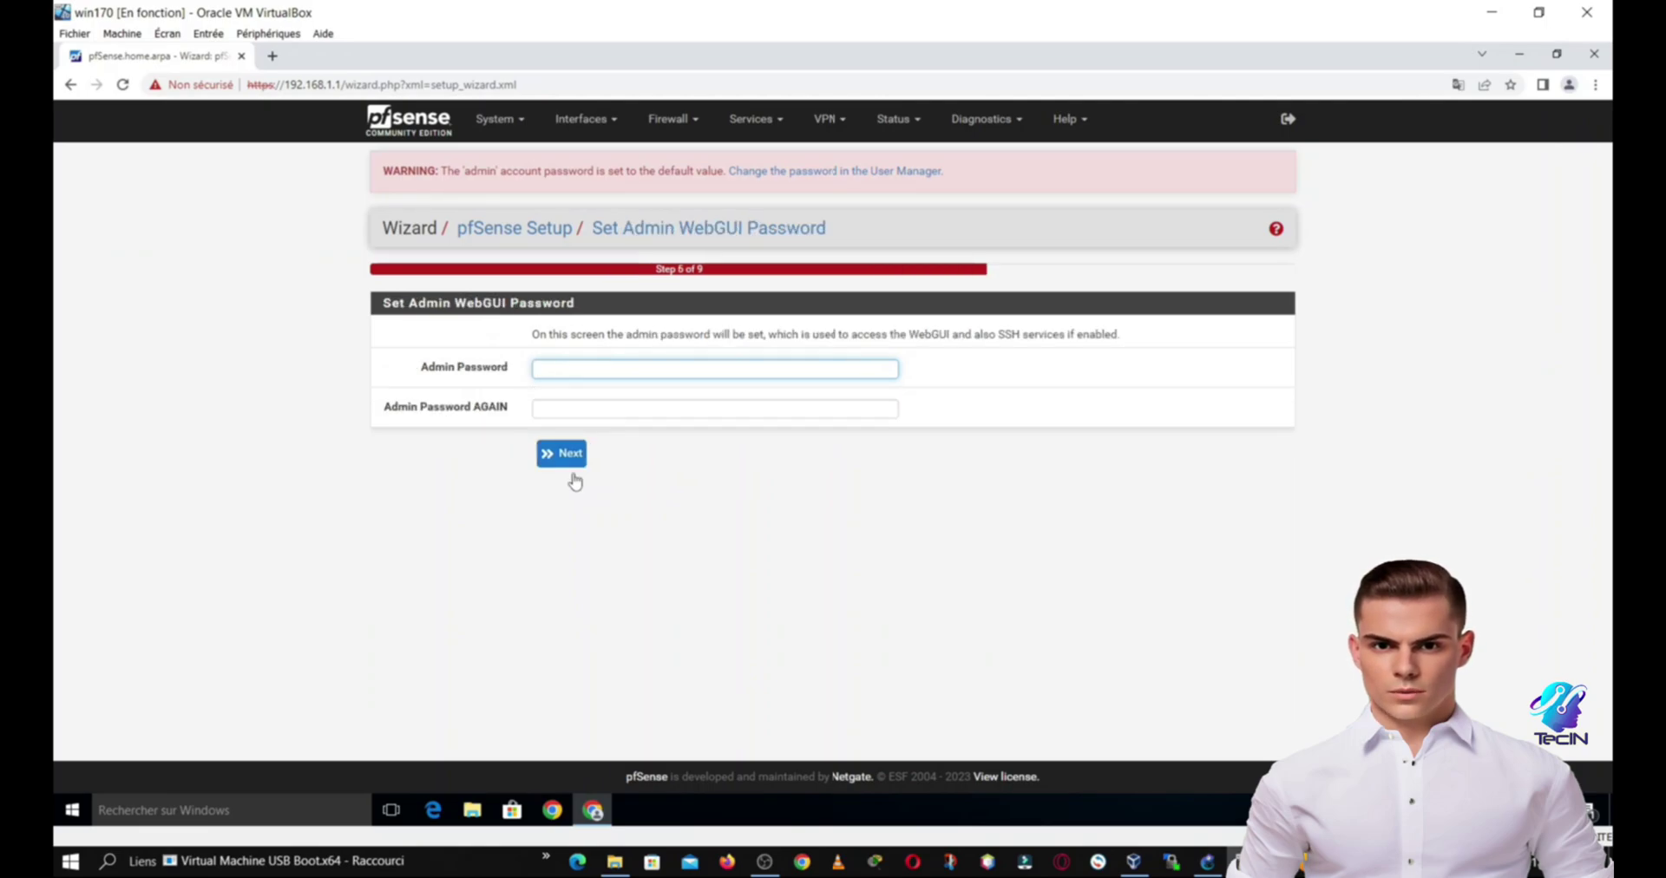
Step: Set and confirm a new admin WebGUI password, reaching the Reload configuration step
text(****)
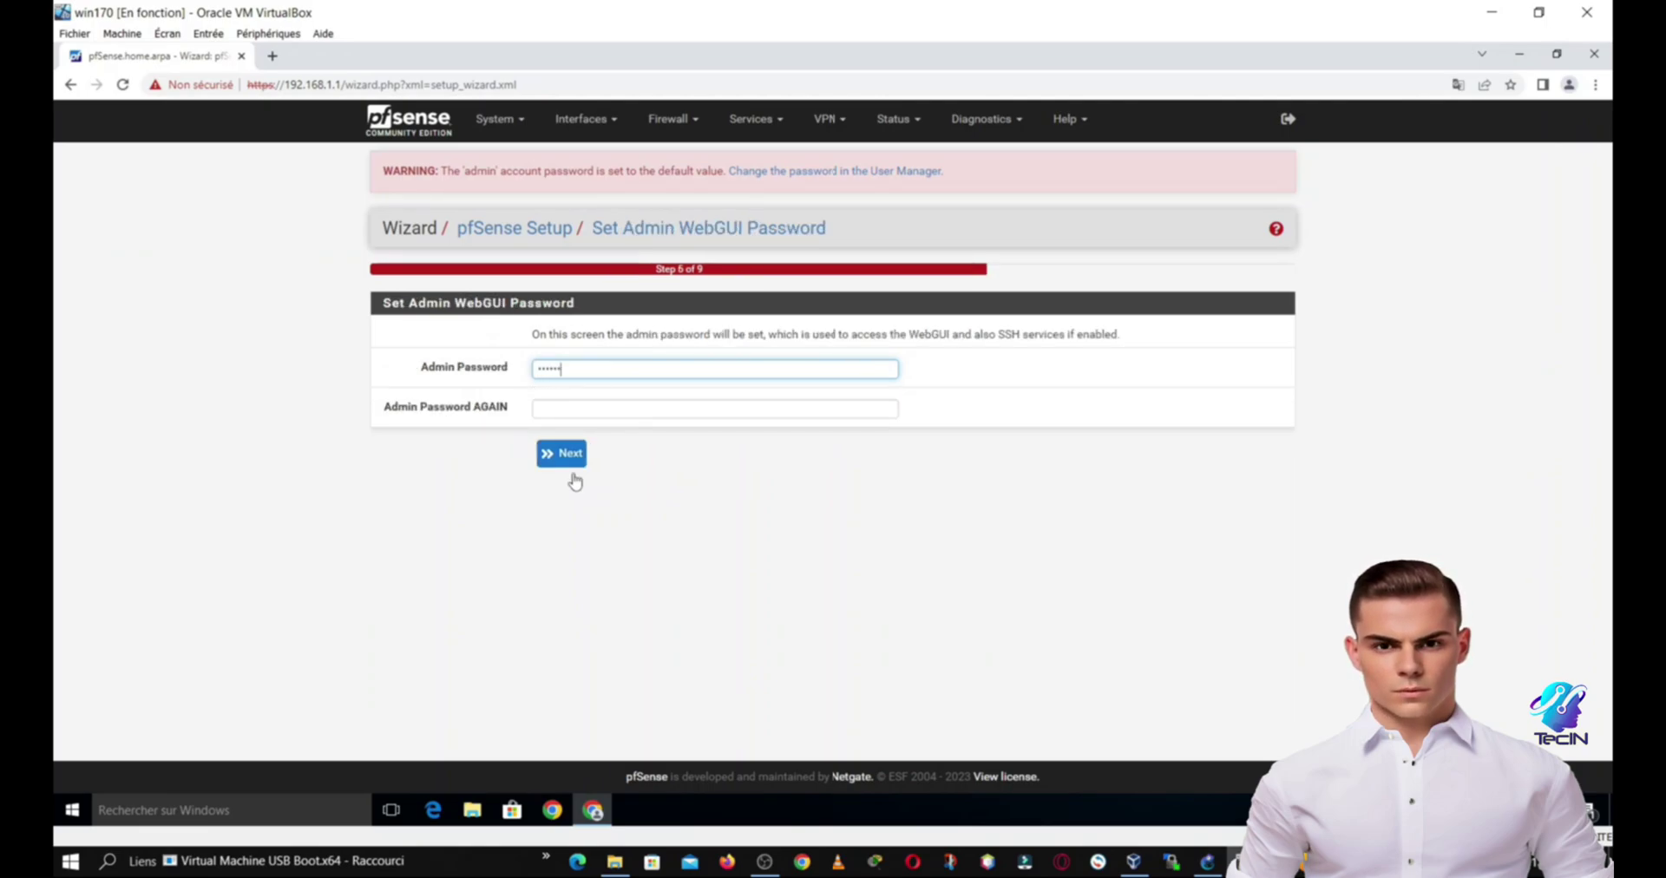
click(572, 457)
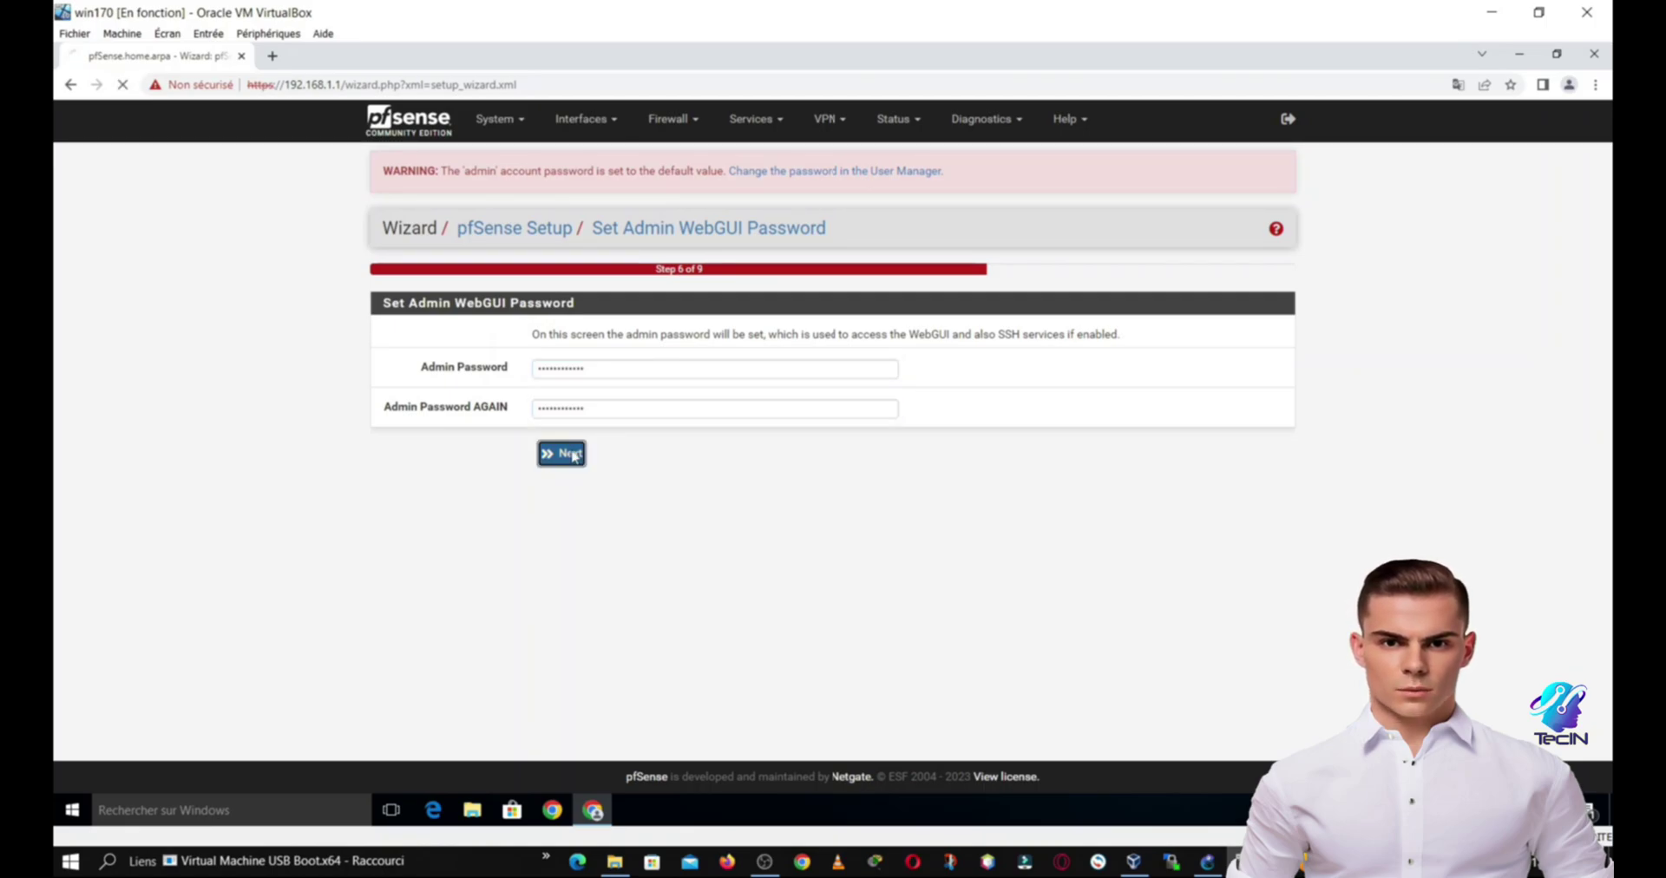
key(F5)
click(899, 226)
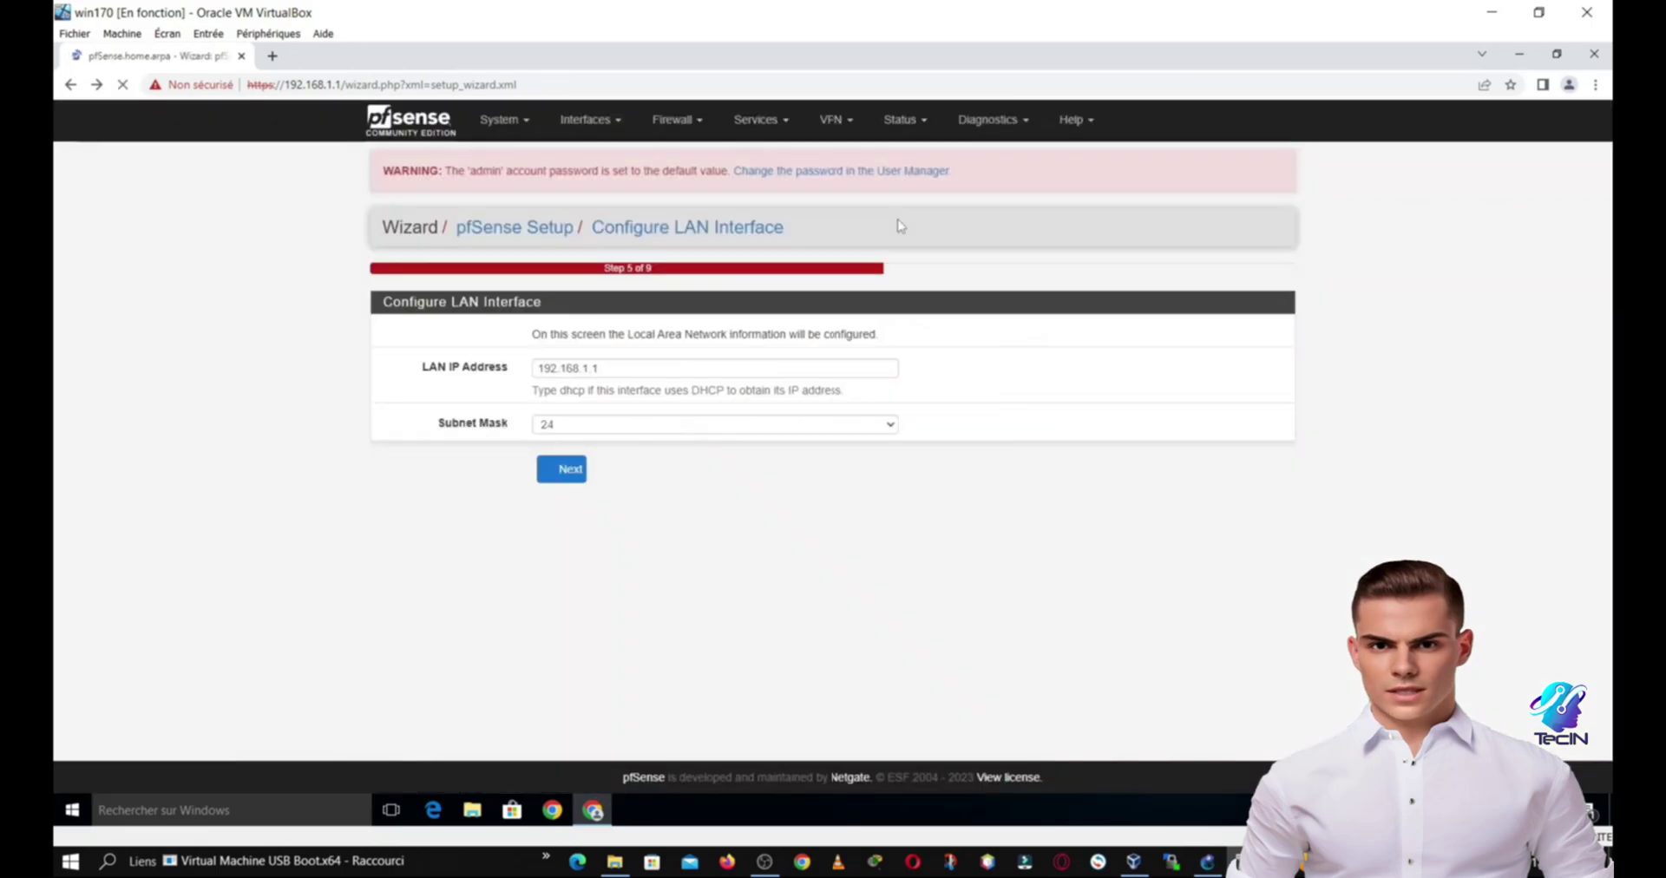
click(568, 472)
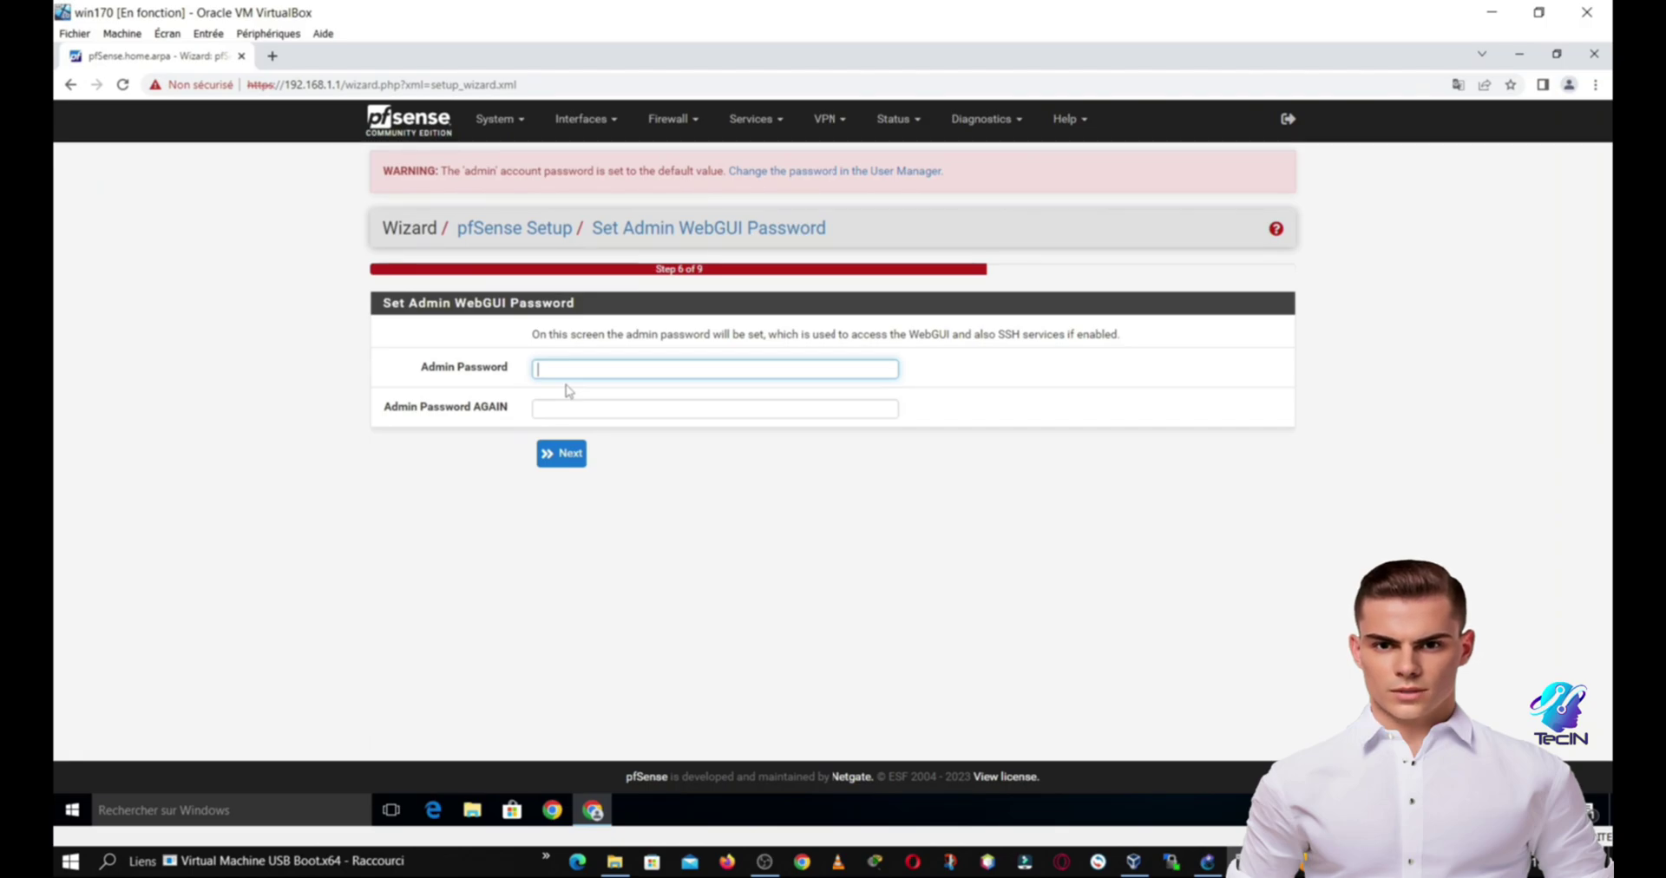
text(123)
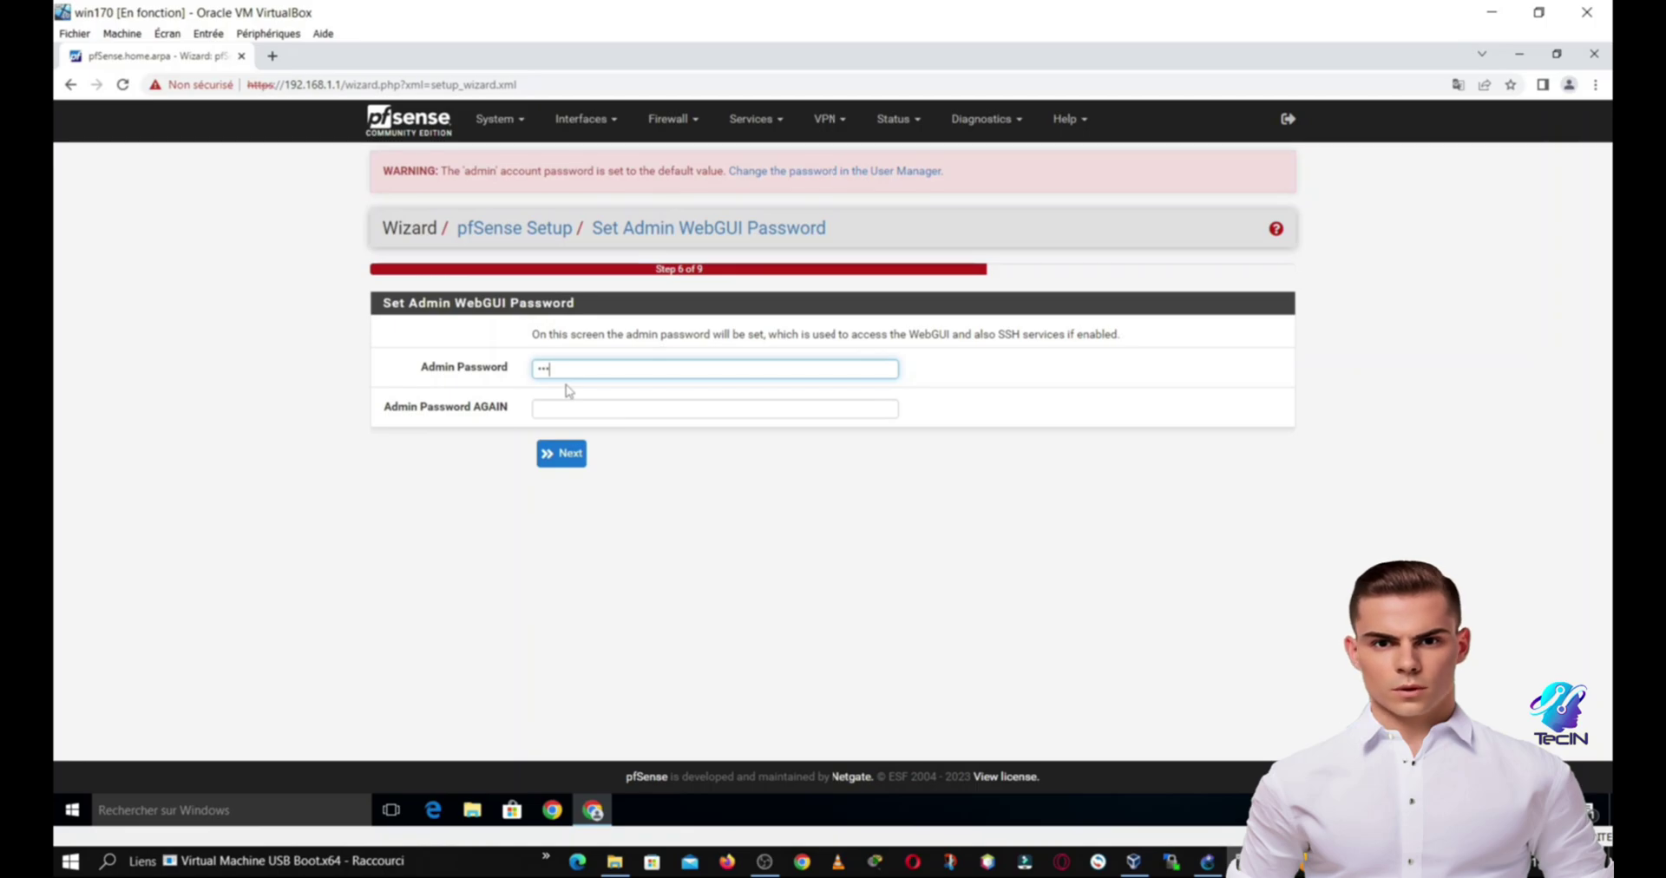
text(4567)
key(Tab)
text(1234)
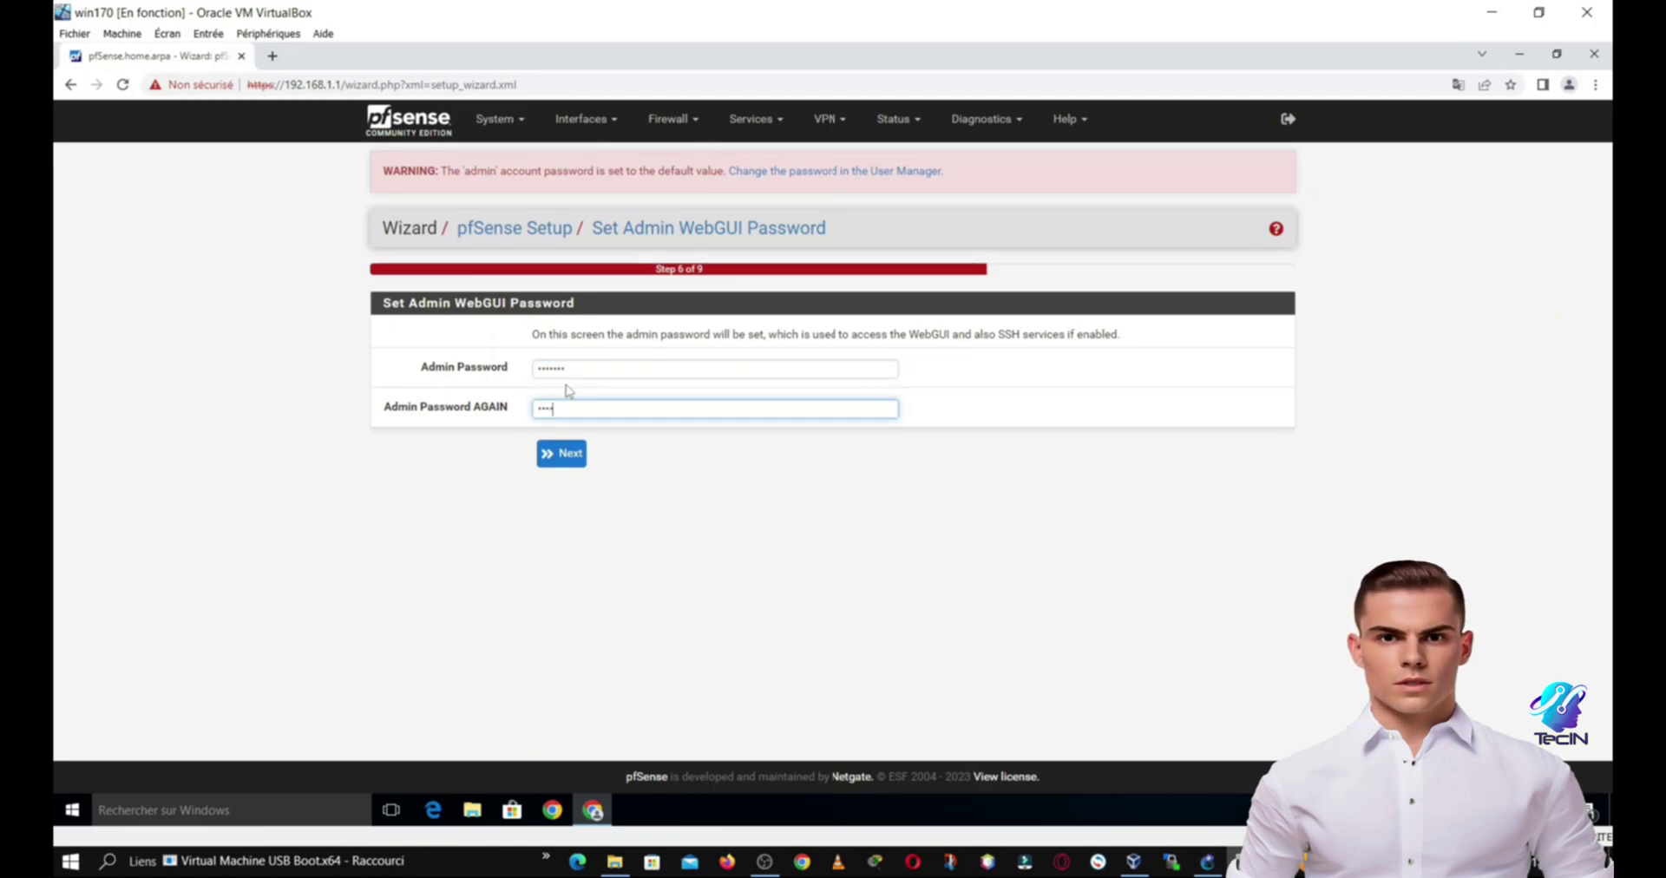
text(567)
click(560, 454)
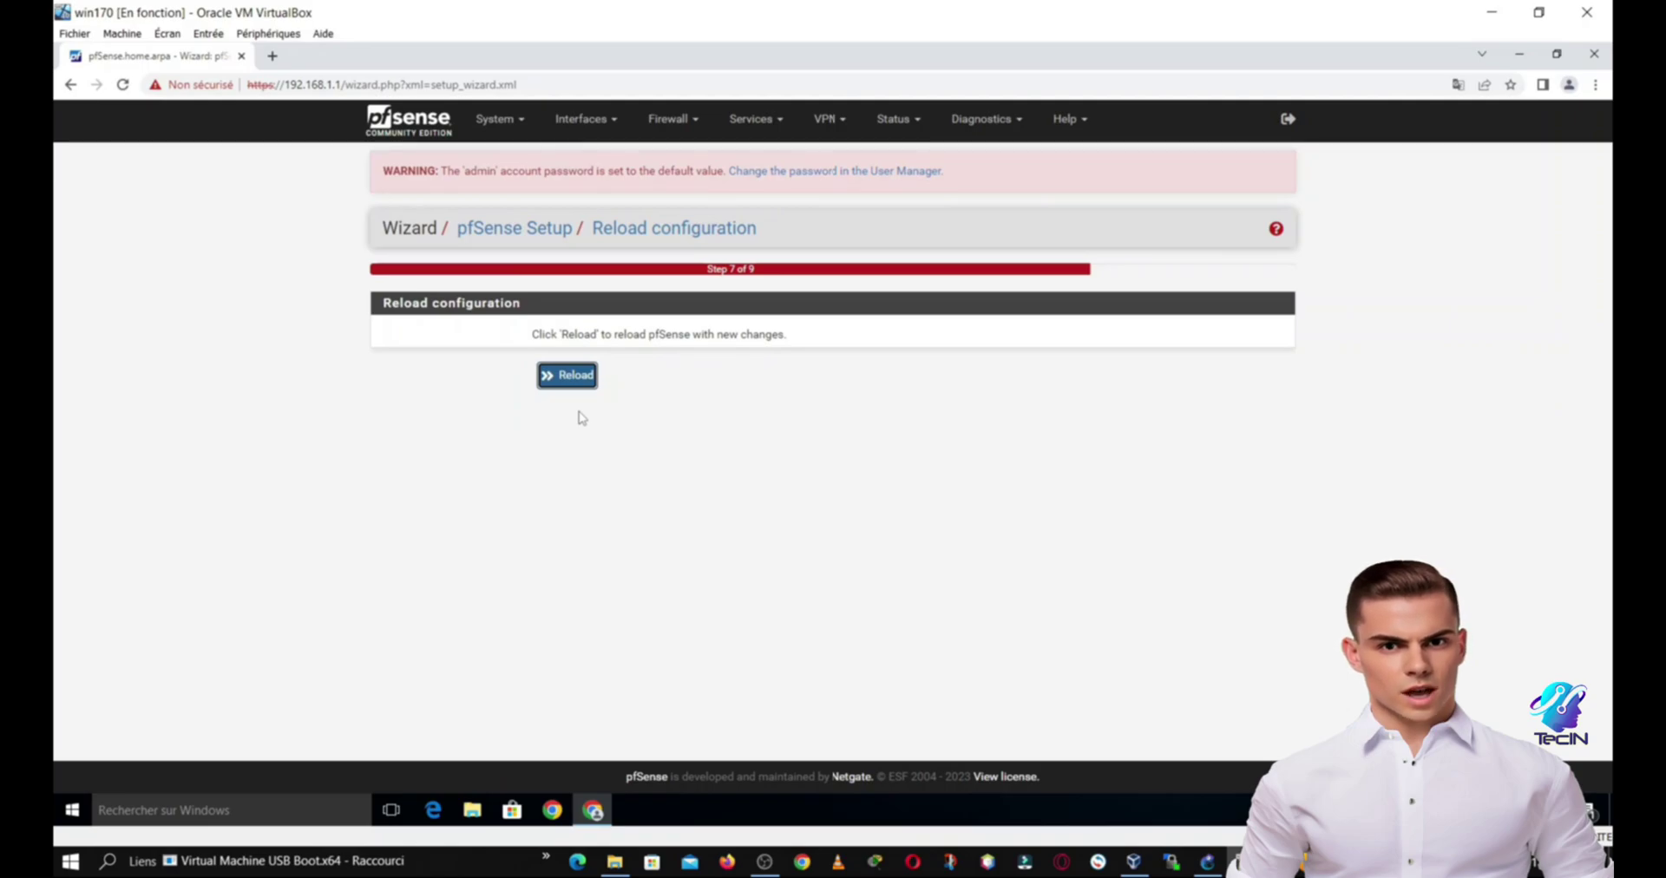
Step: Reload pfSense with the new settings, finish the wizard, and view the dashboard showing WAN 192.168.122.227 and LAN 192.168.1.1
click(576, 380)
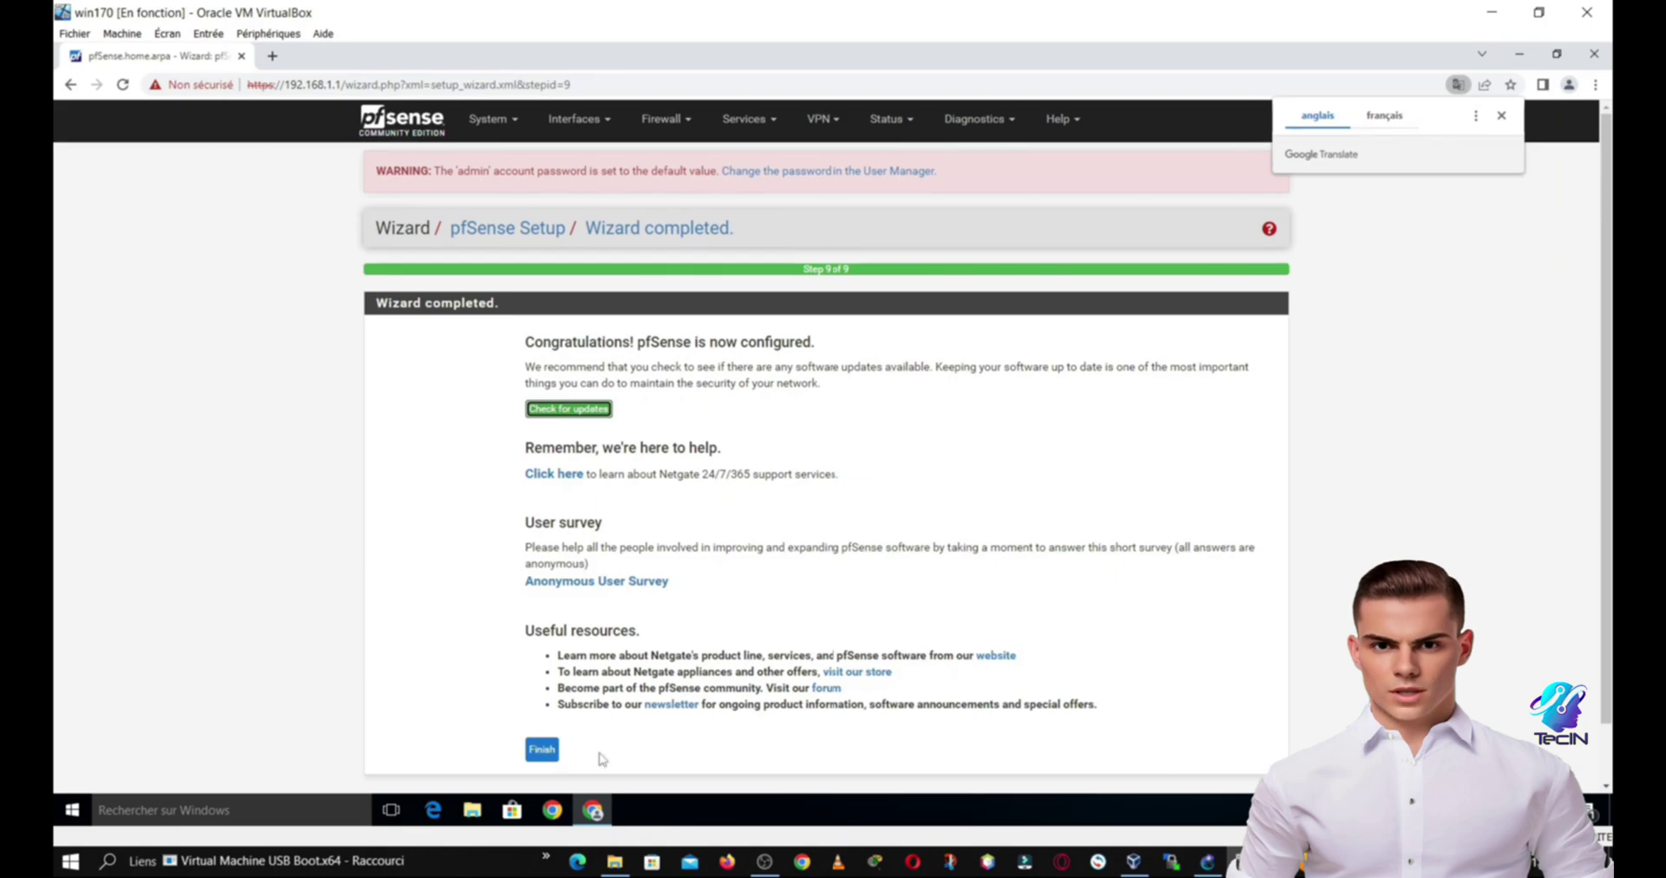
click(540, 751)
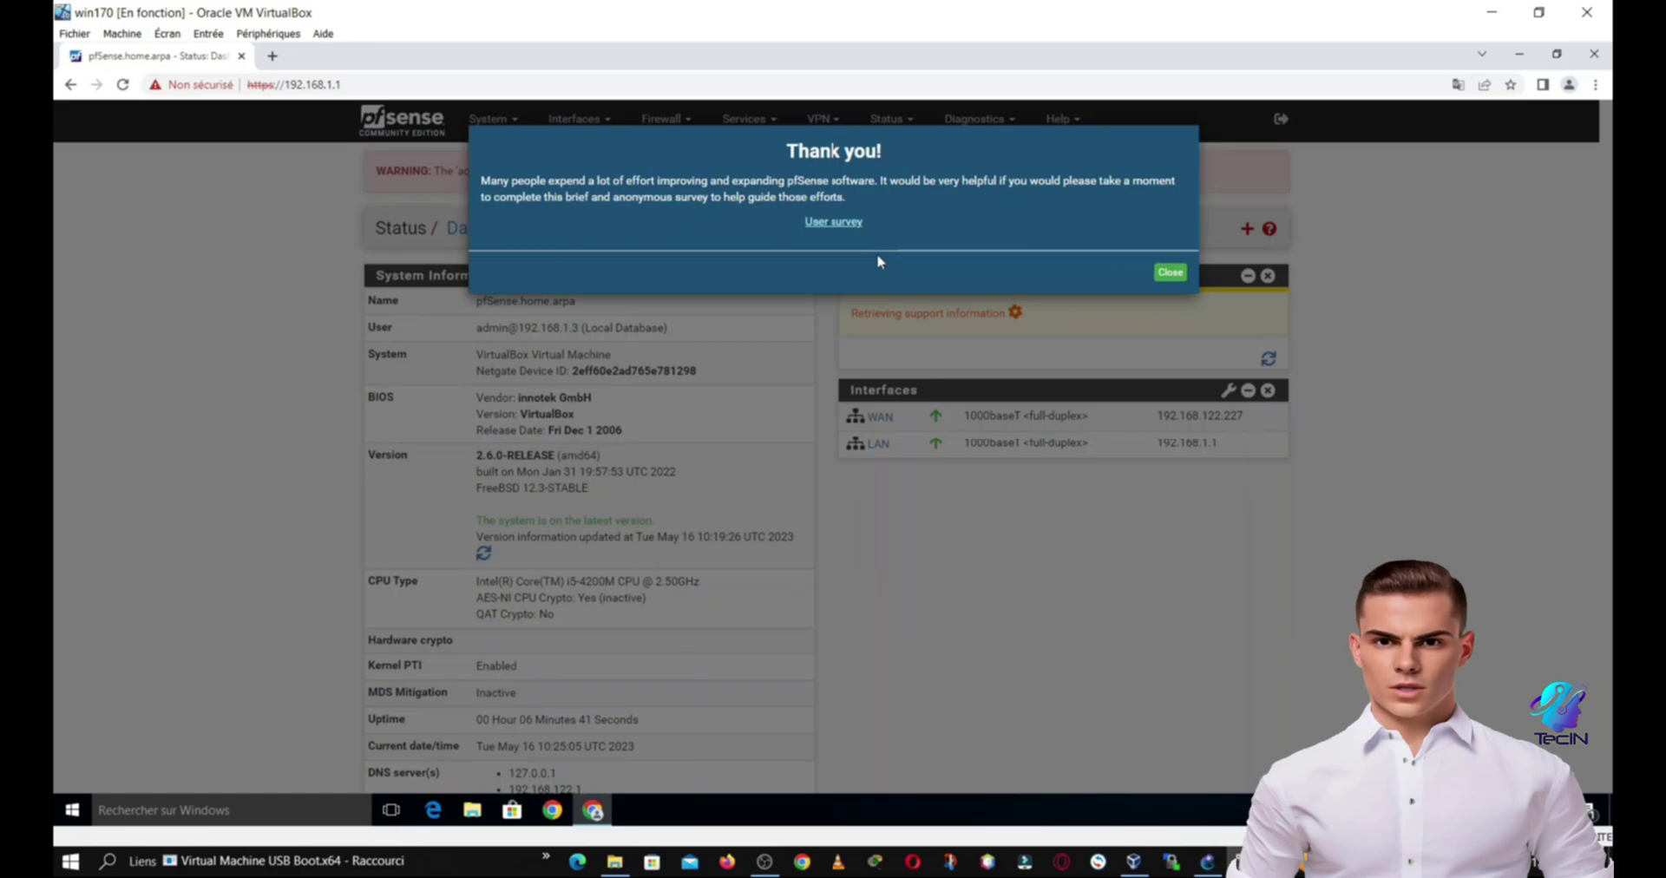
click(1169, 273)
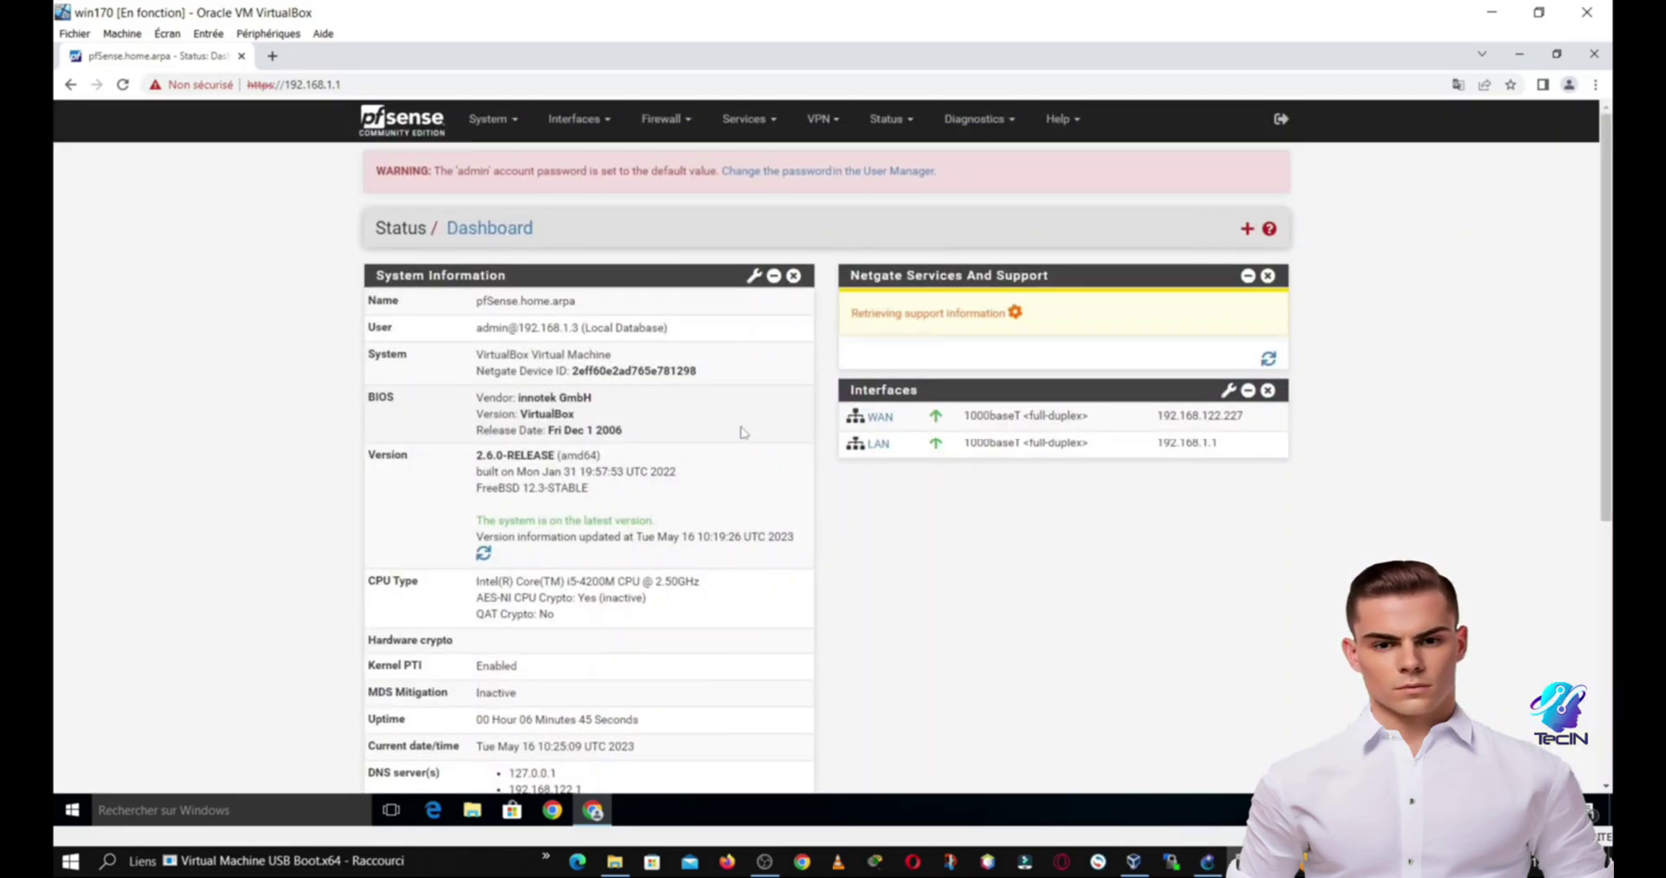
scroll(742, 432, down, 3)
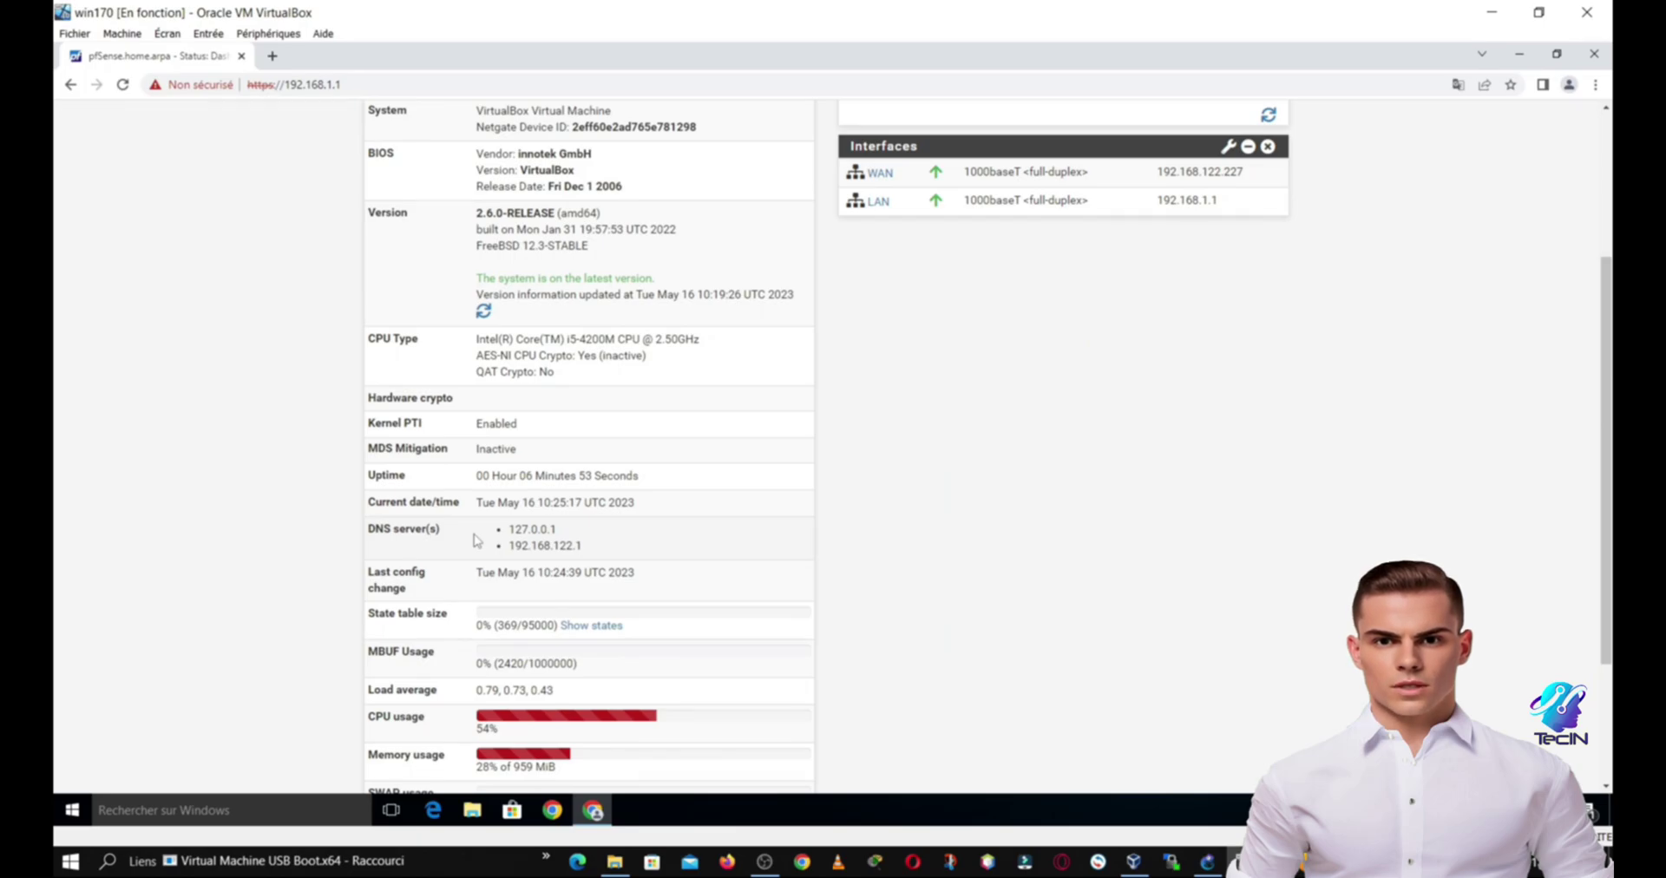